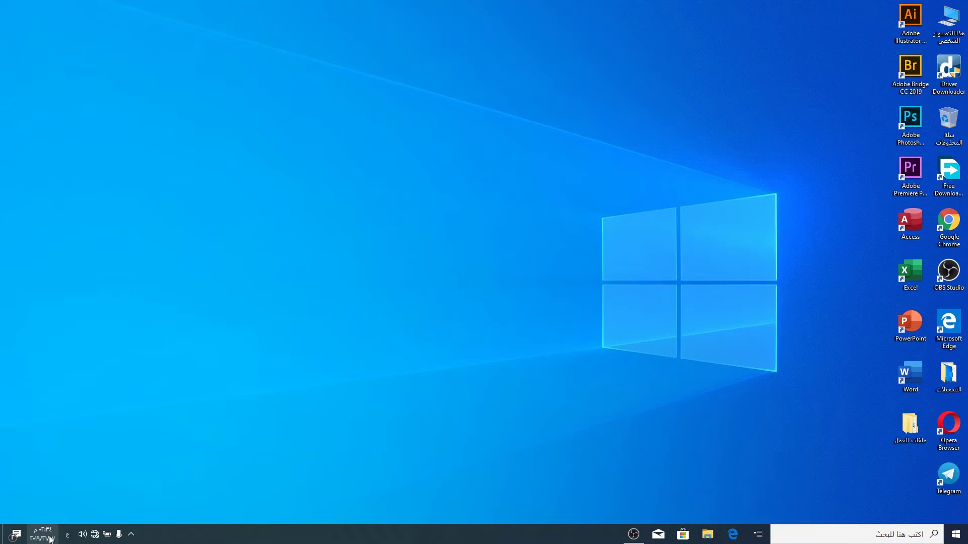
Look through the hidden notification area icons, the clock's calendar and the list of keyboard languages.
{"action": "left_click", "coordinate": [133, 537]}
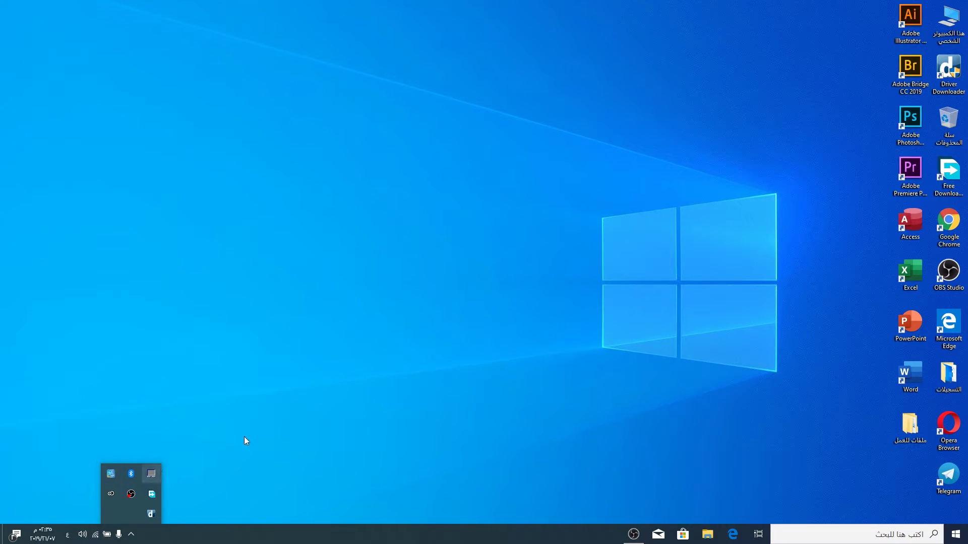
{"action": "left_click", "coordinate": [214, 441]}
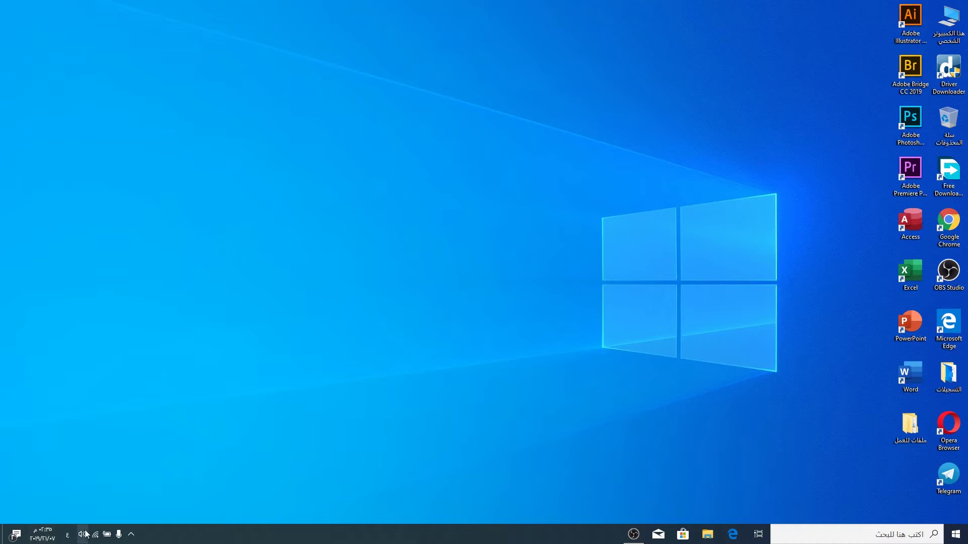
{"action": "left_click", "coordinate": [44, 537]}
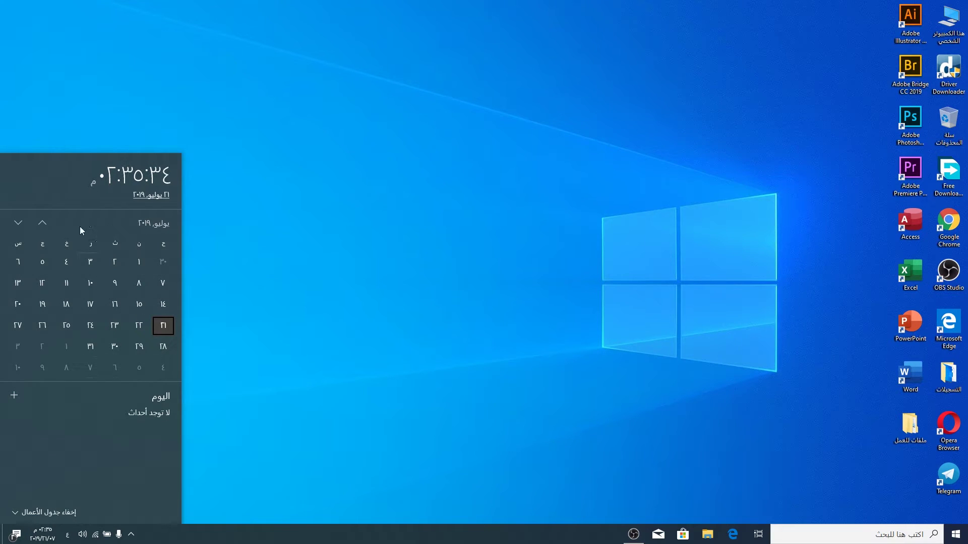
{"action": "left_click", "coordinate": [68, 535]}
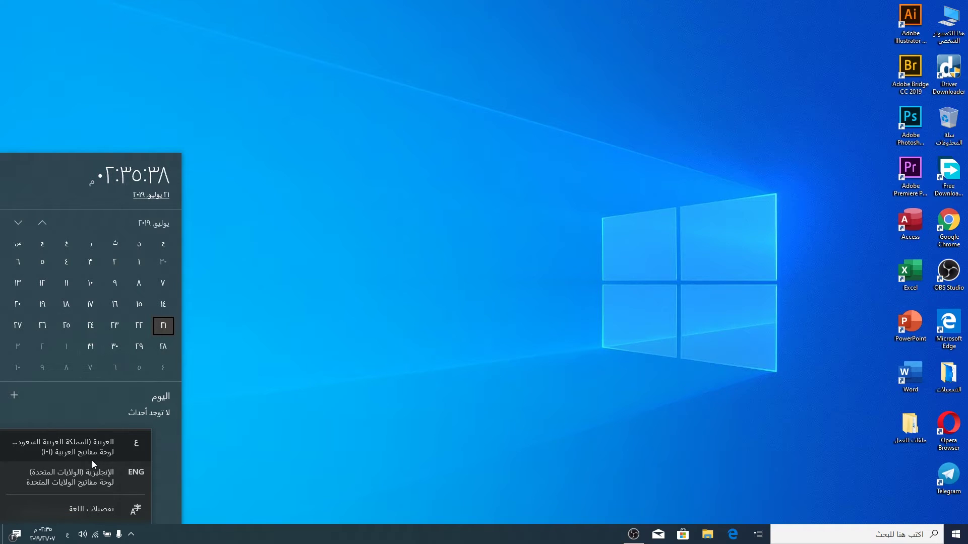
{"action": "left_click", "coordinate": [201, 464]}
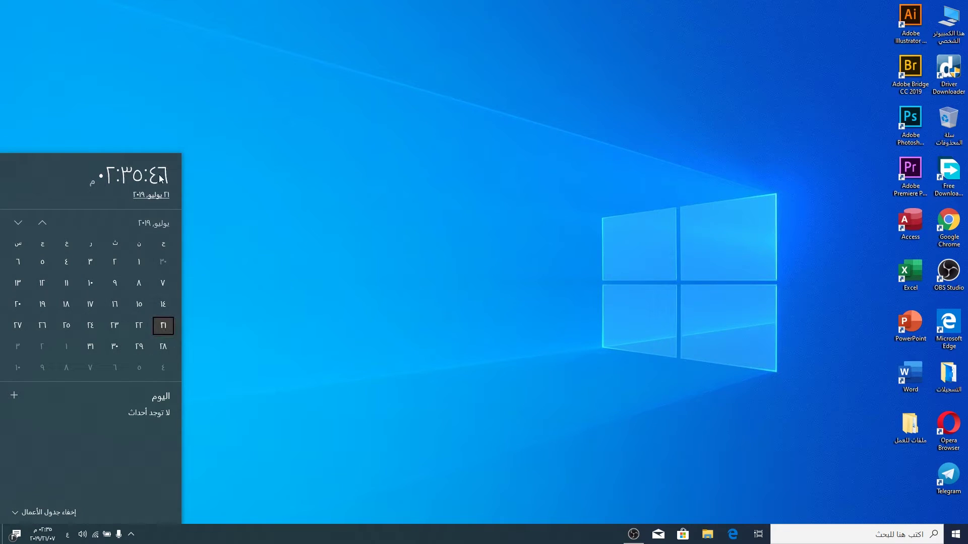
Open the system's date and time settings from the taskbar clock.
{"action": "right_click", "coordinate": [43, 535]}
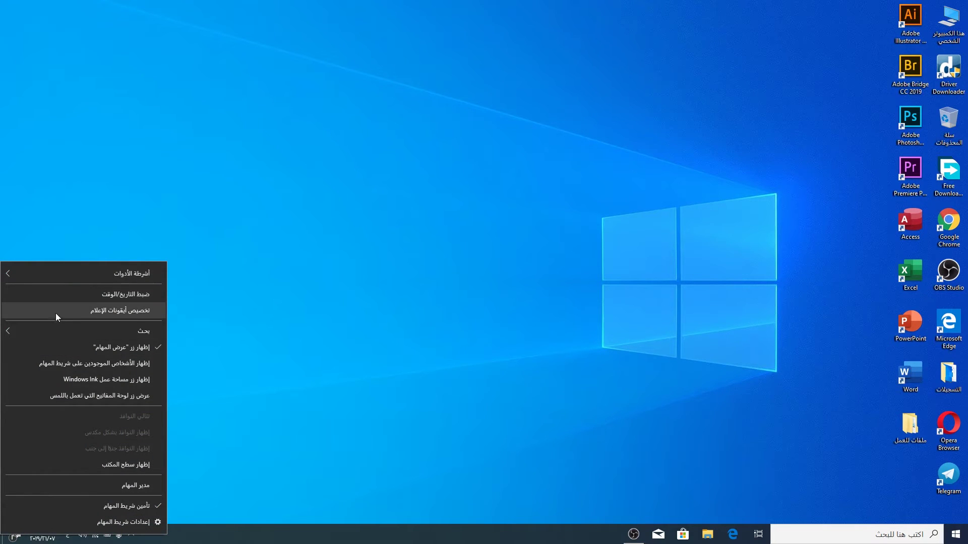
{"action": "left_click", "coordinate": [59, 294]}
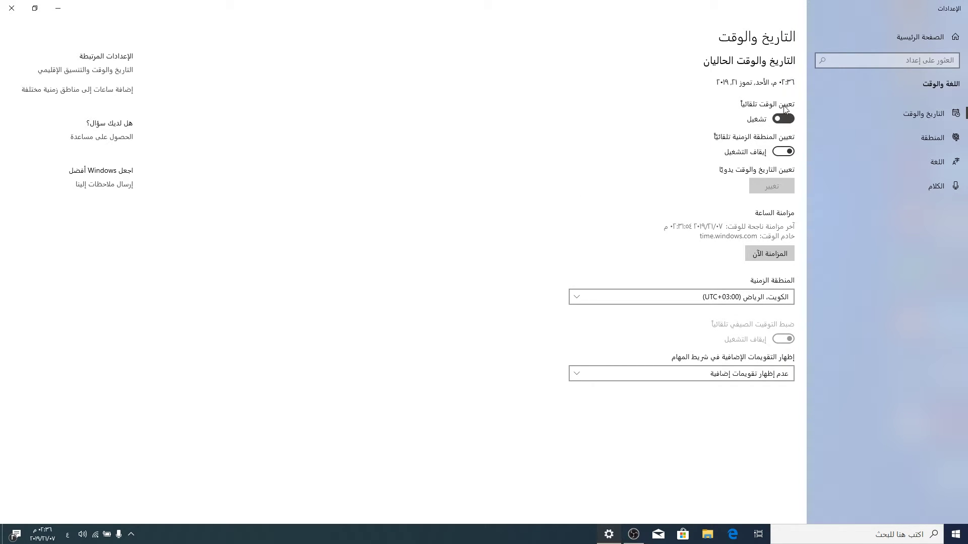
Turn off automatic time to inspect the manual date and time dialog, cancel it and turn automatic time back on.
{"action": "left_click", "coordinate": [775, 119]}
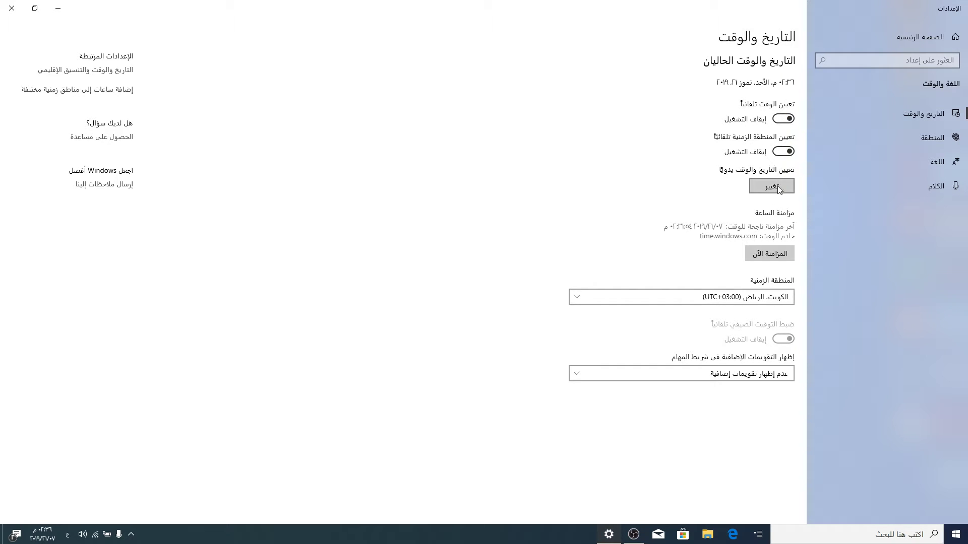
{"action": "left_click", "coordinate": [778, 190]}
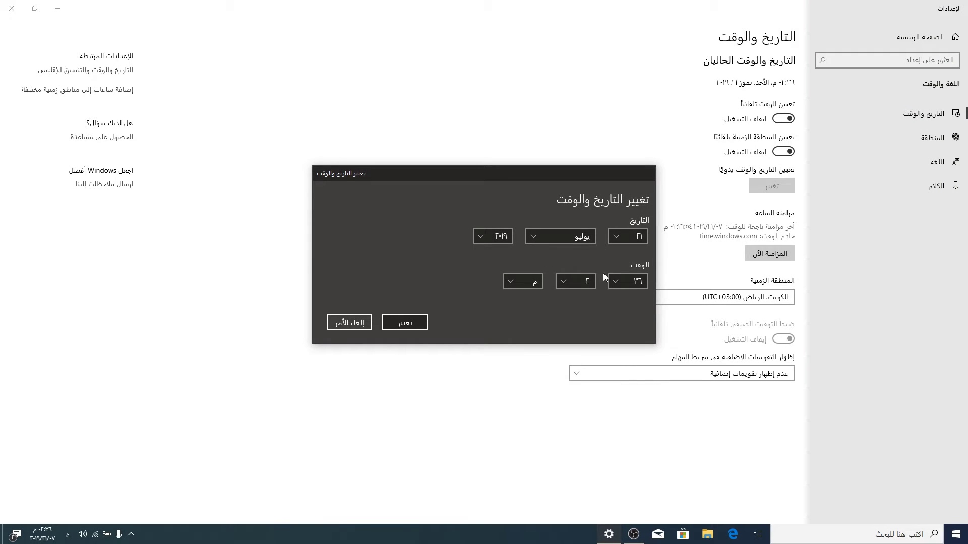
{"action": "left_click", "coordinate": [349, 322]}
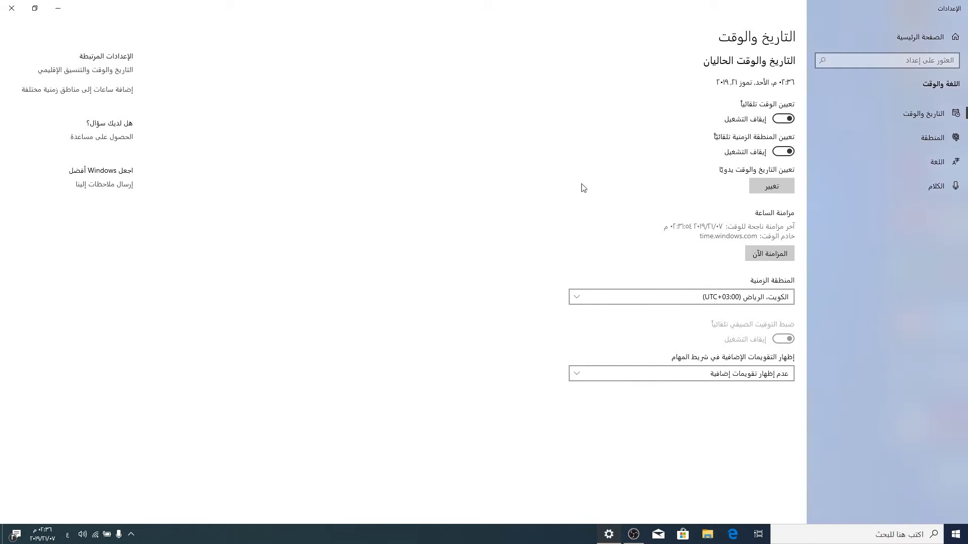
{"action": "left_click", "coordinate": [781, 122]}
View the available time zones while keeping the current one, and synchronize the clock with the time server.
{"action": "left_click", "coordinate": [577, 296]}
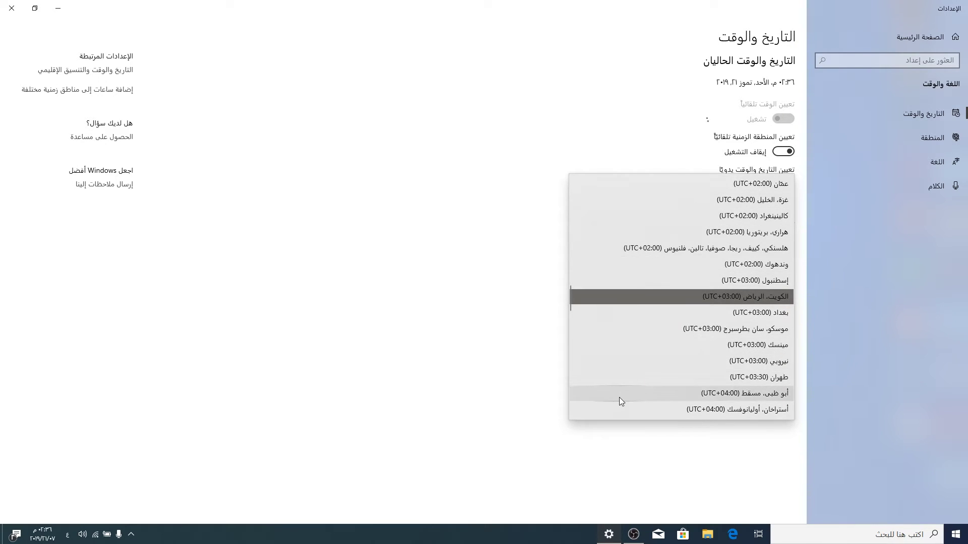
{"action": "left_click", "coordinate": [549, 326]}
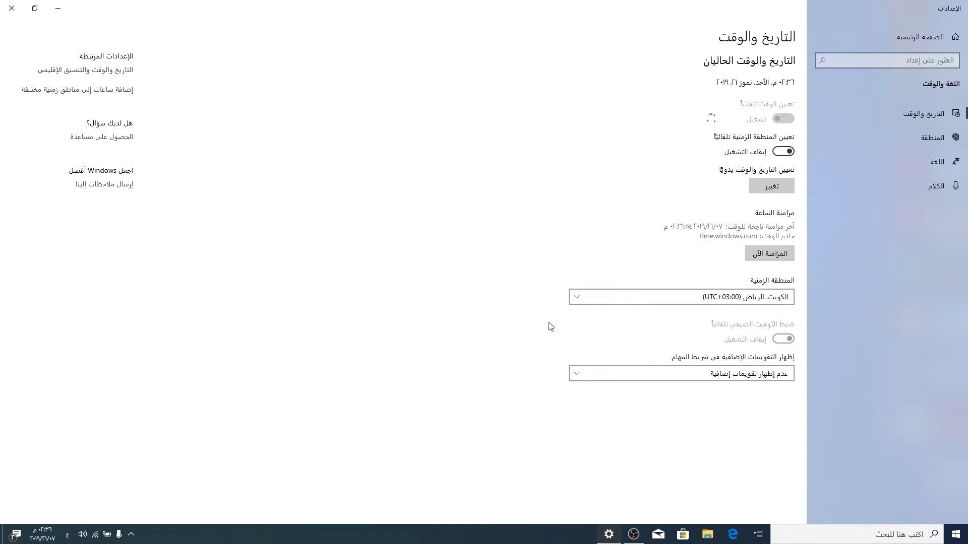
{"action": "left_click", "coordinate": [770, 254]}
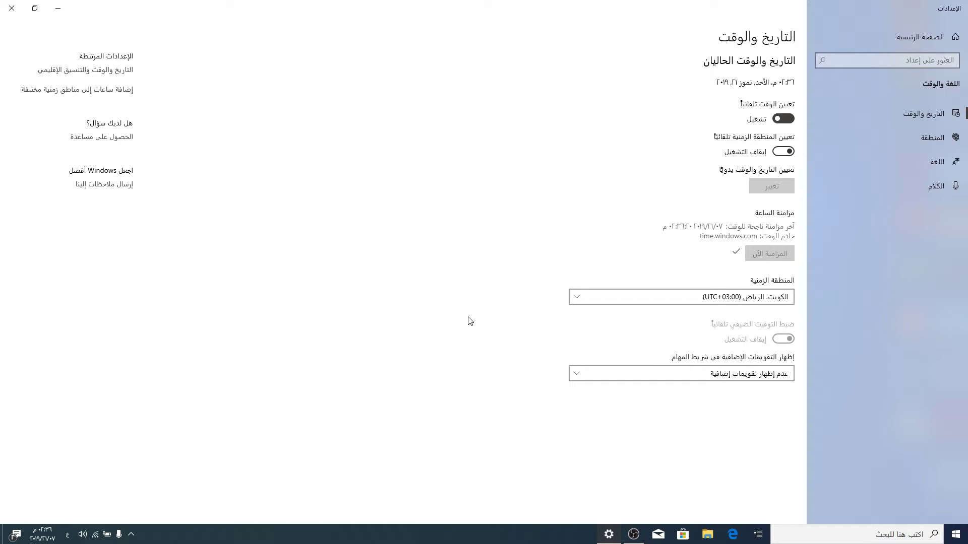
Open the regional date and time formatting page and switch to its additional clock and region settings in Control Panel.
{"action": "left_click", "coordinate": [108, 76]}
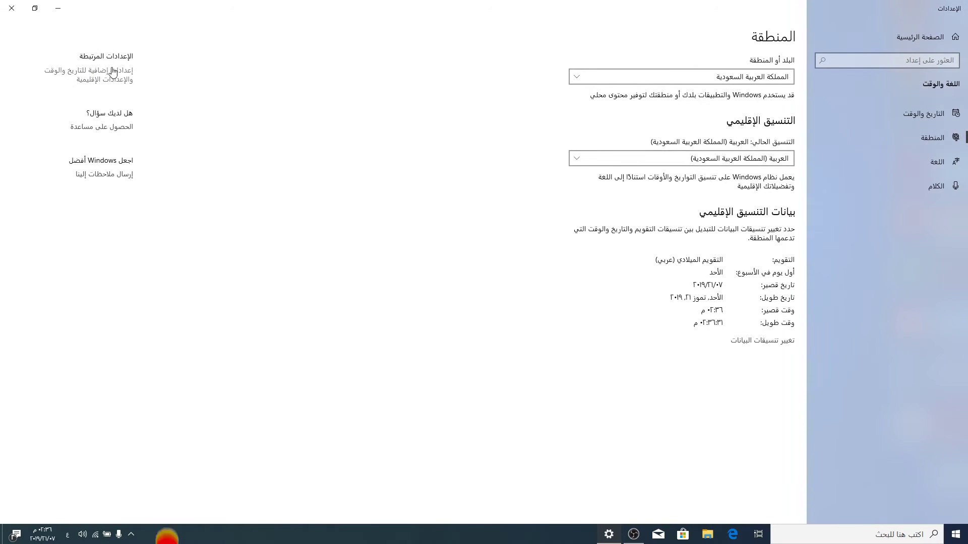
{"action": "left_click", "coordinate": [112, 73]}
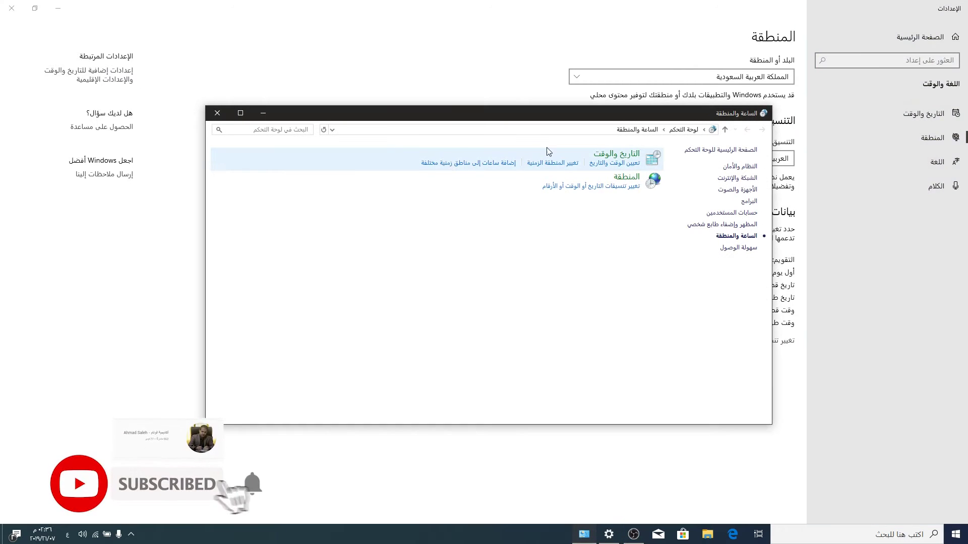
{"action": "left_click_drag", "start_coordinate": [550, 121], "coordinate": [489, 131]}
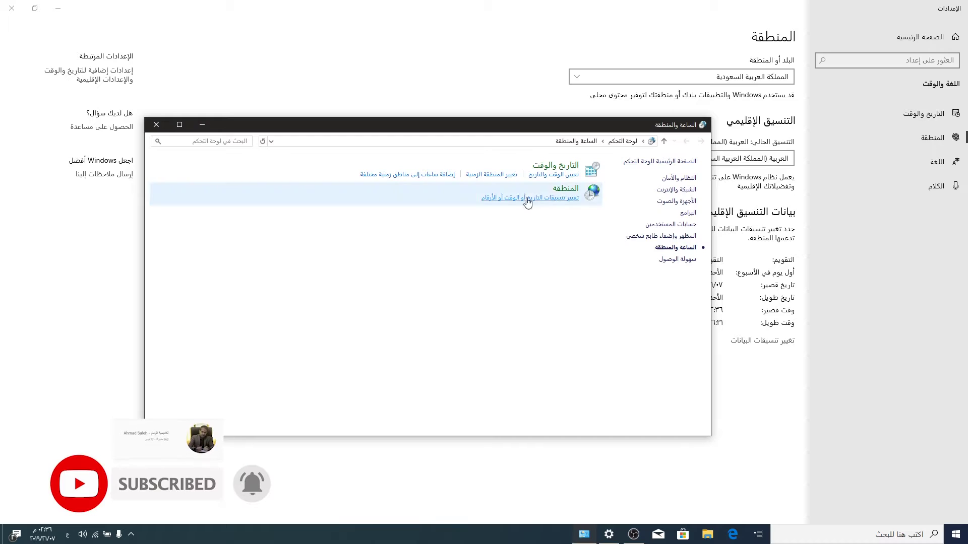
Review the manual date and time, additional clocks and internet time options in the Date and Time dialog, and cancel without changes.
{"action": "left_click", "coordinate": [554, 174]}
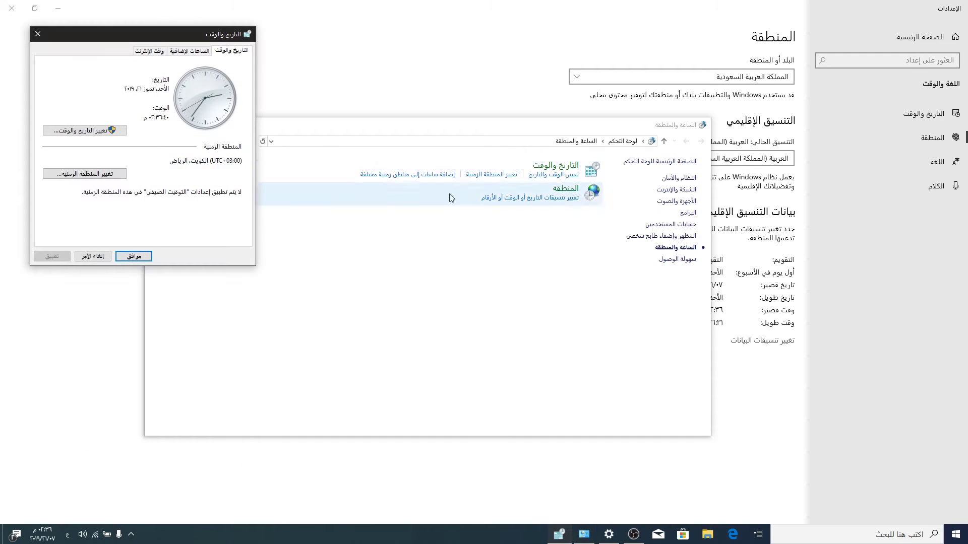
{"action": "left_click_drag", "start_coordinate": [190, 39], "coordinate": [507, 194]}
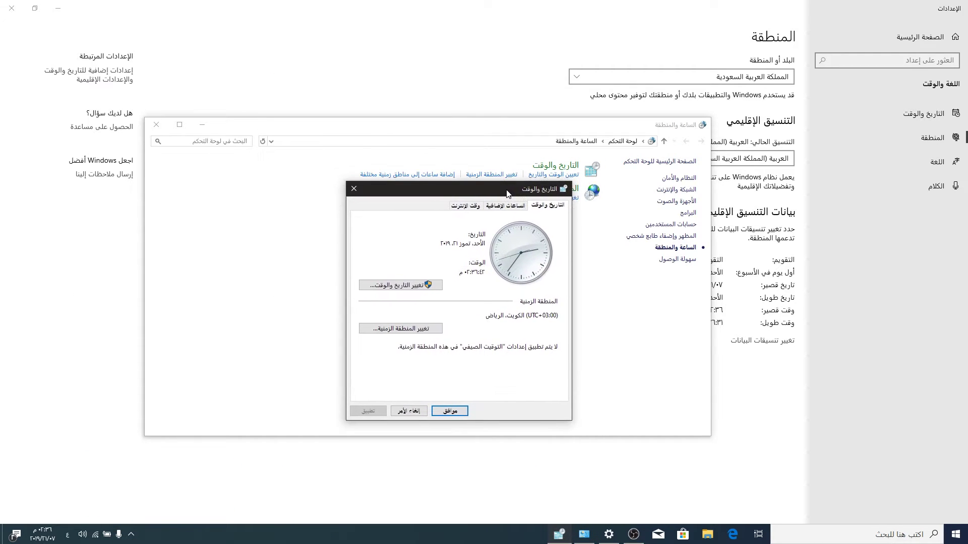
{"action": "left_click", "coordinate": [412, 286]}
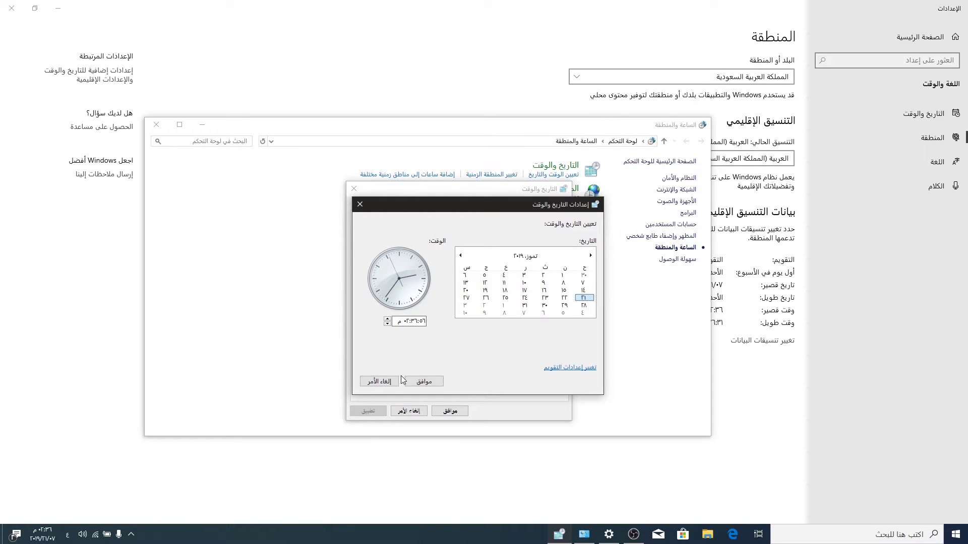
{"action": "left_click", "coordinate": [385, 382]}
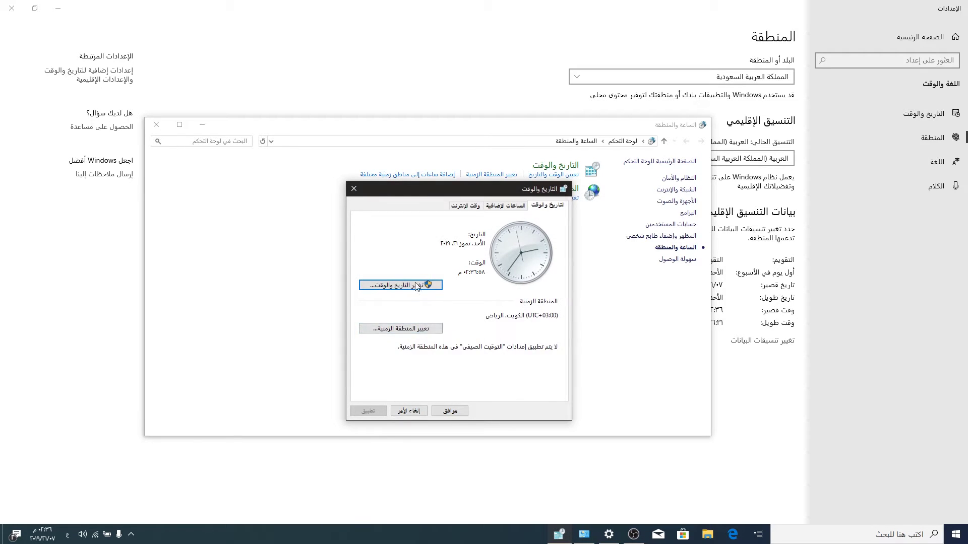
{"action": "left_click", "coordinate": [508, 207]}
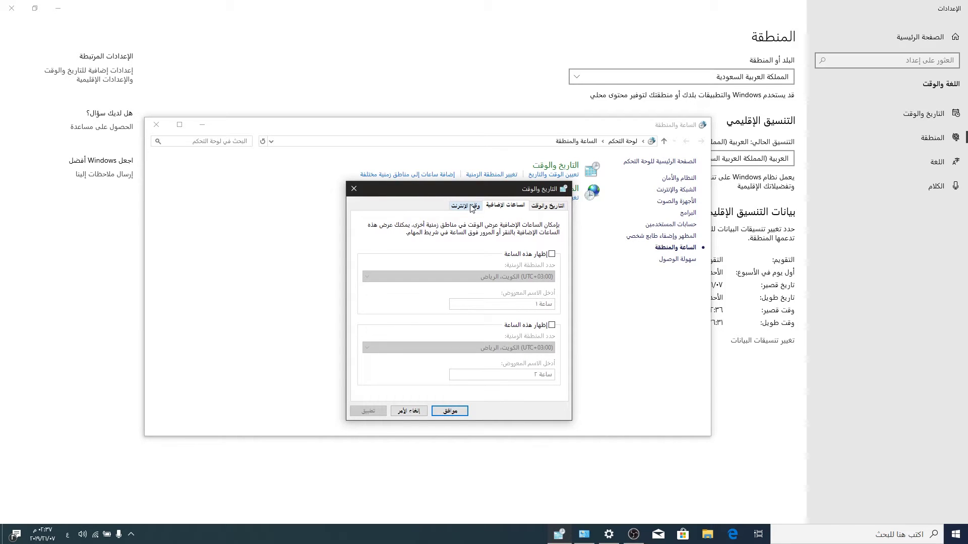
{"action": "left_click", "coordinate": [471, 208]}
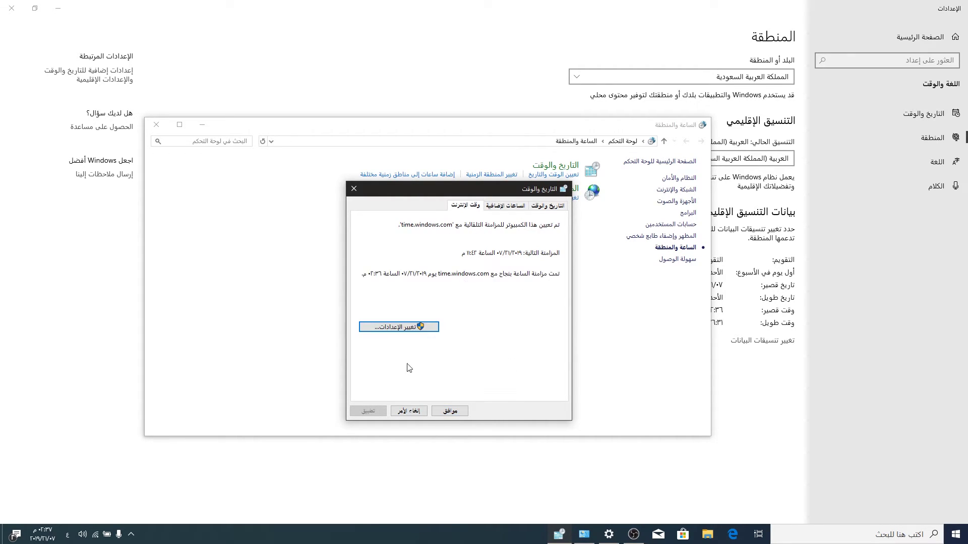
{"action": "left_click", "coordinate": [408, 411]}
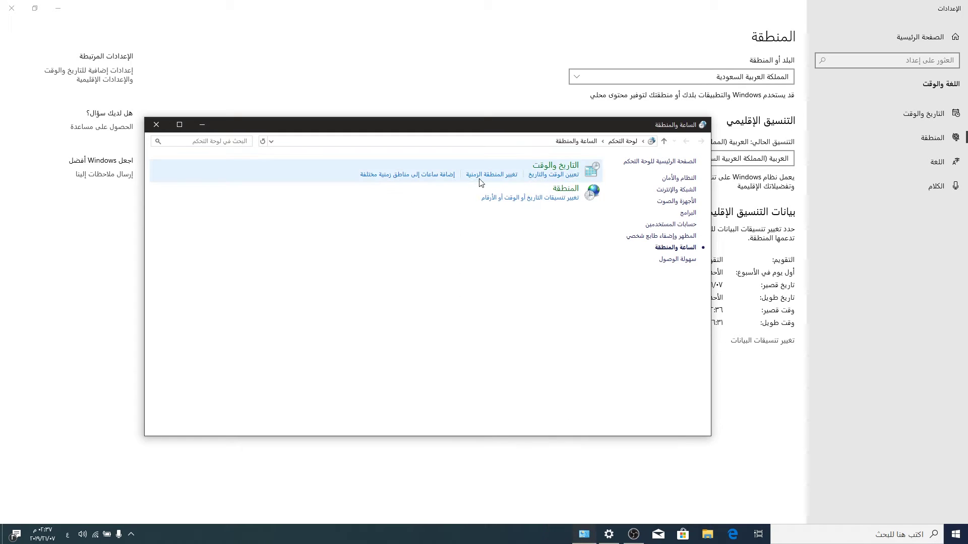
Open the date, time and number format settings for the region and view the short date format choices.
{"action": "left_click", "coordinate": [534, 198]}
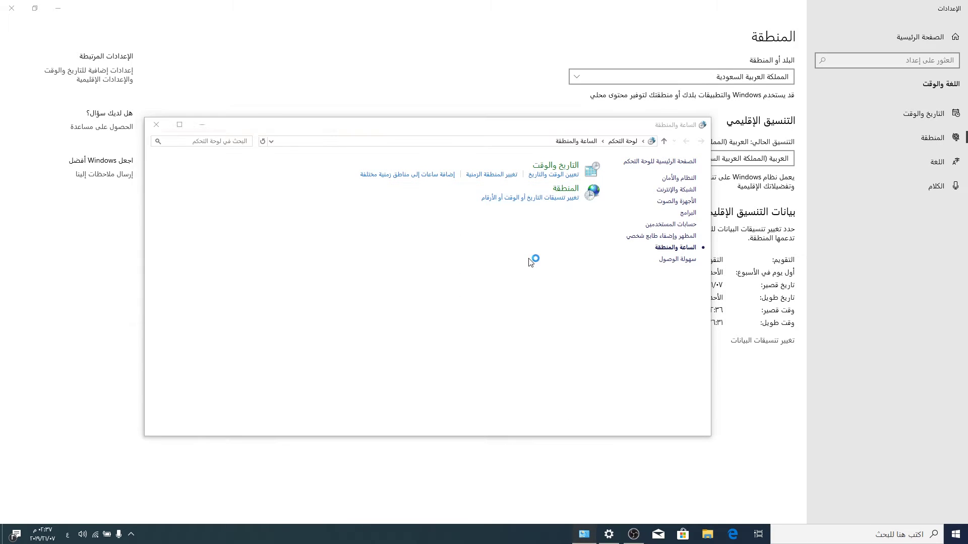
{"action": "left_click_drag", "start_coordinate": [234, 50], "coordinate": [507, 156]}
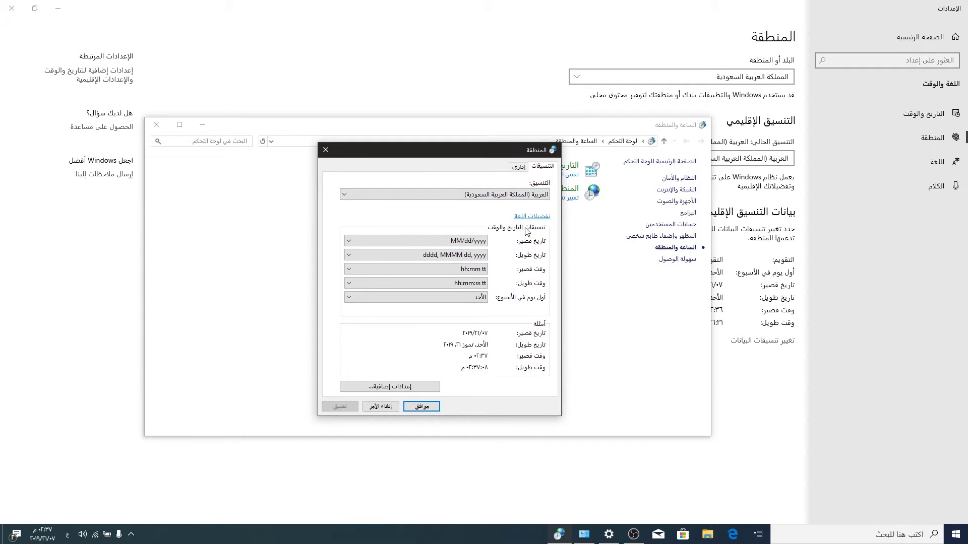
{"action": "left_click", "coordinate": [459, 241]}
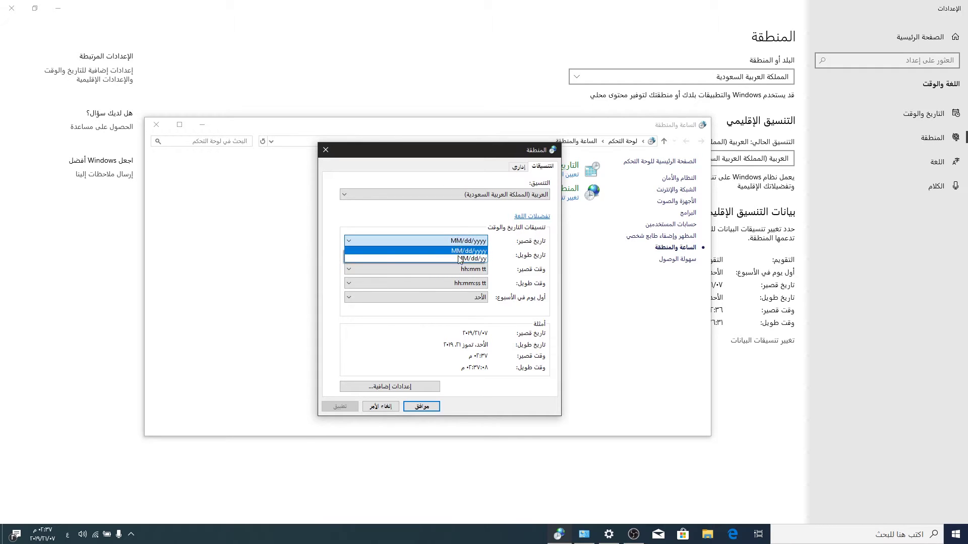
{"action": "left_click", "coordinate": [456, 243]}
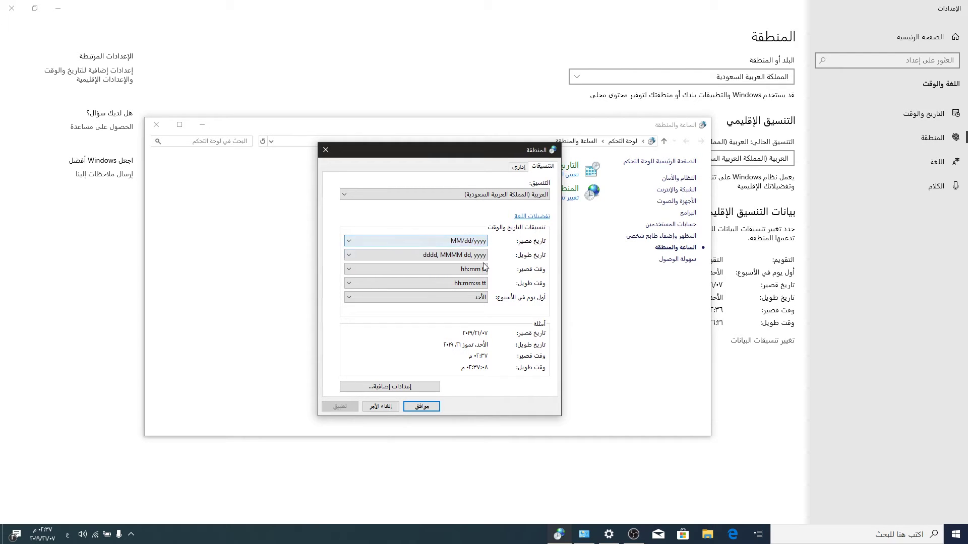
Open the additional format settings and examine the number formats and the available currency symbols.
{"action": "left_click", "coordinate": [410, 386]}
{"action": "left_click_drag", "start_coordinate": [497, 195], "coordinate": [520, 175]}
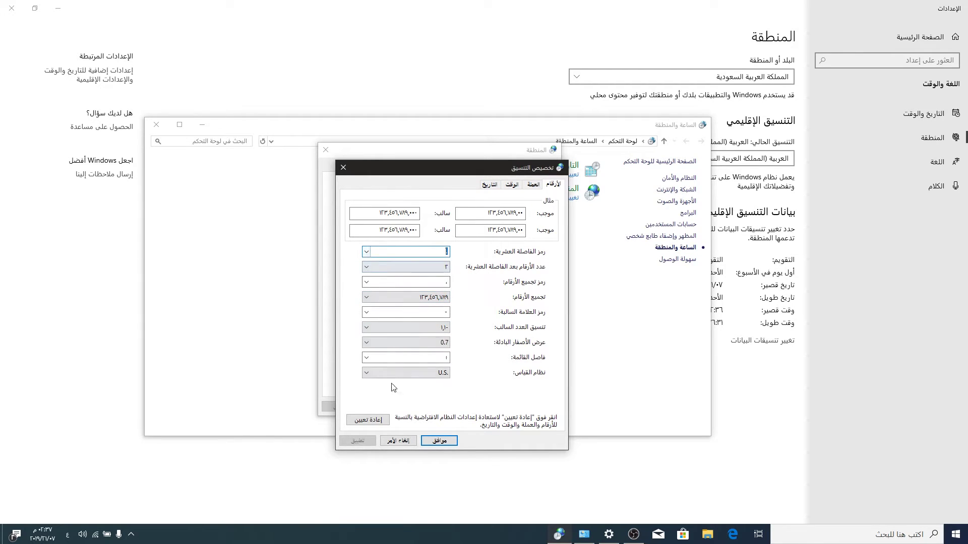
{"action": "key", "text": "ctrl+Tab"}
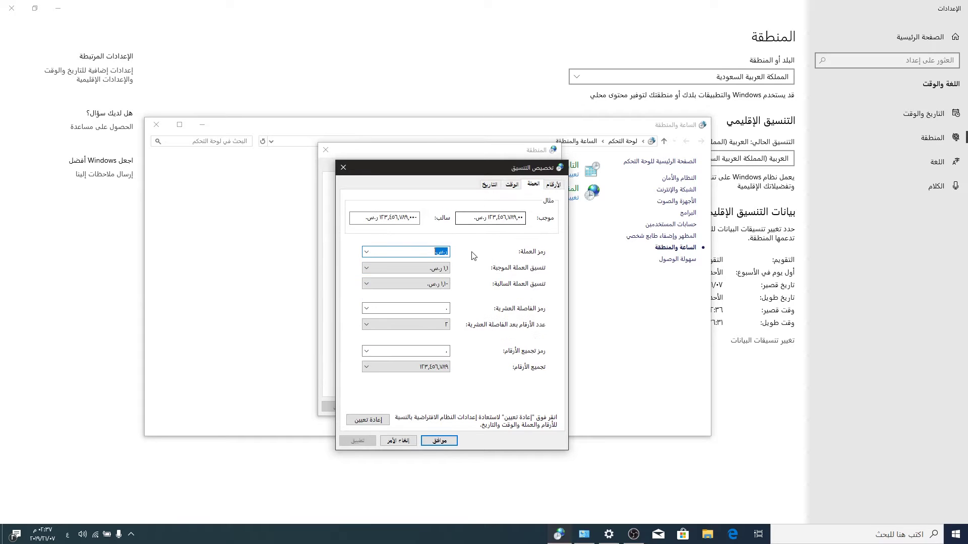
{"action": "left_click", "coordinate": [366, 252]}
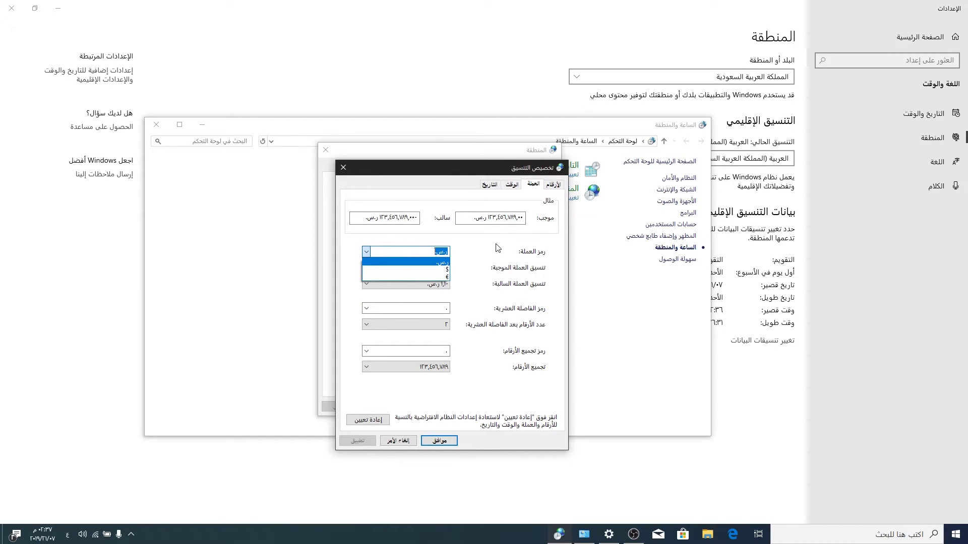
{"action": "left_click", "coordinate": [404, 271]}
Review the time, number, currency and date customization options, and view the available calendar types without changing the current one.
{"action": "left_click", "coordinate": [511, 185]}
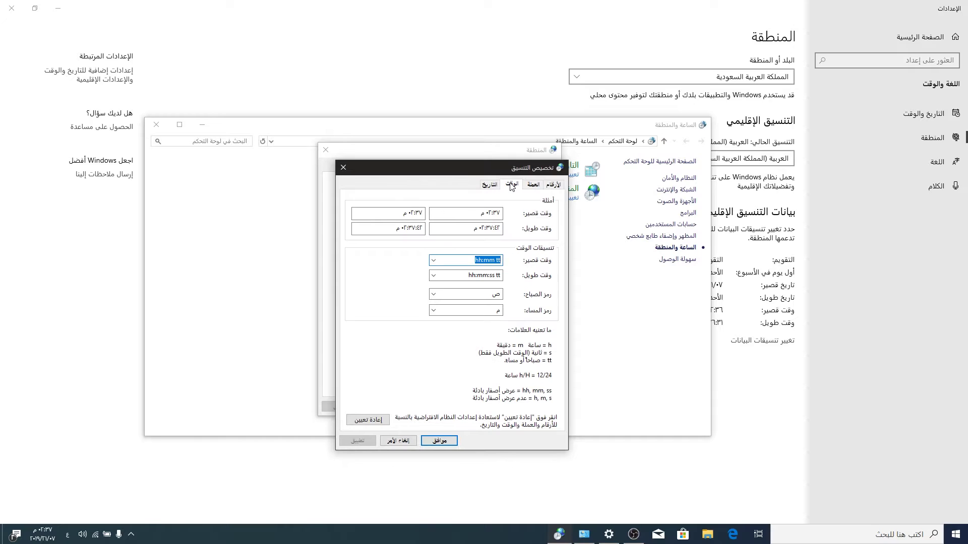
{"action": "left_click", "coordinate": [558, 185]}
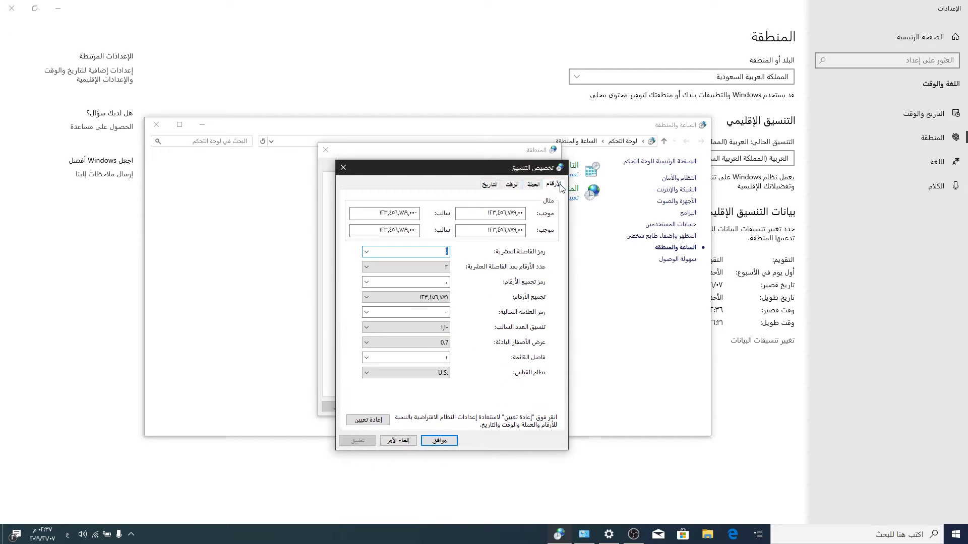
{"action": "left_click", "coordinate": [533, 185]}
{"action": "left_click", "coordinate": [512, 184]}
{"action": "left_click", "coordinate": [488, 185]}
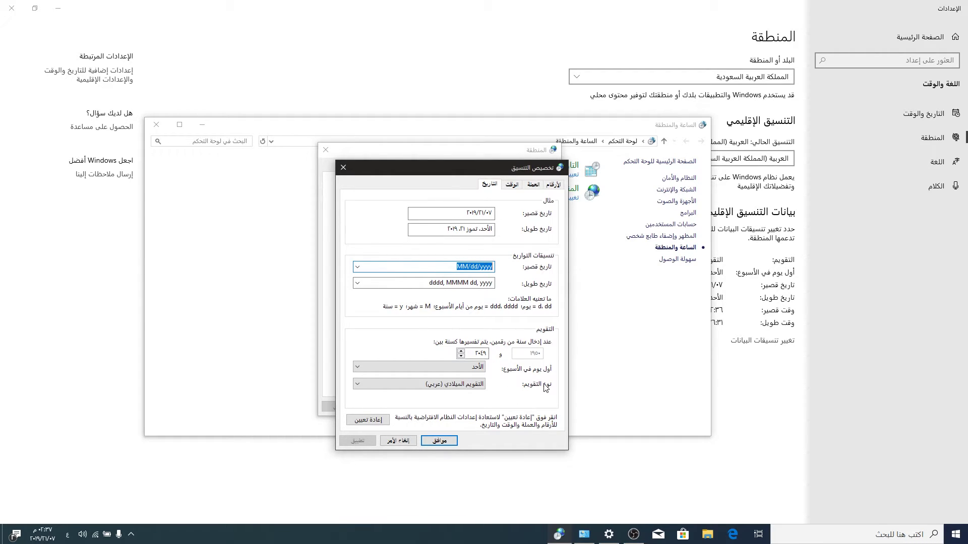
{"action": "left_click", "coordinate": [472, 386]}
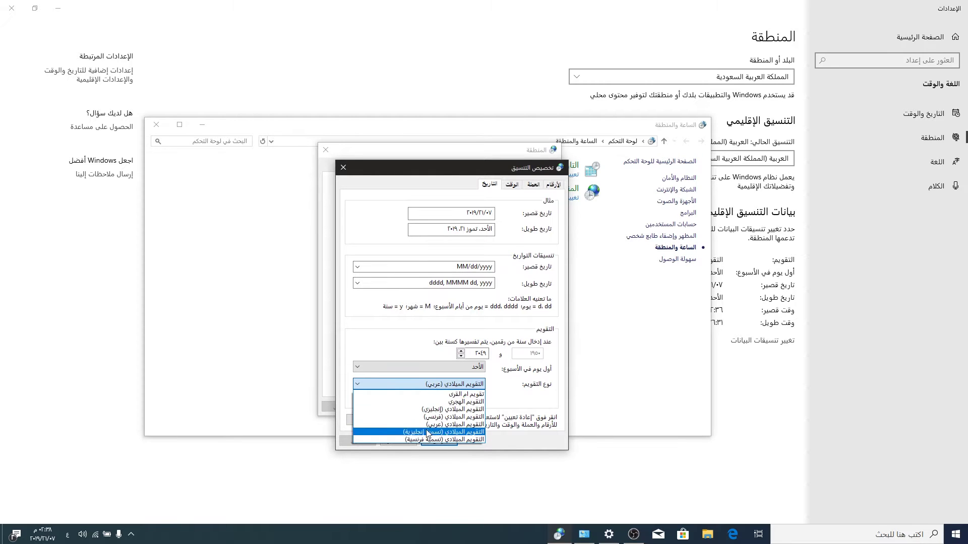
{"action": "left_click", "coordinate": [418, 384]}
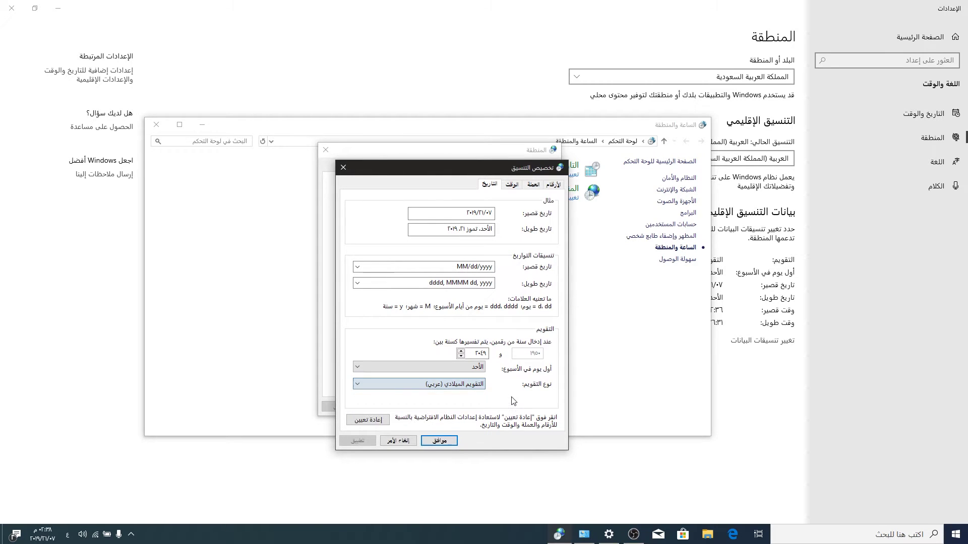
Cancel the format customization and region dialogs, and close the Control Panel and Settings windows.
{"action": "left_click", "coordinate": [396, 440]}
{"action": "left_click", "coordinate": [373, 406]}
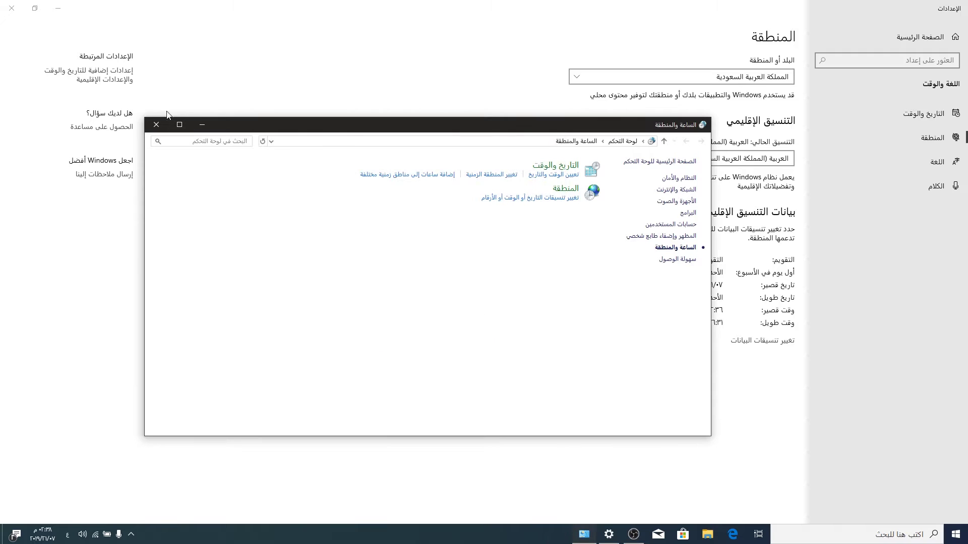
{"action": "left_click", "coordinate": [156, 125]}
{"action": "left_click", "coordinate": [12, 8]}
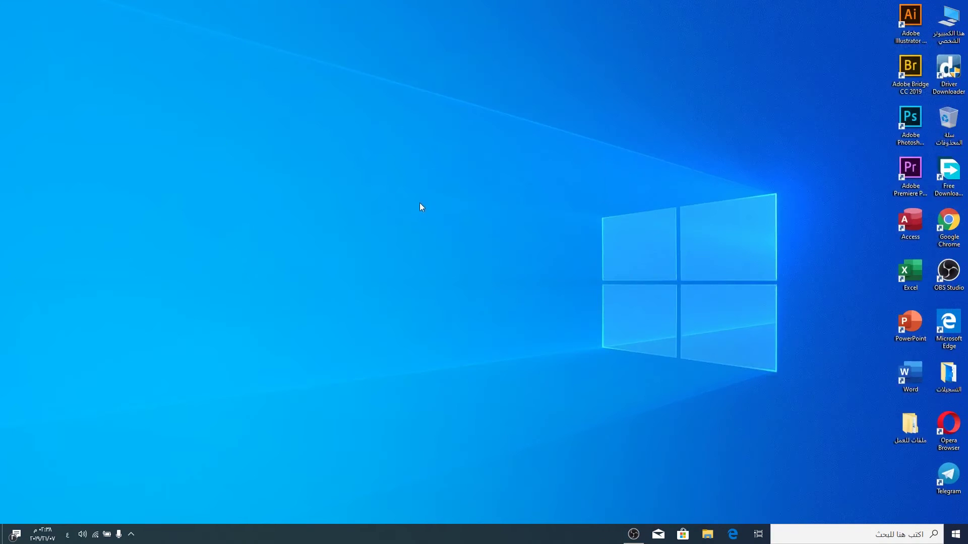
Open the language preferences and browse the languages available to install, without adding any.
{"action": "left_click", "coordinate": [67, 536]}
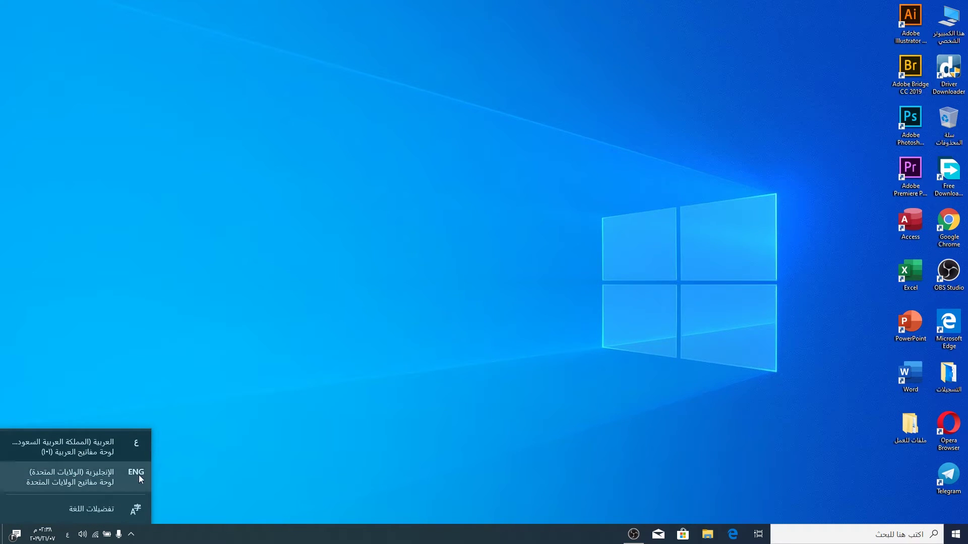
{"action": "left_click", "coordinate": [98, 509]}
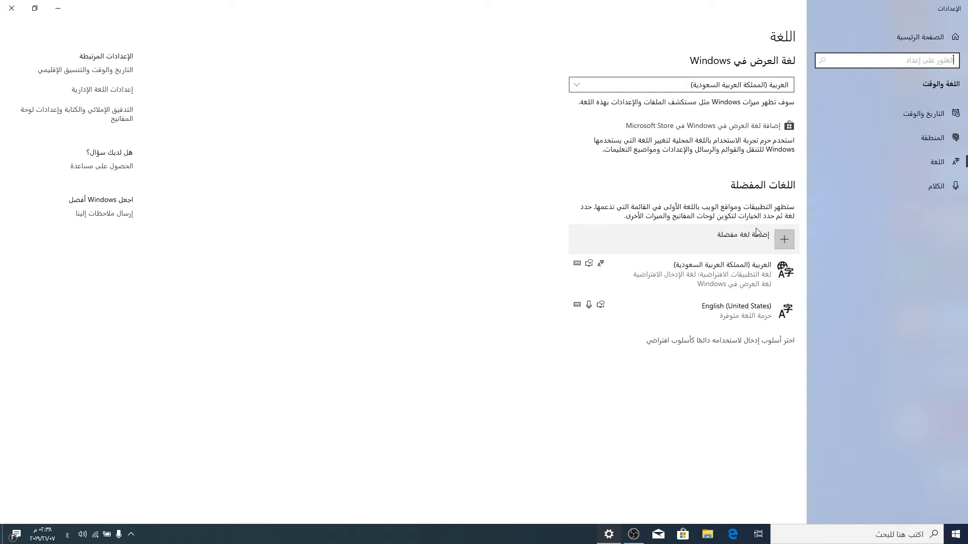
{"action": "left_click", "coordinate": [784, 243]}
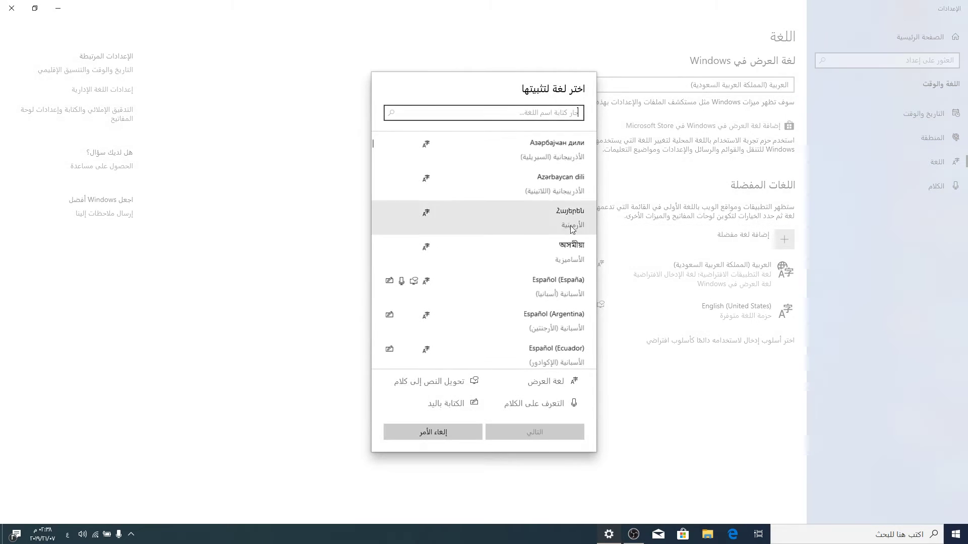
{"action": "scroll", "coordinate": [469, 221], "scroll_direction": "down", "scroll_amount": 3}
{"action": "scroll", "coordinate": [474, 230], "scroll_direction": "down", "scroll_amount": 9}
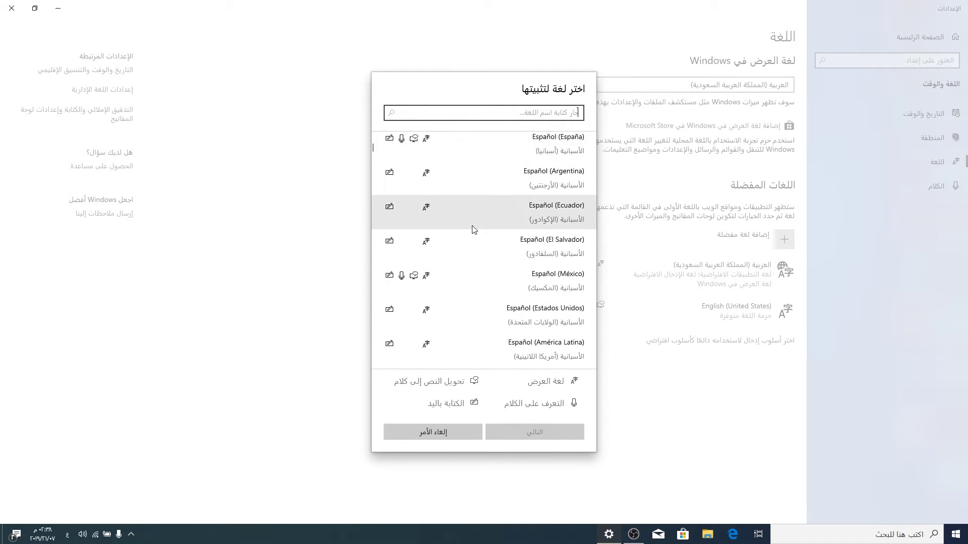
{"action": "scroll", "coordinate": [474, 231], "scroll_direction": "down", "scroll_amount": 10}
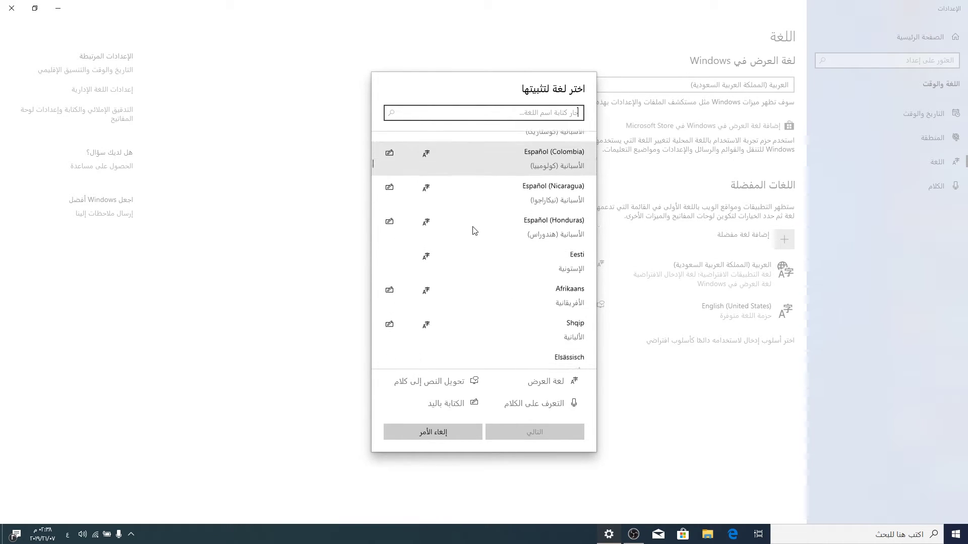
{"action": "scroll", "coordinate": [473, 231], "scroll_direction": "down", "scroll_amount": 8}
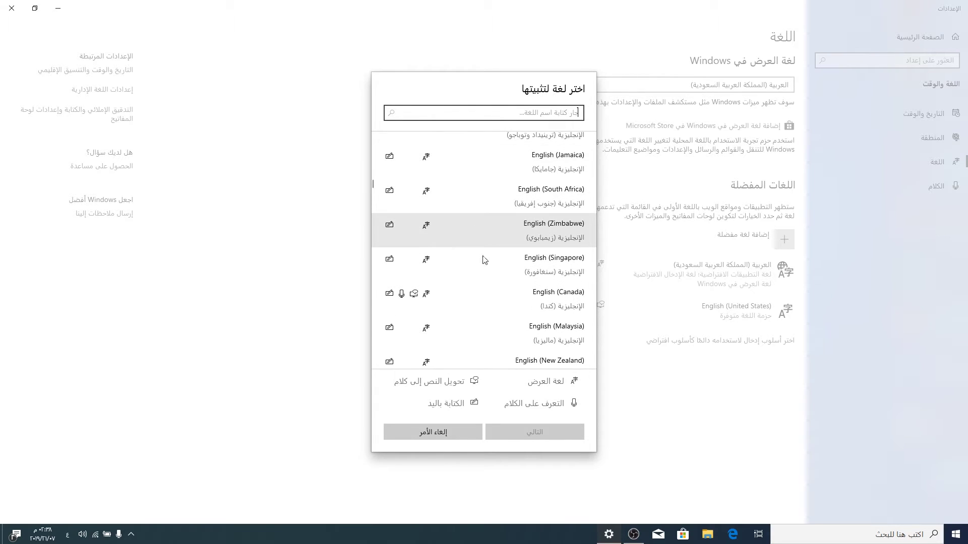
{"action": "scroll", "coordinate": [484, 257], "scroll_direction": "down", "scroll_amount": 1}
{"action": "left_click", "coordinate": [433, 433]}
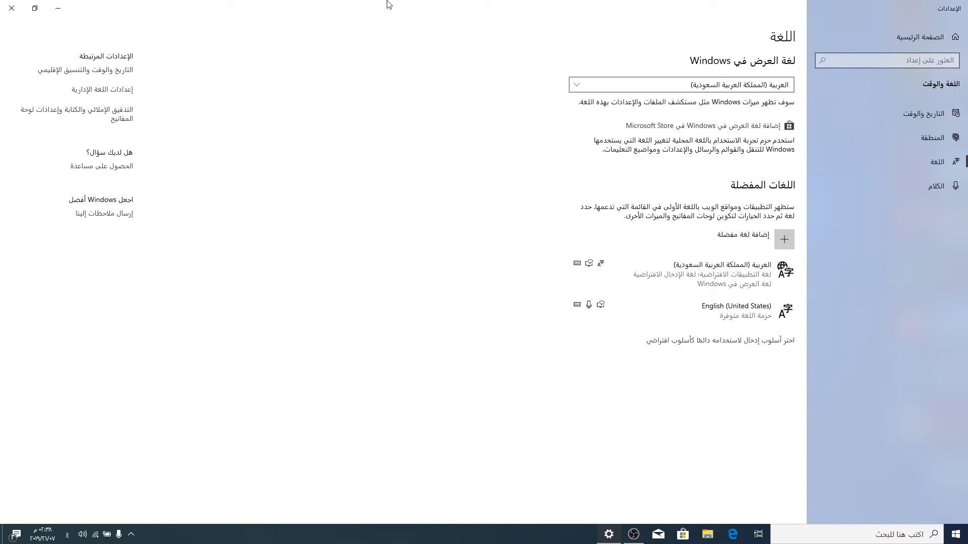
View the available choices for the Windows display language while keeping Arabic (Saudi Arabia).
{"action": "left_click", "coordinate": [704, 82]}
{"action": "left_click", "coordinate": [703, 83]}
{"action": "left_click", "coordinate": [687, 87]}
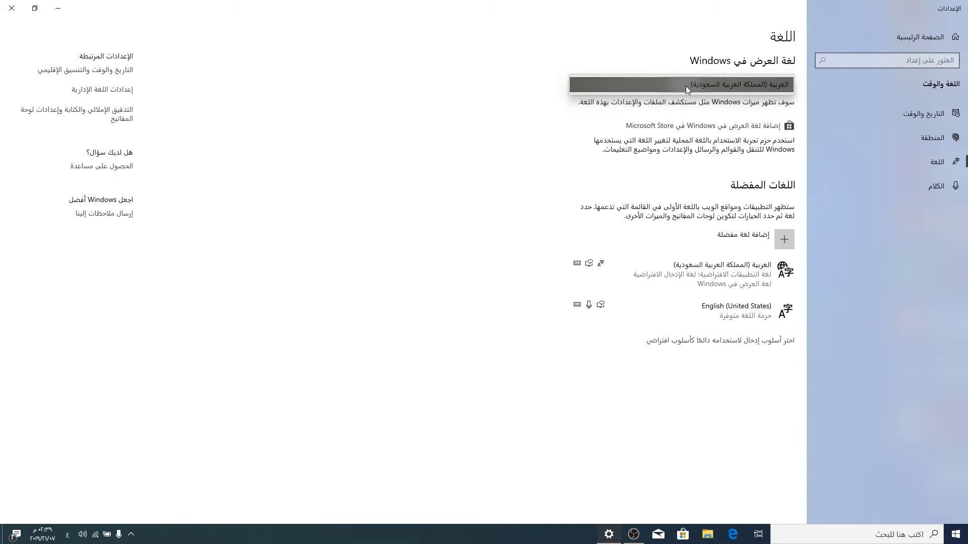
{"action": "left_click", "coordinate": [685, 86]}
Open the language options for English (United States) and download its language pack.
{"action": "left_click", "coordinate": [750, 309]}
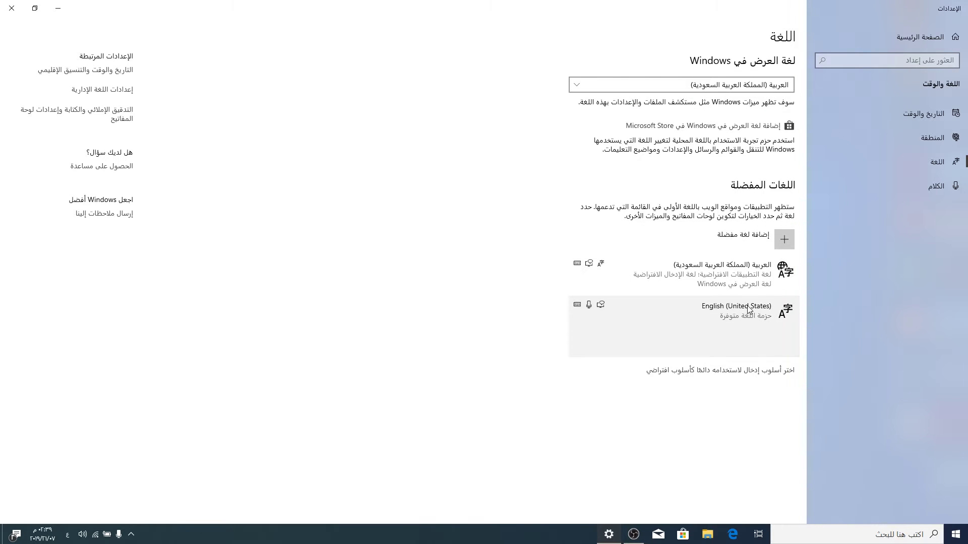
{"action": "left_click", "coordinate": [643, 347]}
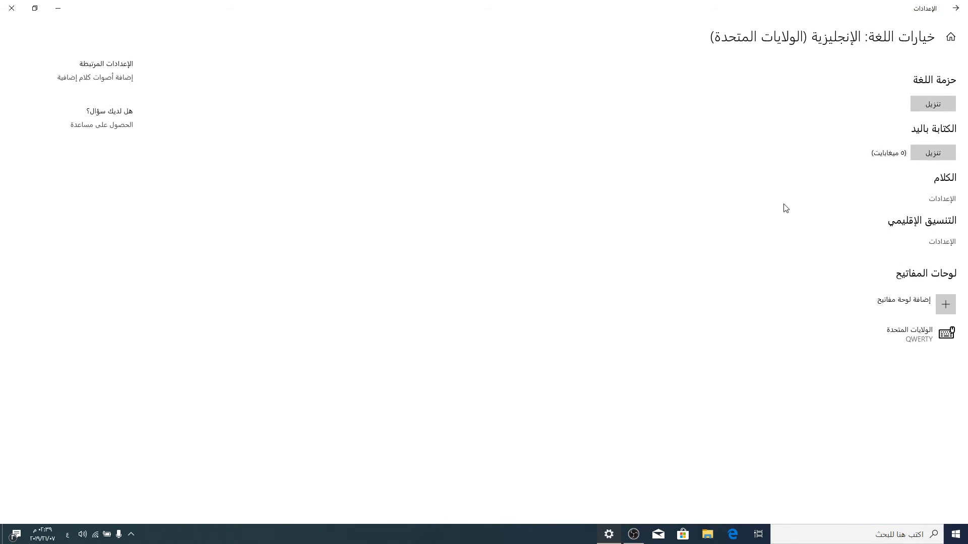
{"action": "left_click", "coordinate": [931, 106]}
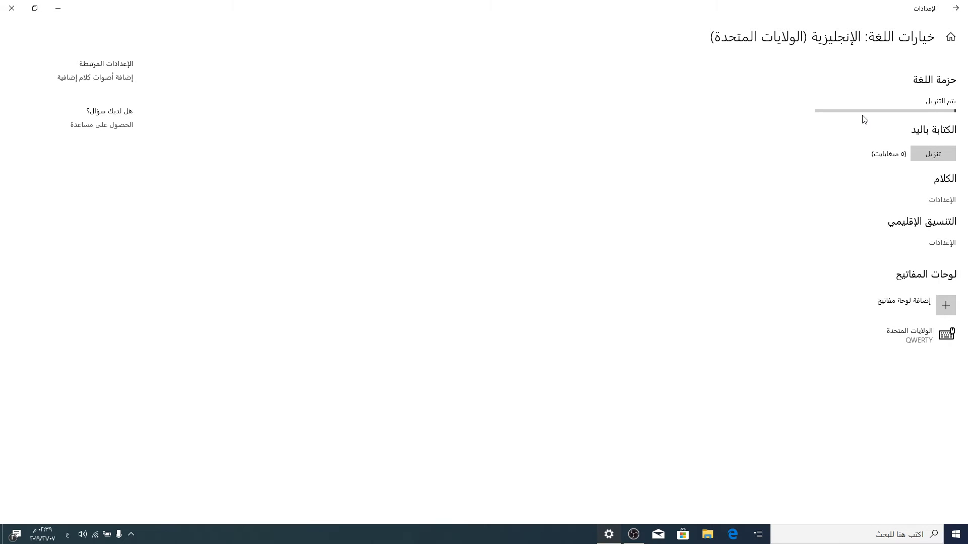
Return to the language page and check the Windows display language choices while the language pack downloads.
{"action": "left_click", "coordinate": [956, 8]}
{"action": "left_click", "coordinate": [733, 86]}
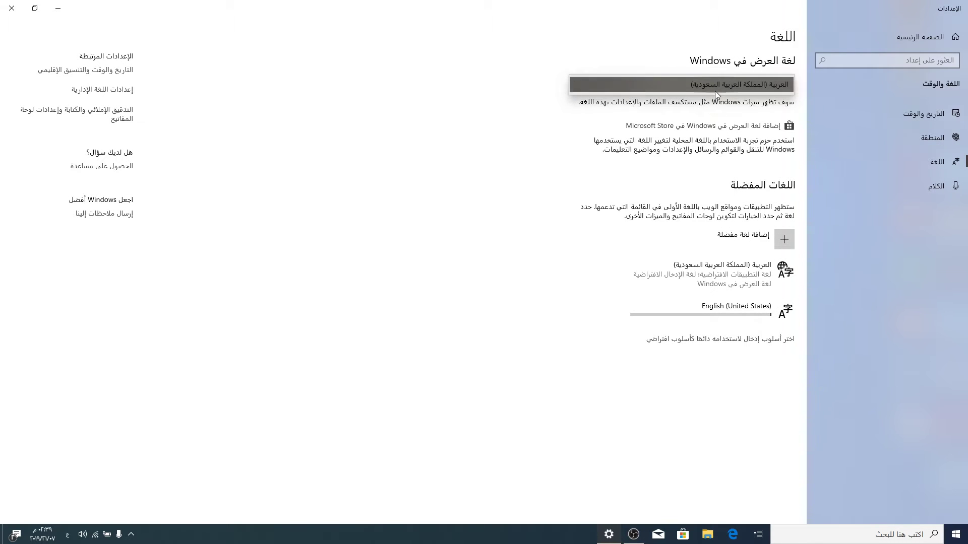
{"action": "left_click", "coordinate": [488, 165]}
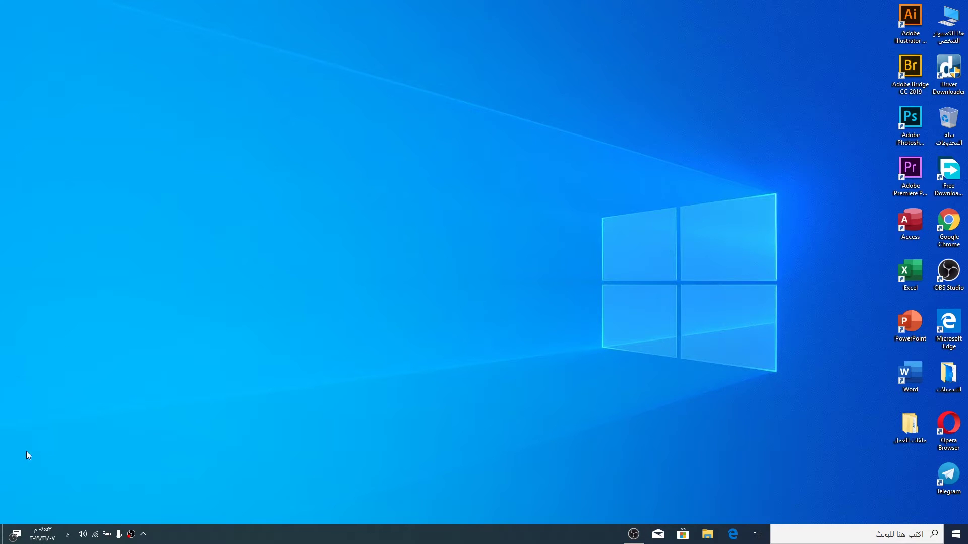
Open the action center and dismiss the Free Download Manager notification.
{"action": "left_click", "coordinate": [17, 535]}
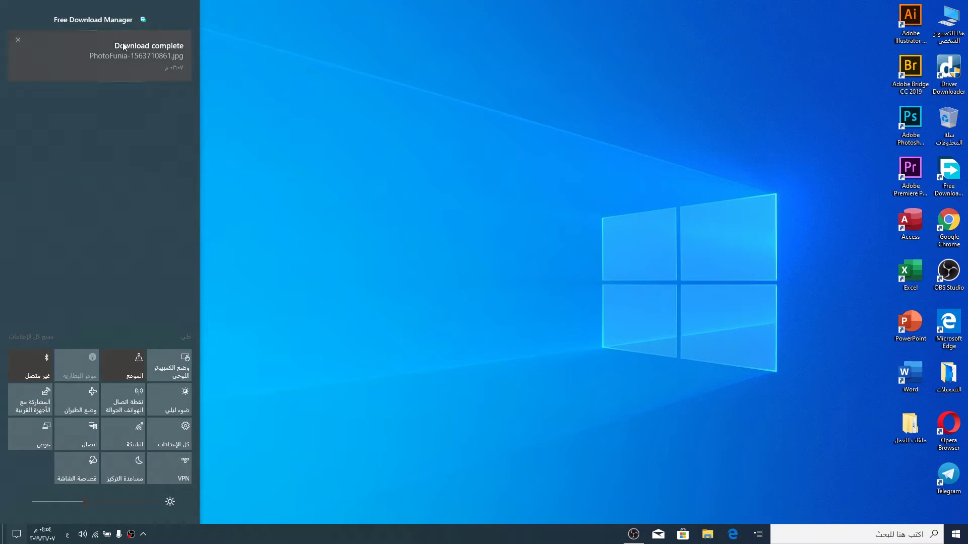
{"action": "left_click_drag", "start_coordinate": [128, 25], "coordinate": [1, 16]}
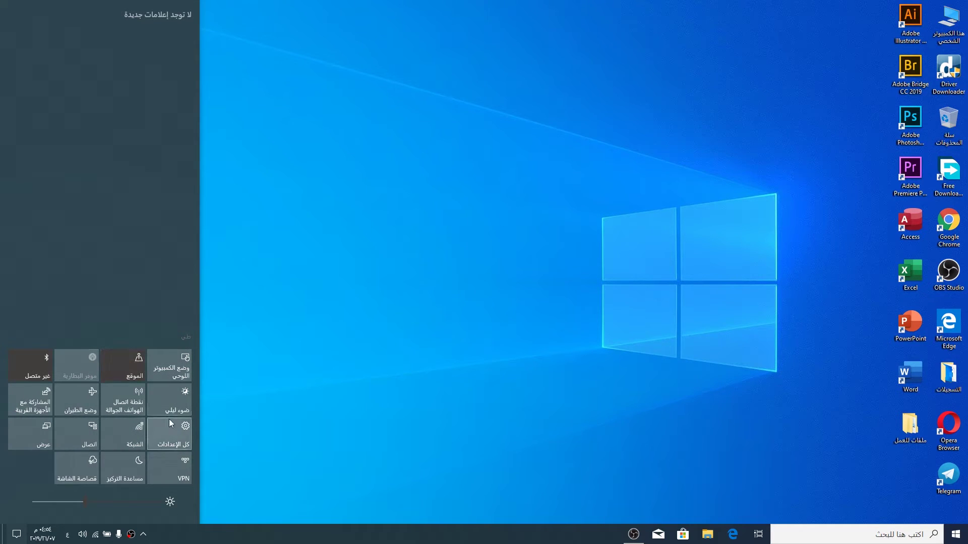
Switch the computer to tablet mode and back to desktop mode through the action center.
{"action": "left_click", "coordinate": [171, 370]}
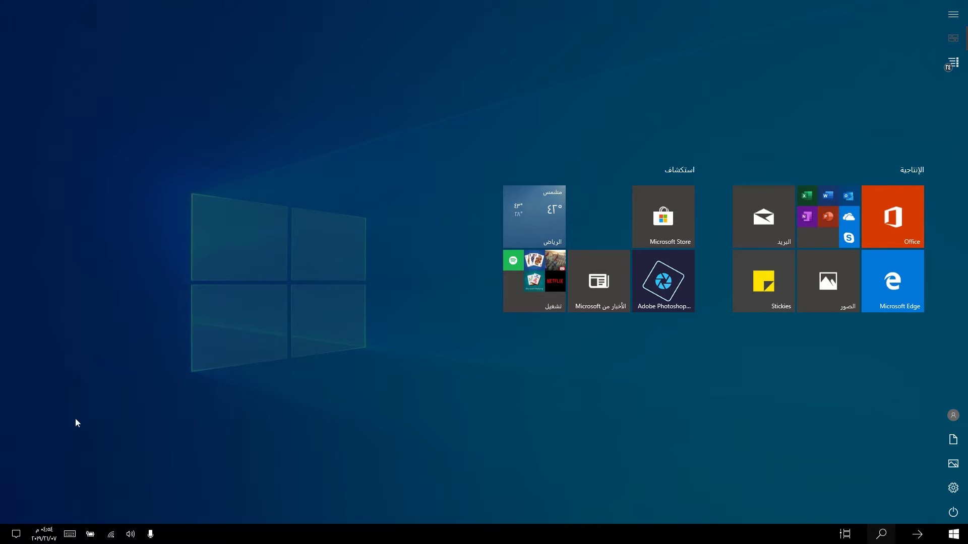
{"action": "left_click", "coordinate": [16, 535]}
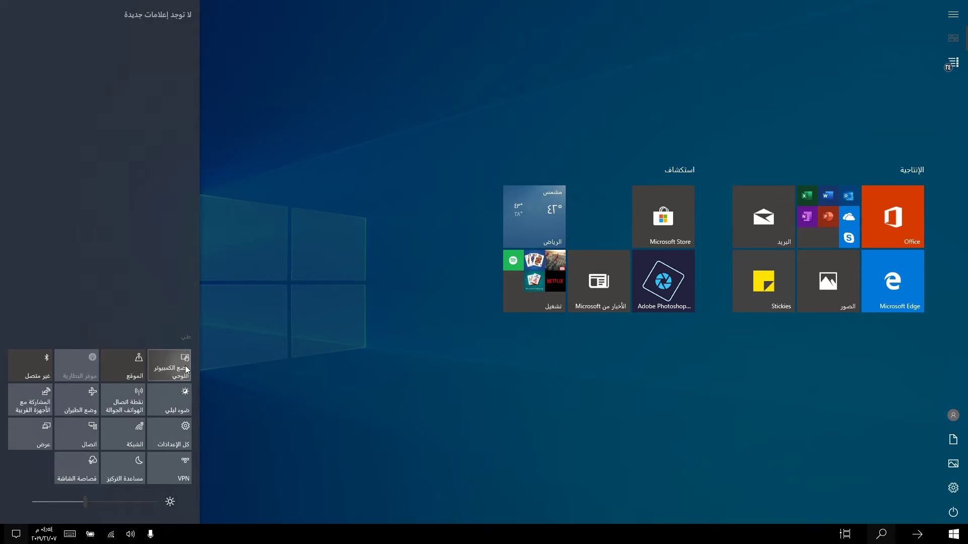
{"action": "left_click", "coordinate": [186, 369]}
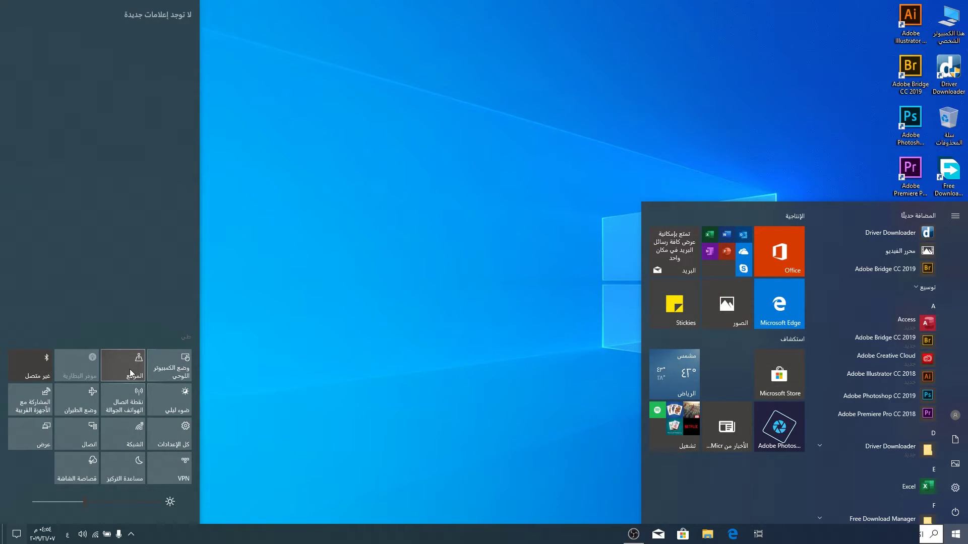
Try the Location and Bluetooth quick actions in the action center.
{"action": "left_click", "coordinate": [131, 373]}
{"action": "left_click", "coordinate": [129, 373]}
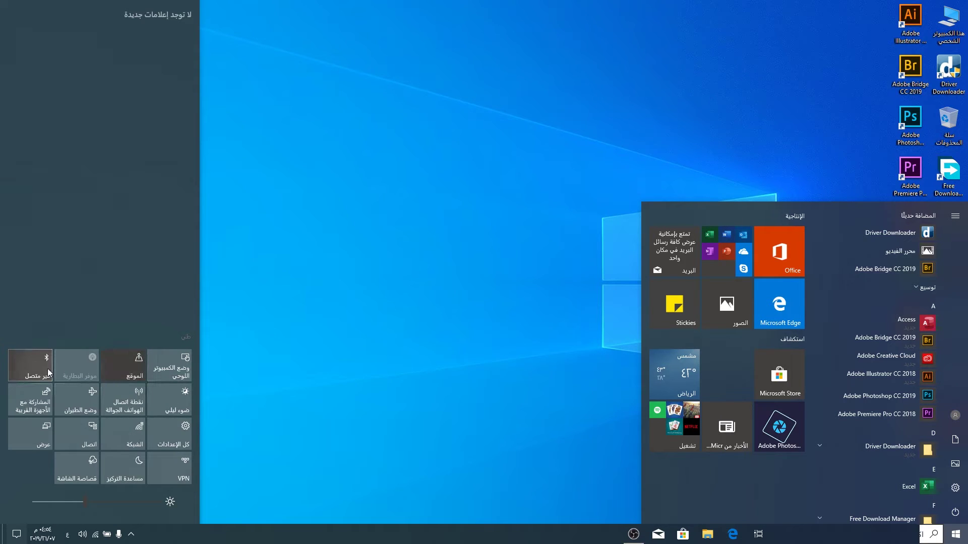
{"action": "left_click", "coordinate": [29, 375]}
Turn the night light on and back off through the action center's quick actions.
{"action": "left_click", "coordinate": [170, 403]}
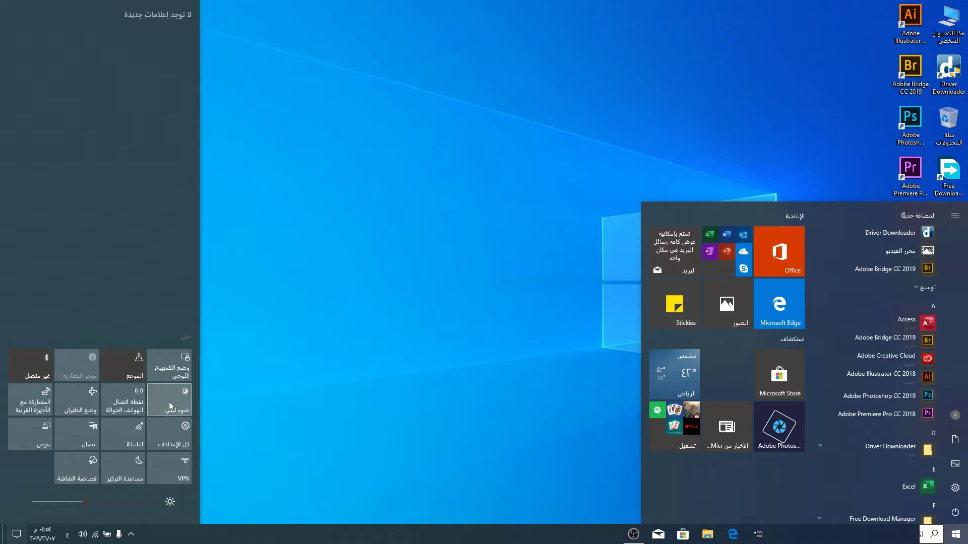
{"action": "left_click", "coordinate": [323, 313]}
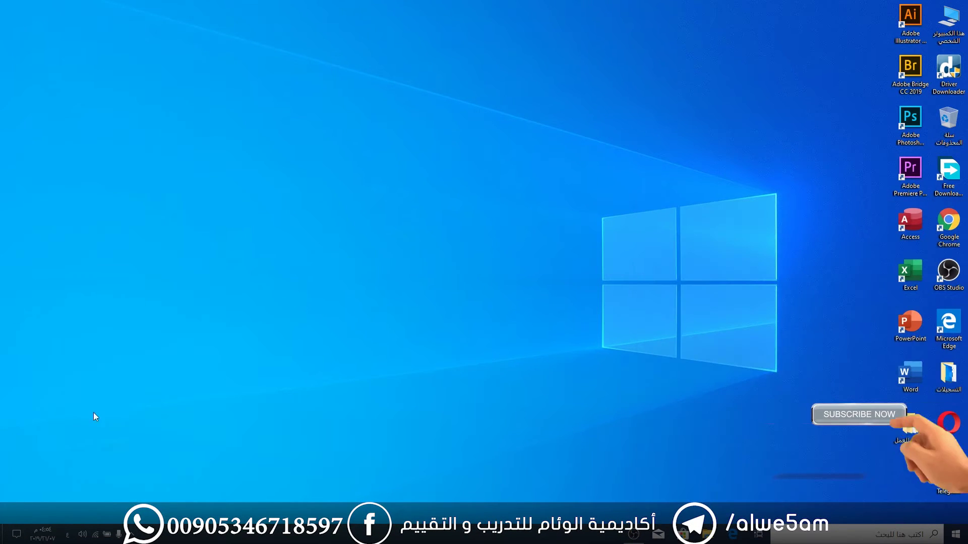
{"action": "left_click", "coordinate": [16, 534]}
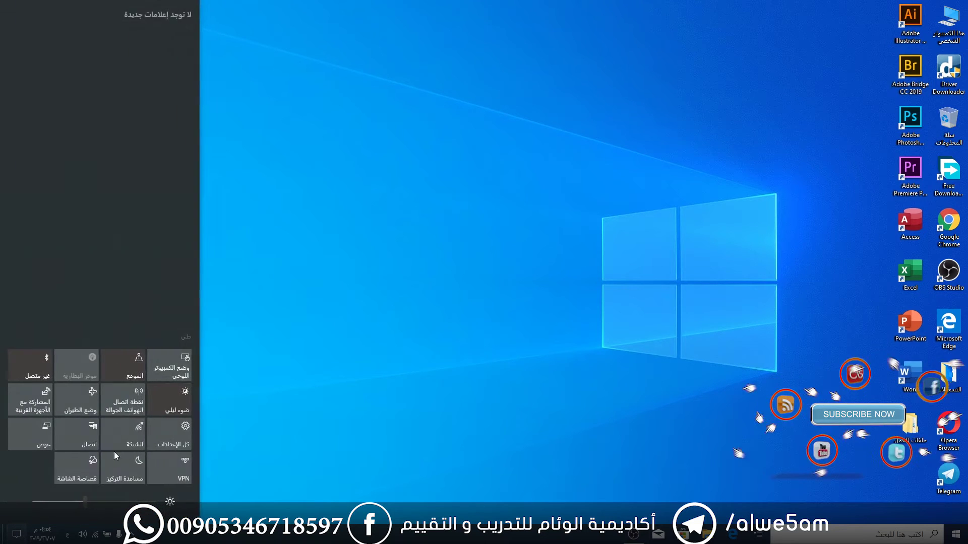
{"action": "left_click", "coordinate": [161, 397]}
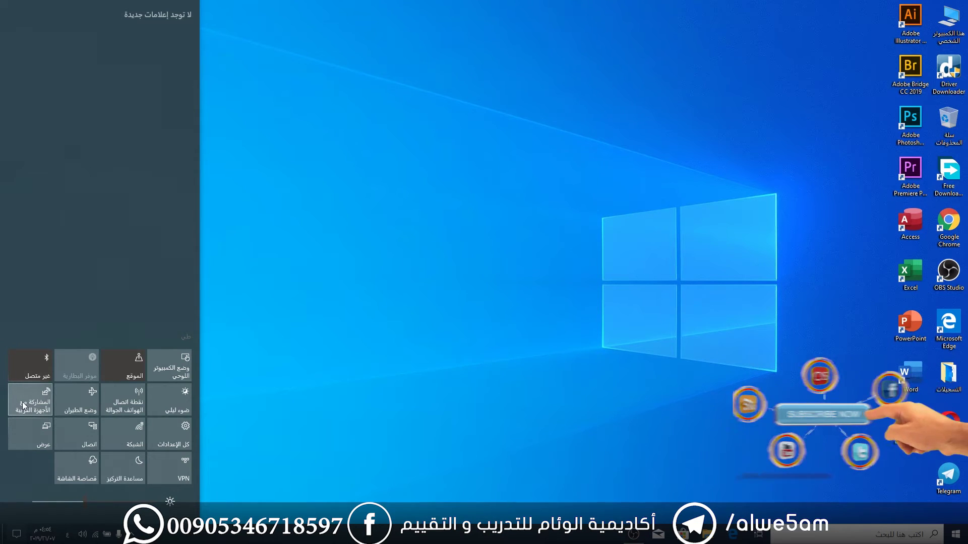
View the available Wi-Fi networks and the main Windows settings page through the quick actions.
{"action": "left_click", "coordinate": [128, 432]}
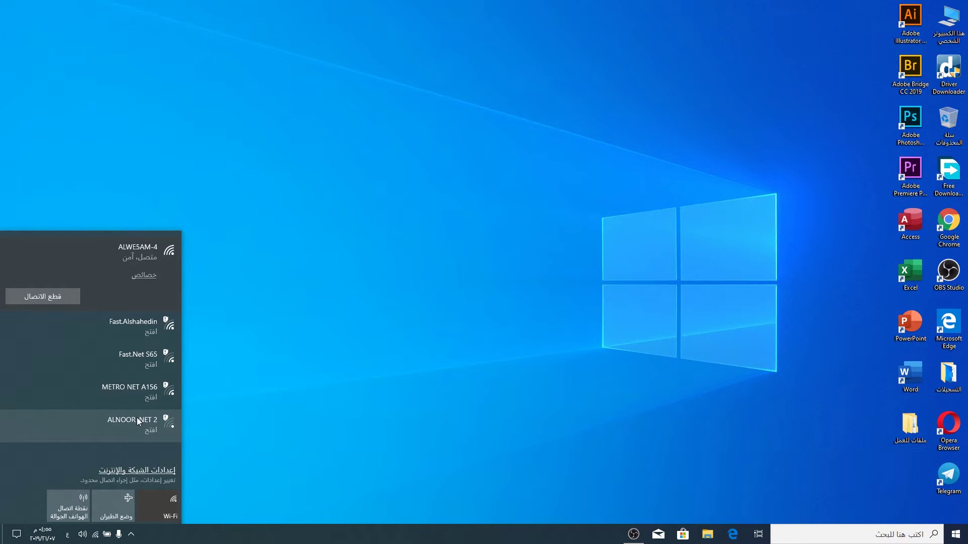
{"action": "left_click", "coordinate": [232, 370]}
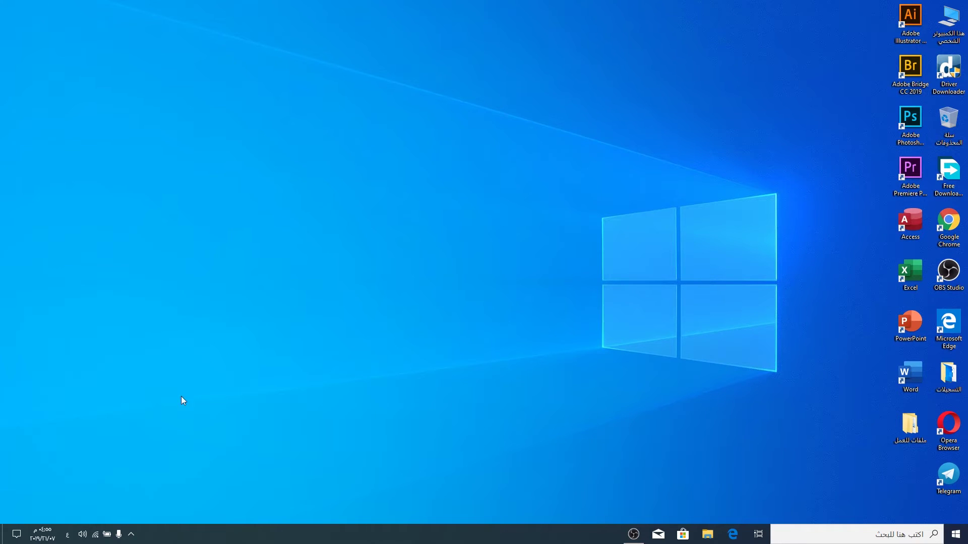
{"action": "left_click", "coordinate": [17, 534]}
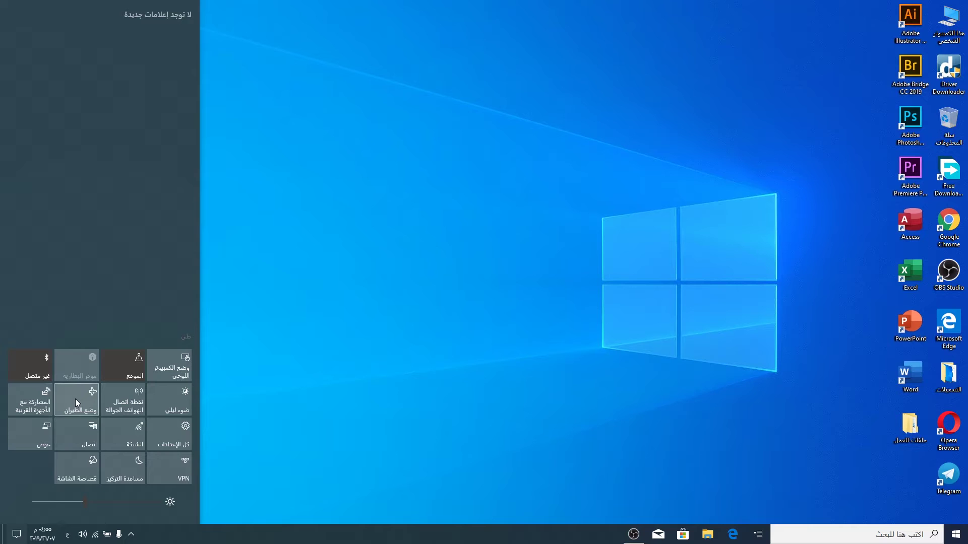
{"action": "left_click", "coordinate": [171, 430]}
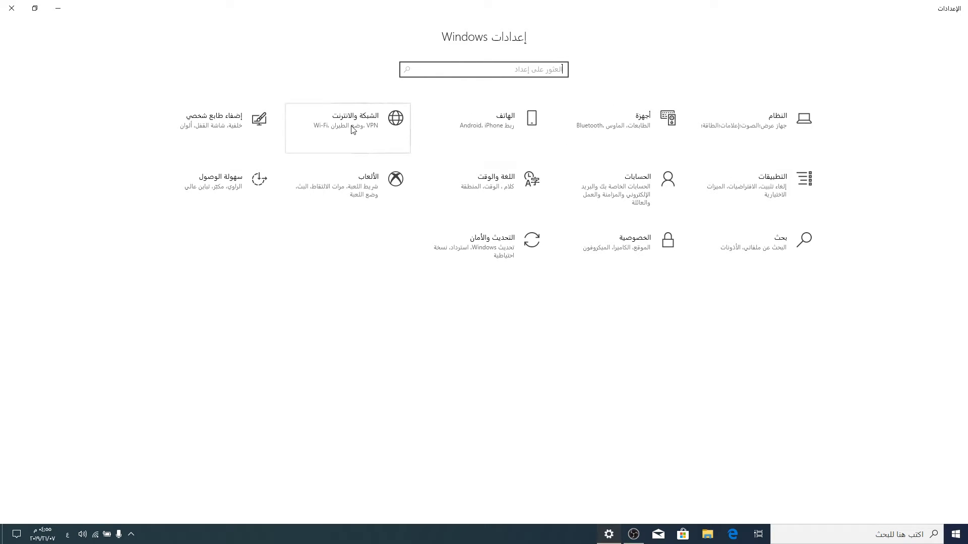
{"action": "left_click", "coordinate": [1, 4]}
Review the projection options for a second screen, including the extended mode, and dismiss them.
{"action": "left_click", "coordinate": [25, 532]}
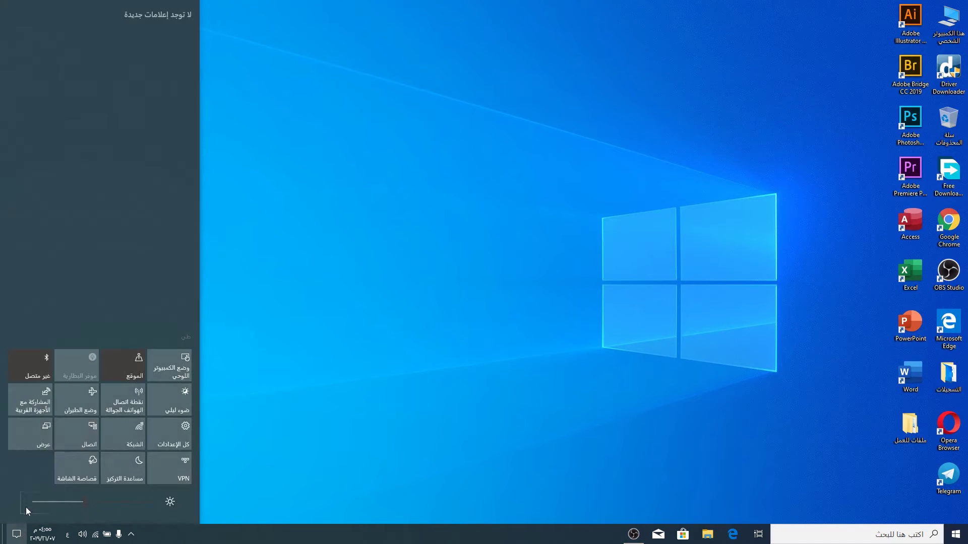
{"action": "left_click", "coordinate": [25, 434]}
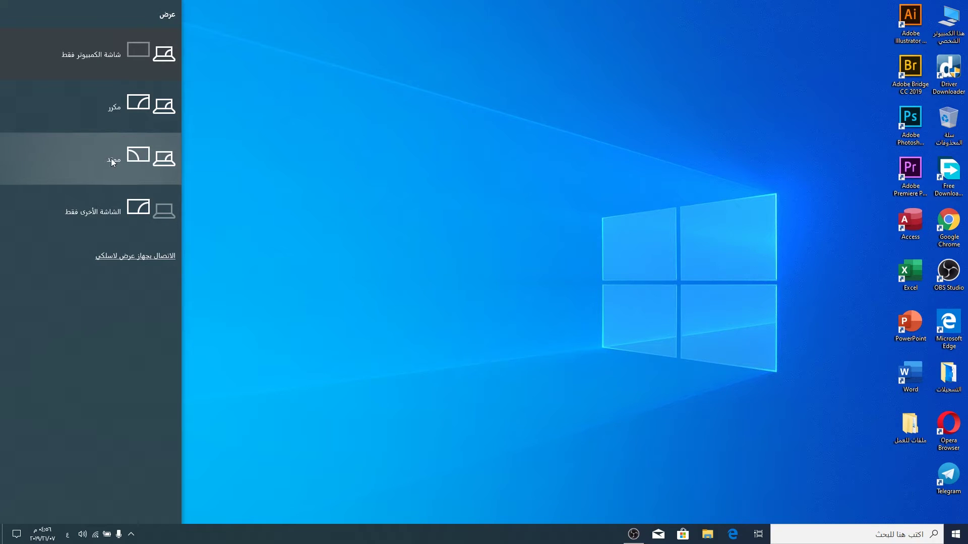
{"action": "left_click", "coordinate": [143, 150]}
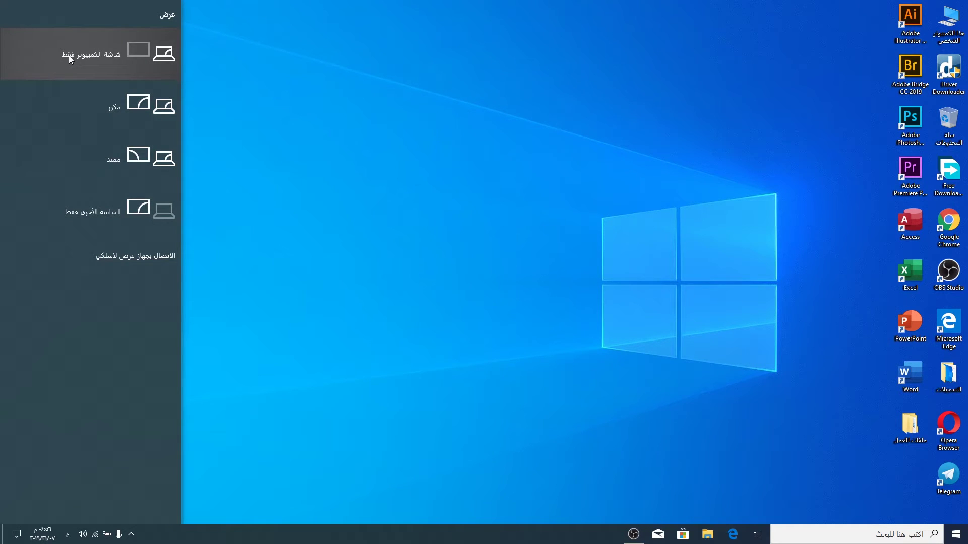
{"action": "left_click", "coordinate": [240, 281]}
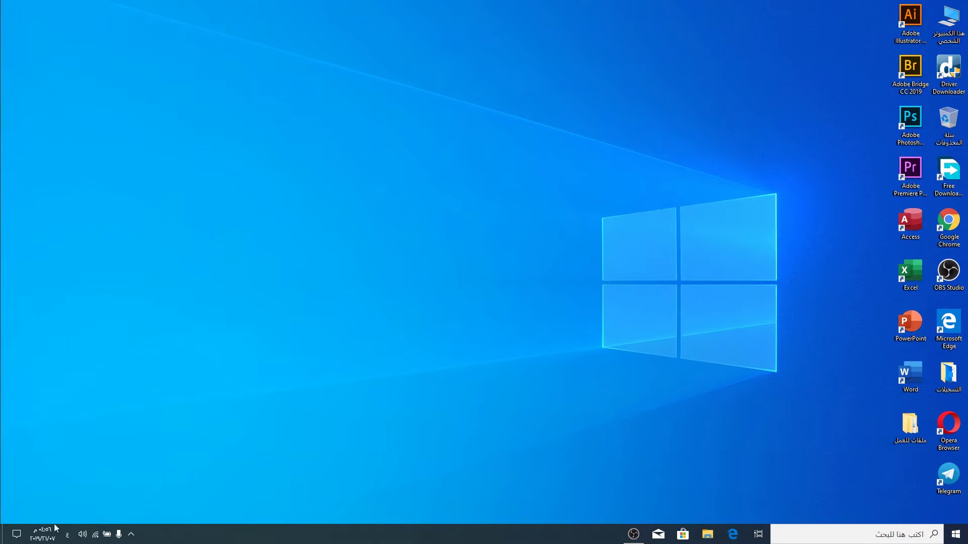
Capture a rectangular area of the desktop with the action center's screen snip quick action and clear the resulting notification.
{"action": "left_click", "coordinate": [17, 534]}
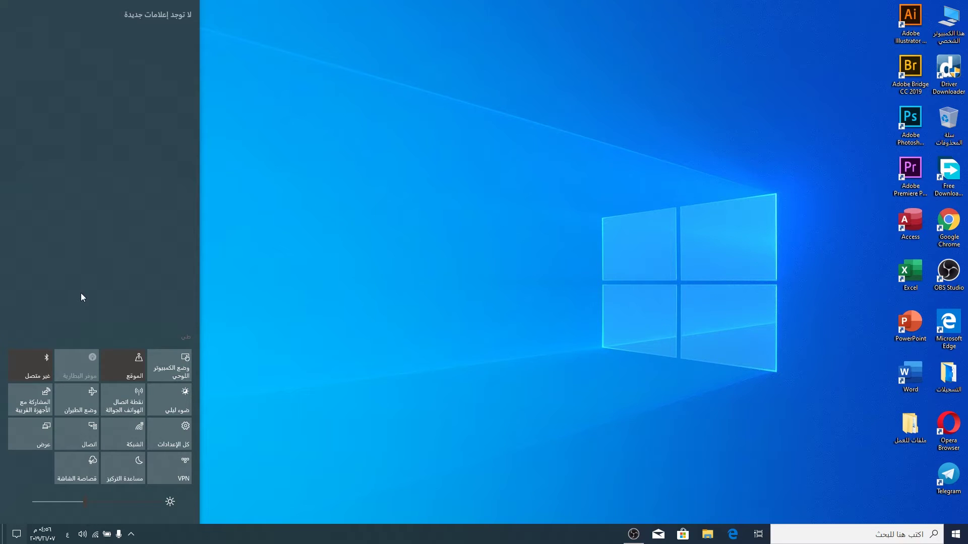
{"action": "left_click", "coordinate": [80, 470]}
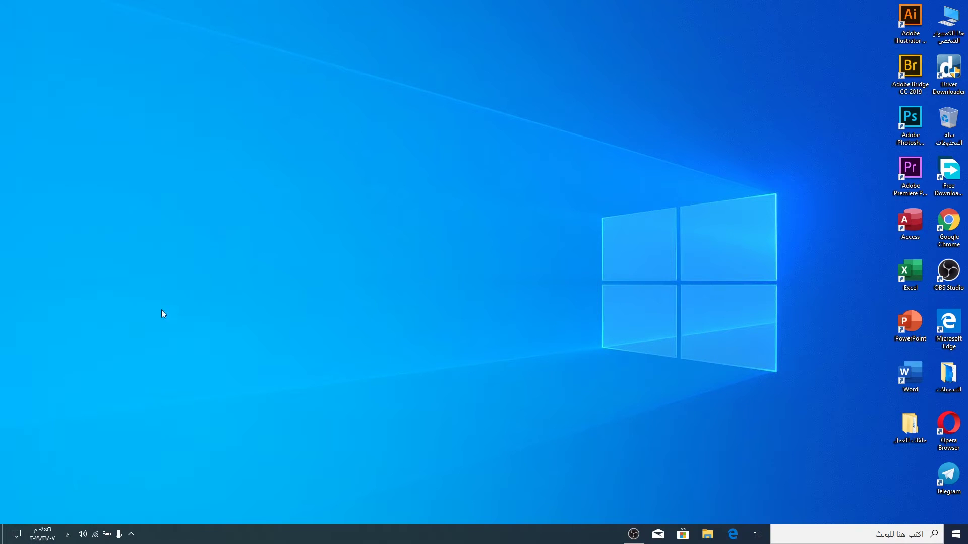
{"action": "left_click_drag", "start_coordinate": [322, 137], "coordinate": [633, 366]}
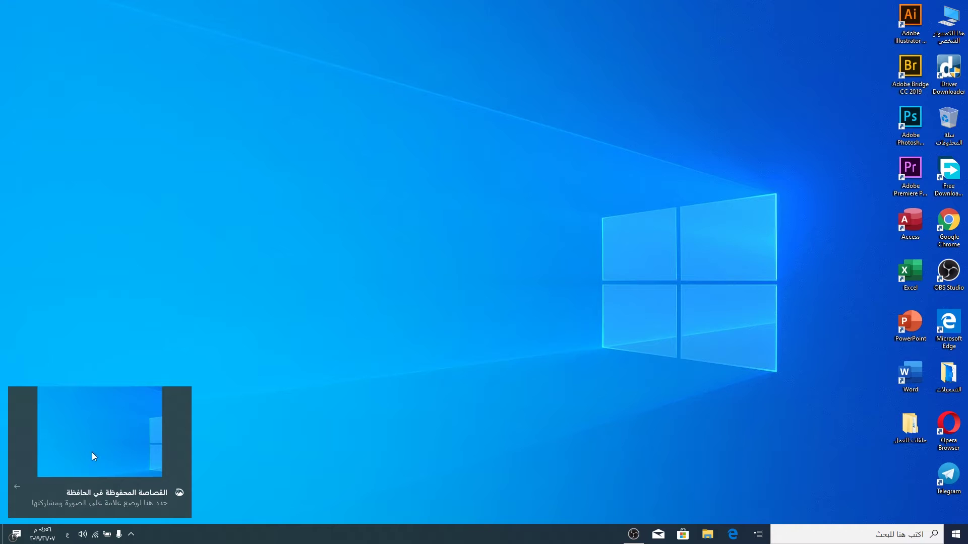
{"action": "left_click", "coordinate": [16, 535]}
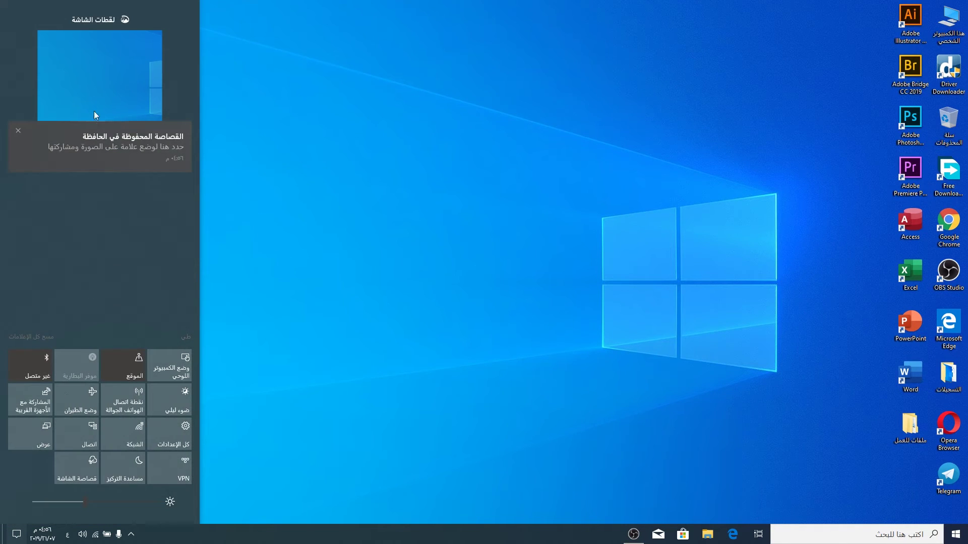
{"action": "left_click_drag", "start_coordinate": [161, 14], "coordinate": [1, 25]}
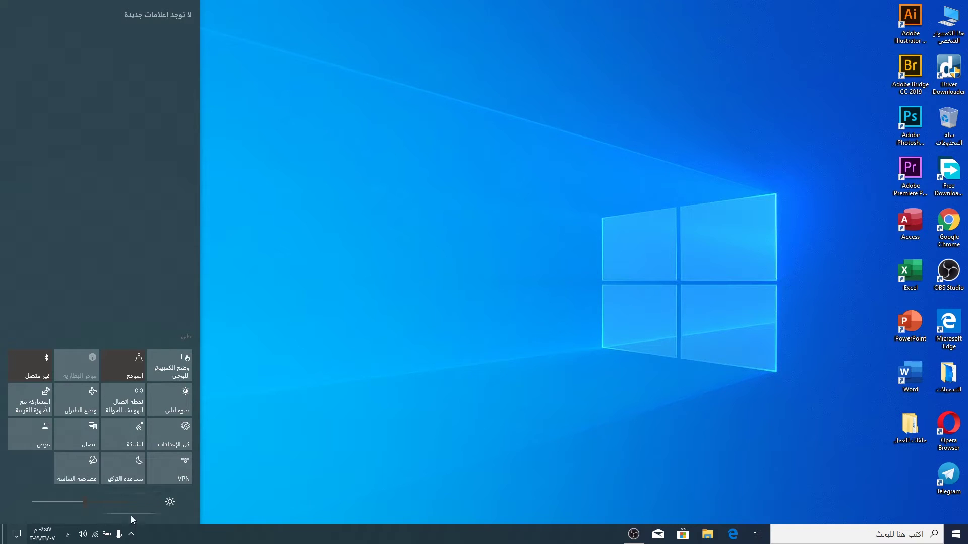
Set the screen brightness to 72 in the action center and dismiss it.
{"action": "mouse_move", "coordinate": [86, 505]}
{"action": "left_mouse_down"}
{"action": "mouse_move", "coordinate": [116, 503]}
{"action": "mouse_move", "coordinate": [49, 508]}
{"action": "mouse_move", "coordinate": [102, 505]}
{"action": "mouse_move", "coordinate": [71, 506]}
{"action": "left_mouse_up"}
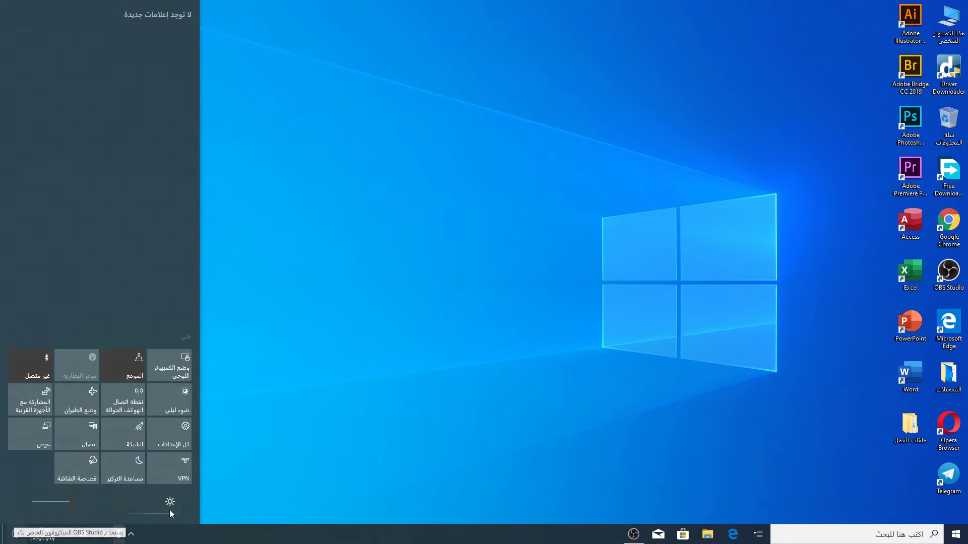
{"action": "left_click", "coordinate": [228, 470]}
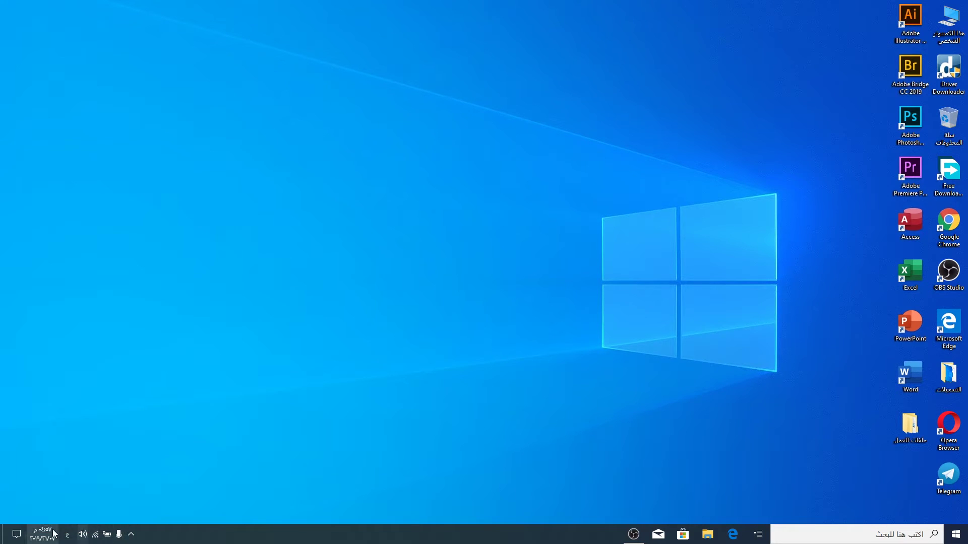
{"action": "left_click", "coordinate": [16, 535]}
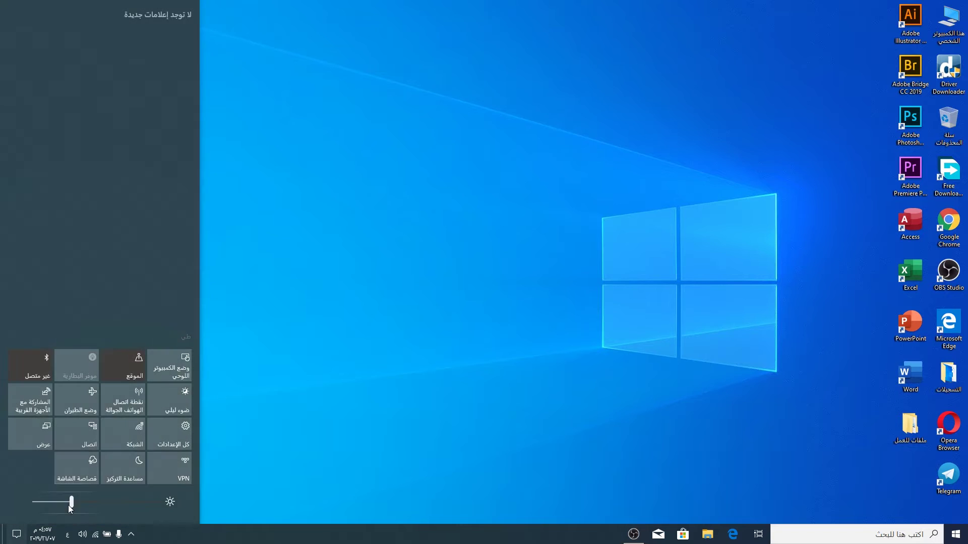
{"action": "mouse_move", "coordinate": [72, 503]}
{"action": "left_mouse_down"}
{"action": "mouse_move", "coordinate": [107, 503]}
{"action": "mouse_move", "coordinate": [62, 503]}
{"action": "left_mouse_up"}
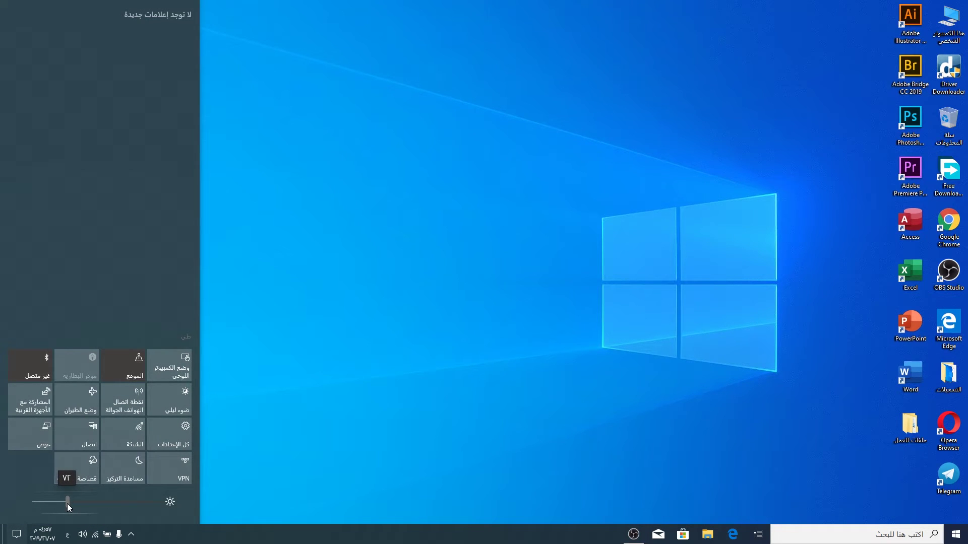
{"action": "left_click", "coordinate": [272, 386]}
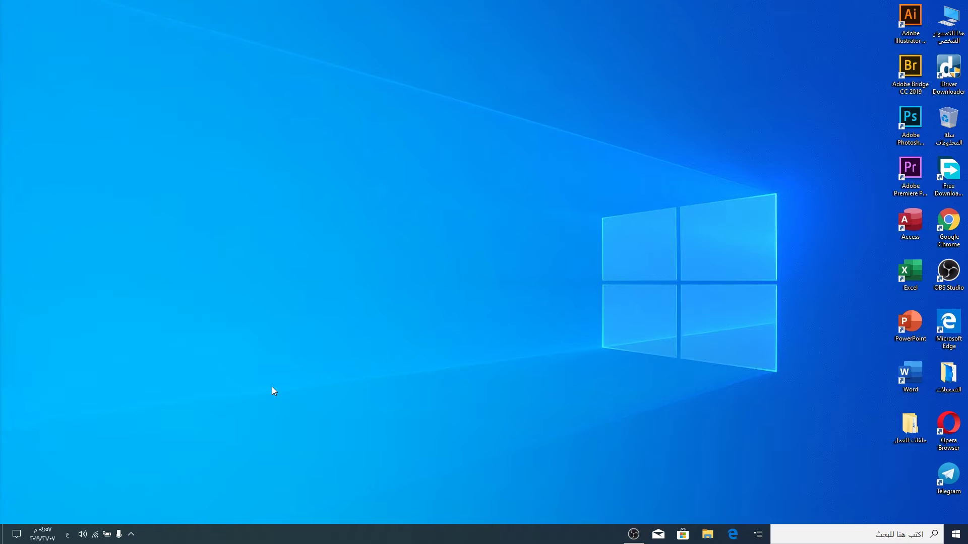
Review the battery status, the battery settings and the sleep timeout choices under power and sleep, and close the settings.
{"action": "left_click", "coordinate": [107, 534]}
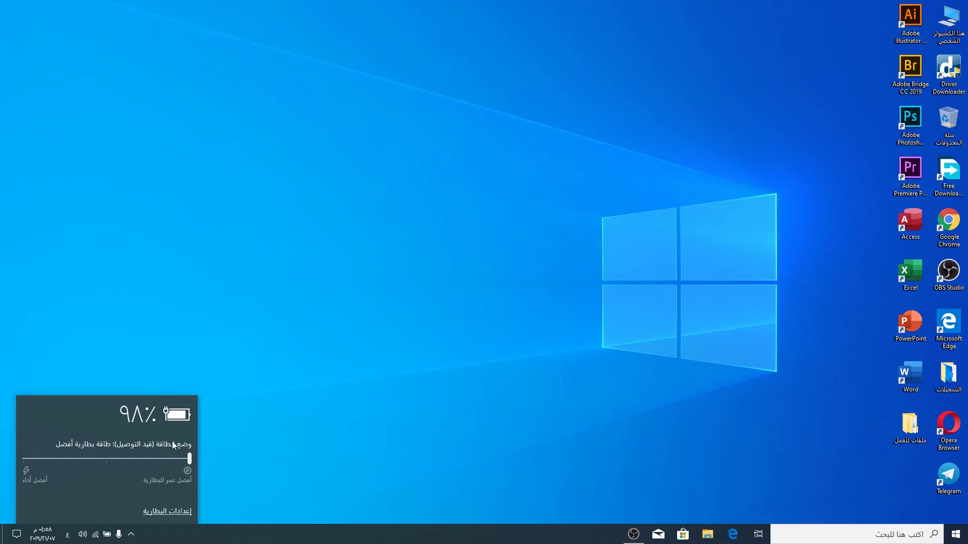
{"action": "left_click", "coordinate": [158, 510]}
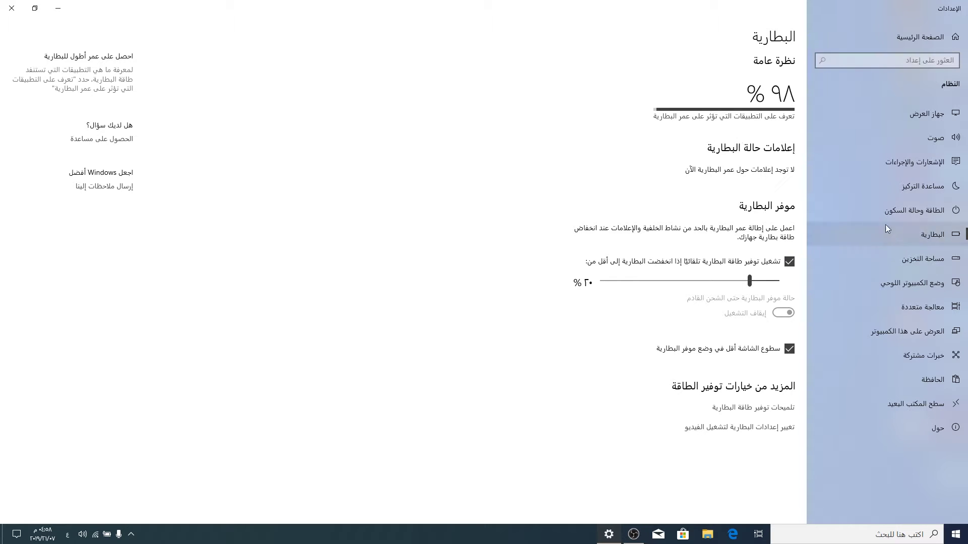
{"action": "left_click", "coordinate": [901, 212]}
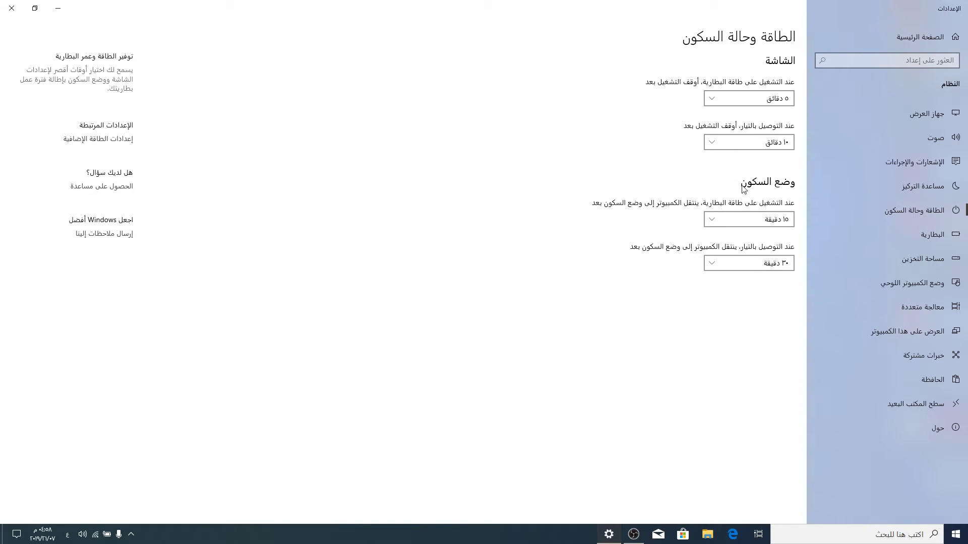
{"action": "left_click", "coordinate": [758, 219]}
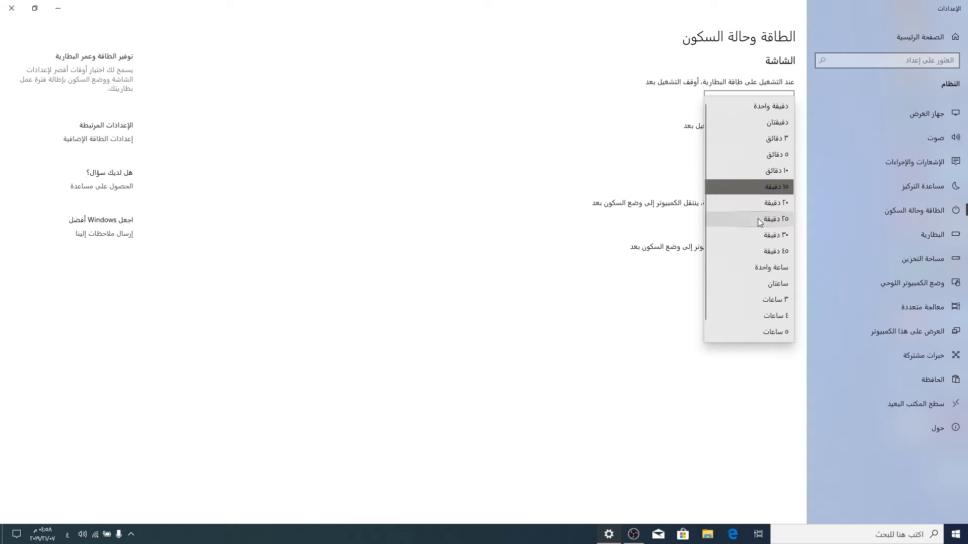
{"action": "left_click", "coordinate": [680, 220]}
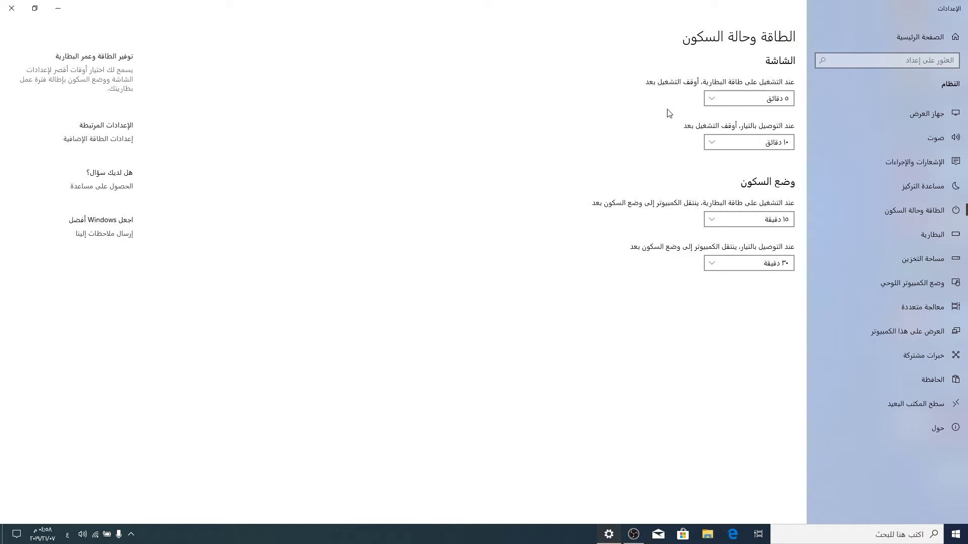
{"action": "left_click", "coordinate": [11, 8]}
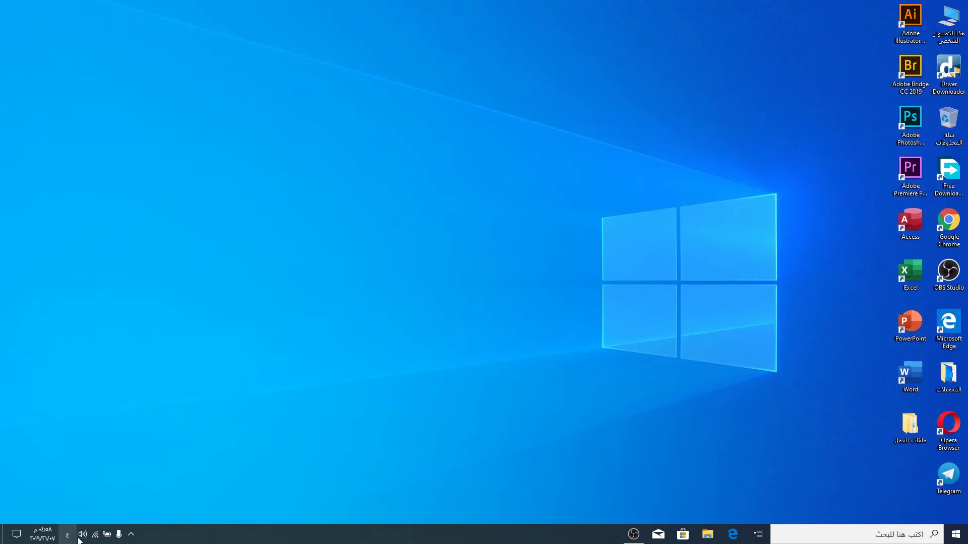
View the speaker volume control in the notification area and dismiss it.
{"action": "left_click", "coordinate": [82, 535]}
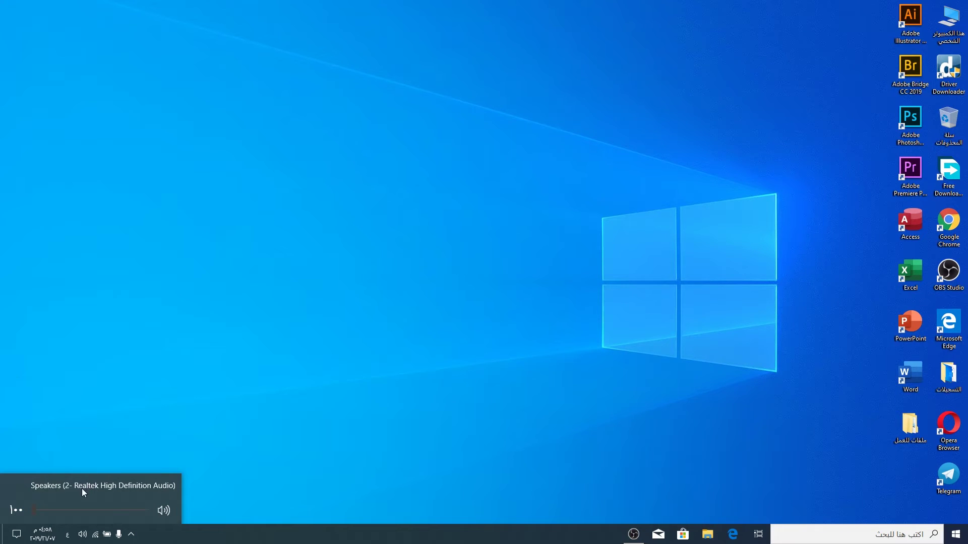
{"action": "left_click", "coordinate": [95, 448]}
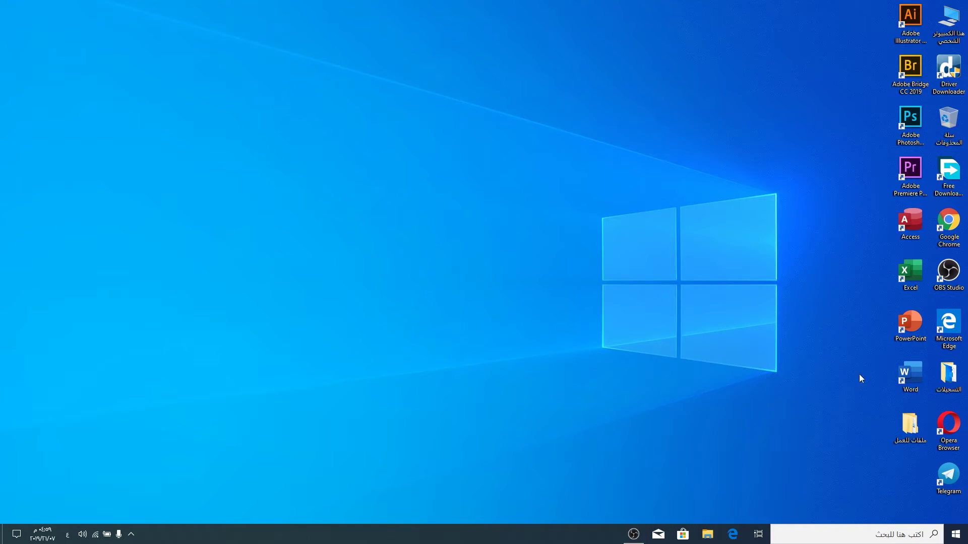
Create a blank document in Word, restore and minimize its window from the taskbar, and leave it minimized.
{"action": "double_click", "coordinate": [910, 376]}
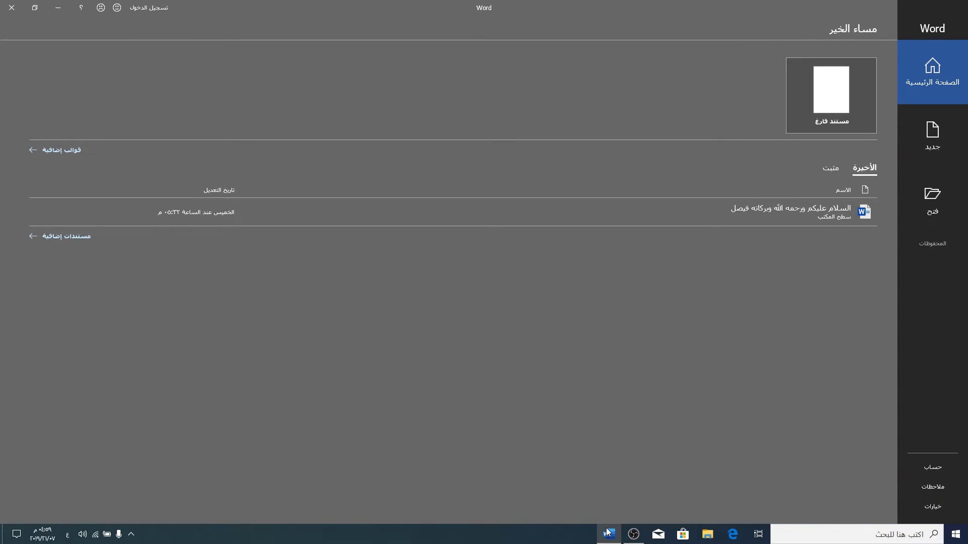
{"action": "left_click", "coordinate": [842, 104]}
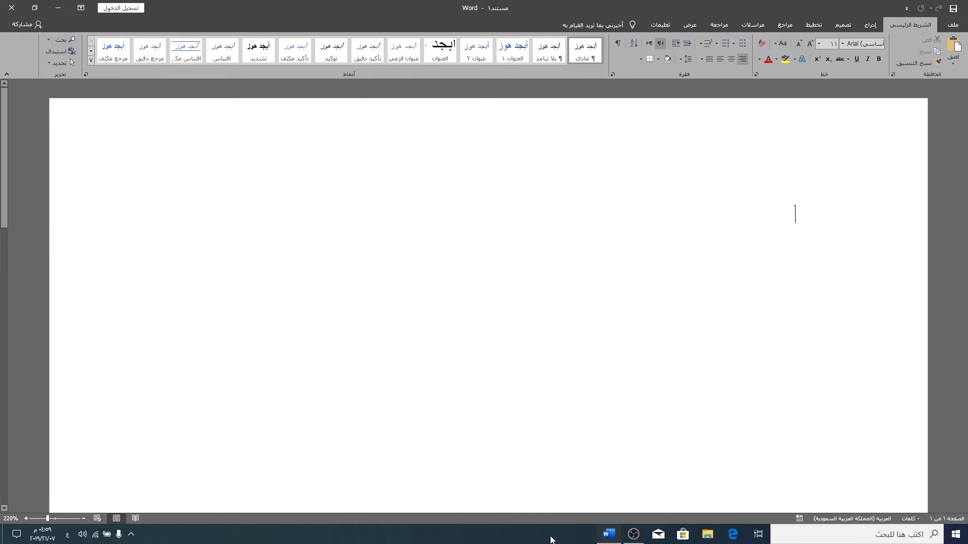
{"action": "left_click", "coordinate": [609, 535]}
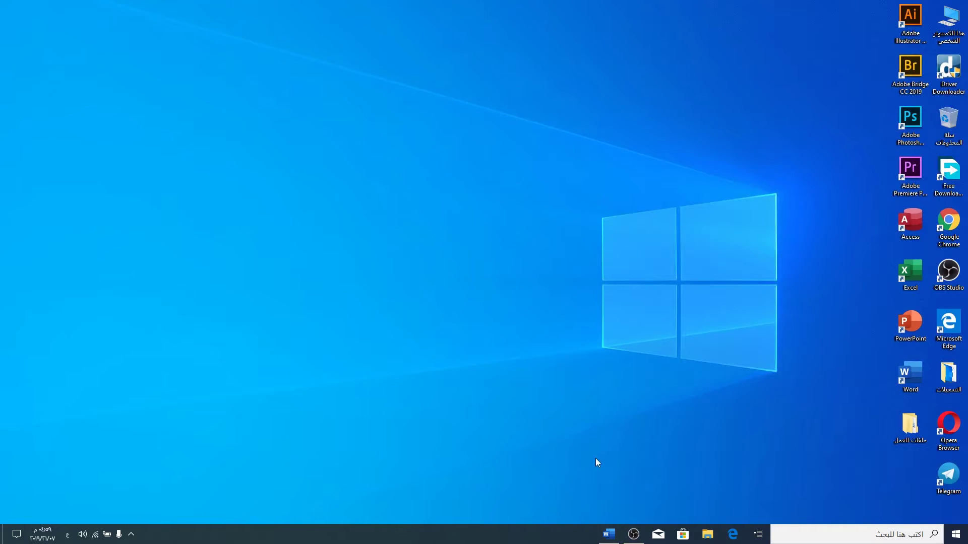
{"action": "left_click", "coordinate": [607, 538]}
{"action": "left_click", "coordinate": [606, 538]}
{"action": "mouse_move", "coordinate": [606, 536]}
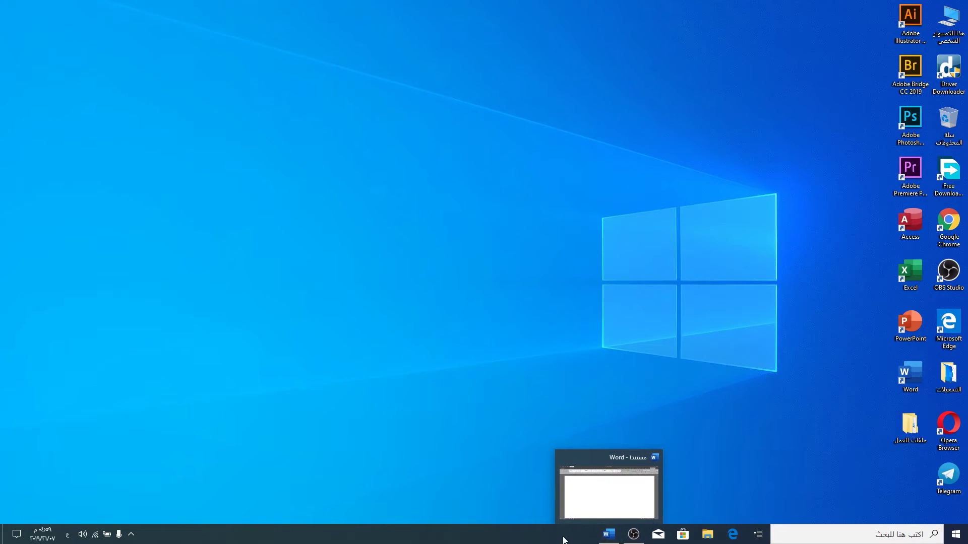
{"action": "left_click", "coordinate": [606, 539]}
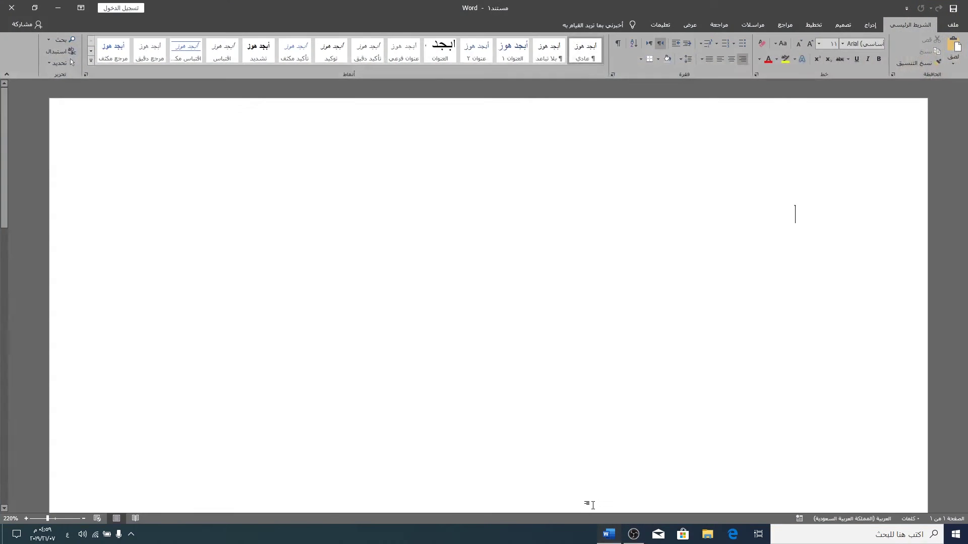
{"action": "left_click", "coordinate": [608, 537]}
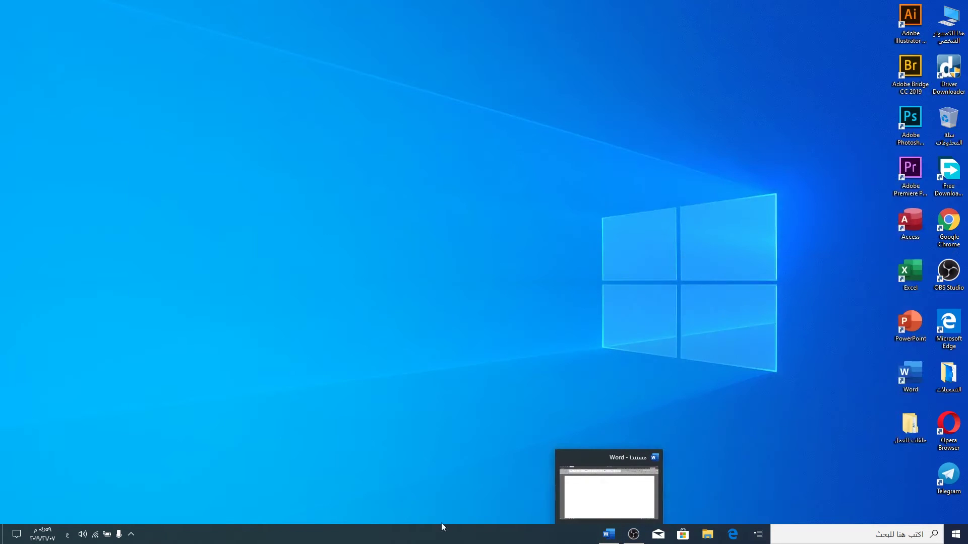
Add the Address (العنوان) toolbar to the taskbar.
{"action": "right_click", "coordinate": [357, 538]}
{"action": "mouse_move", "coordinate": [309, 309]}
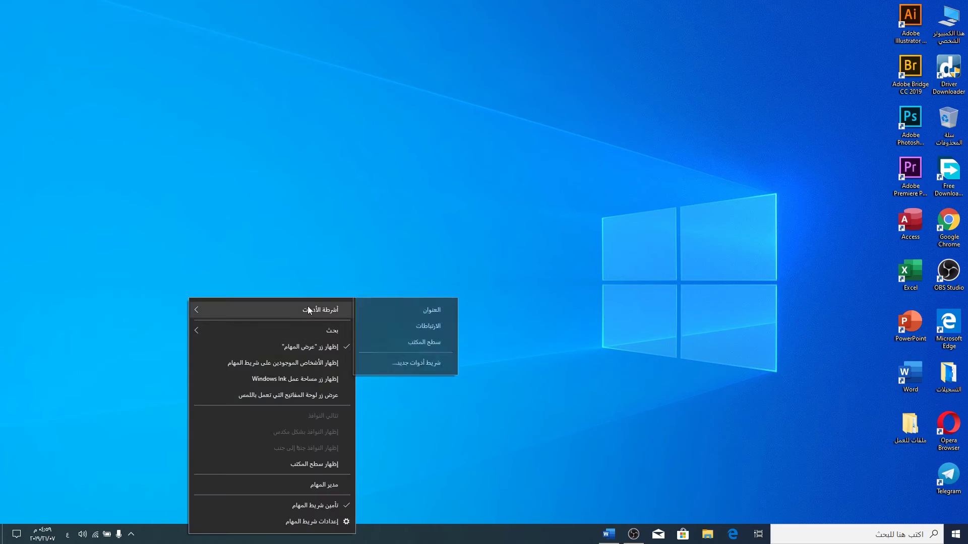
{"action": "left_click", "coordinate": [405, 308]}
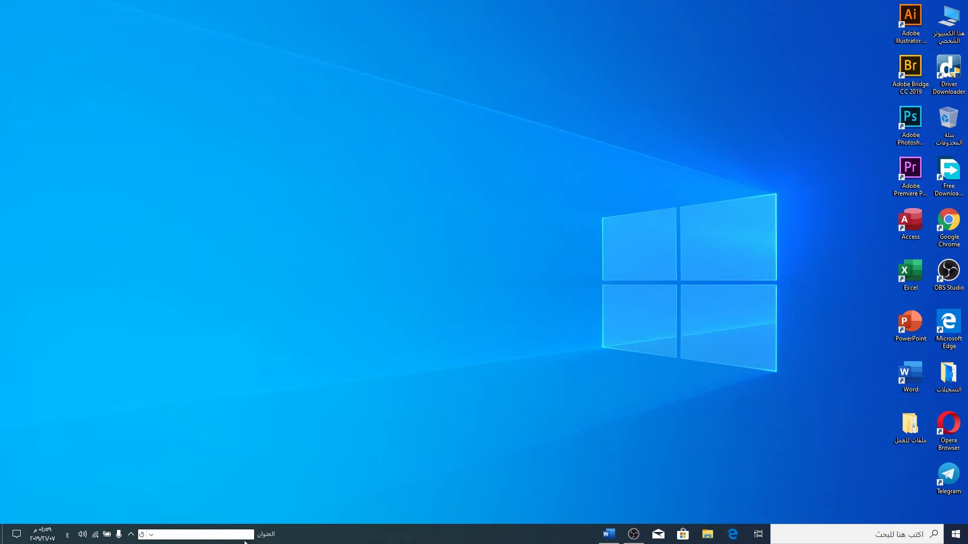
Add the Links (الارتباطات) toolbar to the taskbar and view its contents.
{"action": "right_click", "coordinate": [298, 537]}
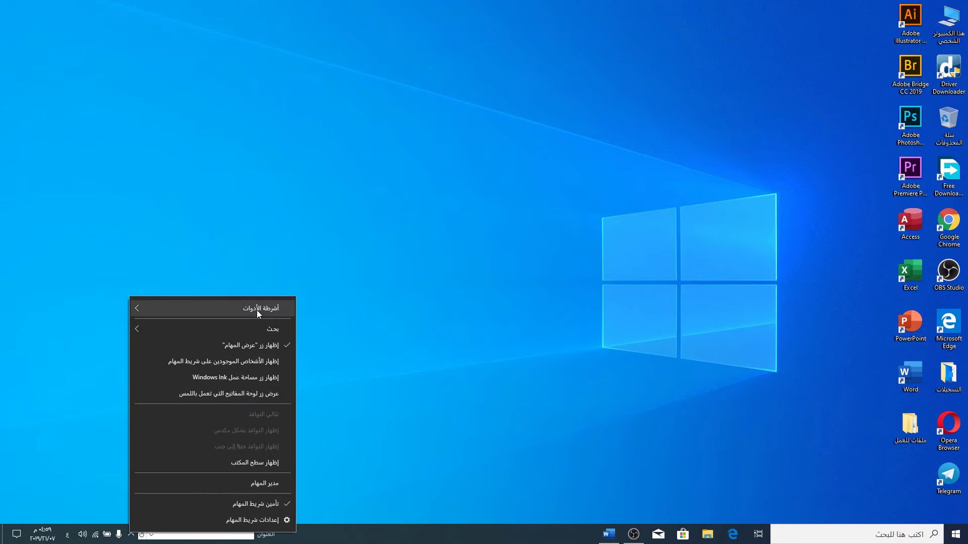
{"action": "mouse_move", "coordinate": [256, 310]}
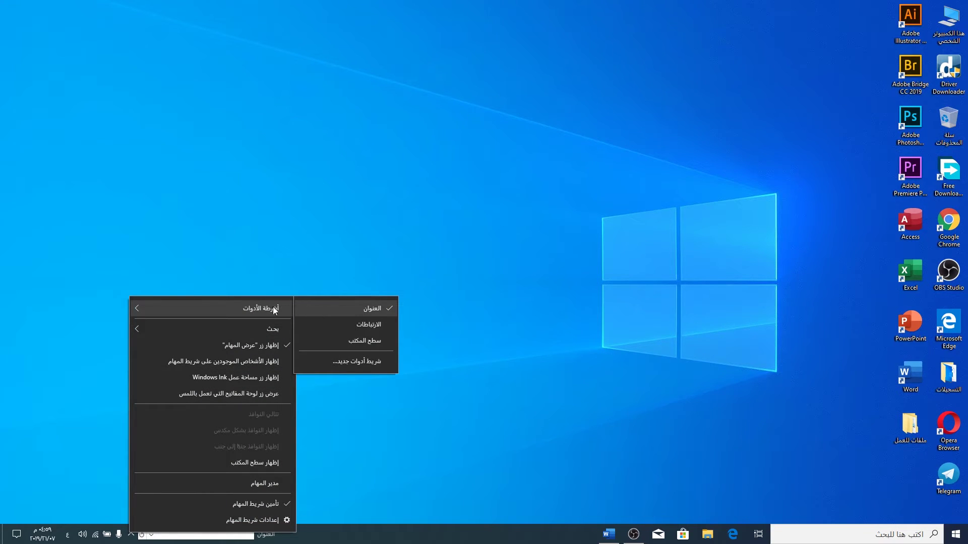
{"action": "left_click", "coordinate": [328, 322]}
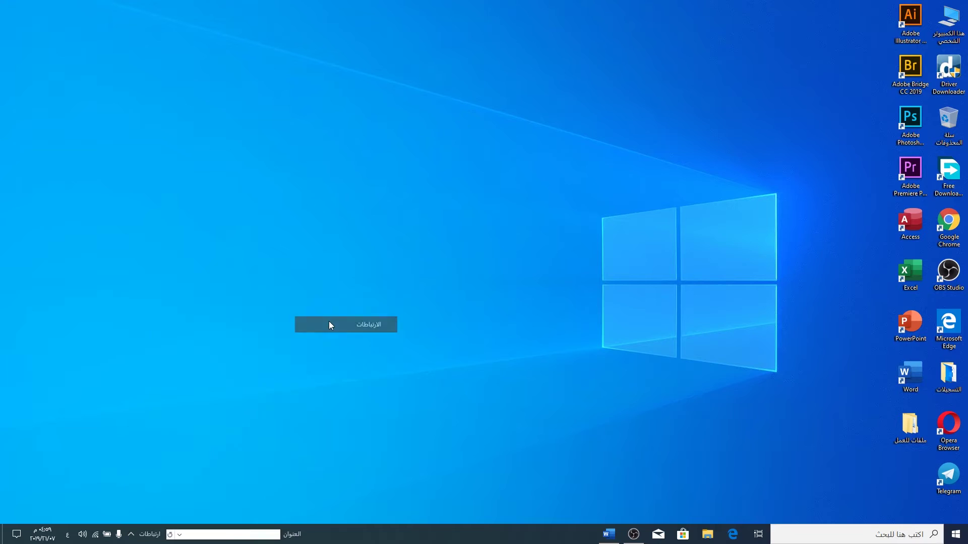
{"action": "left_click", "coordinate": [143, 530]}
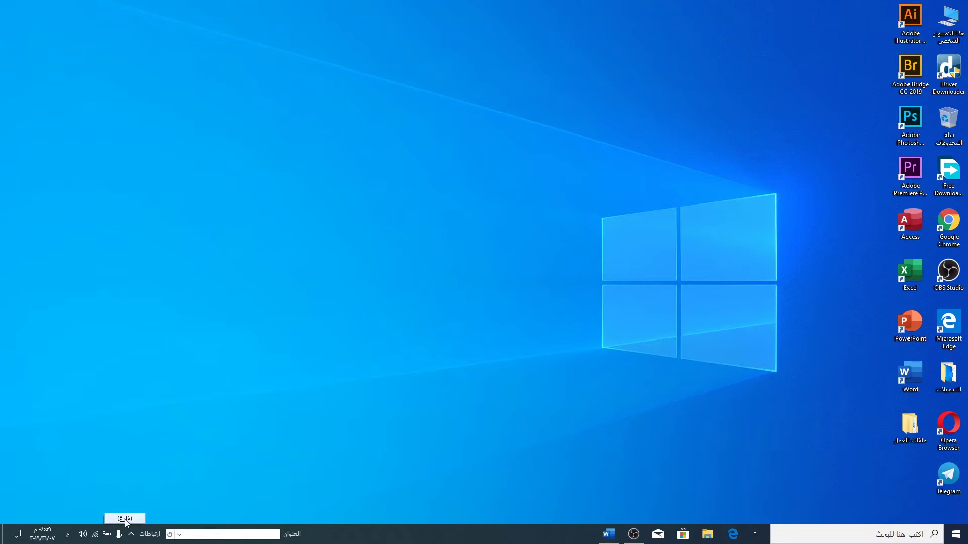
Add the Desktop (سطح المكتب) toolbar to the taskbar and expand its list of items.
{"action": "right_click", "coordinate": [318, 535]}
{"action": "mouse_move", "coordinate": [286, 315]}
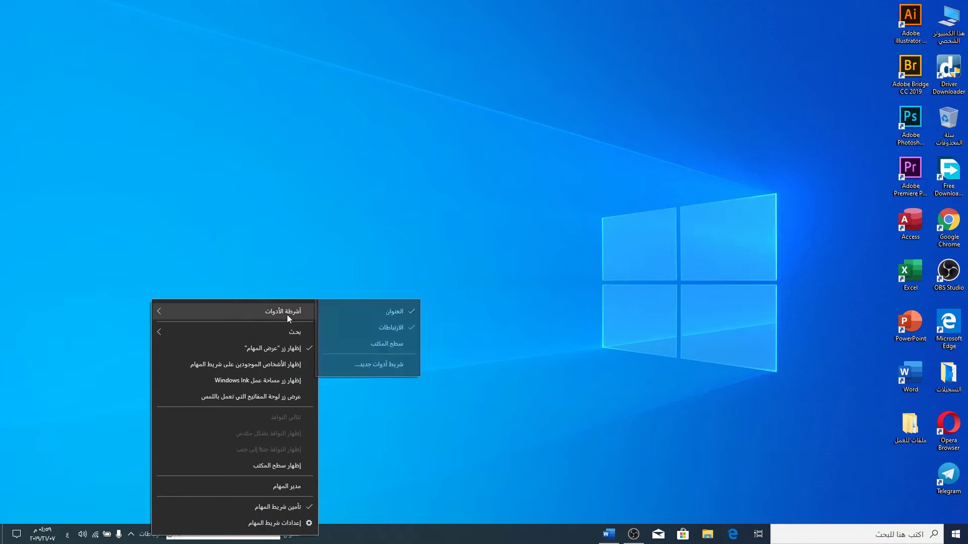
{"action": "left_click", "coordinate": [362, 344]}
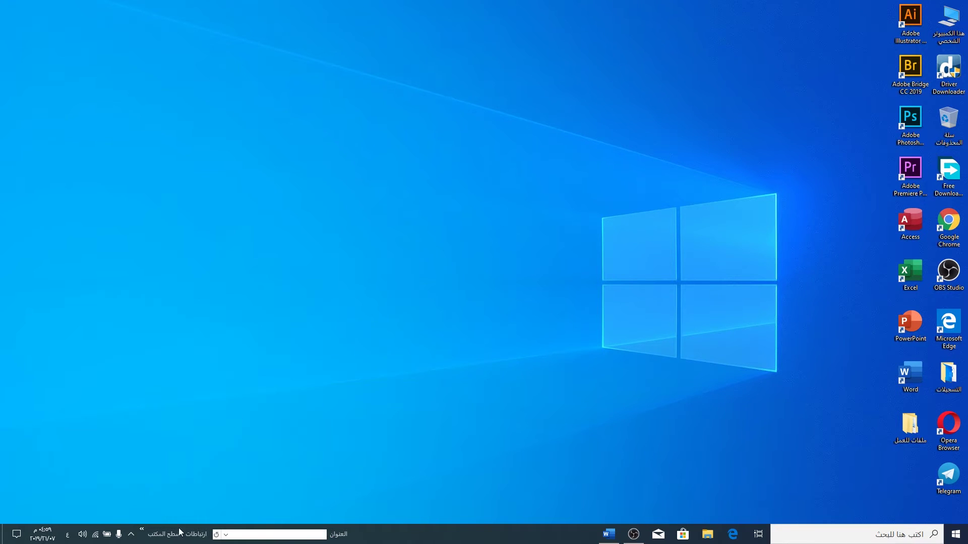
{"action": "left_click", "coordinate": [142, 531]}
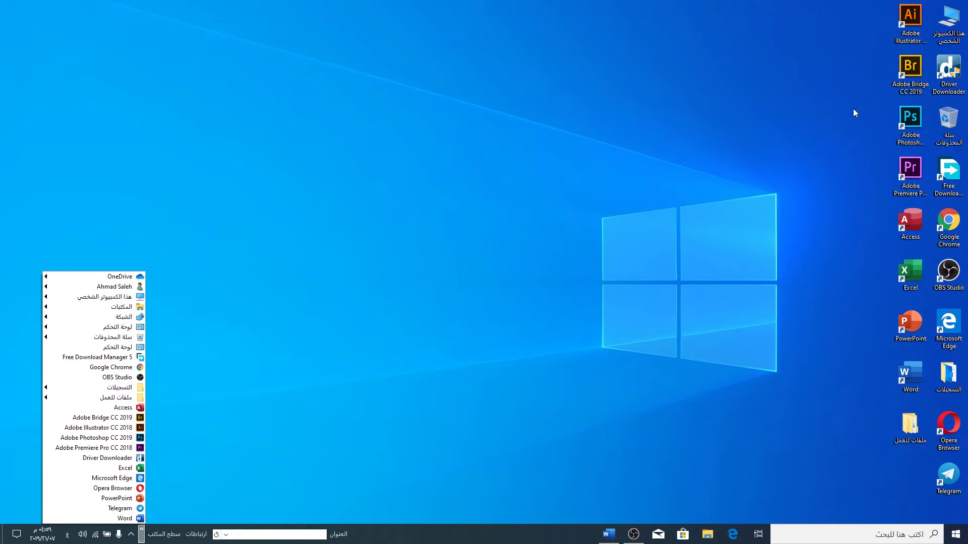
Hide the desktop icons and list the desktop items through the Desktop (سطح المكتب) taskbar toolbar.
{"action": "right_click", "coordinate": [728, 176]}
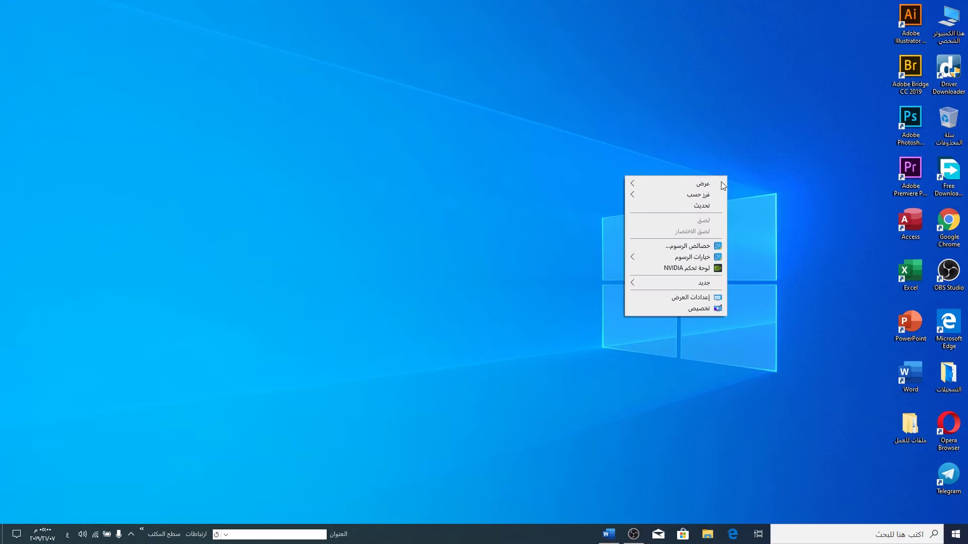
{"action": "mouse_move", "coordinate": [708, 184]}
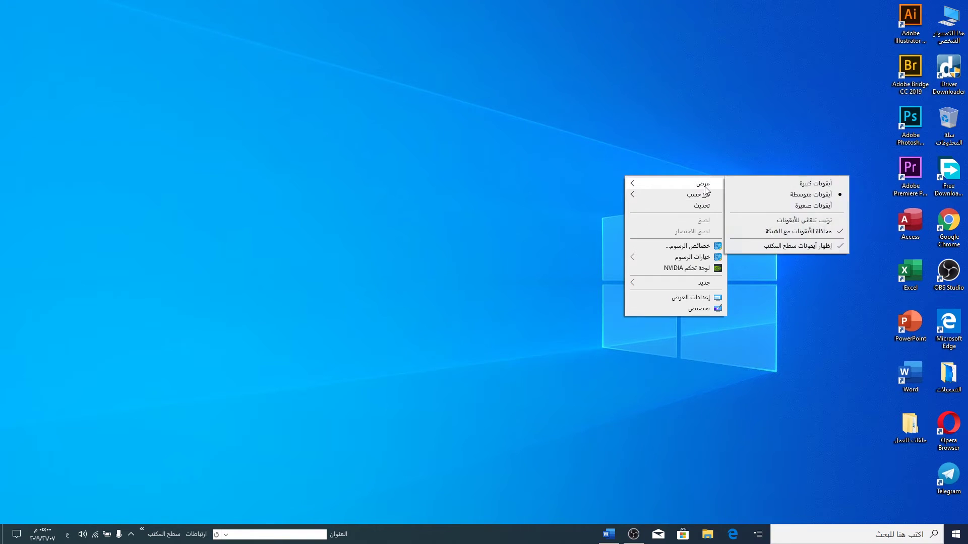
{"action": "left_click", "coordinate": [787, 245]}
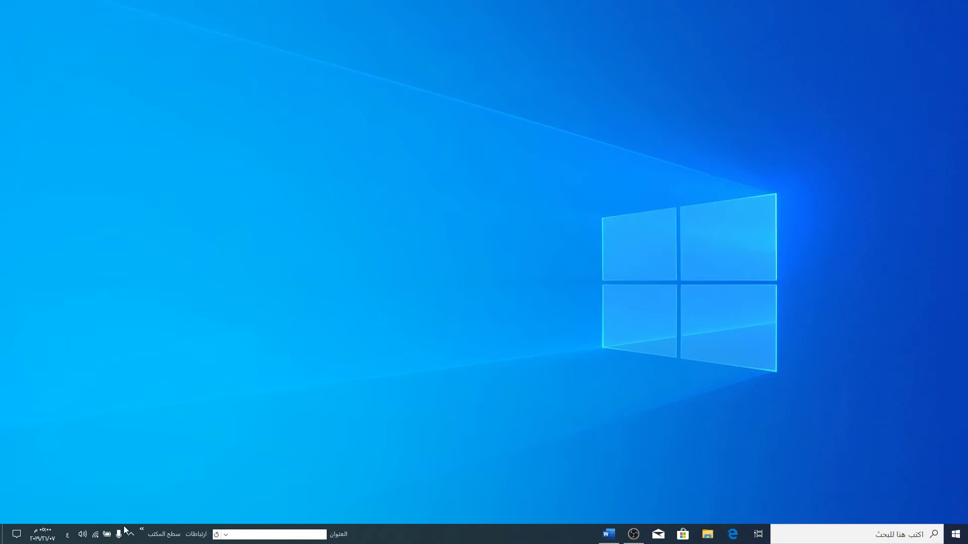
{"action": "left_click", "coordinate": [142, 530]}
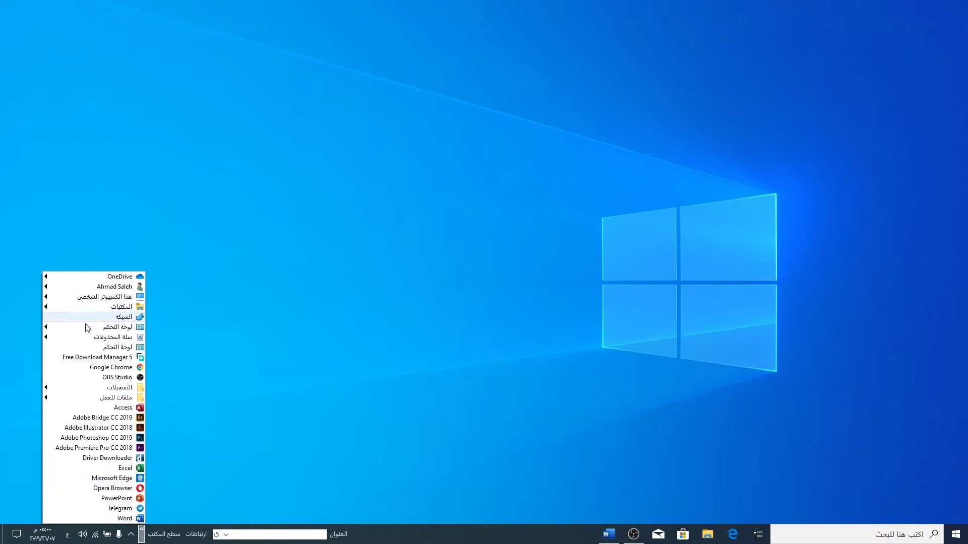
{"action": "left_click", "coordinate": [104, 439]}
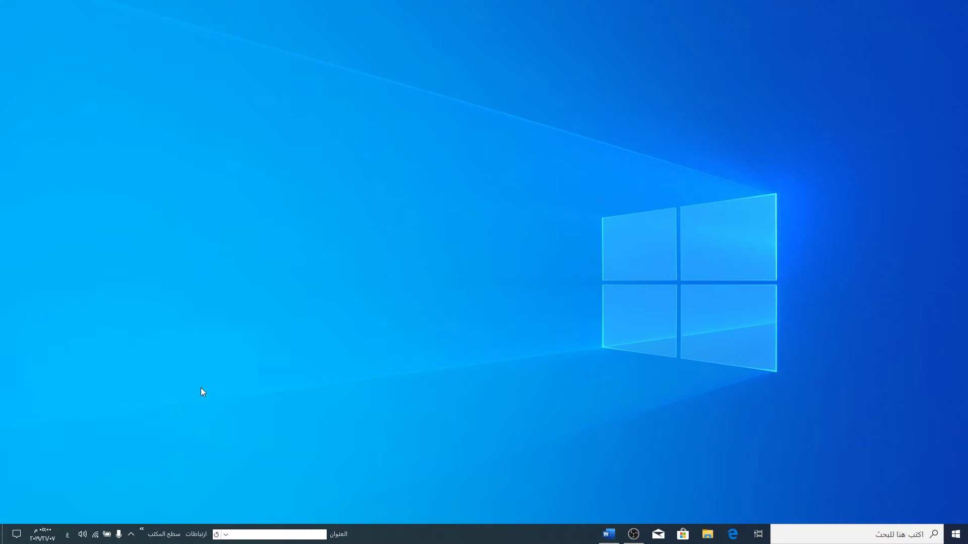
Remove the Address (العنوان), Links (الارتباطات) and Desktop (سطح المكتب) toolbars from the taskbar.
{"action": "right_click", "coordinate": [379, 530]}
{"action": "mouse_move", "coordinate": [335, 304]}
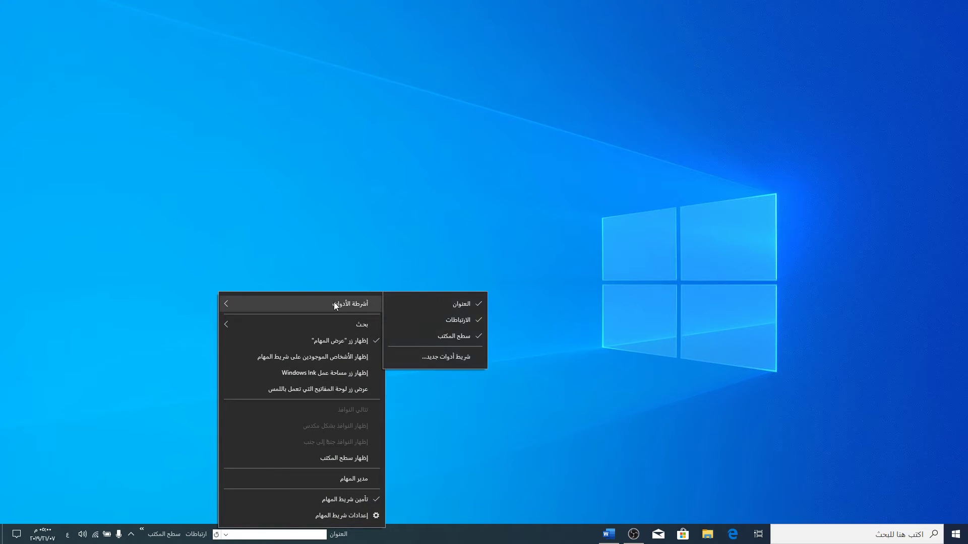
{"action": "left_click", "coordinate": [424, 303]}
{"action": "right_click", "coordinate": [405, 302]}
{"action": "right_click", "coordinate": [400, 530]}
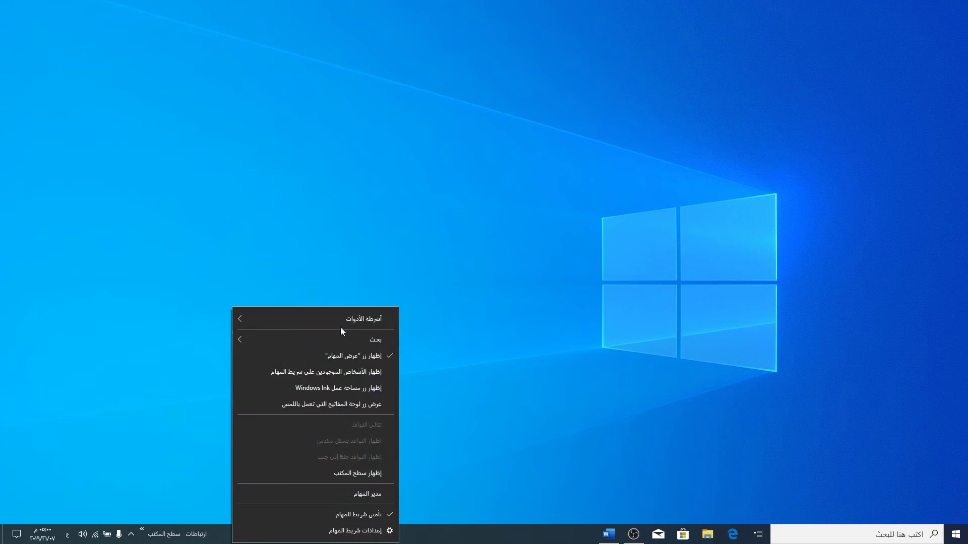
{"action": "mouse_move", "coordinate": [383, 319]}
{"action": "left_click", "coordinate": [416, 331]}
{"action": "right_click", "coordinate": [331, 528]}
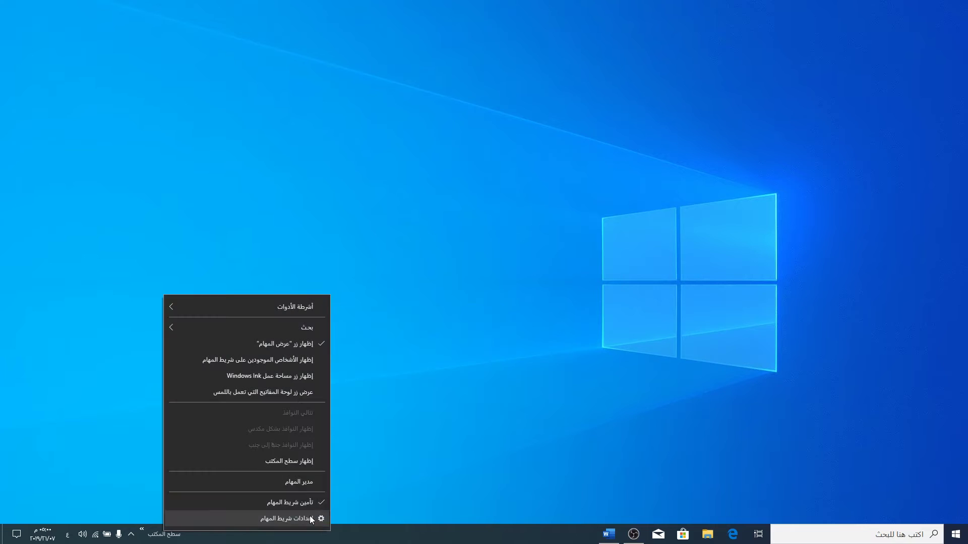
{"action": "mouse_move", "coordinate": [301, 306]}
{"action": "left_click", "coordinate": [357, 339]}
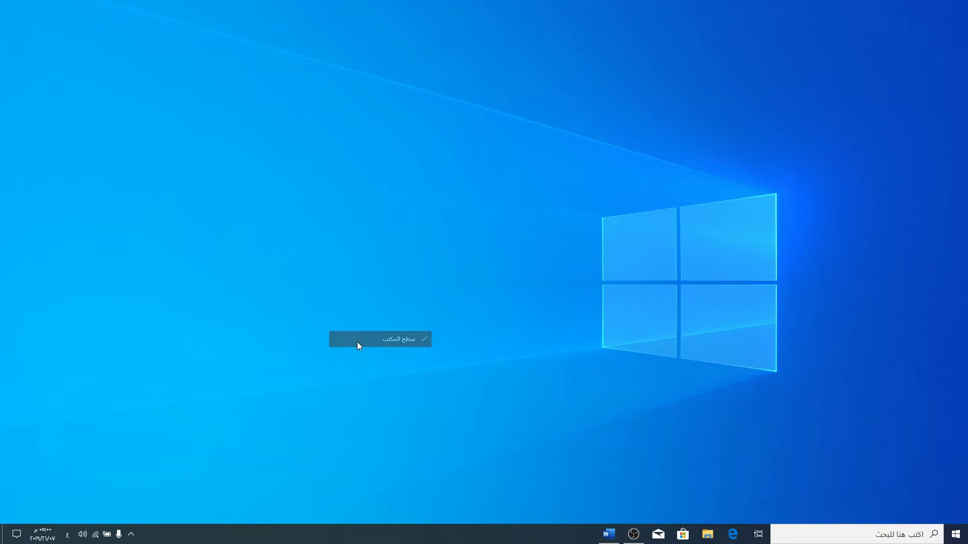
Turn the display of desktop icons (إظهار أيقونات سطح المكتب) back on.
{"action": "right_click", "coordinate": [628, 283]}
{"action": "mouse_move", "coordinate": [617, 291]}
{"action": "left_click", "coordinate": [670, 356]}
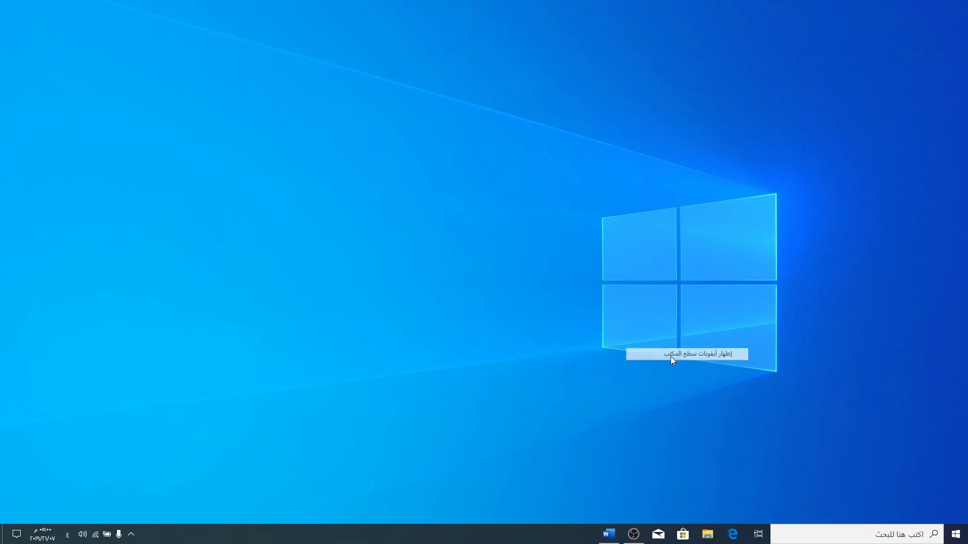
Open the folder chooser for a new taskbar toolbar (شريط أدوات جديد) and reposition its window.
{"action": "right_click", "coordinate": [311, 541]}
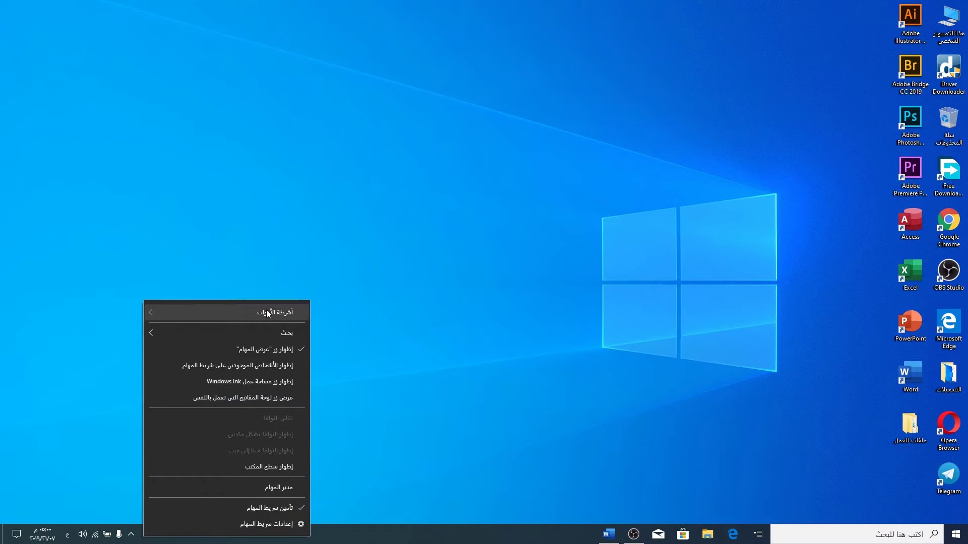
{"action": "mouse_move", "coordinate": [266, 310]}
{"action": "left_click", "coordinate": [370, 365]}
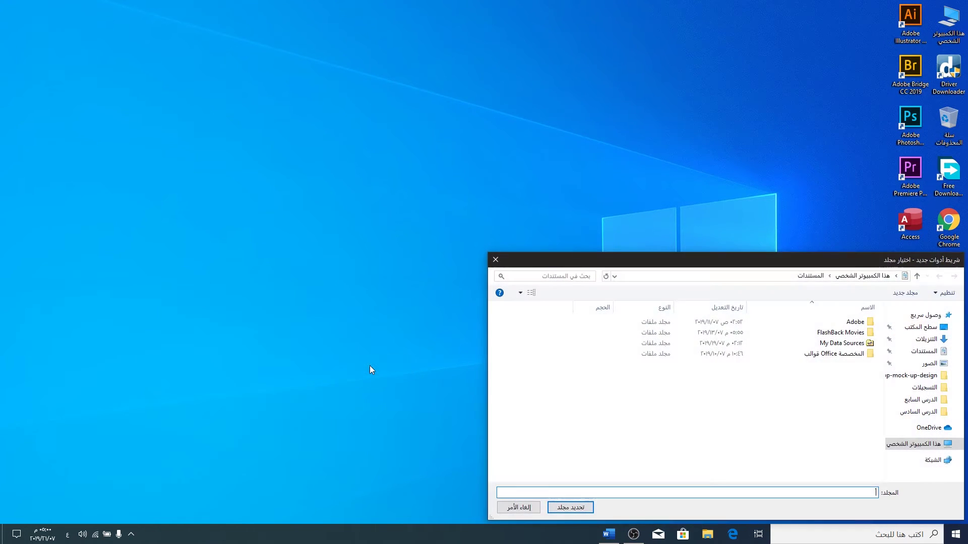
{"action": "left_click_drag", "start_coordinate": [642, 262], "coordinate": [389, 201]}
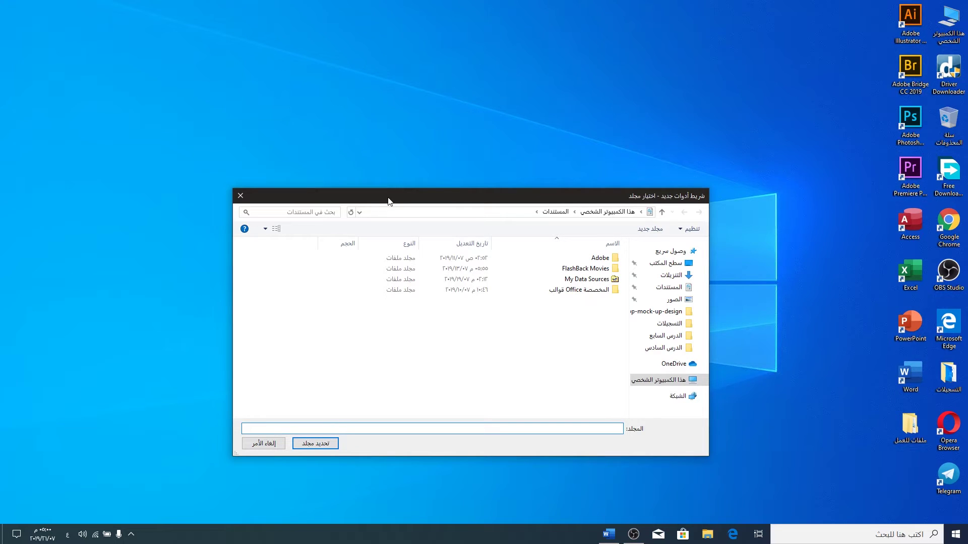
Look through the مهارات اكسل folder on drive D: in File Explorer, and close the window.
{"action": "double_click", "coordinate": [948, 22]}
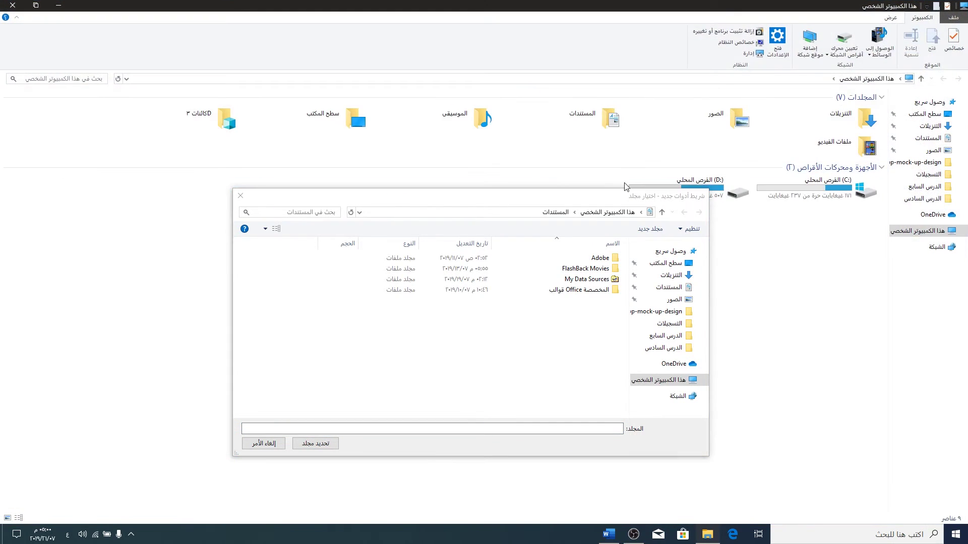
{"action": "double_click", "coordinate": [626, 188]}
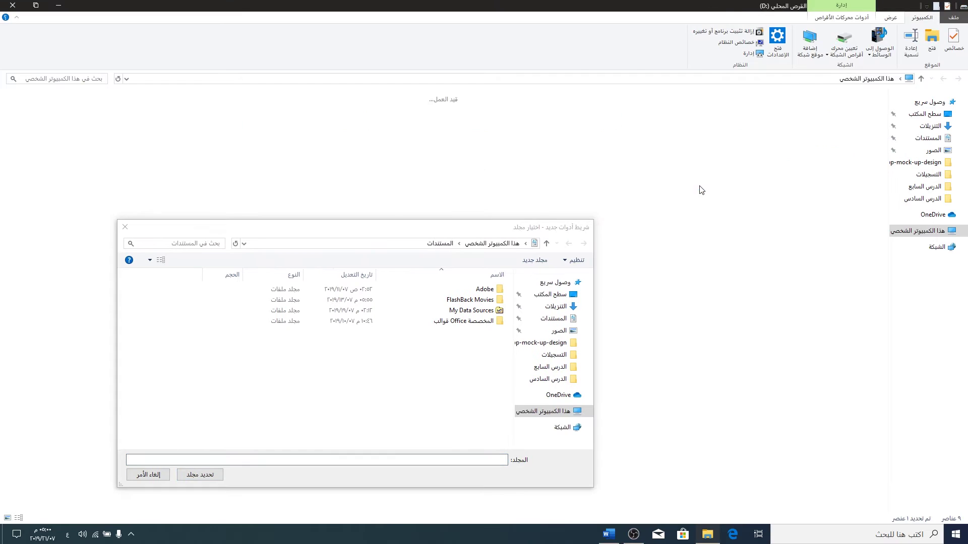
{"action": "double_click", "coordinate": [215, 204]}
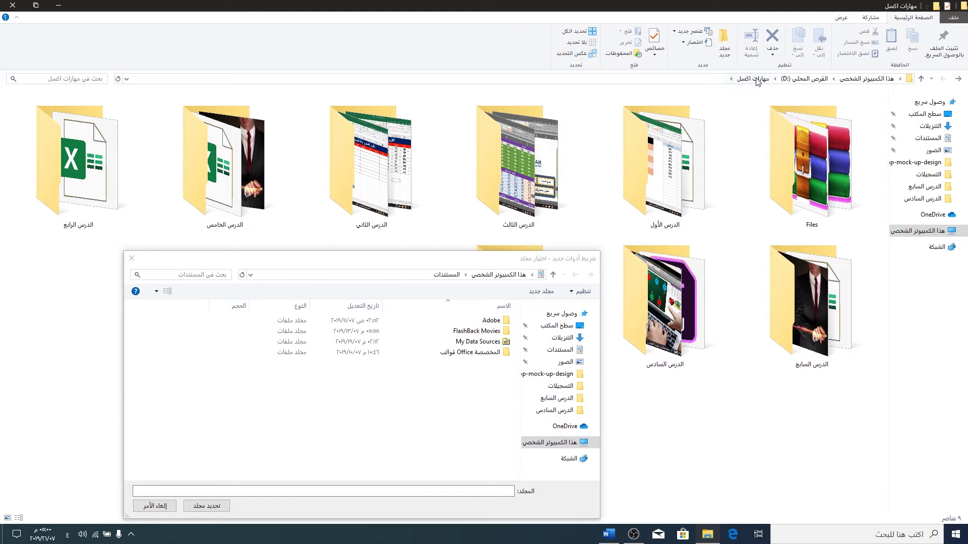
{"action": "left_click", "coordinate": [13, 5]}
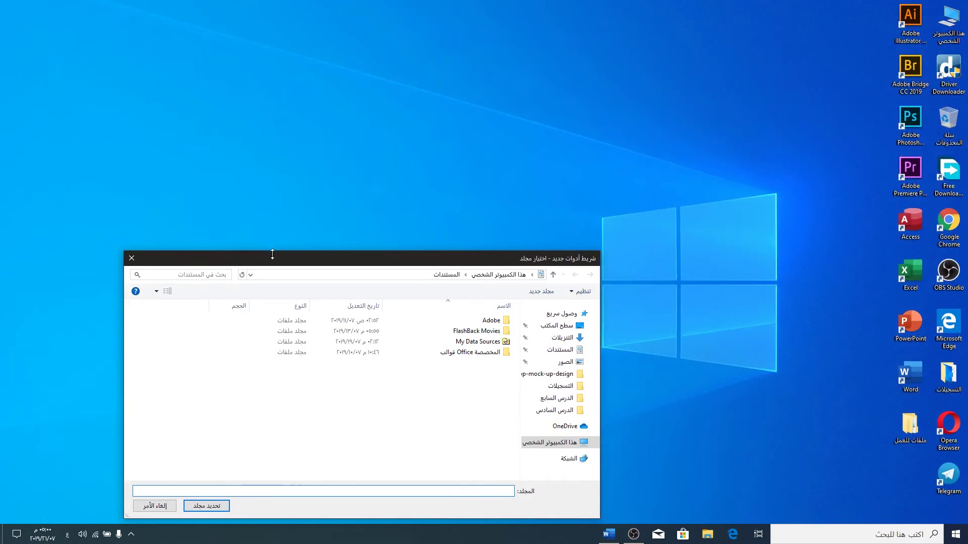
Choose the مهارات اكسل folder on drive D: as the new taskbar toolbar.
{"action": "left_click_drag", "start_coordinate": [270, 256], "coordinate": [228, 150]}
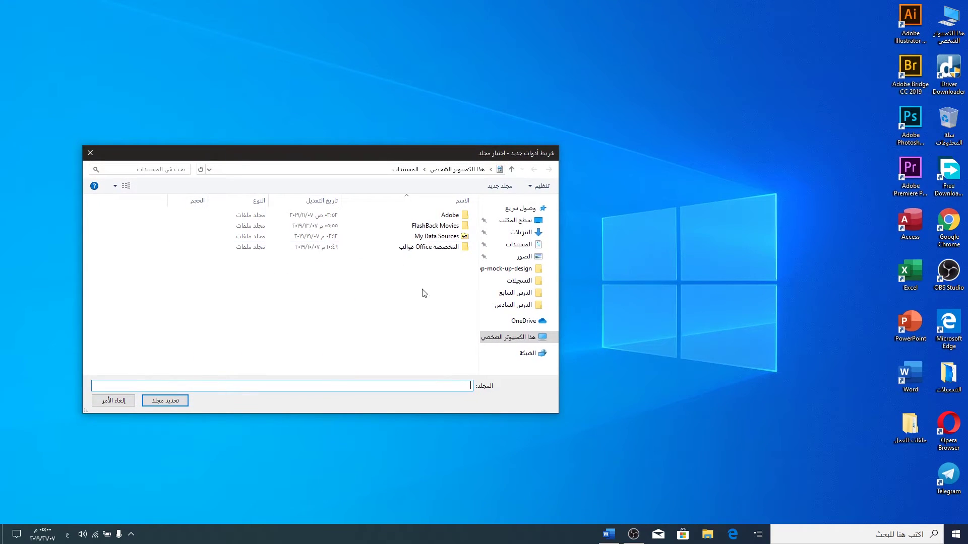
{"action": "left_click", "coordinate": [510, 338]}
{"action": "double_click", "coordinate": [303, 331]}
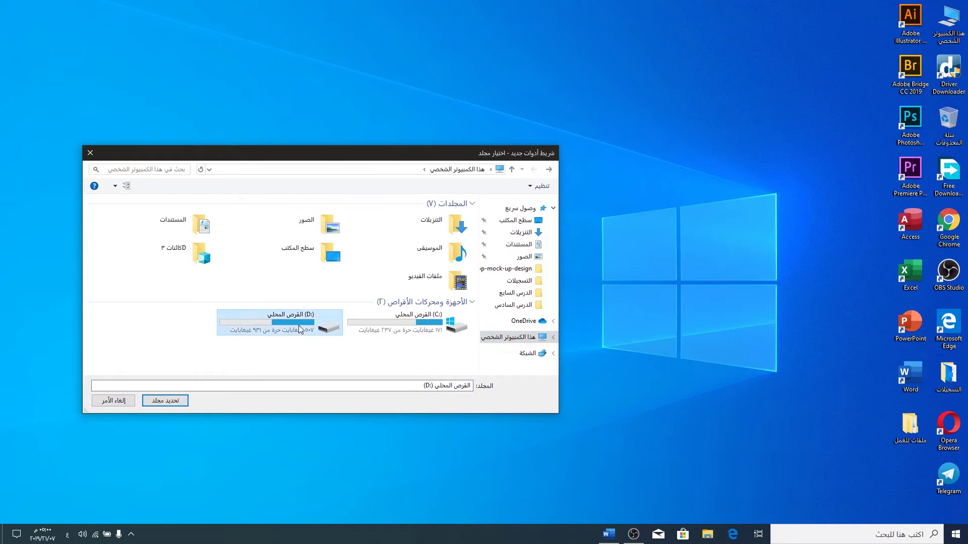
{"action": "left_click", "coordinate": [434, 258]}
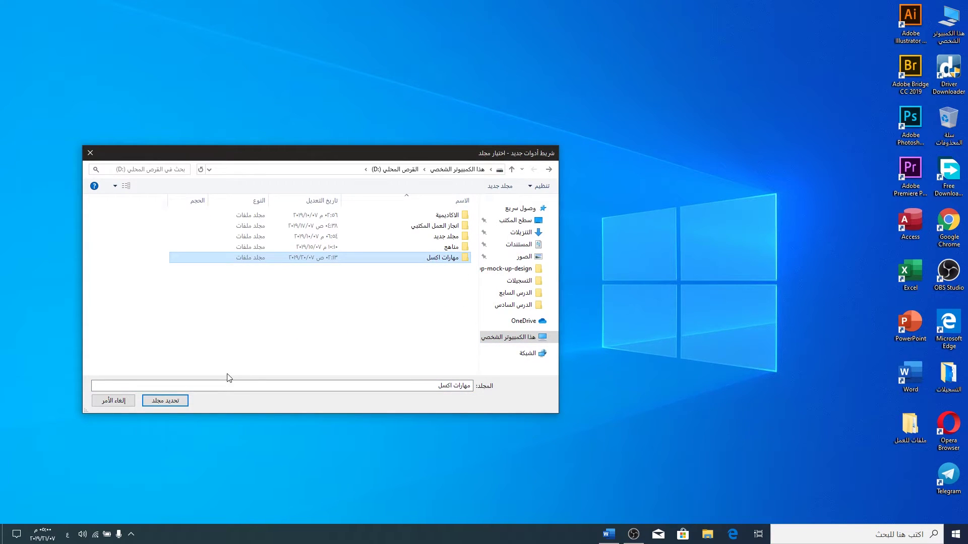
{"action": "left_click", "coordinate": [163, 401]}
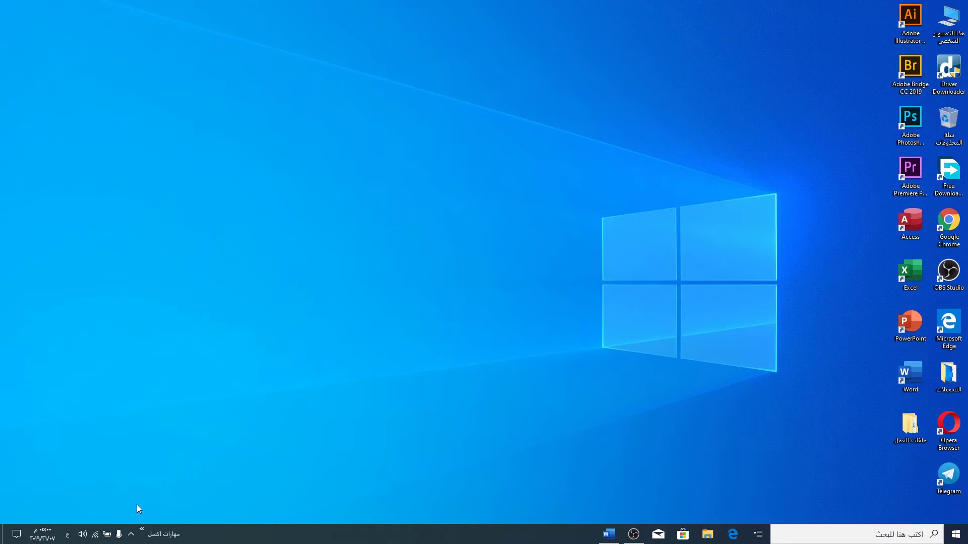
Browse the lesson subfolders in the مهارات اكسل toolbar, and remove that toolbar from the taskbar.
{"action": "left_click", "coordinate": [141, 534]}
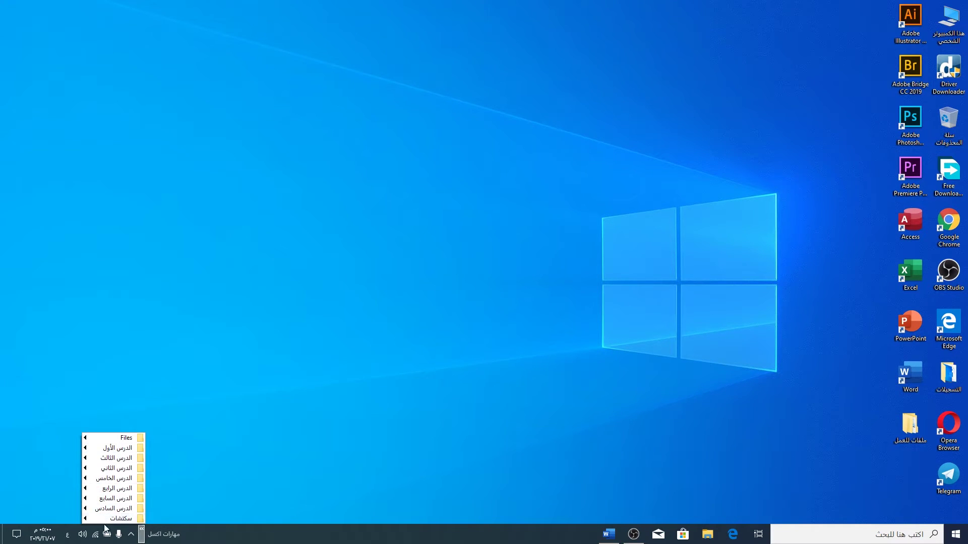
{"action": "mouse_move", "coordinate": [103, 460]}
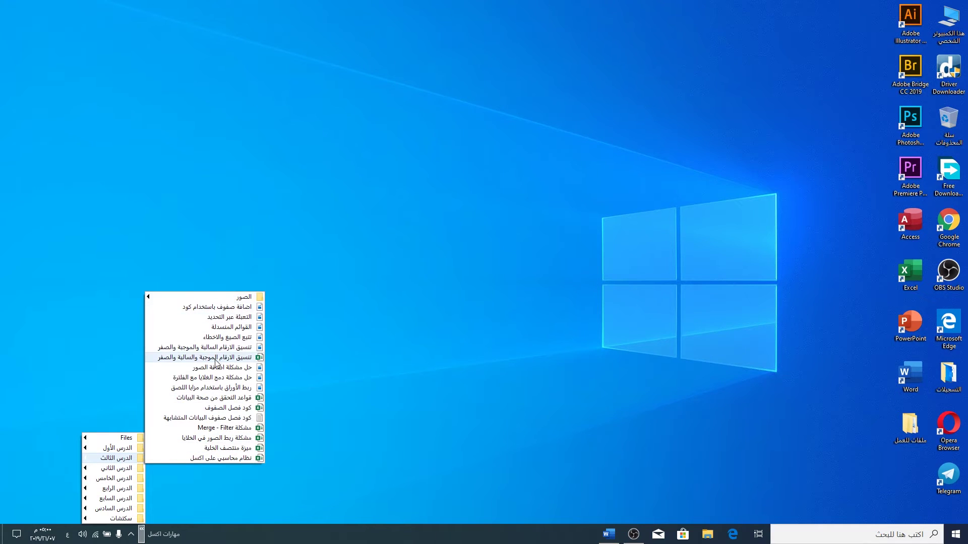
{"action": "mouse_move", "coordinate": [223, 297]}
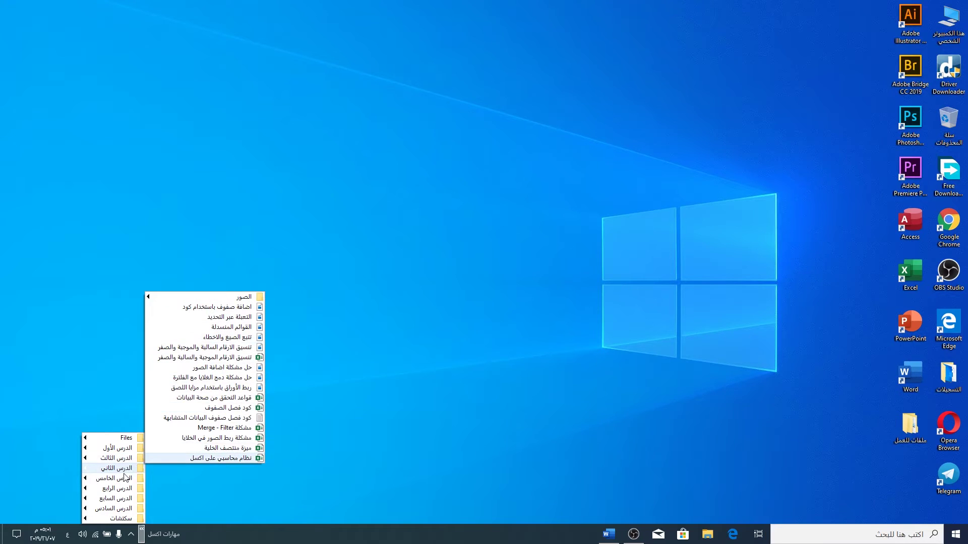
{"action": "mouse_move", "coordinate": [128, 499]}
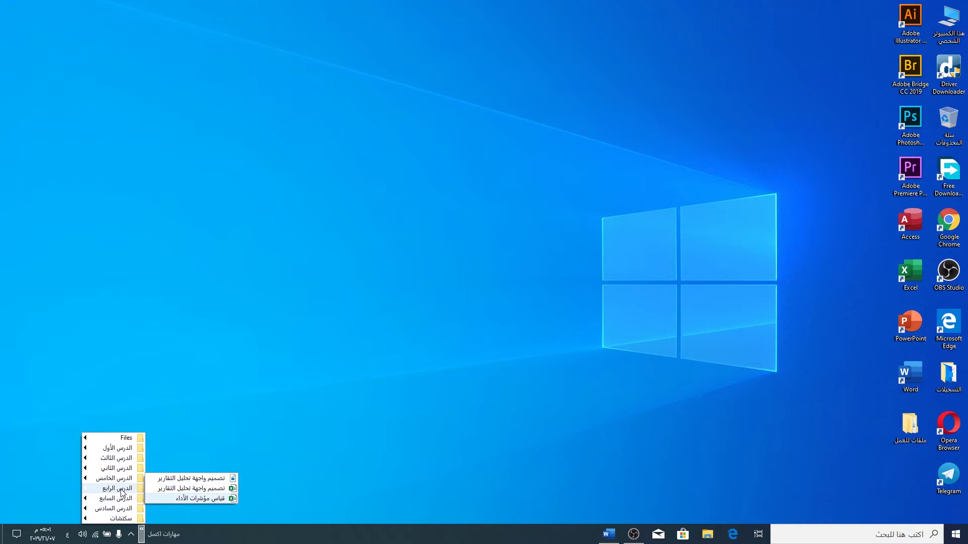
{"action": "mouse_move", "coordinate": [121, 479]}
{"action": "left_click", "coordinate": [203, 441]}
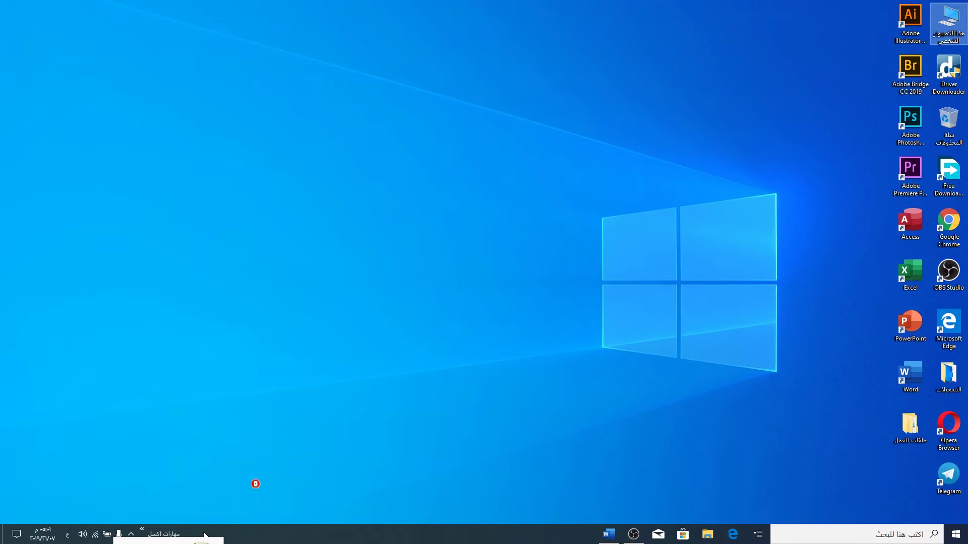
{"action": "right_click", "coordinate": [248, 534]}
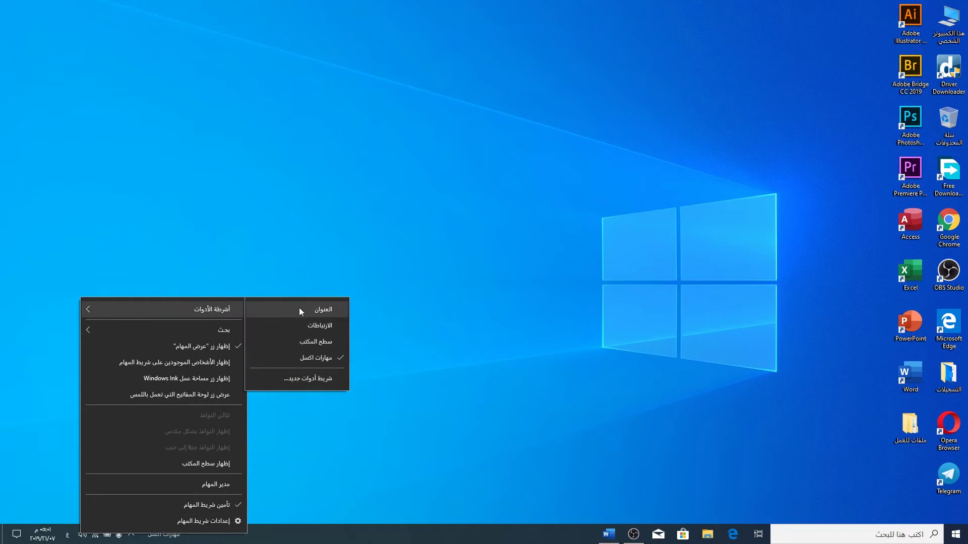
{"action": "left_click", "coordinate": [316, 357]}
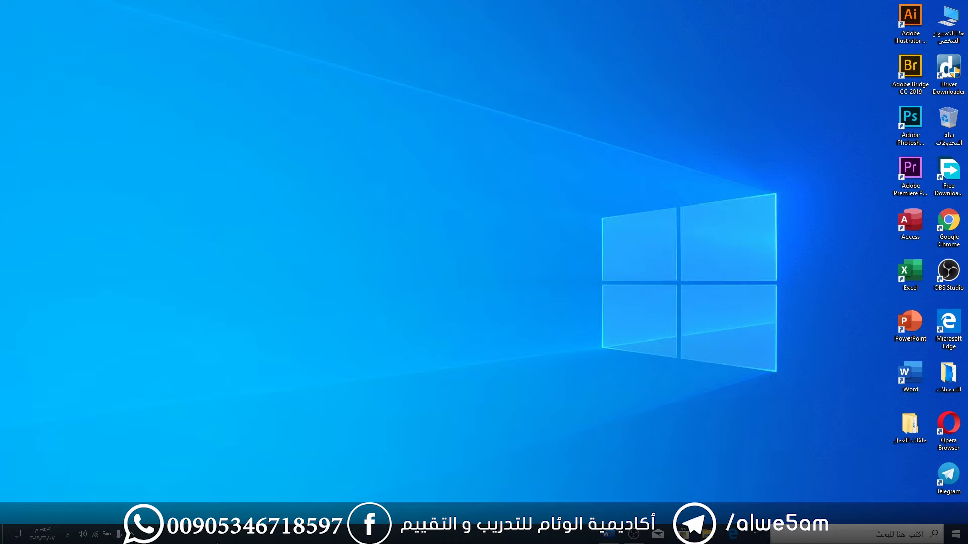
Create a blank workbook in Excel and a blank presentation in PowerPoint.
{"action": "double_click", "coordinate": [910, 272]}
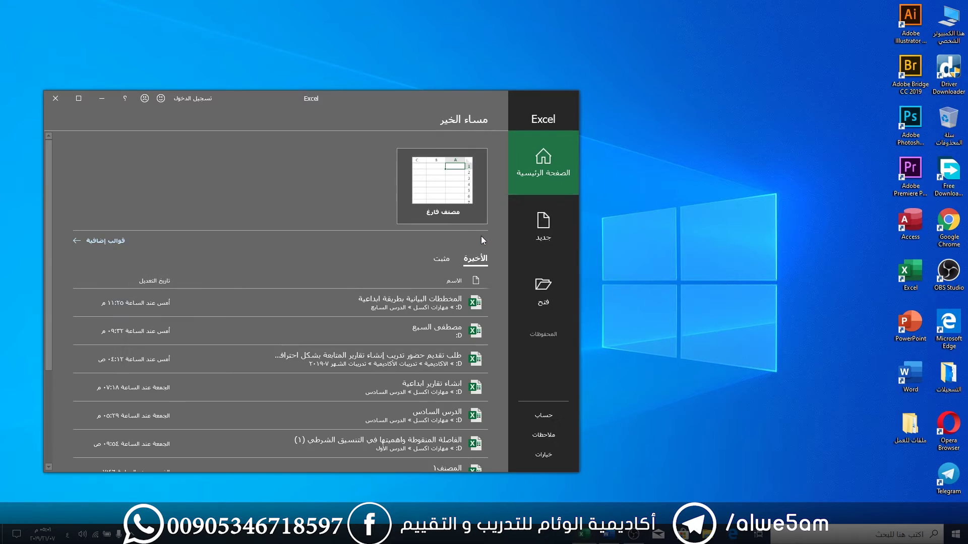
{"action": "left_click", "coordinate": [465, 180]}
{"action": "double_click", "coordinate": [911, 223]}
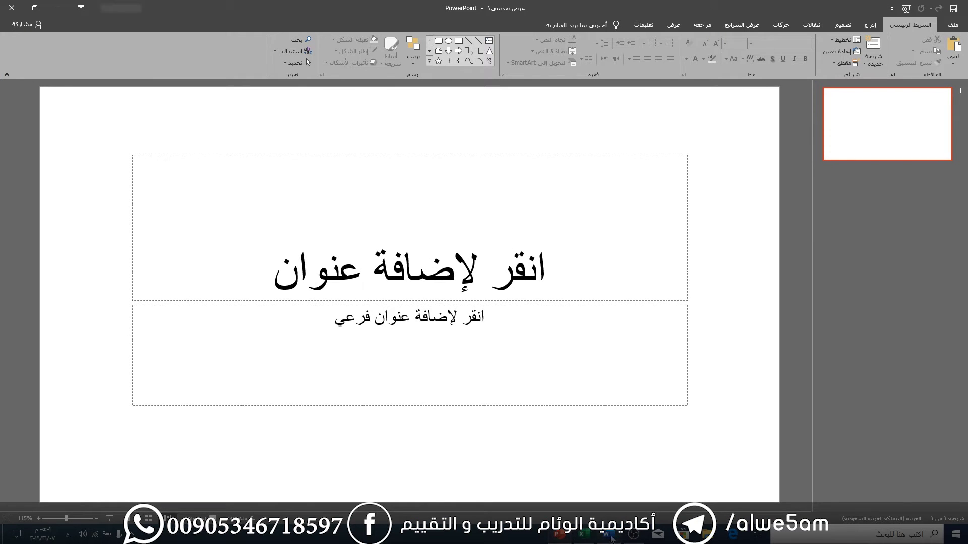
Cascade the open windows (تتالي النوافذ), restore the minimized Word document, and cascade all the windows again.
{"action": "right_click", "coordinate": [514, 539]}
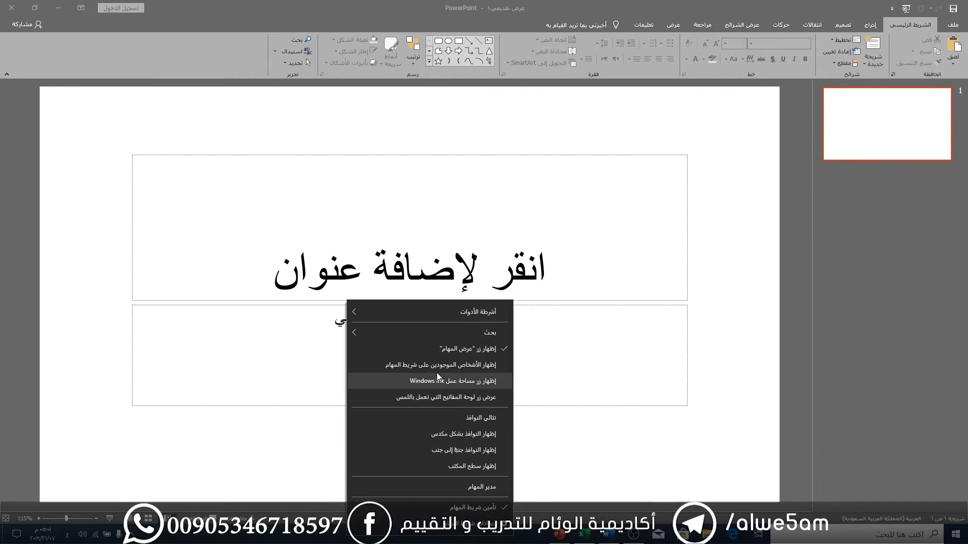
{"action": "left_click", "coordinate": [479, 417]}
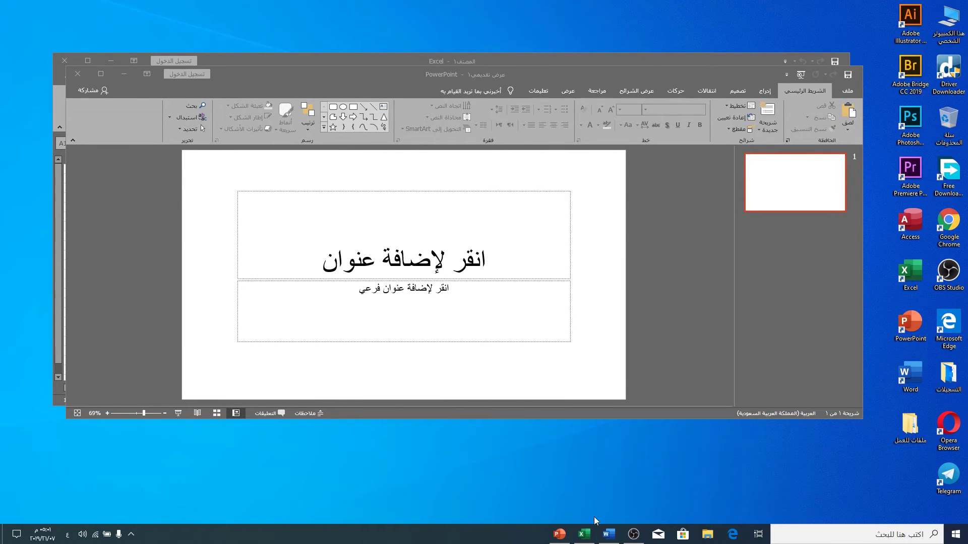
{"action": "left_click", "coordinate": [608, 534]}
{"action": "right_click", "coordinate": [471, 538]}
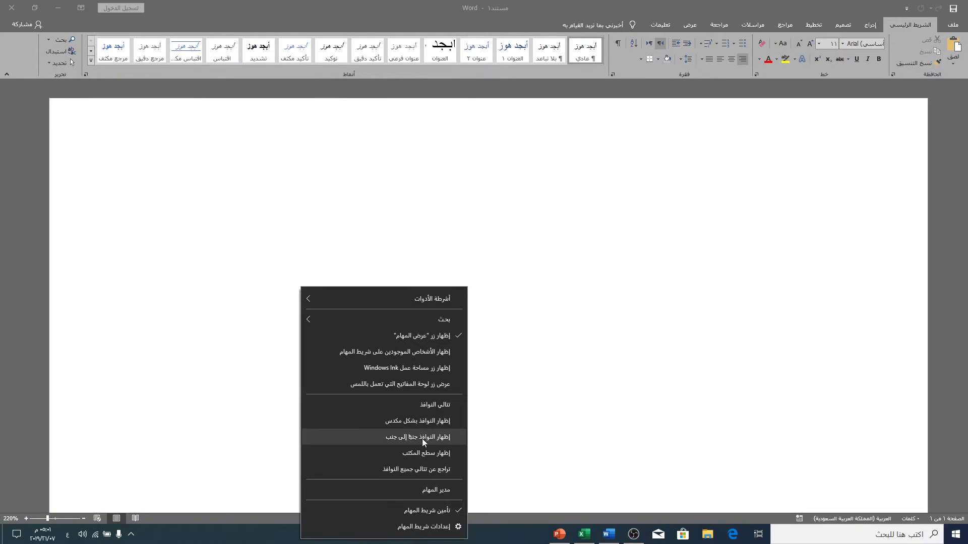
{"action": "left_click", "coordinate": [421, 406]}
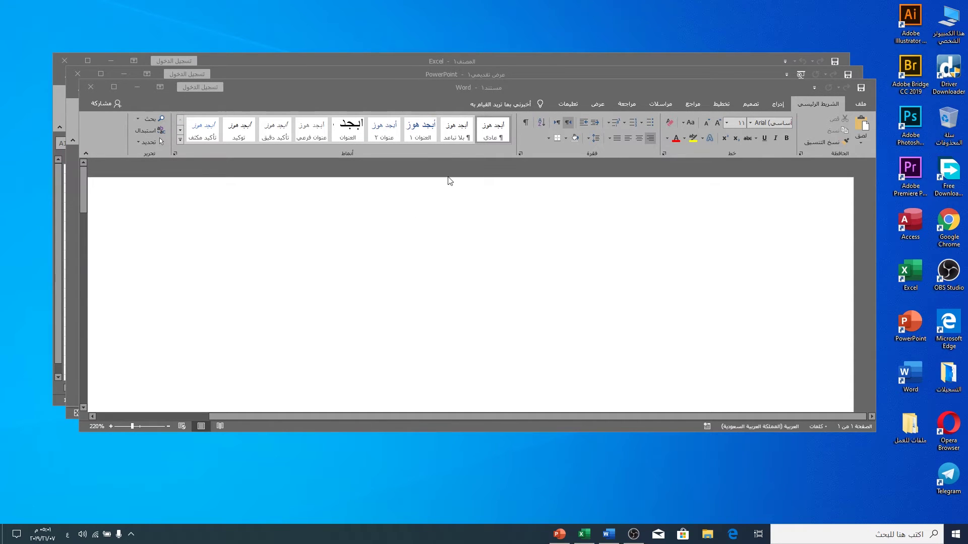
Arrange the open windows stacked (إظهار النوافذ بشكل مكدس), and rearrange them side by side (إظهار النوافذ جنبًا إلى جنب).
{"action": "right_click", "coordinate": [353, 536]}
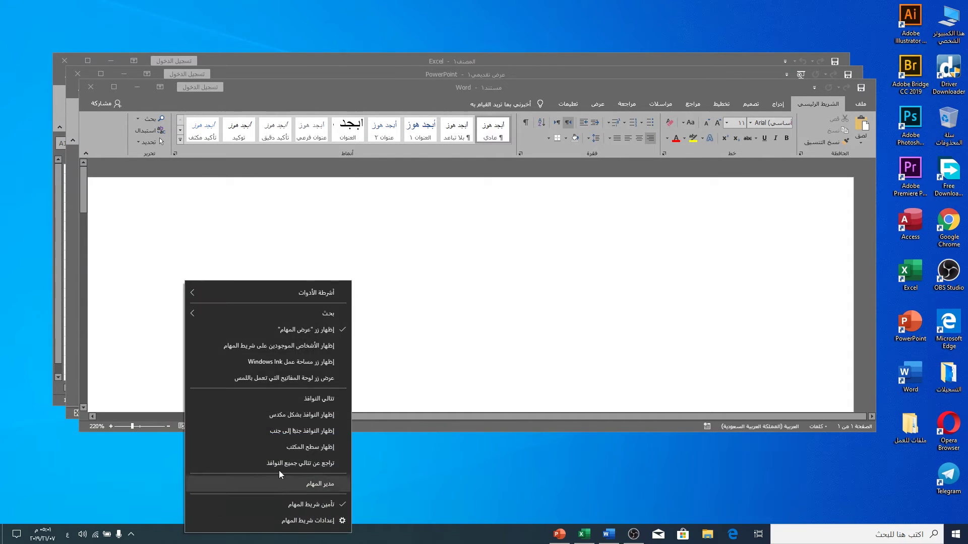
{"action": "left_click", "coordinate": [283, 419]}
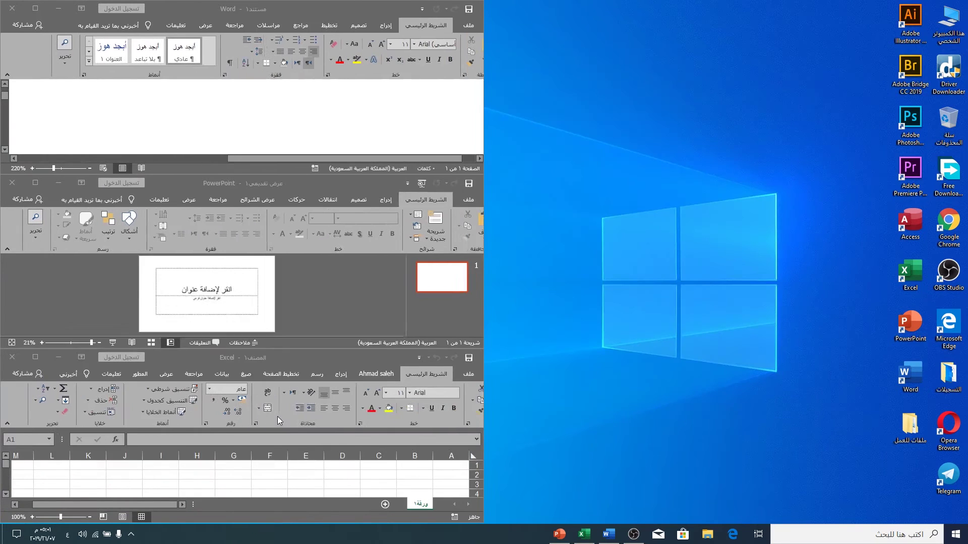
{"action": "right_click", "coordinate": [338, 542]}
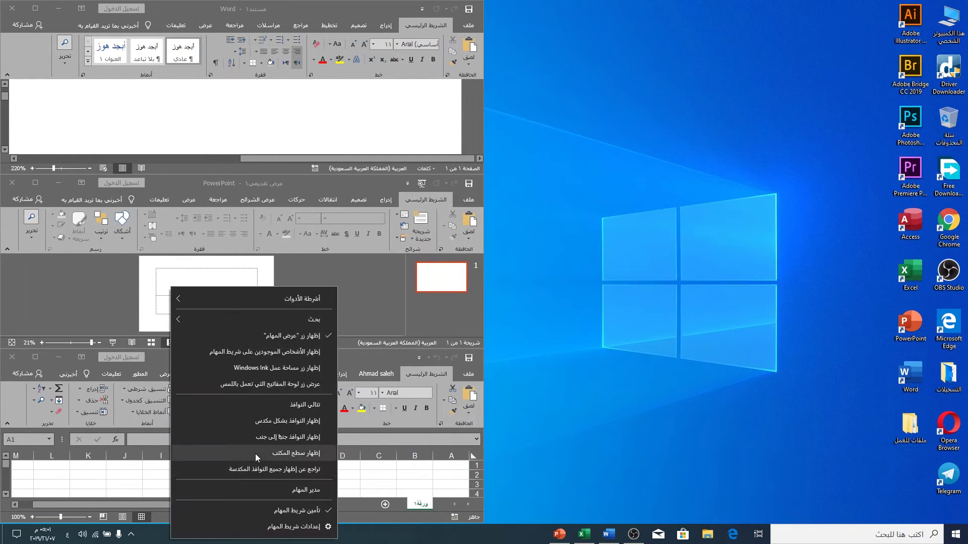
{"action": "left_click", "coordinate": [256, 434]}
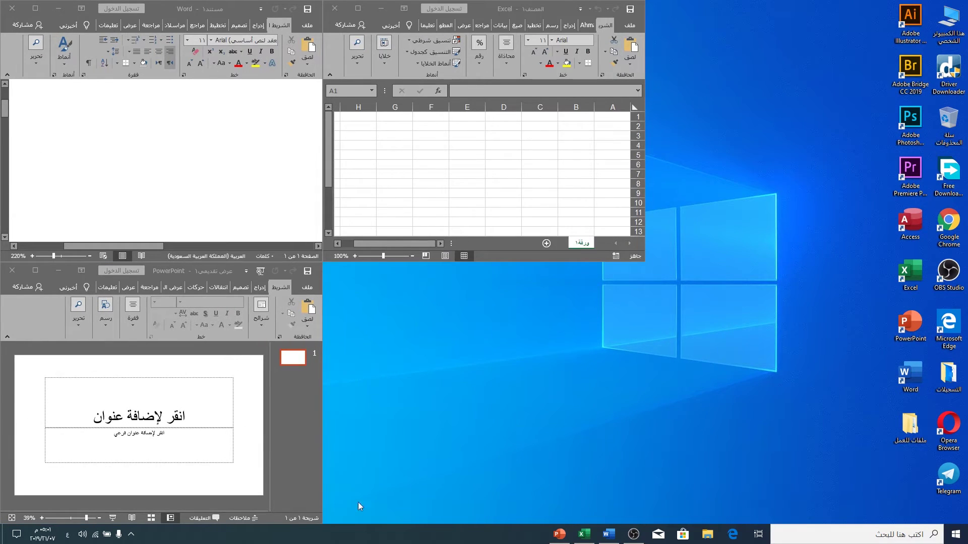
Show the desktop (إظهار سطح المكتب), bring the open windows back (إظهار النوافذ المفتوحة), and show the desktop again.
{"action": "right_click", "coordinate": [377, 536]}
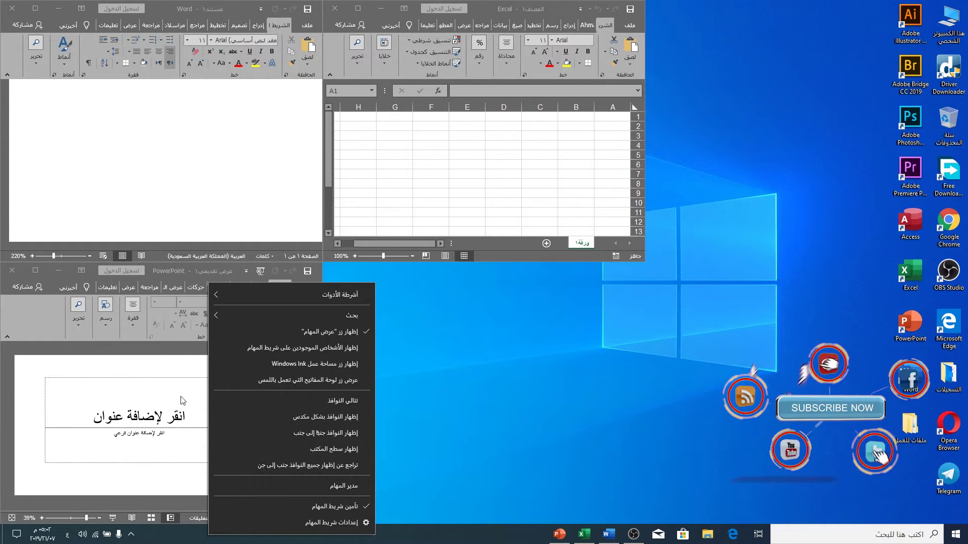
{"action": "left_click", "coordinate": [337, 450]}
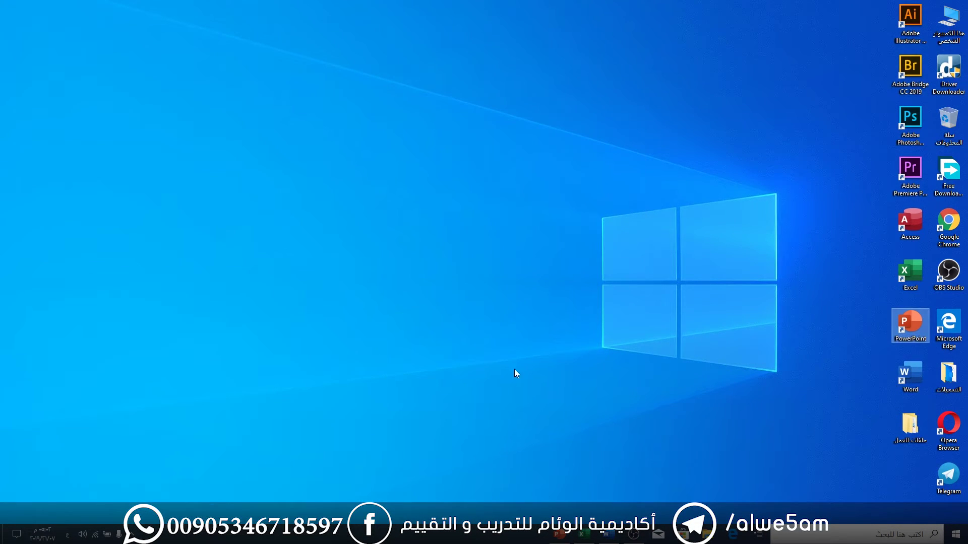
{"action": "right_click", "coordinate": [401, 540]}
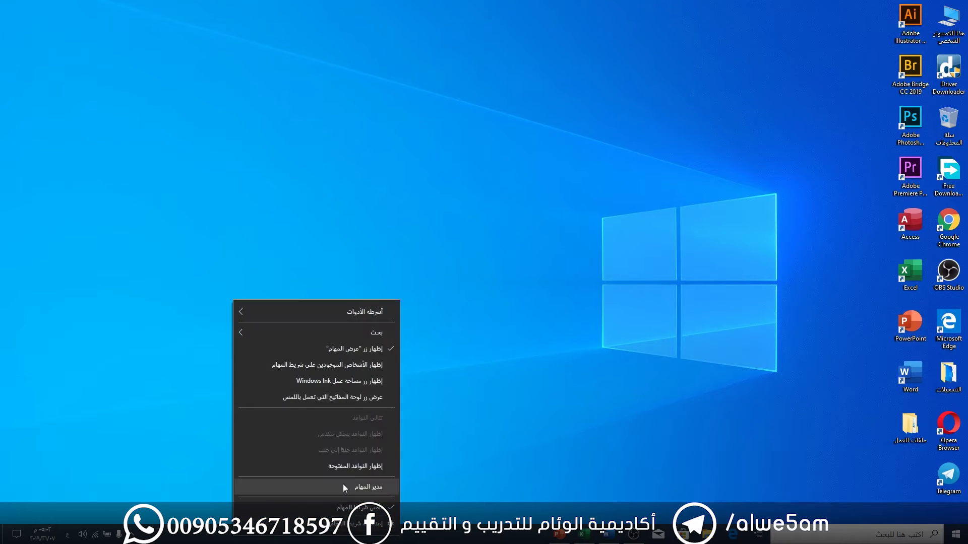
{"action": "left_click", "coordinate": [328, 466]}
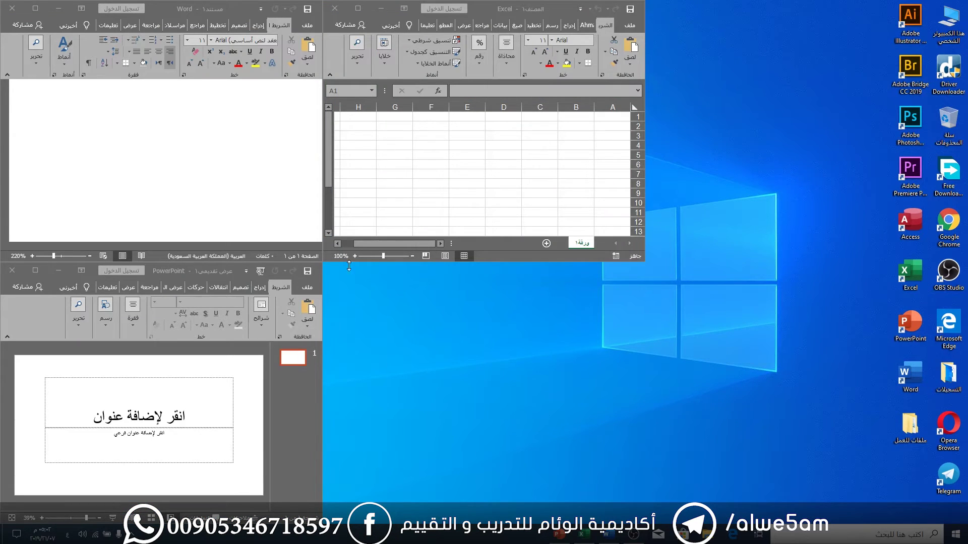
{"action": "right_click", "coordinate": [353, 538]}
{"action": "key", "text": "super+d"}
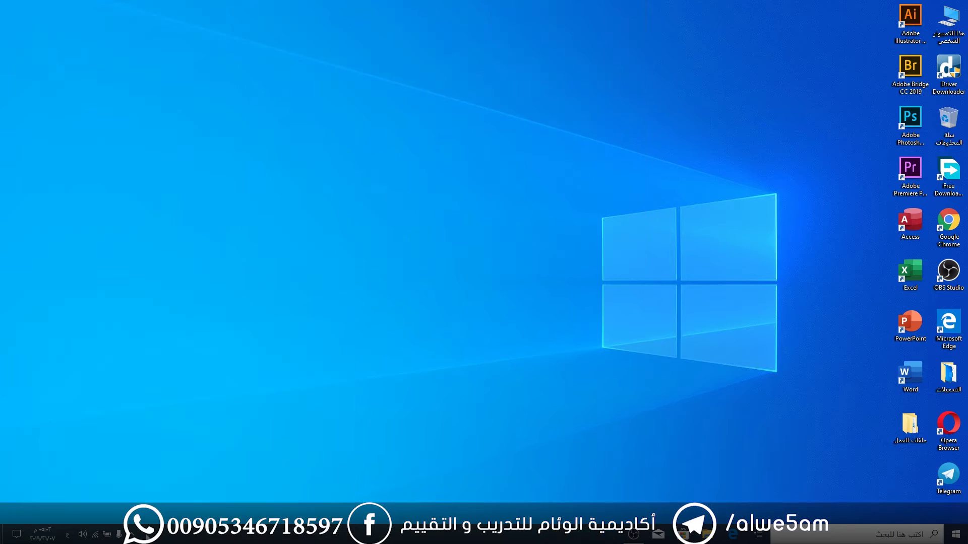
Add the touch keyboard button to the taskbar and open the touch keyboard.
{"action": "right_click", "coordinate": [213, 540]}
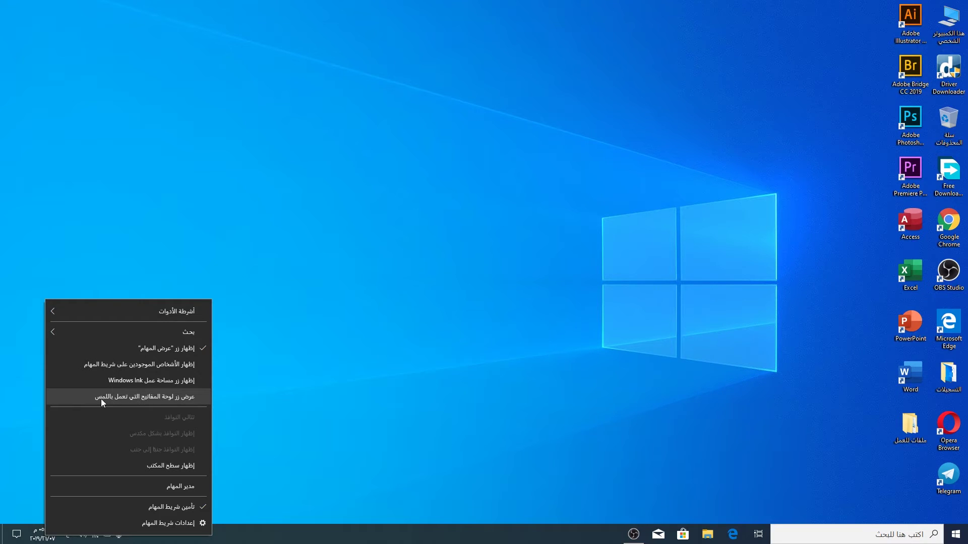
{"action": "left_click", "coordinate": [126, 396]}
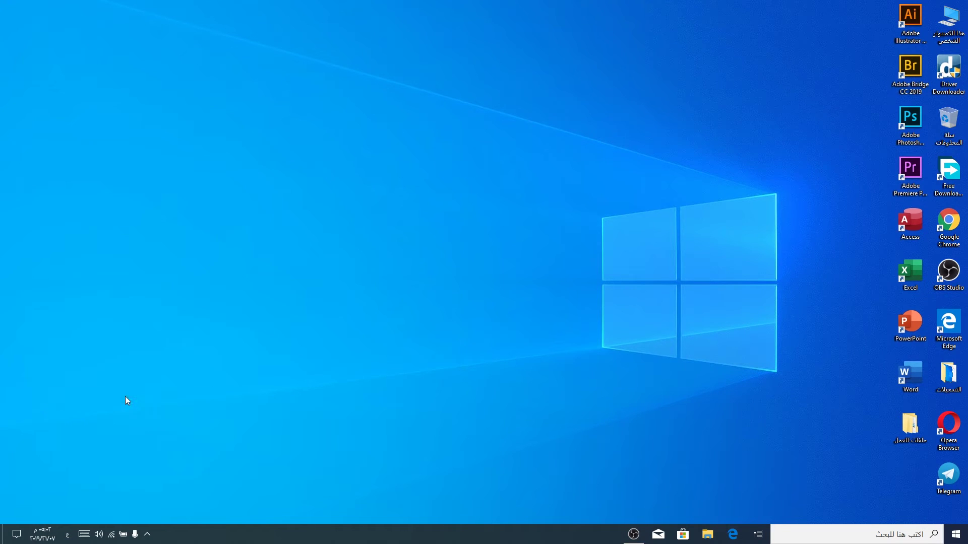
{"action": "left_click", "coordinate": [84, 538]}
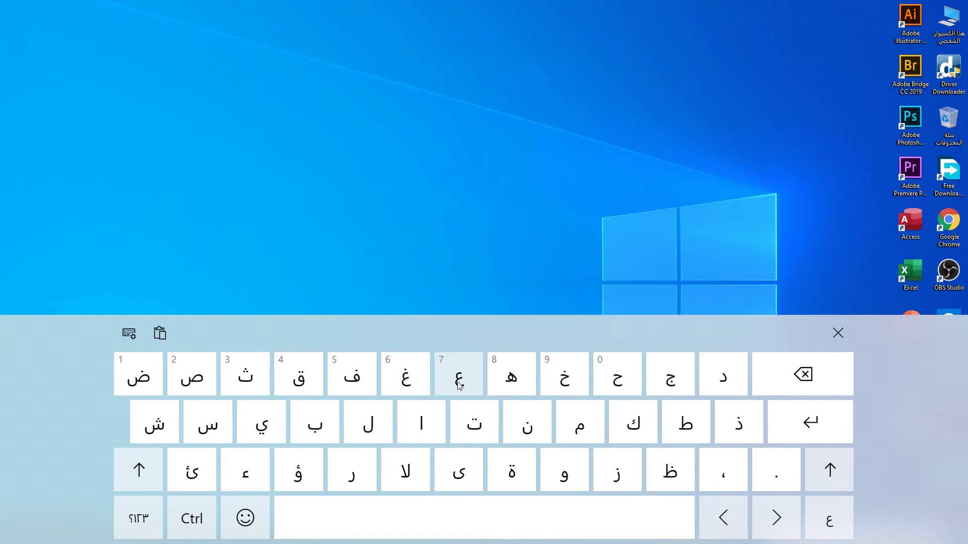
Switch the touch keyboard through the small, split and full layouts, and view its clipboard history panel.
{"action": "left_click", "coordinate": [129, 332]}
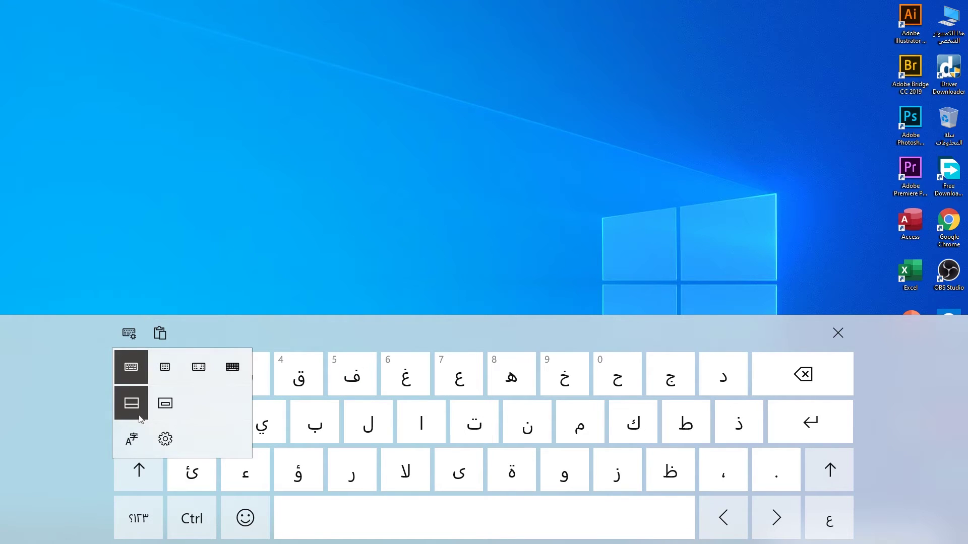
{"action": "left_click", "coordinate": [164, 366]}
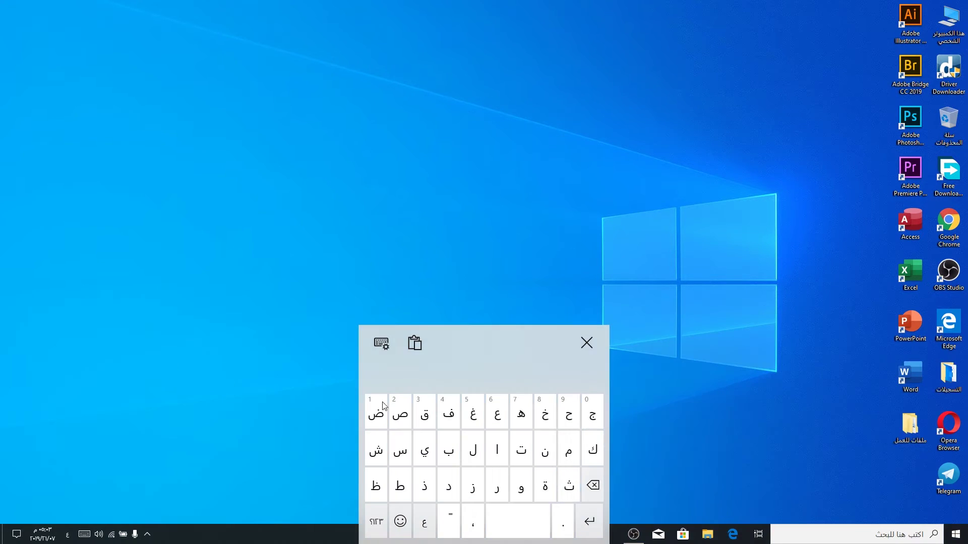
{"action": "left_click", "coordinate": [381, 343]}
{"action": "left_click", "coordinate": [454, 382]}
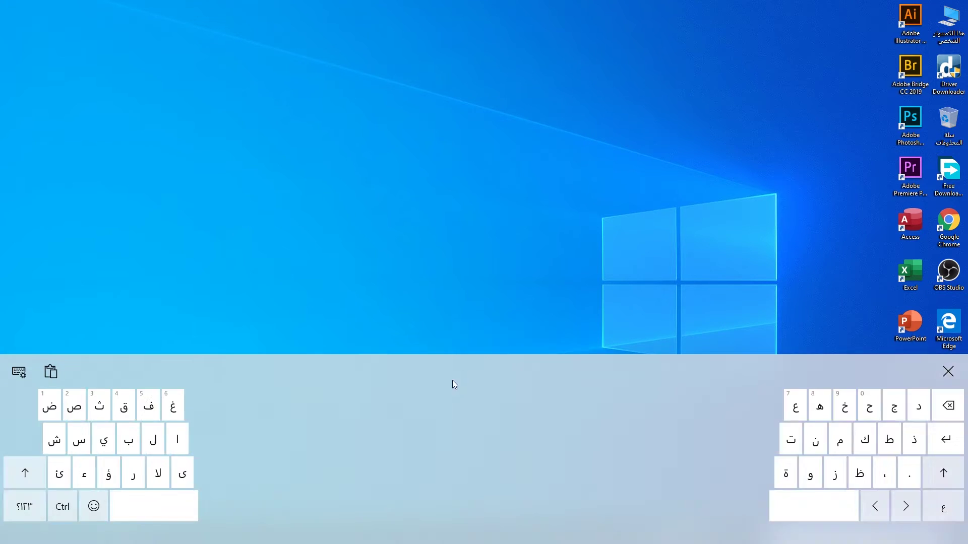
{"action": "left_click", "coordinate": [18, 371]}
{"action": "left_click", "coordinate": [144, 409]}
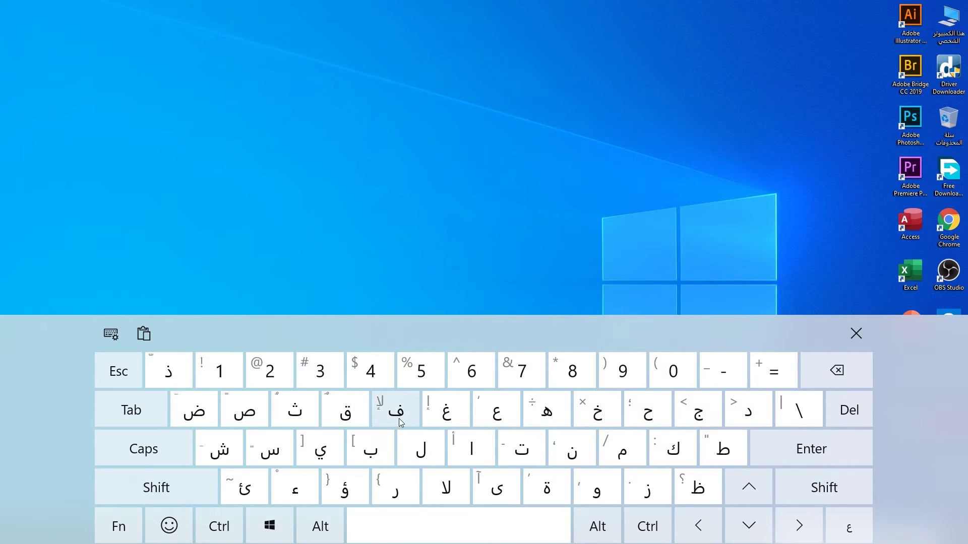
{"action": "left_click", "coordinate": [150, 336]}
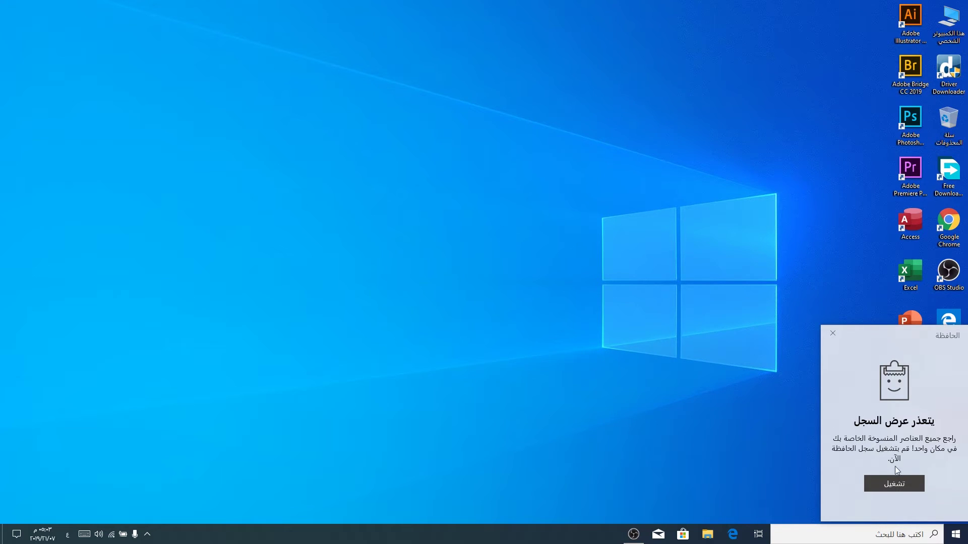
{"action": "left_click", "coordinate": [833, 334]}
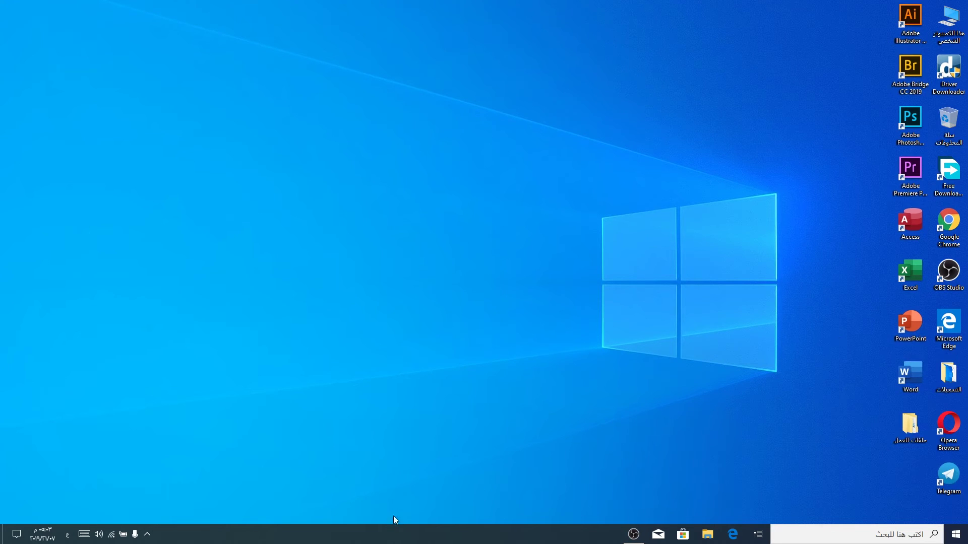
Reopen and close the touch keyboard, and remove its button from the taskbar.
{"action": "left_click", "coordinate": [84, 534]}
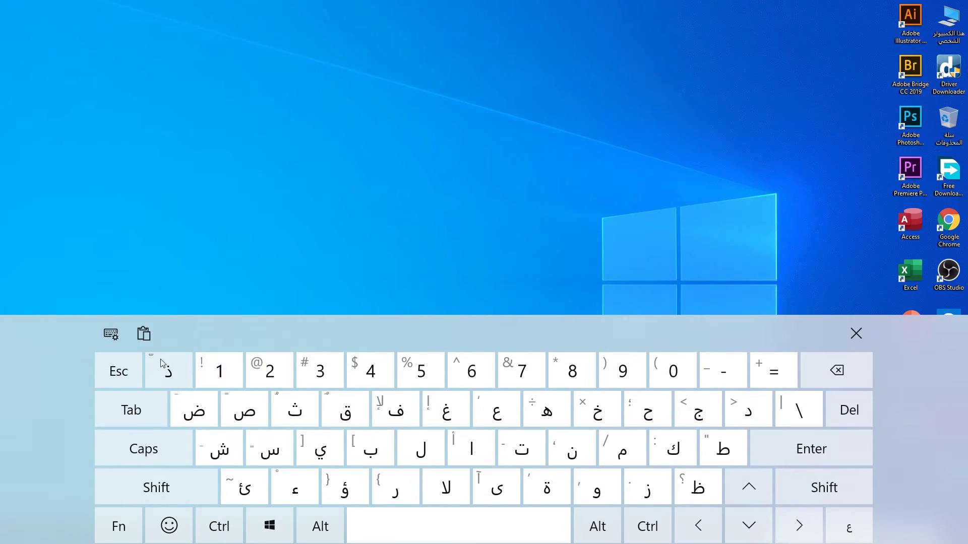
{"action": "left_click", "coordinate": [856, 333]}
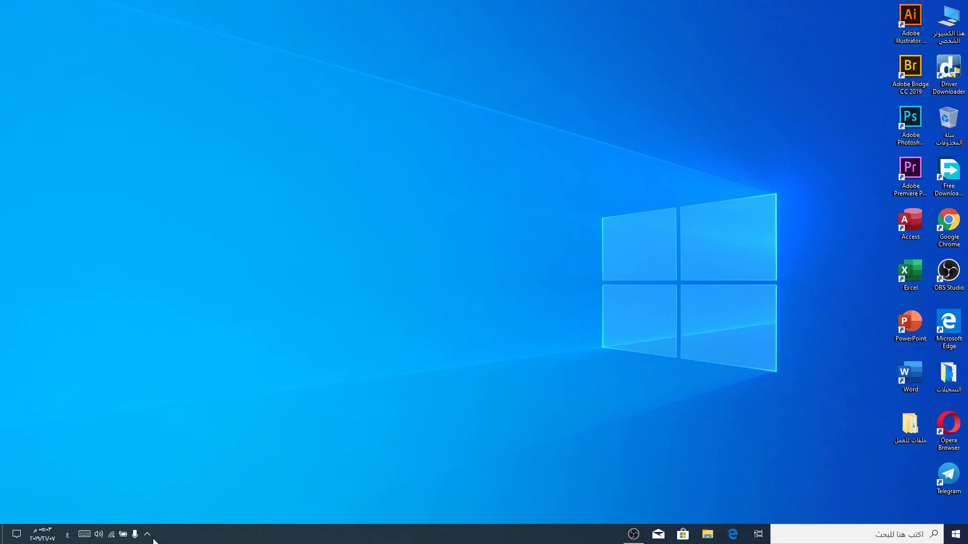
{"action": "right_click", "coordinate": [261, 541]}
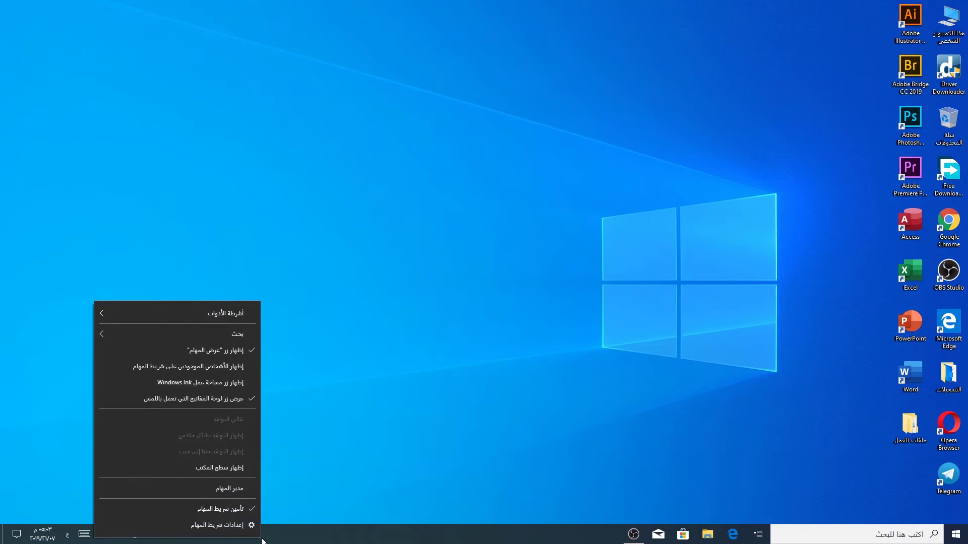
{"action": "left_click", "coordinate": [208, 398]}
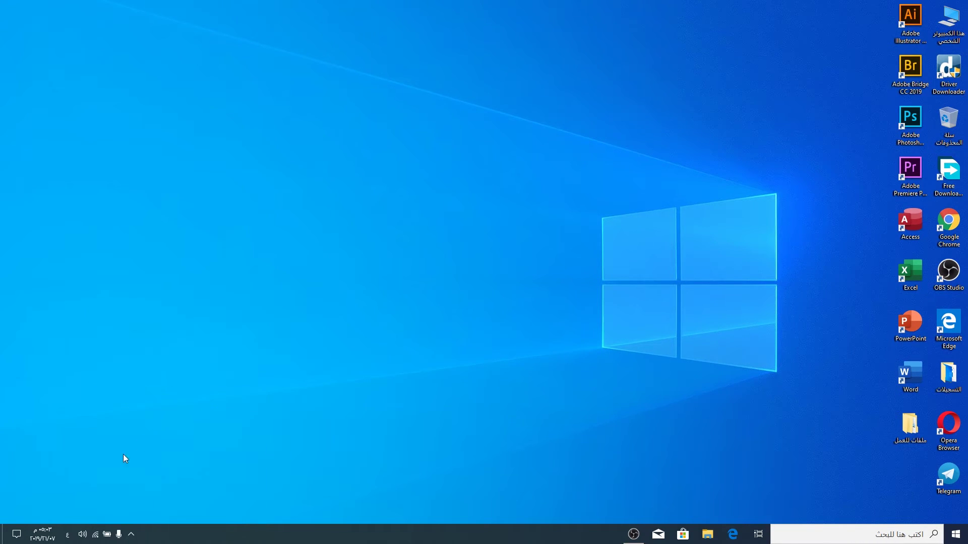
Open Task Manager (مدير المهام) from the taskbar, move its window toward the middle of the desktop, and close it.
{"action": "right_click", "coordinate": [227, 536]}
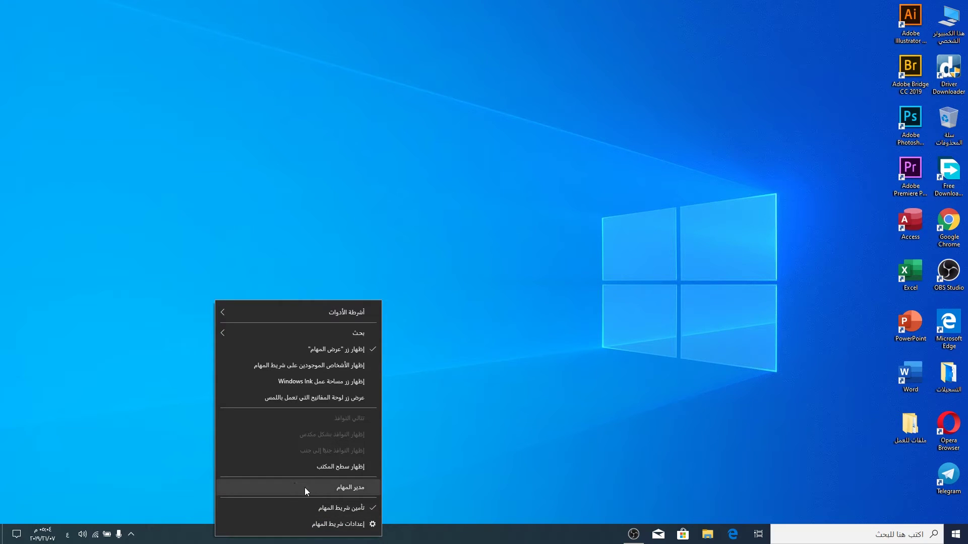
{"action": "left_click", "coordinate": [336, 488]}
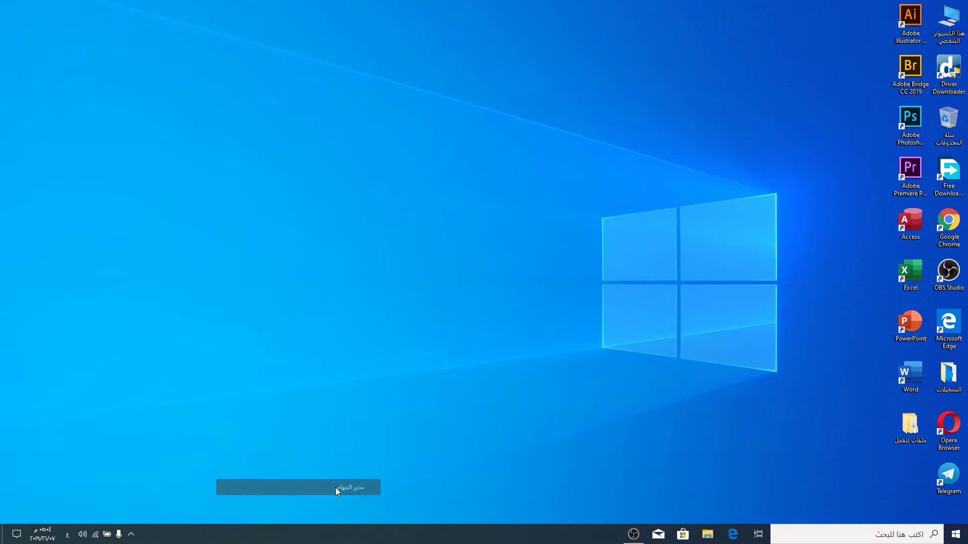
{"action": "left_click_drag", "start_coordinate": [145, 191], "coordinate": [417, 172]}
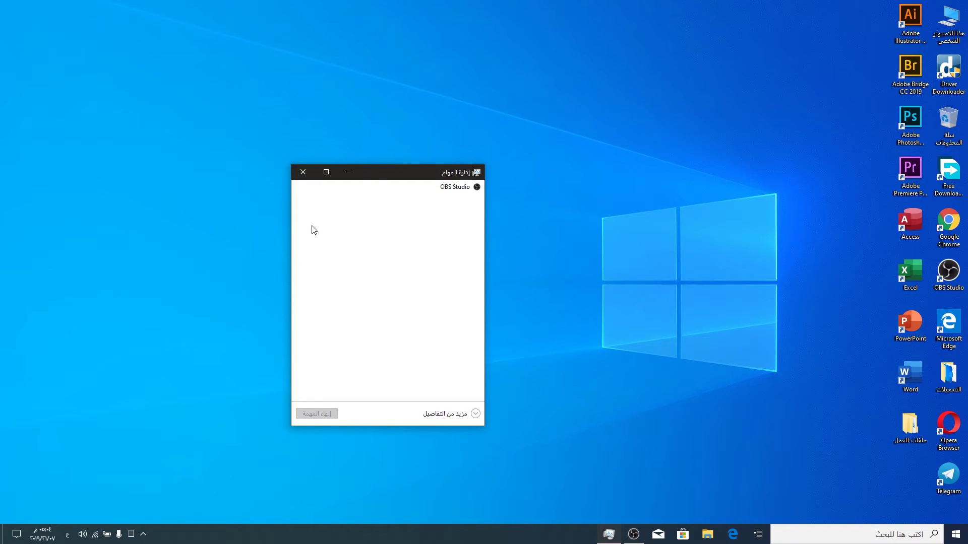
{"action": "left_click", "coordinate": [303, 172]}
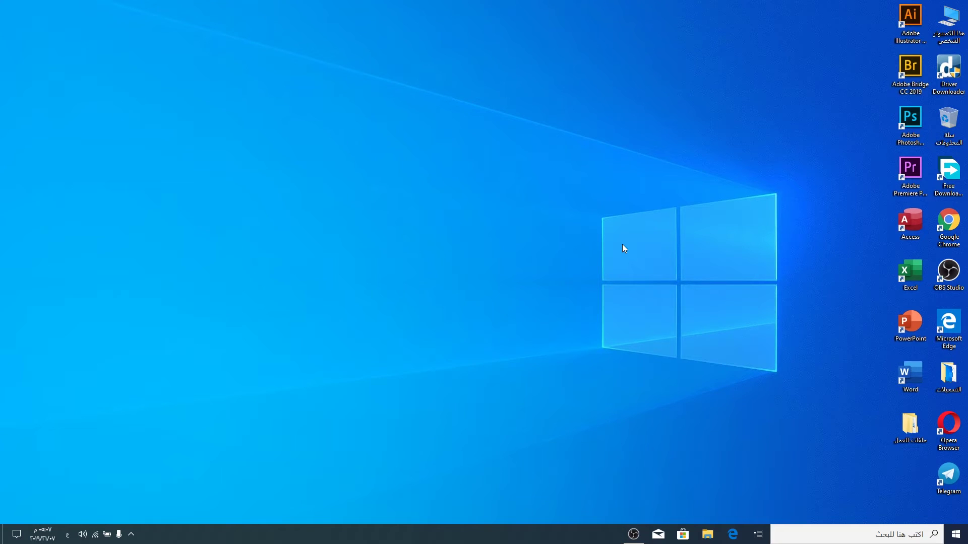
Open the taskbar settings (إعدادات شريط المهام) and turn off the taskbar lock option تأمين شريط المهام.
{"action": "right_click", "coordinate": [411, 538]}
{"action": "left_click", "coordinate": [370, 522]}
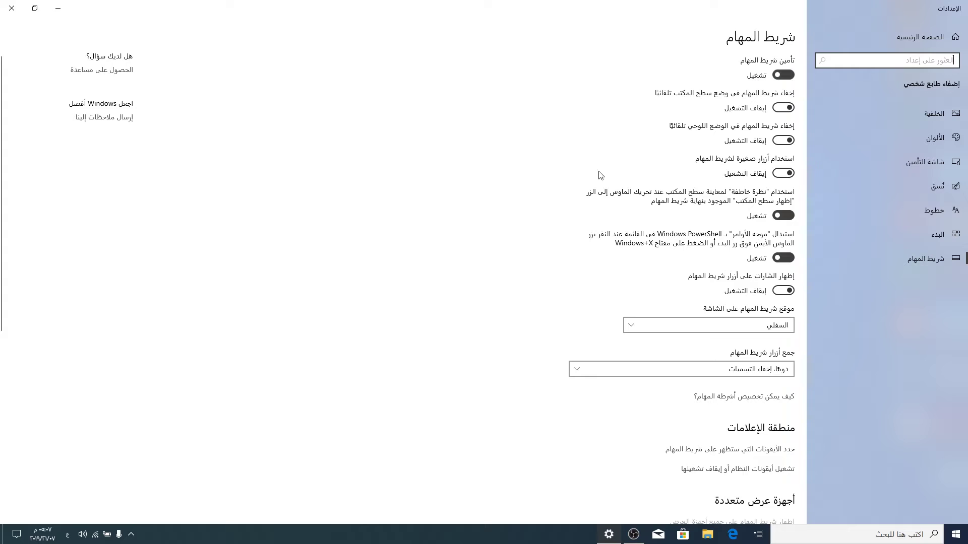
{"action": "left_click", "coordinate": [325, 537]}
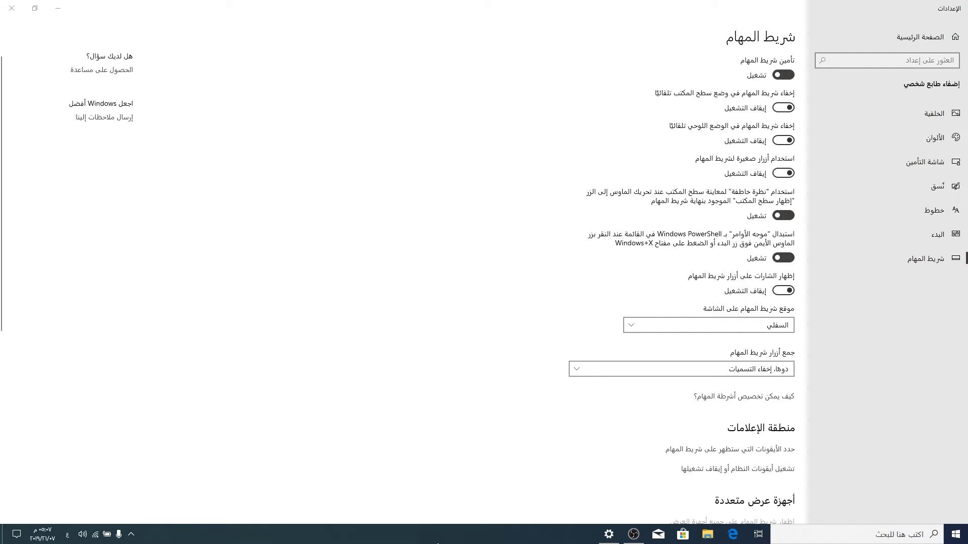
{"action": "left_click", "coordinate": [783, 74]}
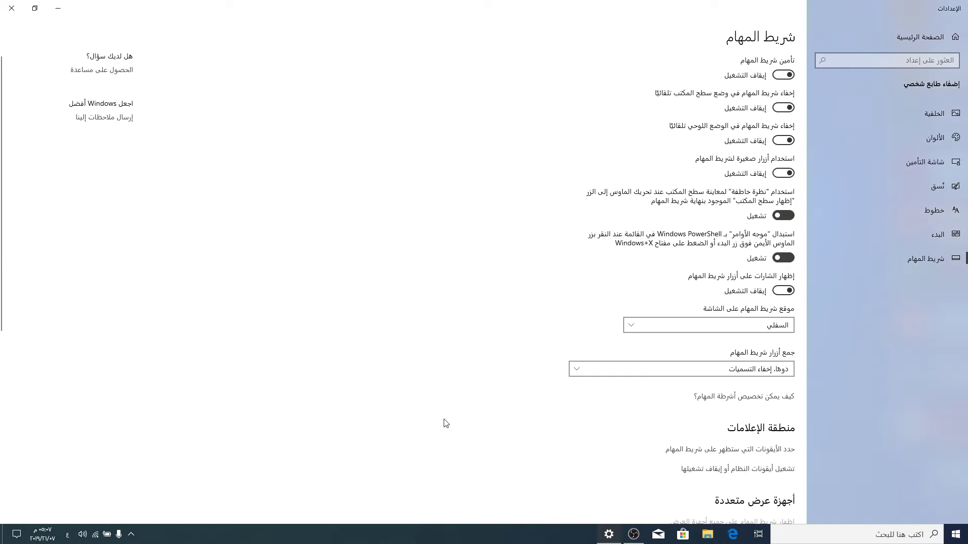
Move the unlocked taskbar to the left edge of the screen, back to the bottom, and to the left edge again.
{"action": "left_click_drag", "start_coordinate": [407, 525], "coordinate": [47, 208]}
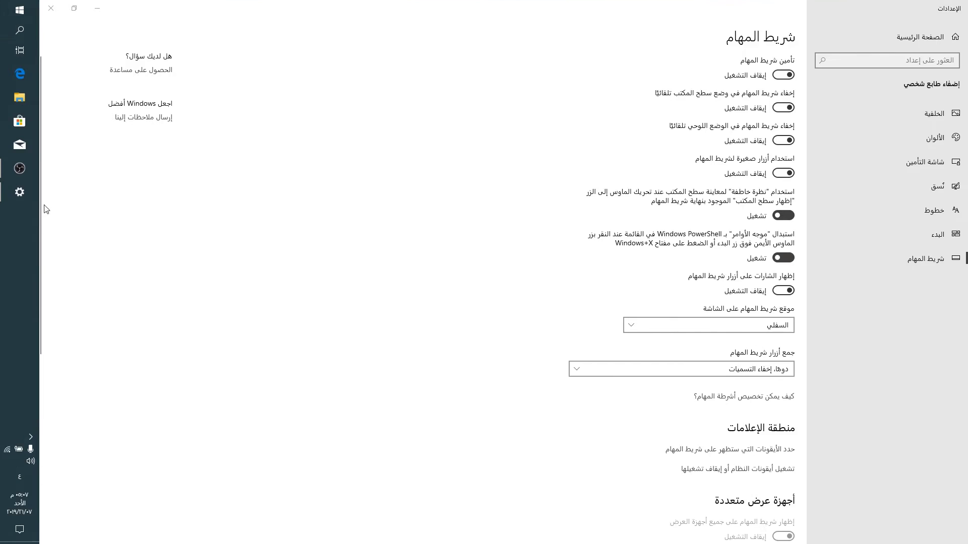
{"action": "left_click_drag", "start_coordinate": [25, 262], "coordinate": [471, 492]}
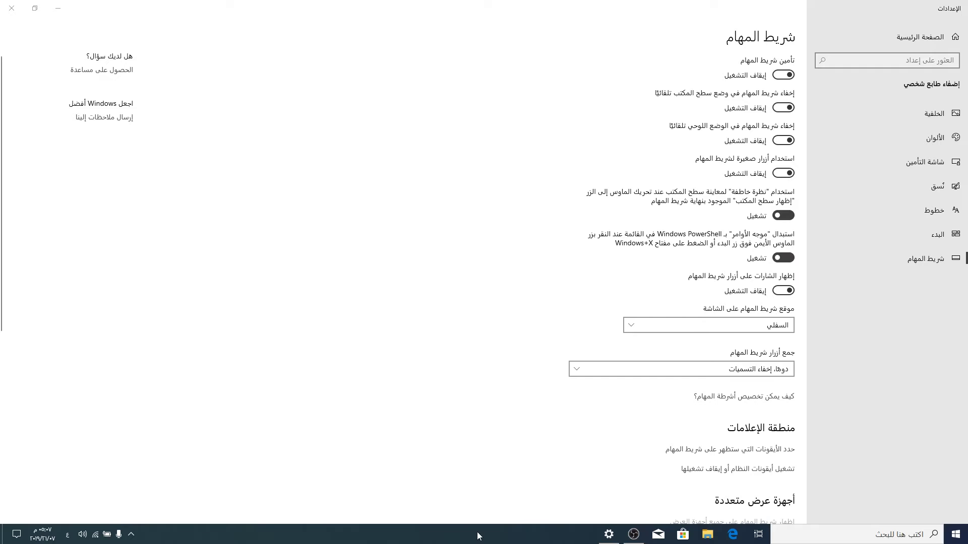
{"action": "left_click_drag", "start_coordinate": [479, 533], "coordinate": [18, 228]}
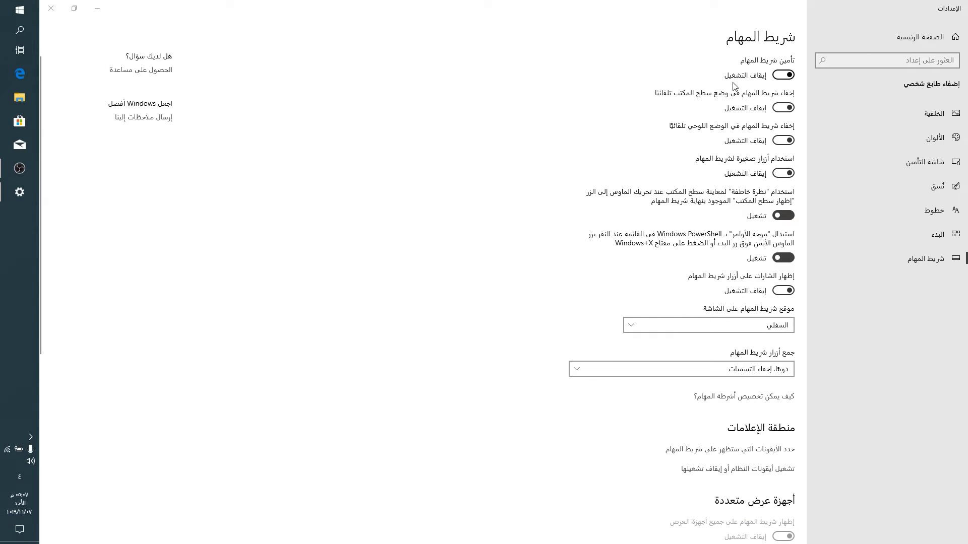
Lock the taskbar on the left edge and try to move it, and unlock it to return it to the bottom edge.
{"action": "left_click", "coordinate": [782, 75]}
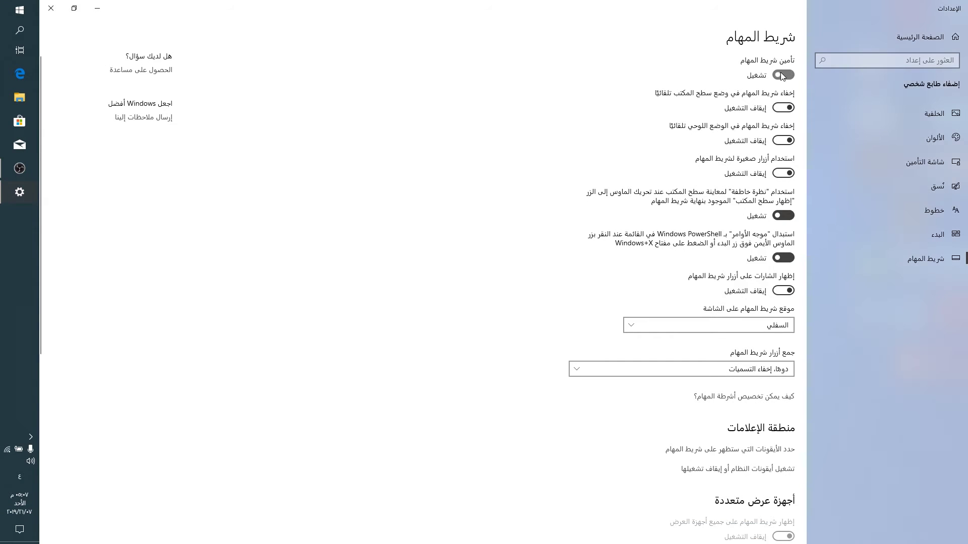
{"action": "left_click", "coordinate": [2, 263]}
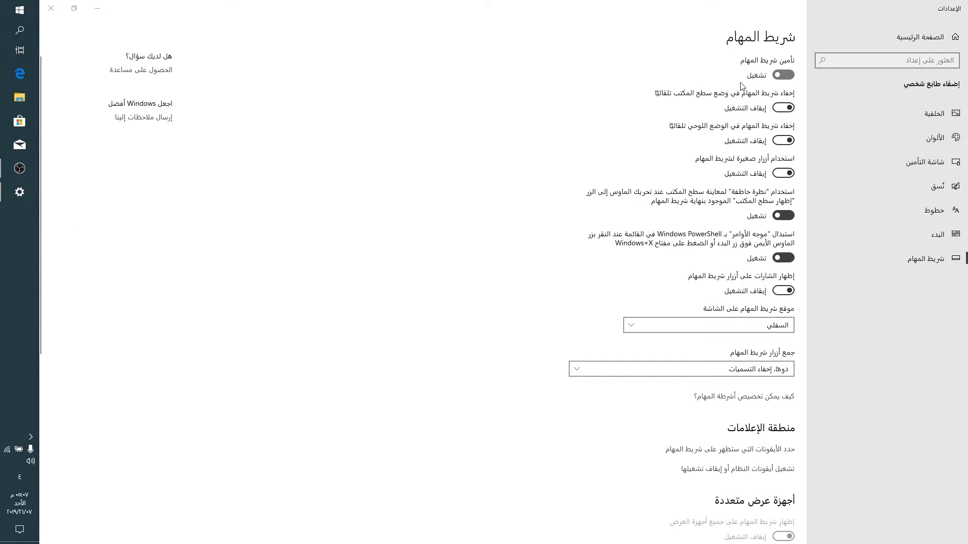
{"action": "left_click", "coordinate": [783, 75]}
{"action": "left_click_drag", "start_coordinate": [152, 378], "coordinate": [324, 493]}
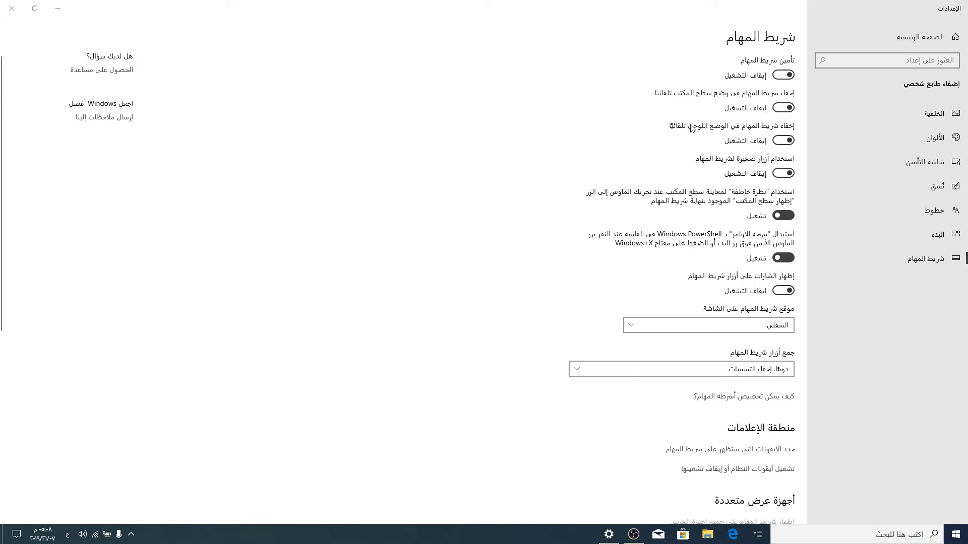
Turn automatic taskbar hiding in tablet mode on and back off, and do the same for small taskbar buttons.
{"action": "left_click", "coordinate": [783, 141]}
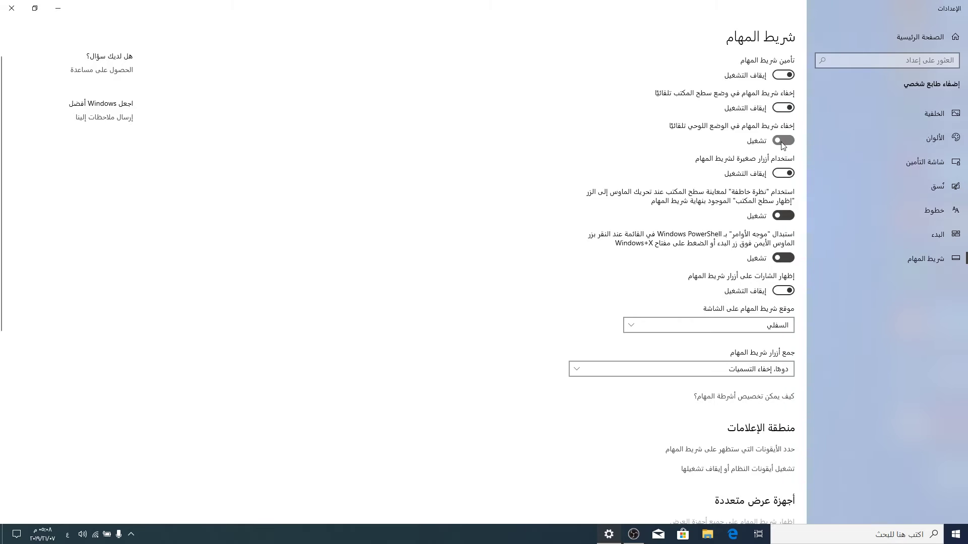
{"action": "left_click", "coordinate": [782, 142]}
{"action": "left_click", "coordinate": [786, 144]}
{"action": "left_click", "coordinate": [782, 173]}
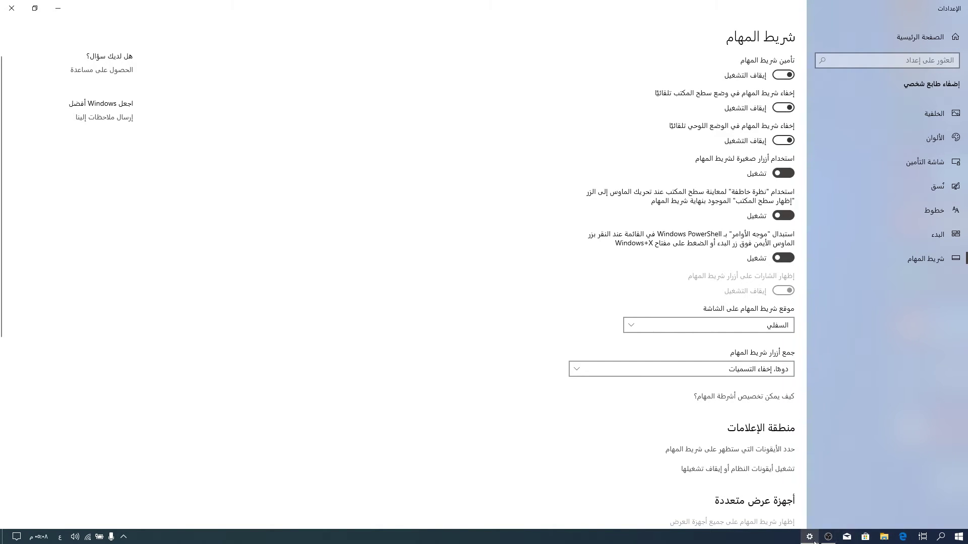
{"action": "left_click", "coordinate": [784, 173]}
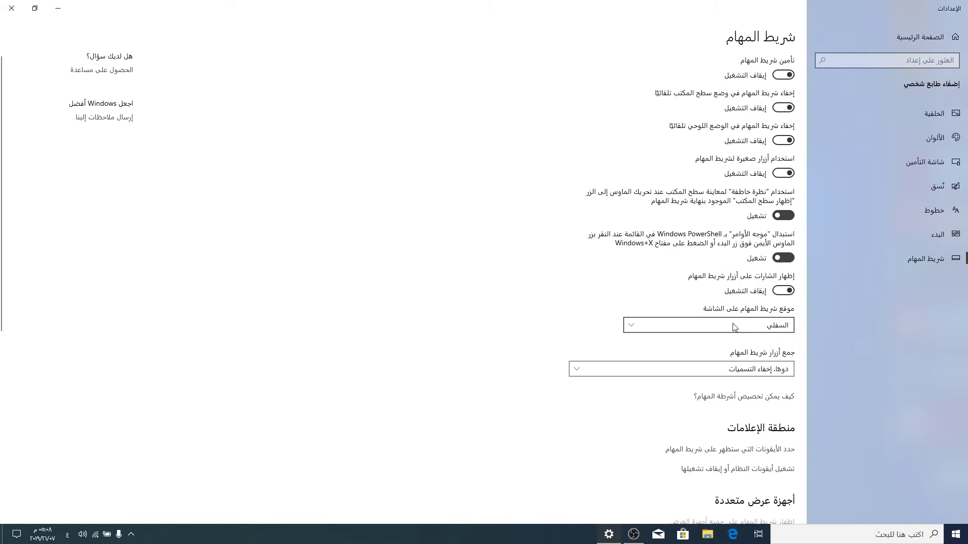
Turn the taskbar lock option تأمين شريط المهام on and back off.
{"action": "left_click", "coordinate": [783, 75]}
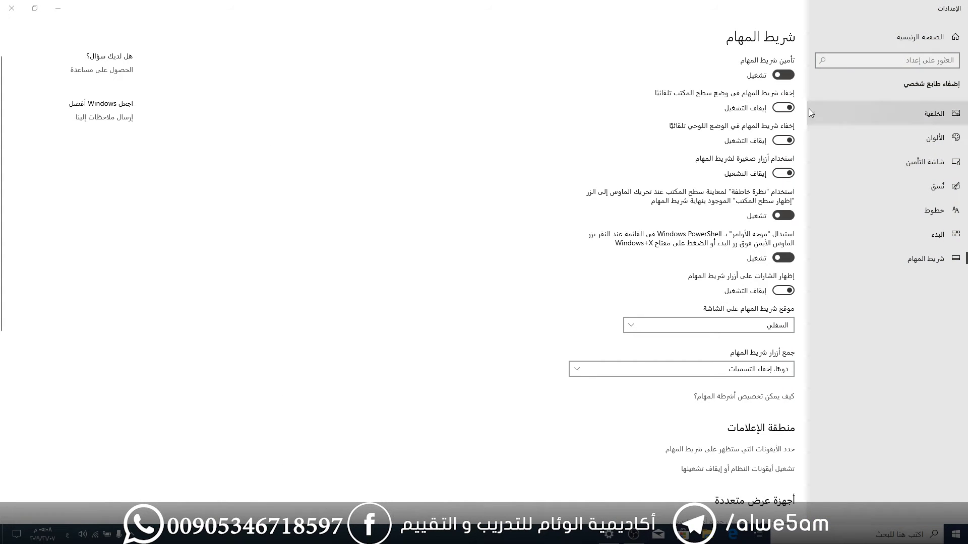
{"action": "left_click", "coordinate": [789, 76]}
{"action": "left_click_drag", "start_coordinate": [493, 239], "coordinate": [521, 485]}
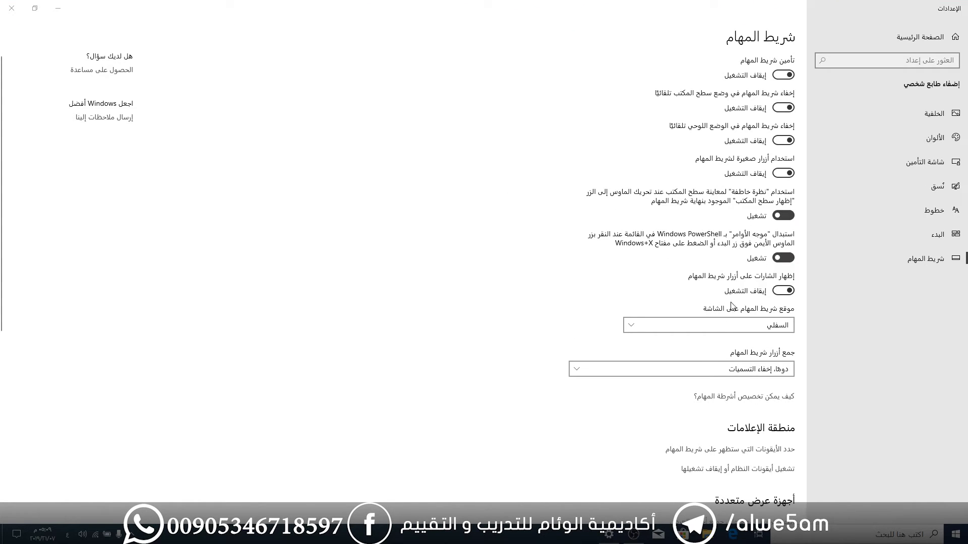
Set the taskbar position on the screen to الأيمن and return it to السفلي.
{"action": "left_click", "coordinate": [745, 329]}
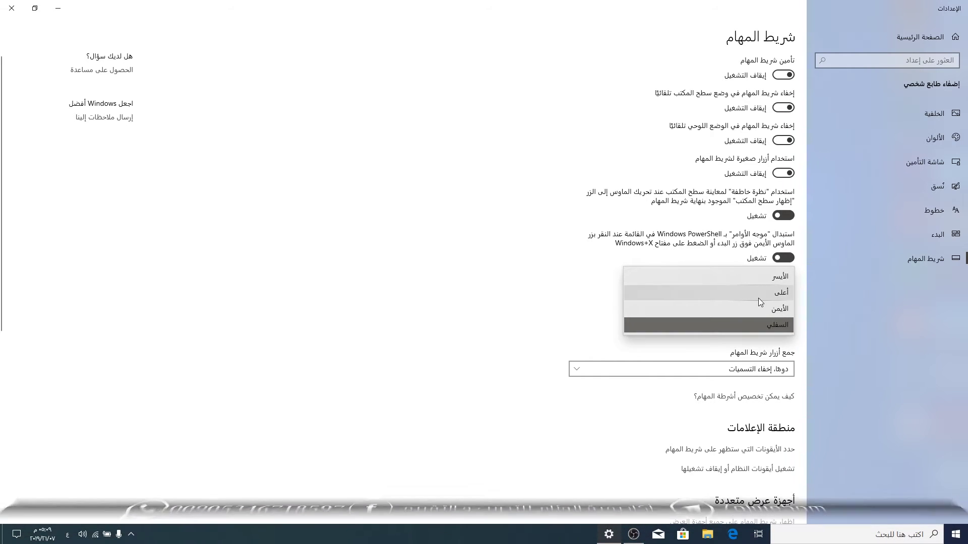
{"action": "left_click", "coordinate": [579, 326]}
{"action": "left_click", "coordinate": [749, 326]}
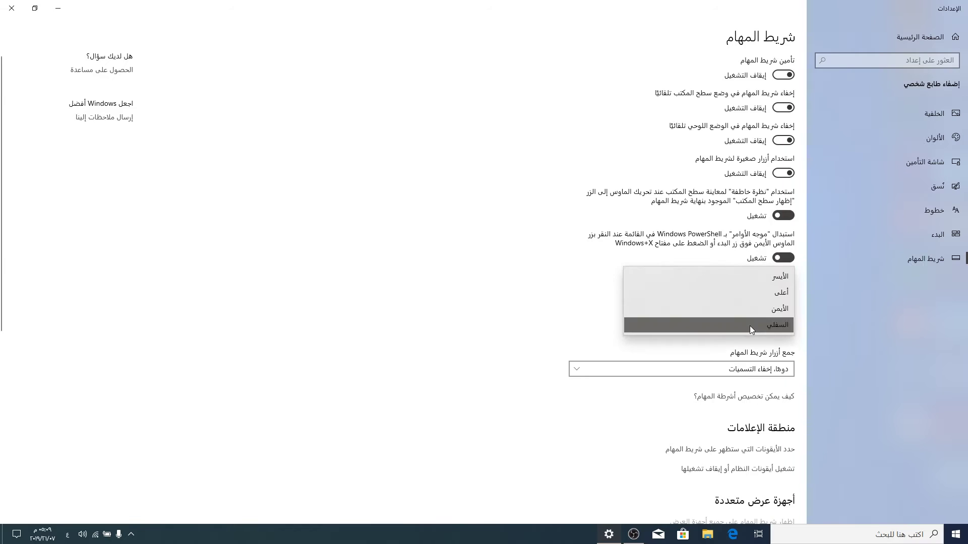
{"action": "left_click", "coordinate": [752, 310]}
{"action": "left_click", "coordinate": [741, 325]}
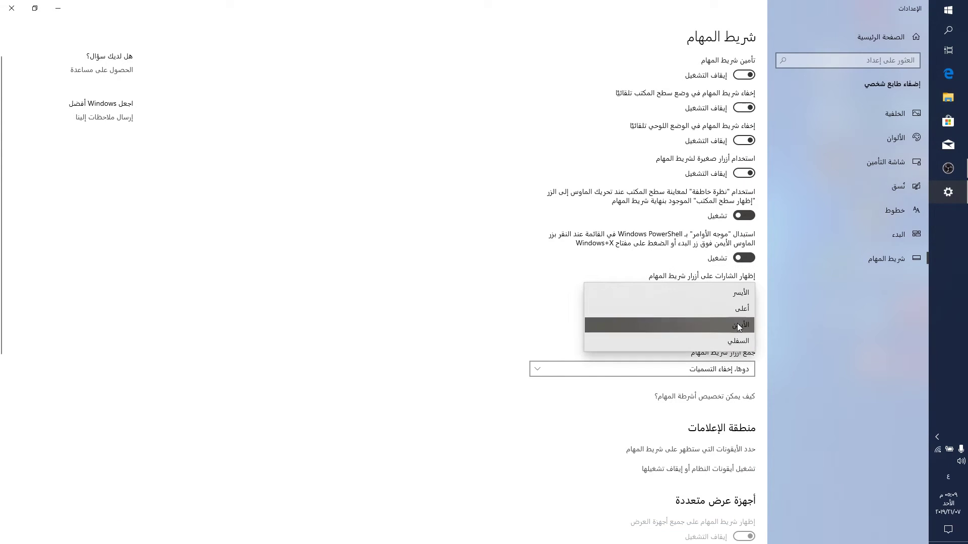
{"action": "left_click", "coordinate": [738, 341]}
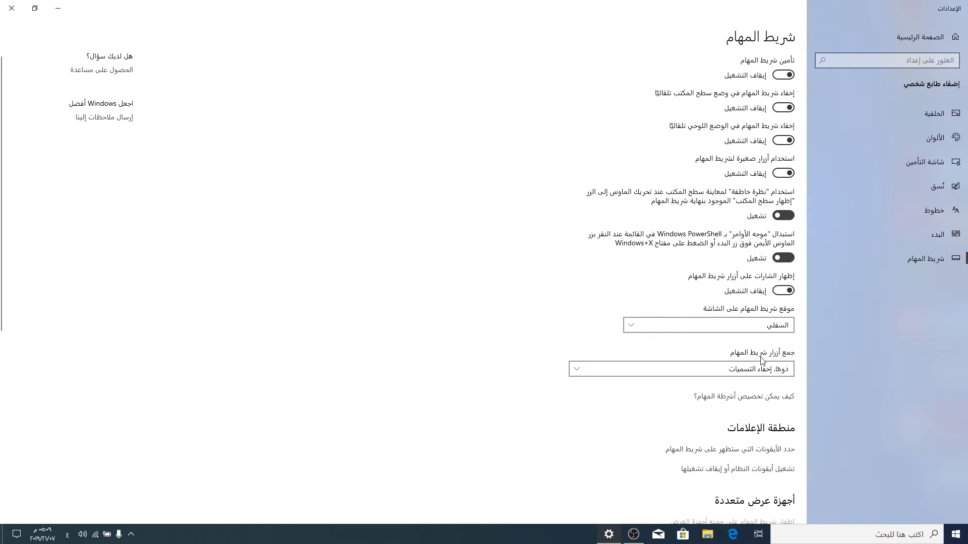
Set the taskbar button combining option to مطلقًا and preview the open Settings window from the taskbar.
{"action": "left_click", "coordinate": [746, 370]}
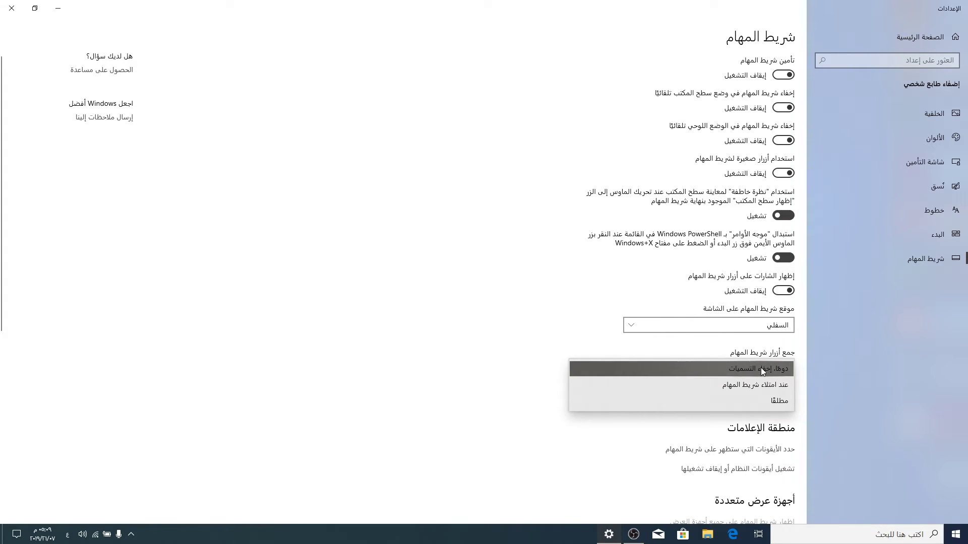
{"action": "left_click", "coordinate": [756, 369]}
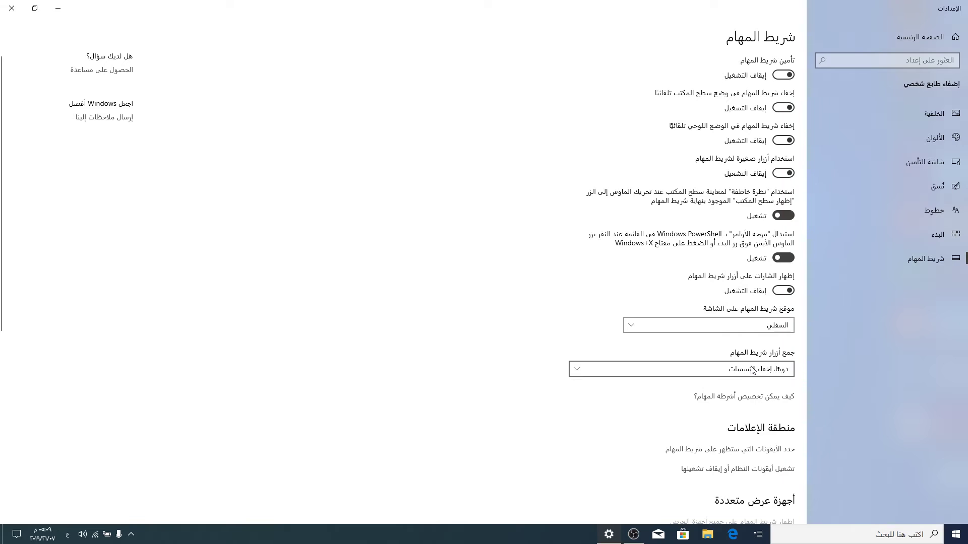
{"action": "left_click", "coordinate": [753, 370]}
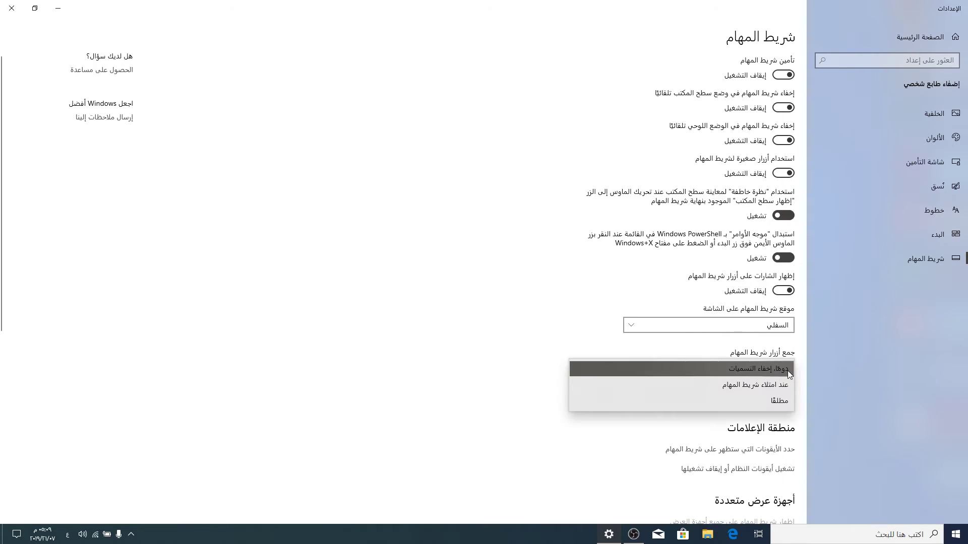
{"action": "left_click", "coordinate": [767, 401]}
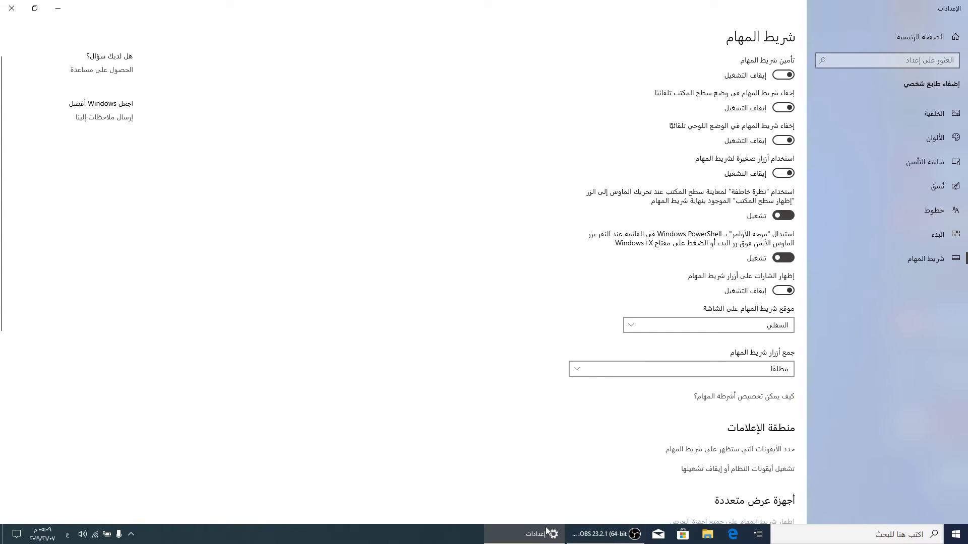
{"action": "mouse_move", "coordinate": [545, 536]}
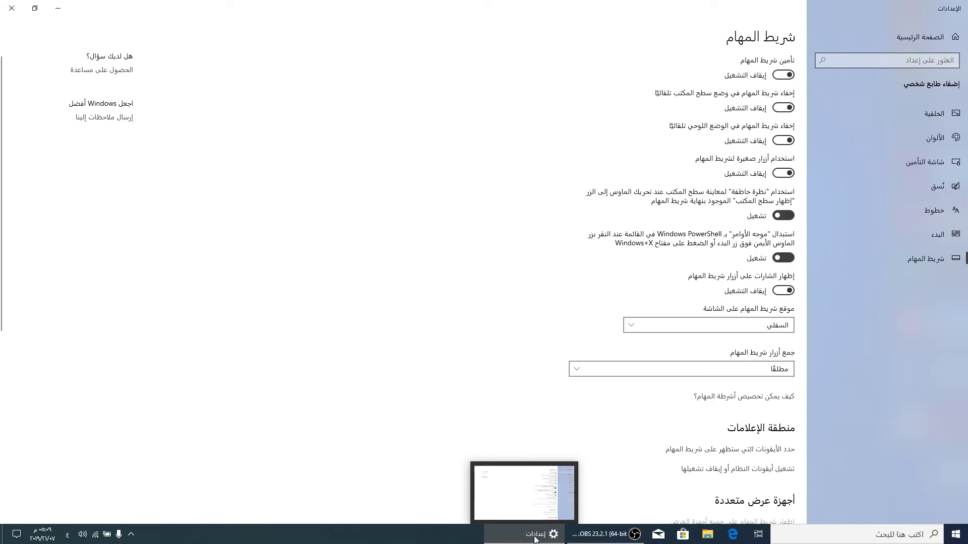
Set the taskbar button combining option back to دومًا، إخفاء التسميات.
{"action": "left_click", "coordinate": [751, 325]}
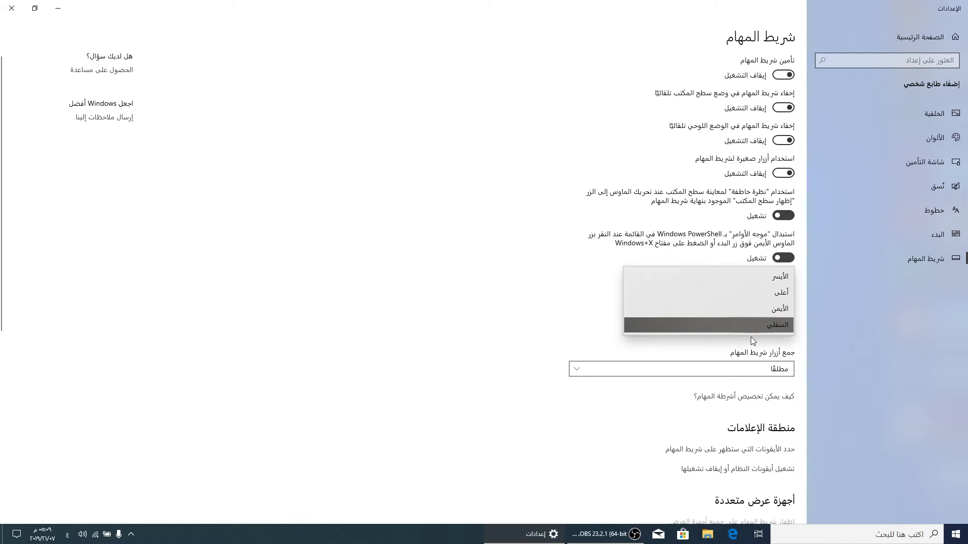
{"action": "left_click", "coordinate": [781, 372]}
{"action": "left_click", "coordinate": [782, 372]}
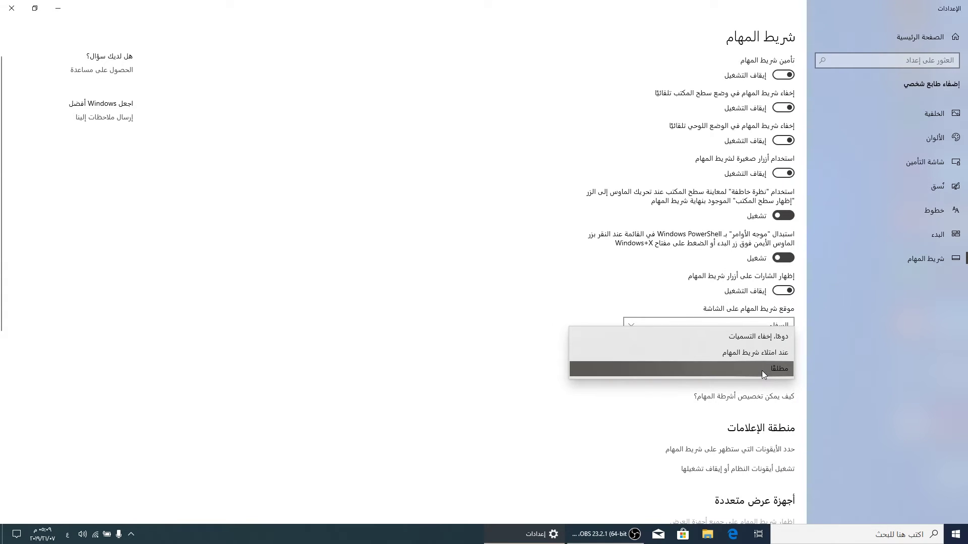
{"action": "left_click", "coordinate": [749, 337]}
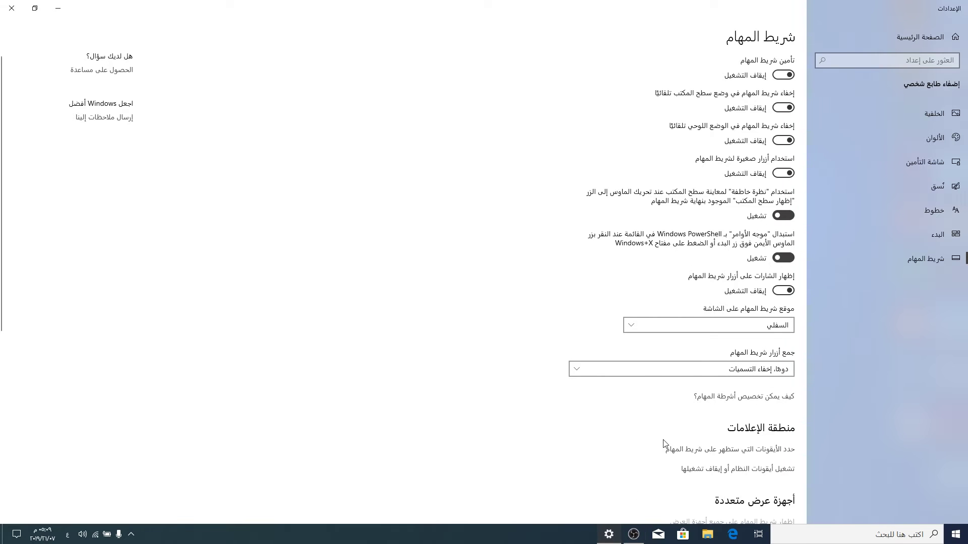
Enlarge the height of the unlocked taskbar and shrink it back to a single row.
{"action": "scroll", "coordinate": [456, 391], "scroll_direction": "down", "scroll_amount": 3}
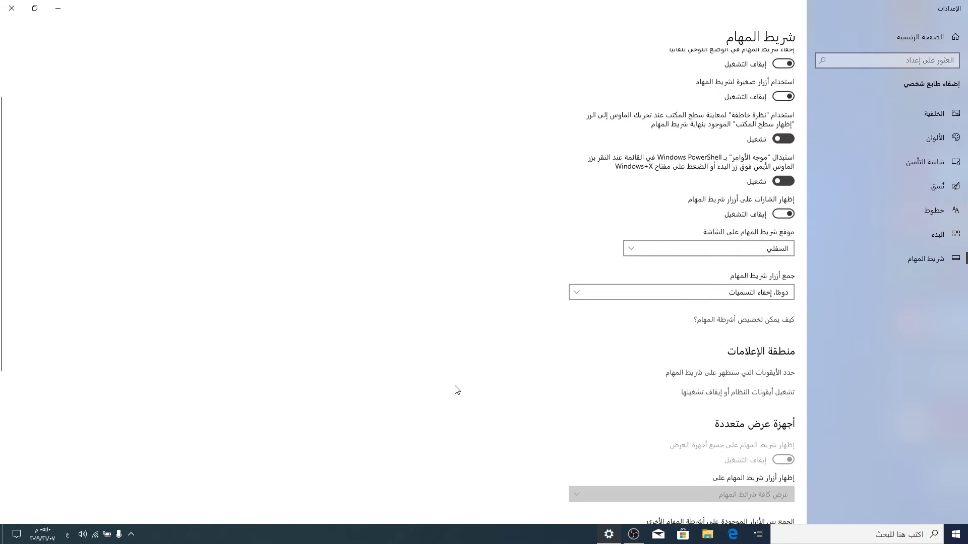
{"action": "scroll", "coordinate": [464, 361], "scroll_direction": "up", "scroll_amount": 3}
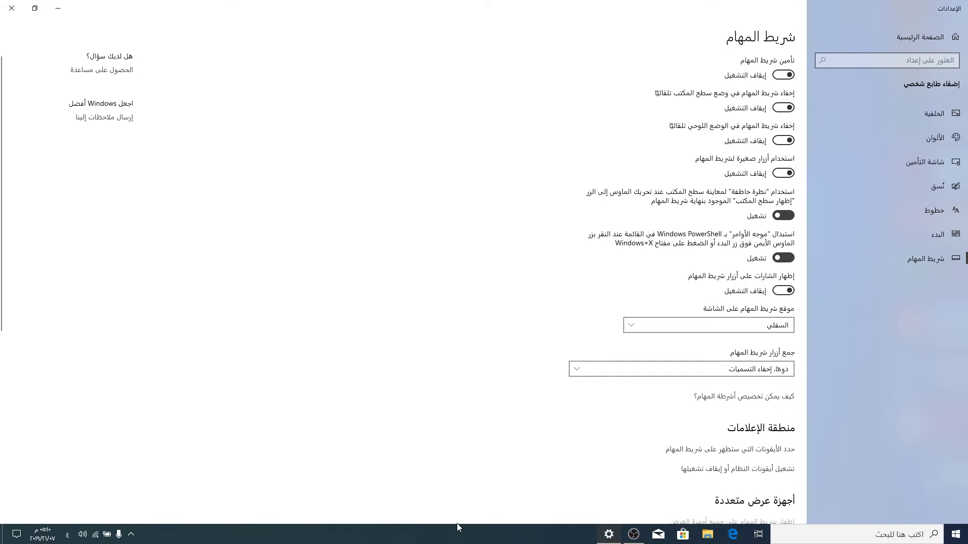
{"action": "left_click_drag", "start_coordinate": [456, 526], "coordinate": [472, 460]}
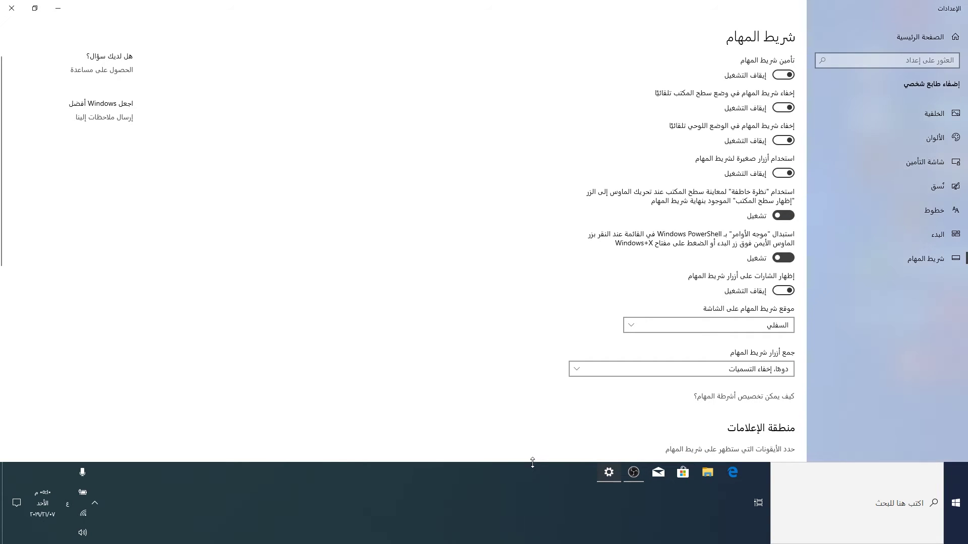
{"action": "left_click_drag", "start_coordinate": [532, 461], "coordinate": [539, 526]}
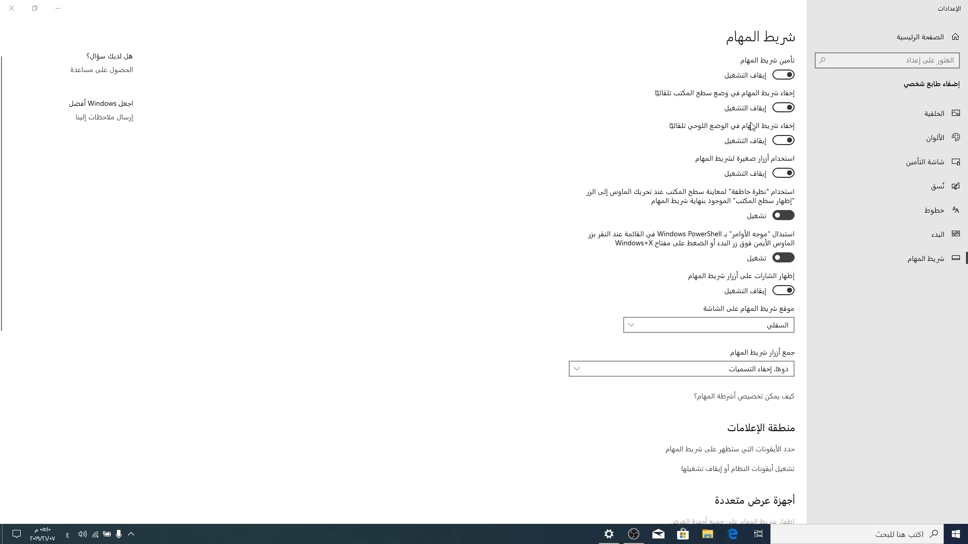
Turn automatic taskbar hiding in desktop mode on and back off, and lock the taskbar.
{"action": "left_click", "coordinate": [784, 107]}
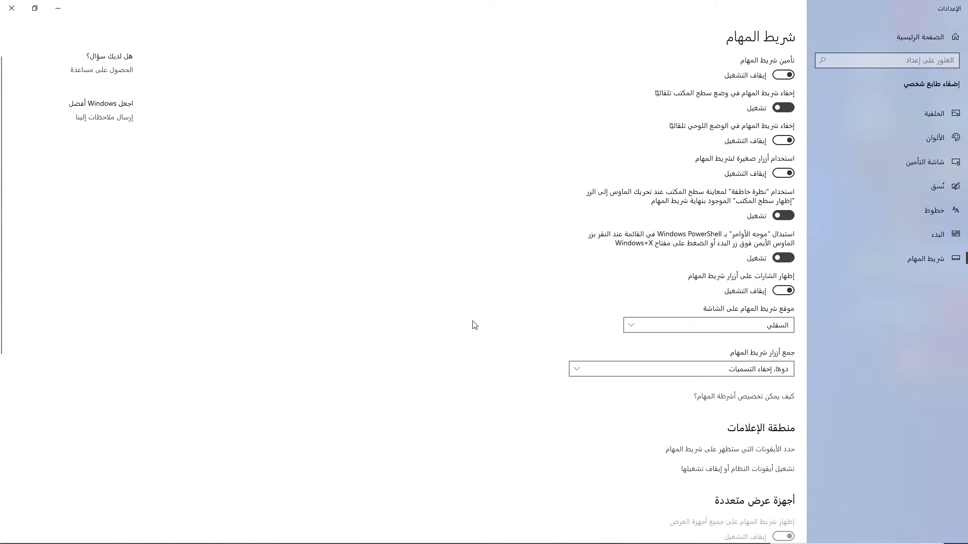
{"action": "mouse_move", "coordinate": [434, 543]}
{"action": "left_click", "coordinate": [764, 75]}
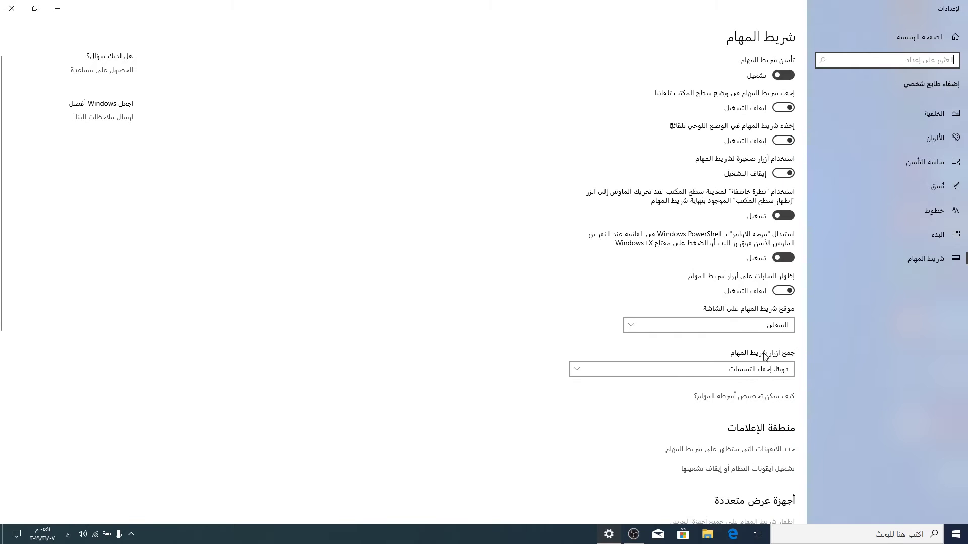
Open several blank Word documents from the desktop, preview their grouped windows on the taskbar, and return to Settings.
{"action": "left_click", "coordinate": [610, 537]}
{"action": "double_click", "coordinate": [903, 378]}
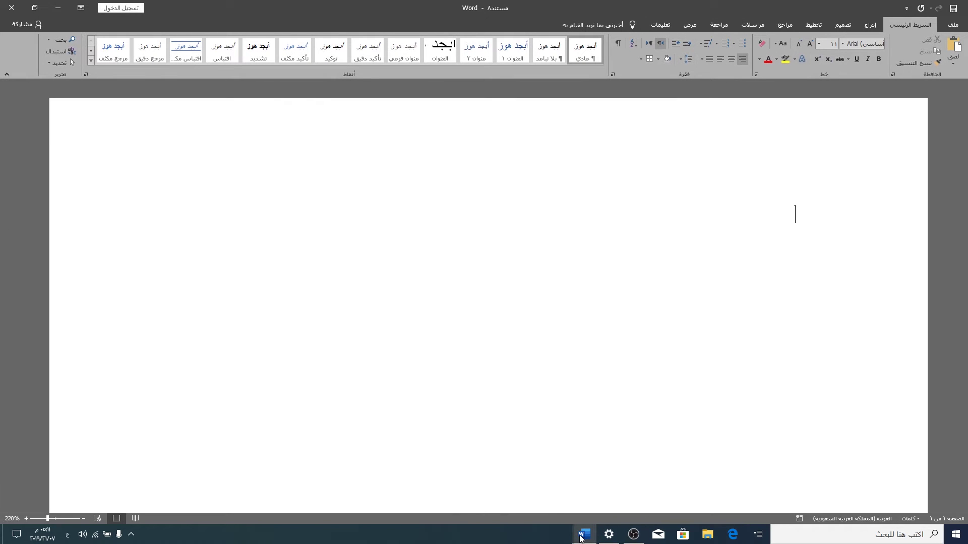
{"action": "mouse_move", "coordinate": [580, 539]}
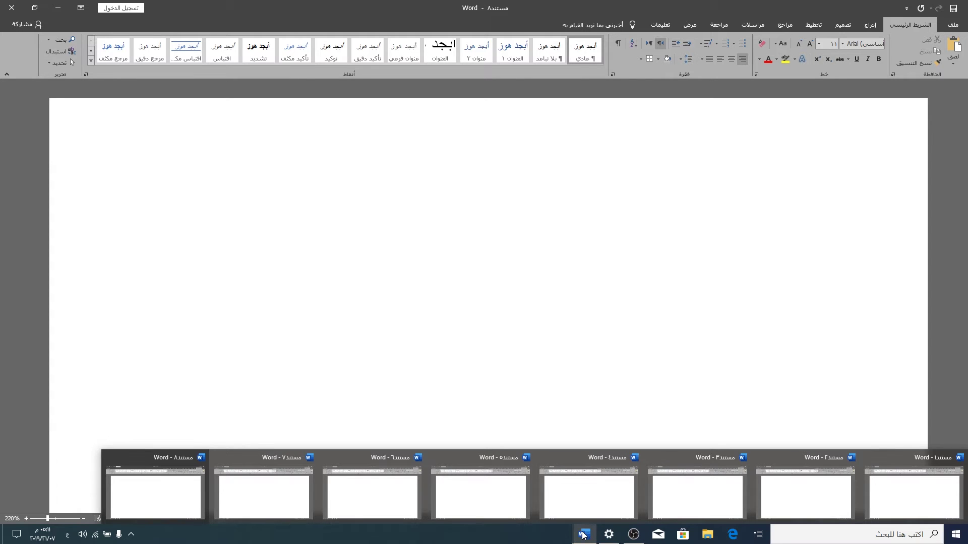
{"action": "left_click", "coordinate": [608, 534]}
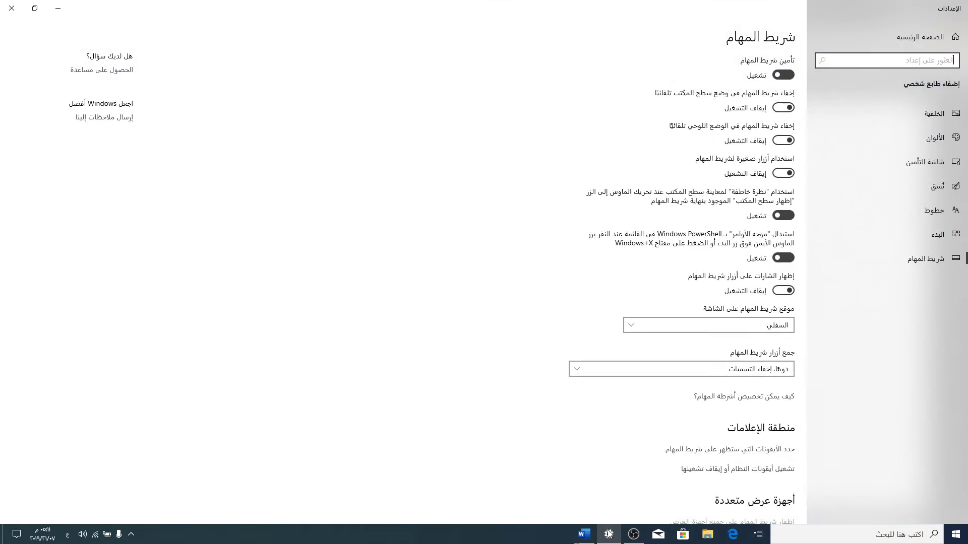
Switch the button combining option to مطلقًا, to عند امتلاء شريط المهام, and back to دومًا، إخفاء التسميات.
{"action": "left_click", "coordinate": [763, 369]}
{"action": "left_click", "coordinate": [755, 403]}
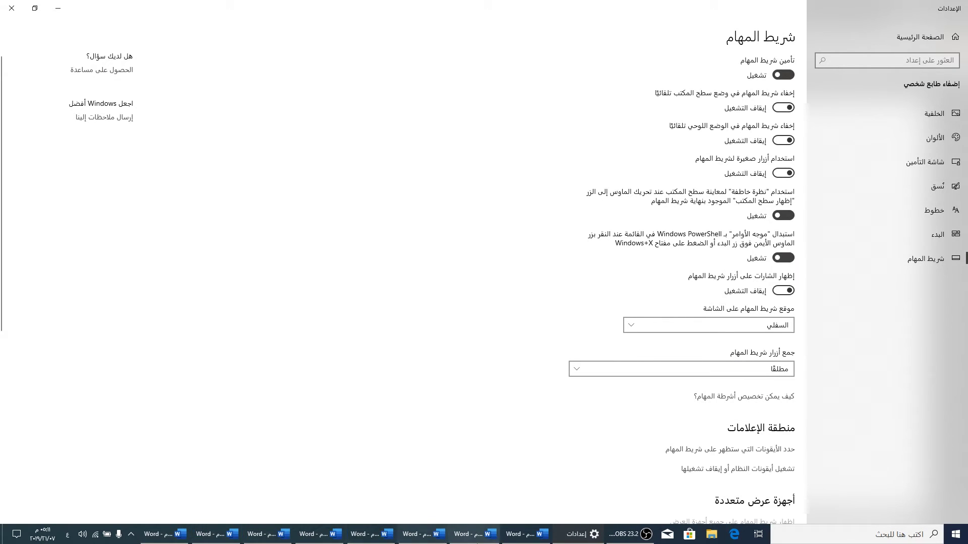
{"action": "left_click", "coordinate": [766, 370]}
{"action": "left_click", "coordinate": [771, 357]}
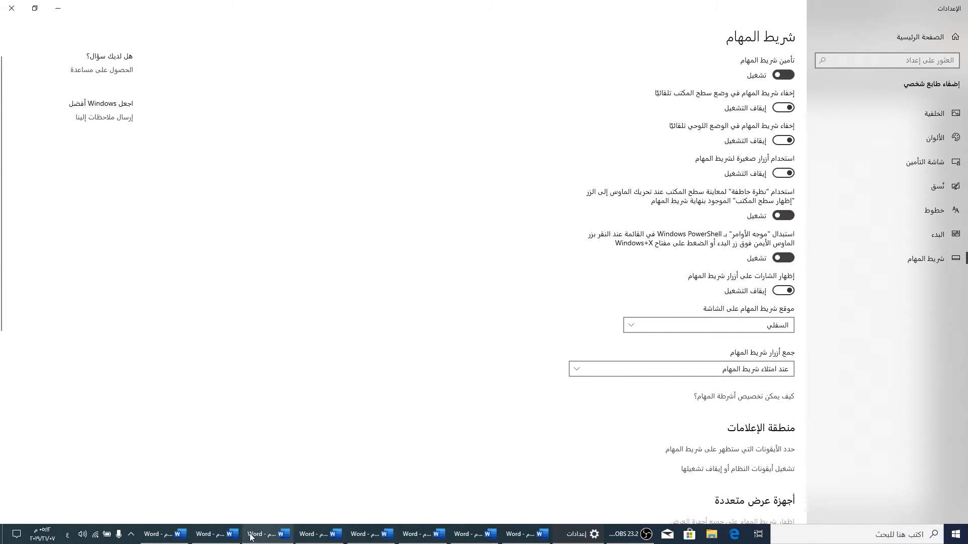
{"action": "left_click", "coordinate": [775, 369]}
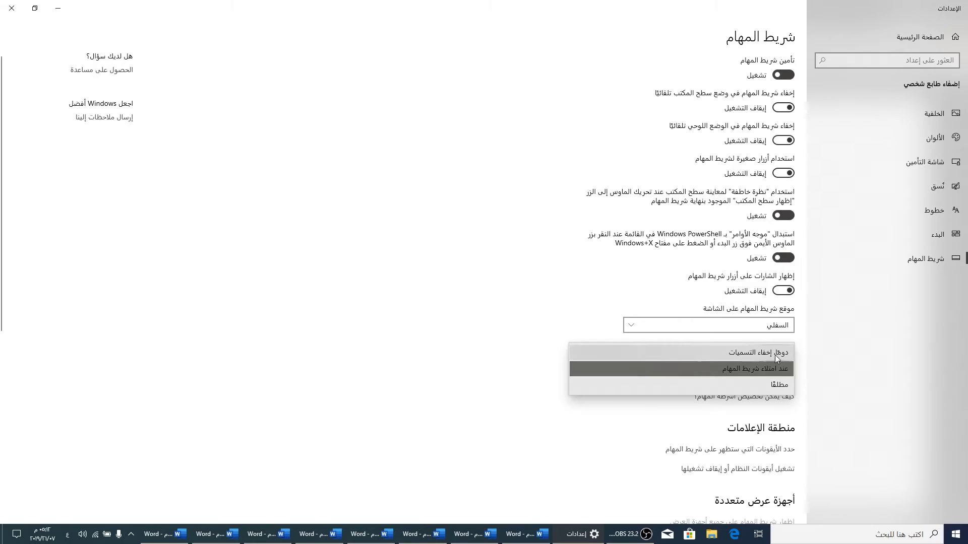
{"action": "left_click", "coordinate": [759, 352]}
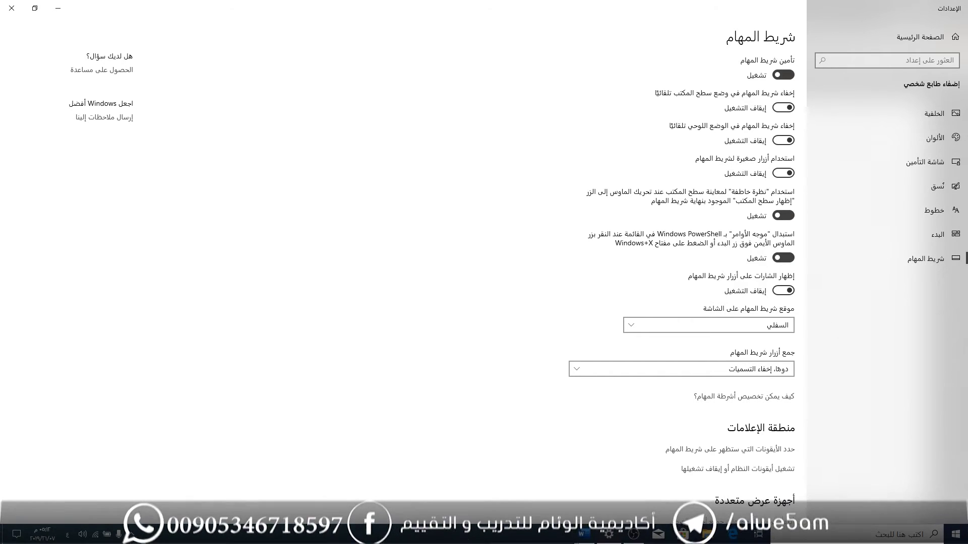
Show the previews of the grouped Word windows and switch to the document مستند٤.
{"action": "left_click", "coordinate": [583, 535]}
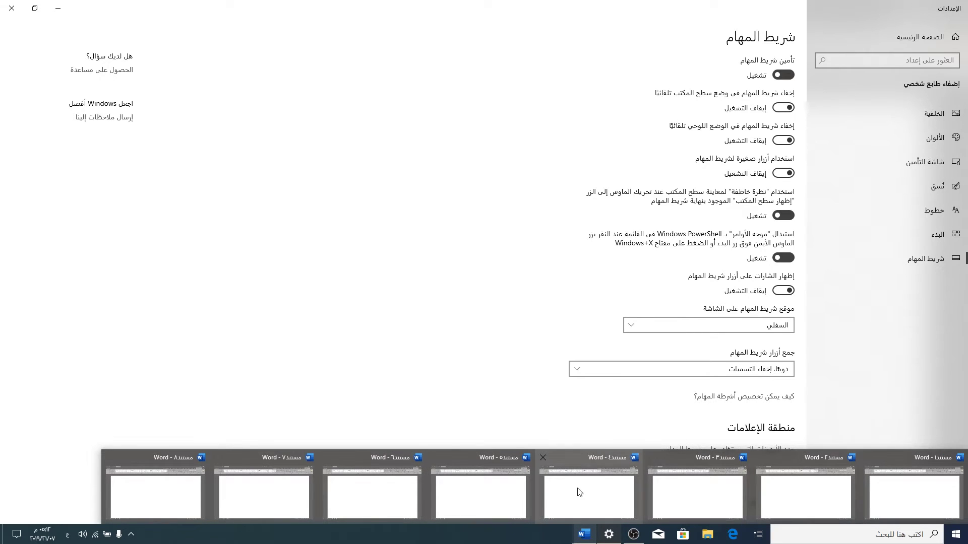
{"action": "left_click", "coordinate": [611, 488]}
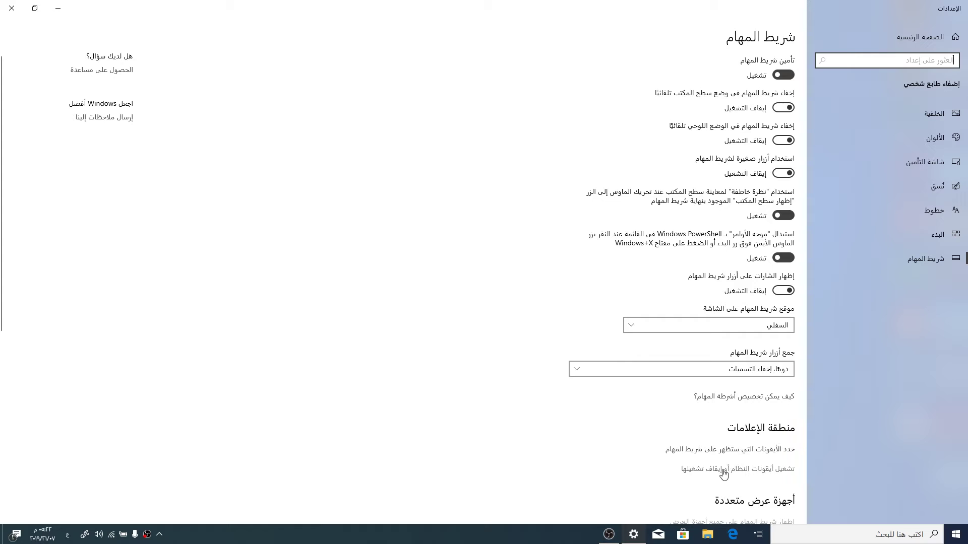
Review the page for selecting which icons appear on the taskbar and return to the taskbar settings.
{"action": "left_click", "coordinate": [736, 451]}
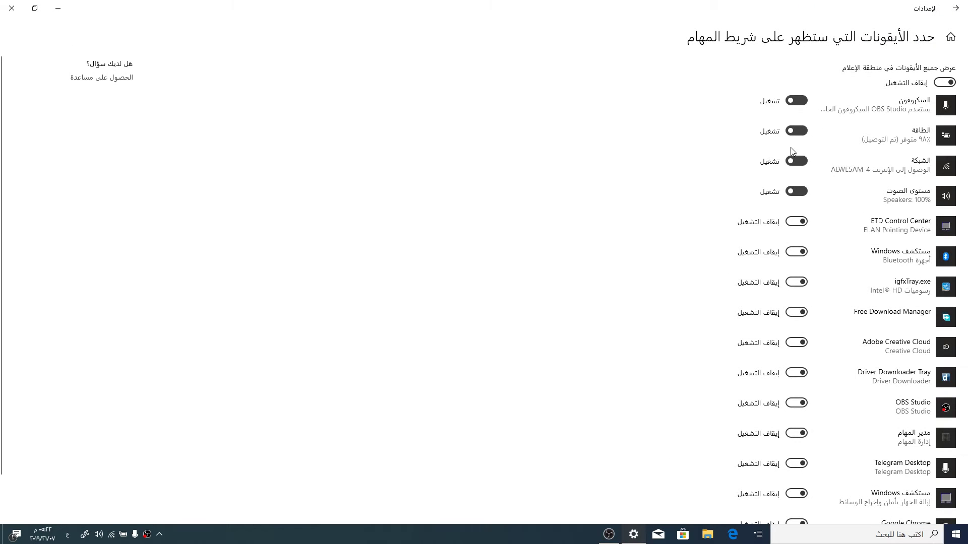
{"action": "scroll", "coordinate": [801, 237], "scroll_direction": "down", "scroll_amount": 1}
{"action": "scroll", "coordinate": [802, 254], "scroll_direction": "up", "scroll_amount": 1}
{"action": "left_click", "coordinate": [955, 8]}
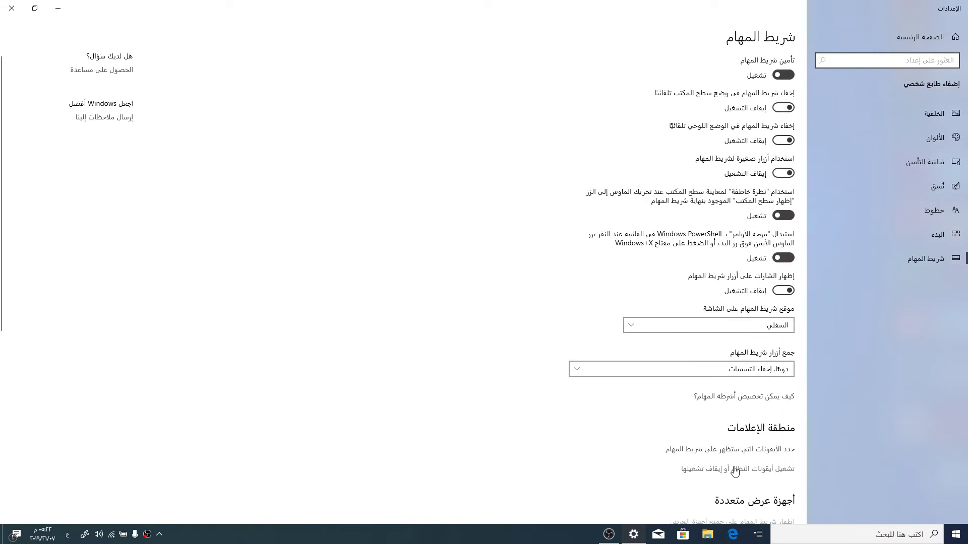
On the system icons page, turn off مساحة عمل Windows Ink and switch لوحة مفاتيح تعمل باللمس on and back off.
{"action": "left_click", "coordinate": [735, 470]}
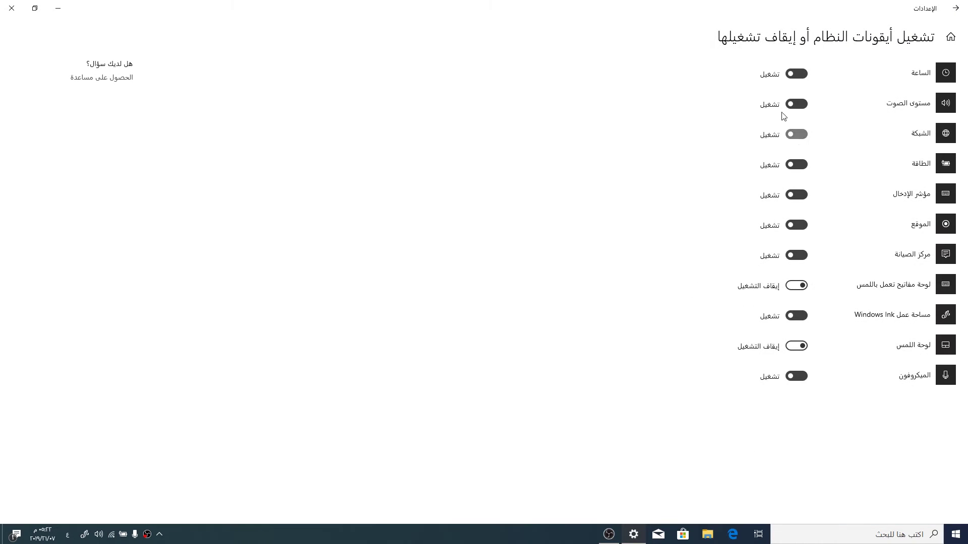
{"action": "left_click", "coordinate": [796, 316]}
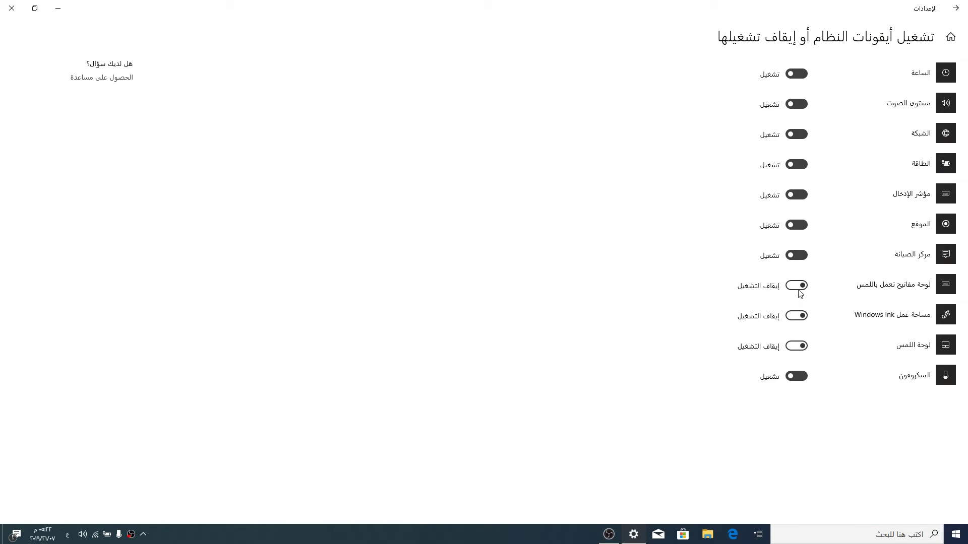
{"action": "left_click", "coordinate": [796, 286]}
{"action": "left_click", "coordinate": [799, 286]}
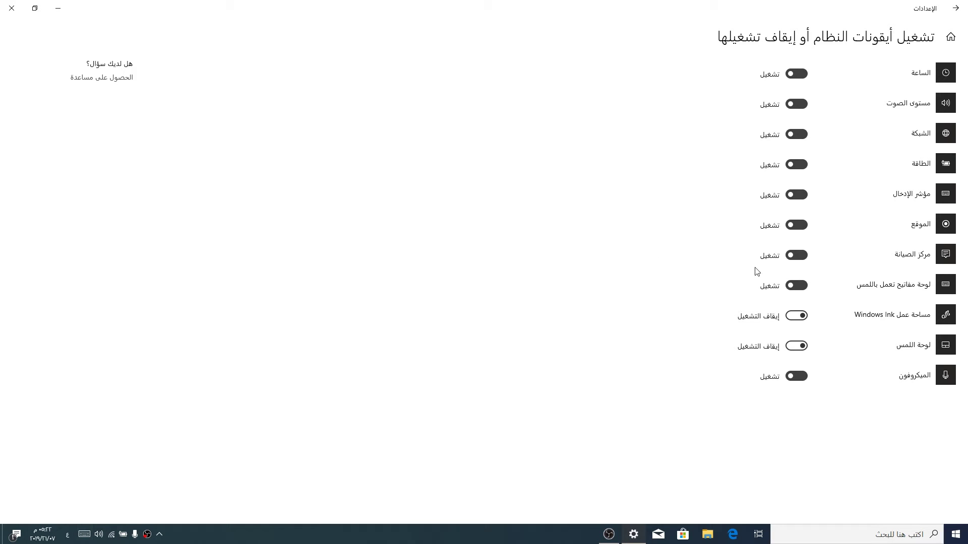
{"action": "left_click", "coordinate": [800, 291]}
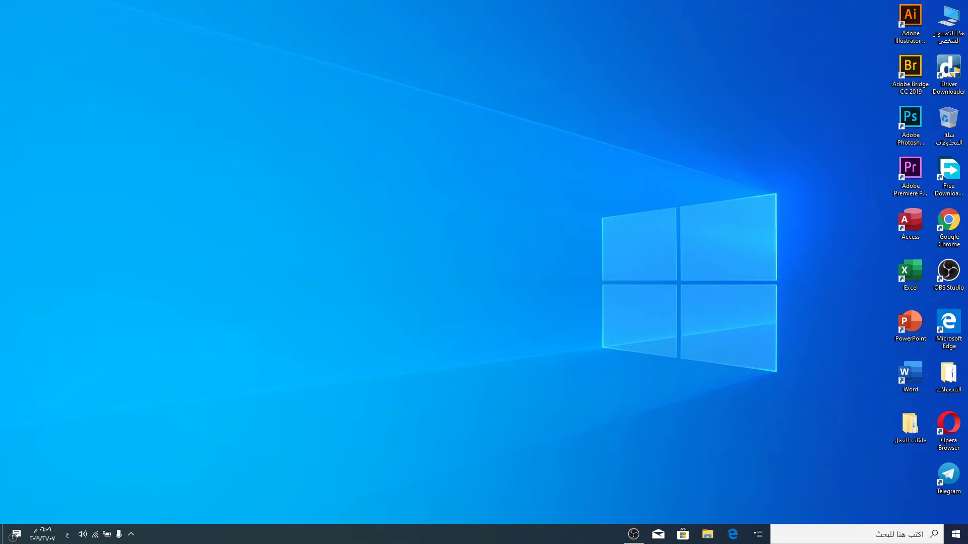
Open the البدء personalization settings and switch the app list in the Start menu off and back on.
{"action": "right_click", "coordinate": [422, 541]}
{"action": "left_click", "coordinate": [382, 527]}
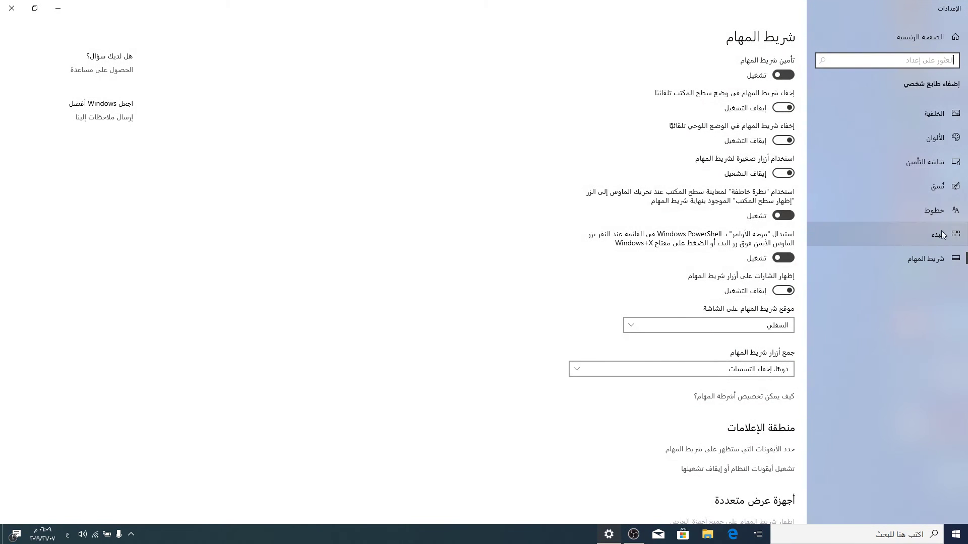
{"action": "left_click", "coordinate": [908, 233]}
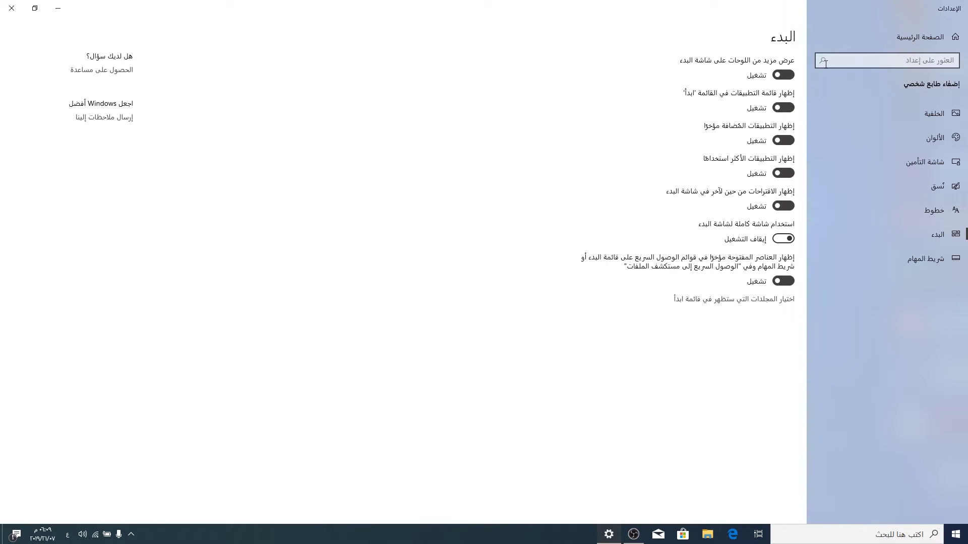
{"action": "left_click", "coordinate": [788, 112]}
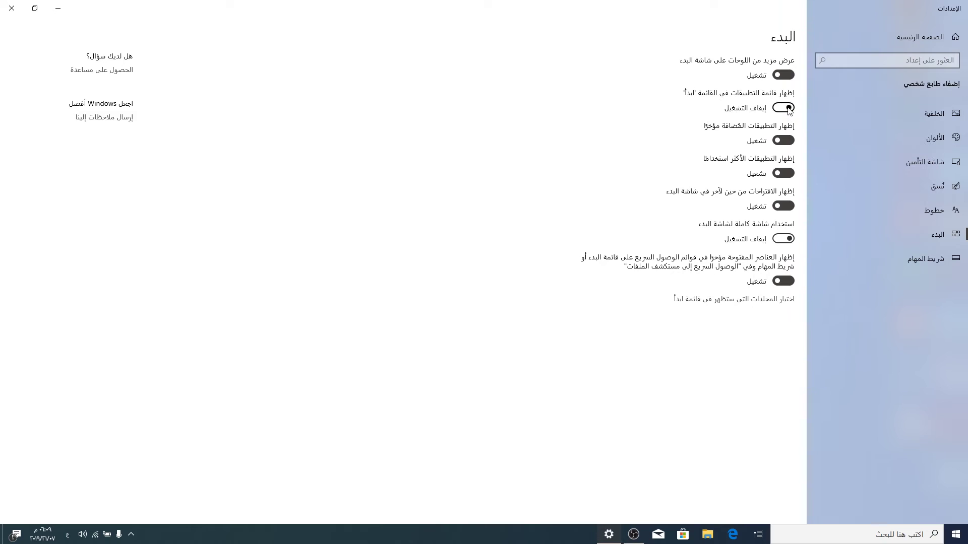
{"action": "left_click", "coordinate": [786, 109]}
Turn on full-screen Start, view the full-screen layout, and turn the option off again.
{"action": "left_click", "coordinate": [782, 238]}
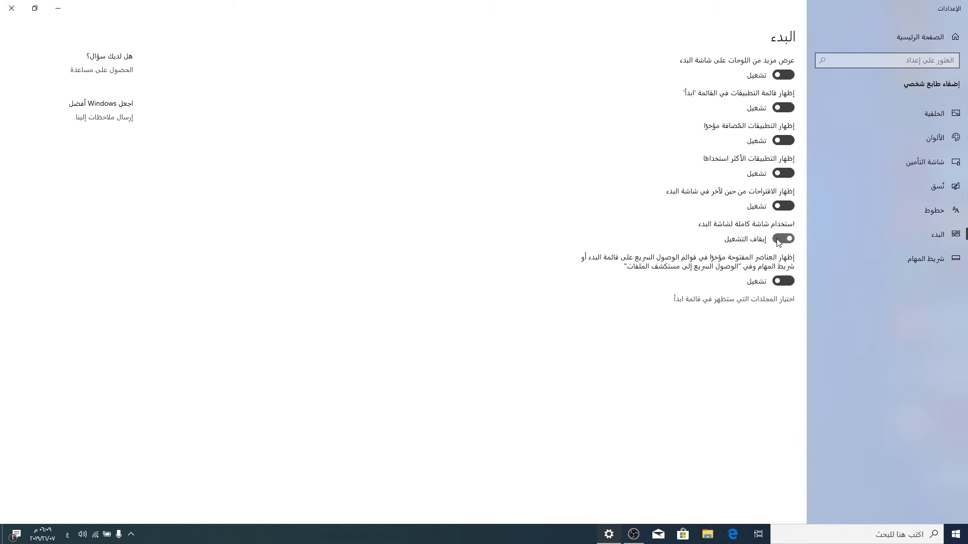
{"action": "left_click", "coordinate": [957, 535]}
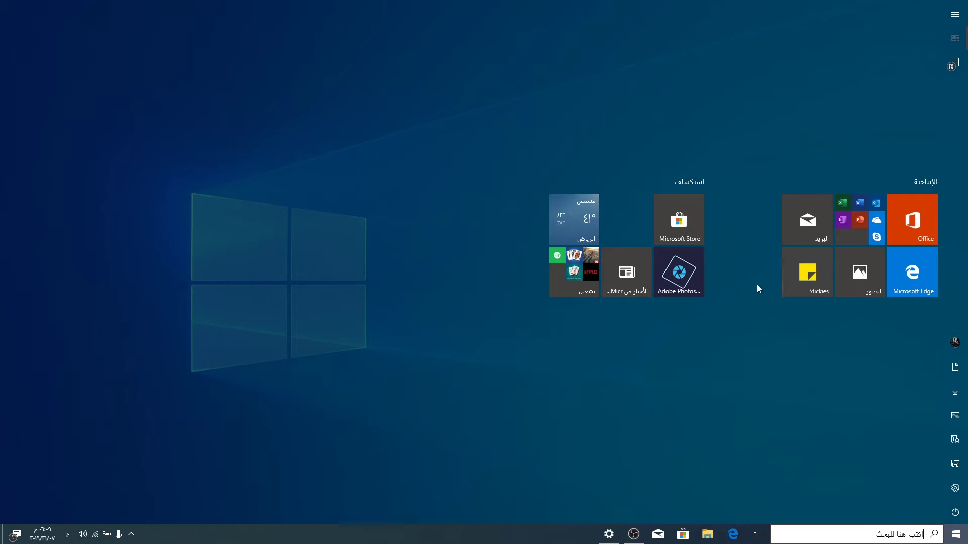
{"action": "key", "text": "Escape"}
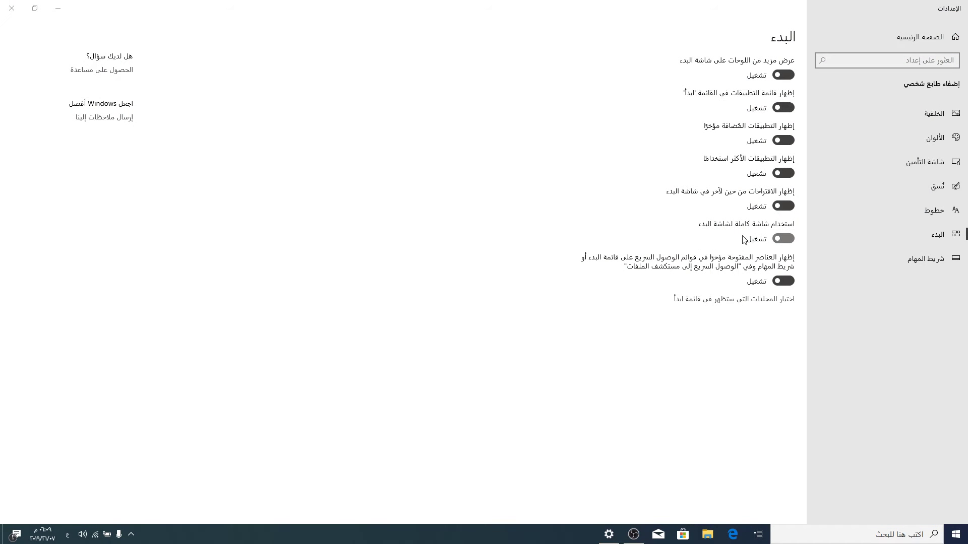
{"action": "left_click", "coordinate": [779, 239]}
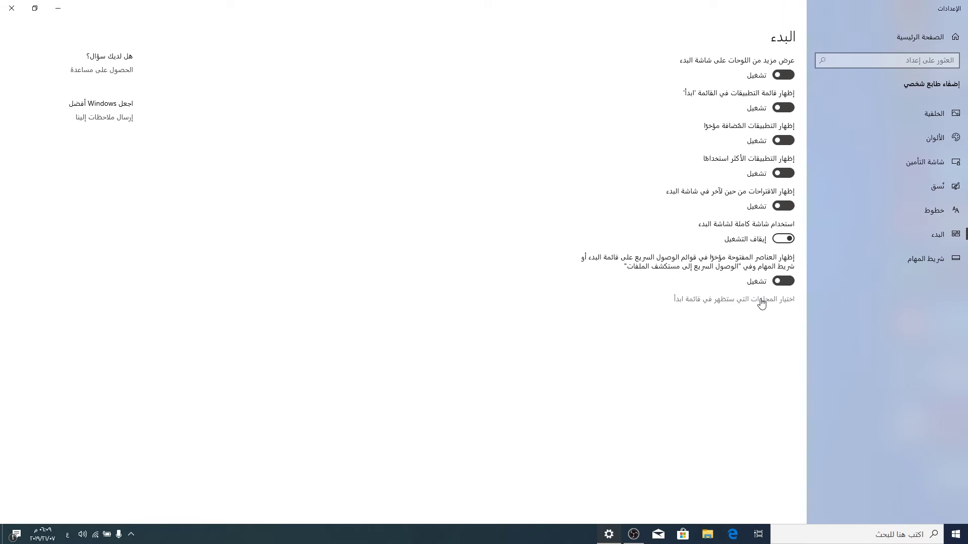
Open the page for choosing Start folders, then examine the Start menu's expanded folder shortcuts and account options.
{"action": "left_click", "coordinate": [718, 301]}
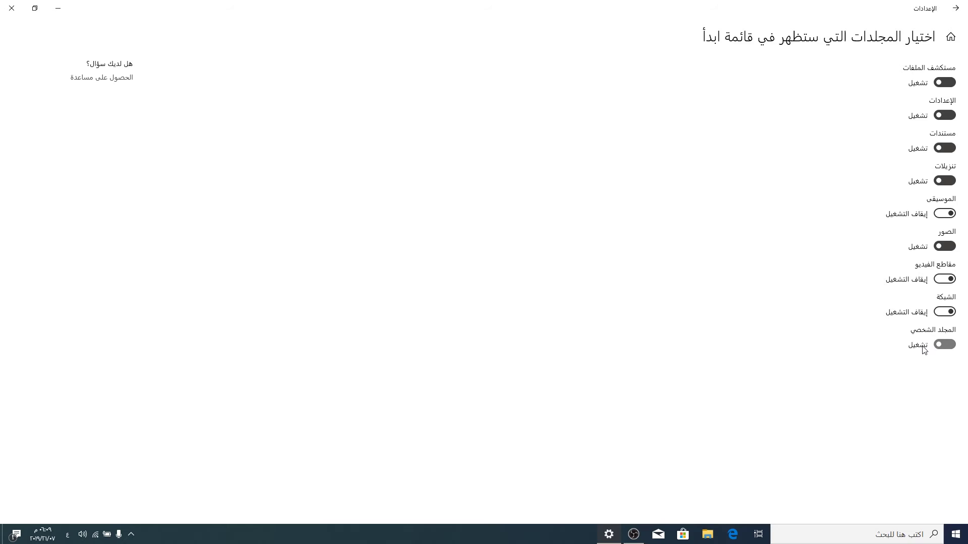
{"action": "left_click", "coordinate": [956, 535]}
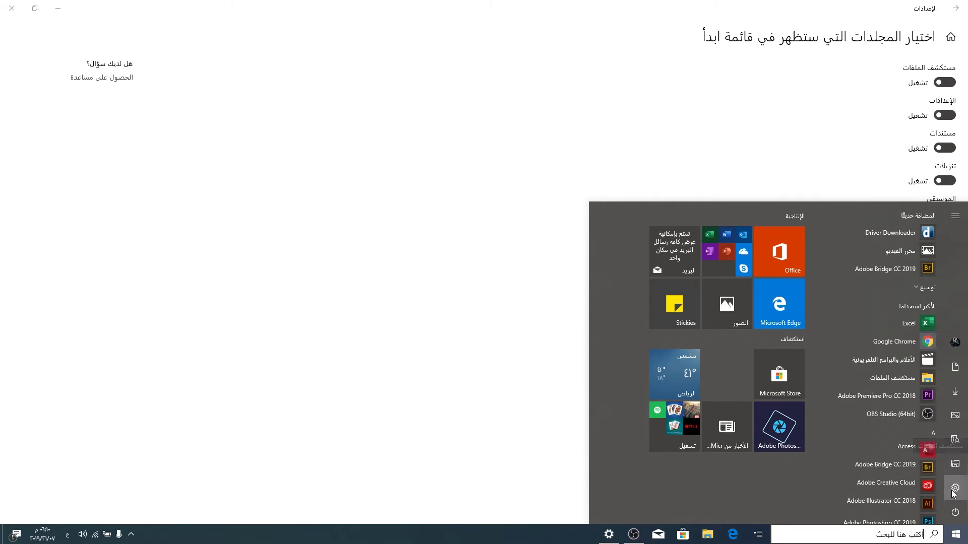
{"action": "left_click", "coordinate": [954, 221]}
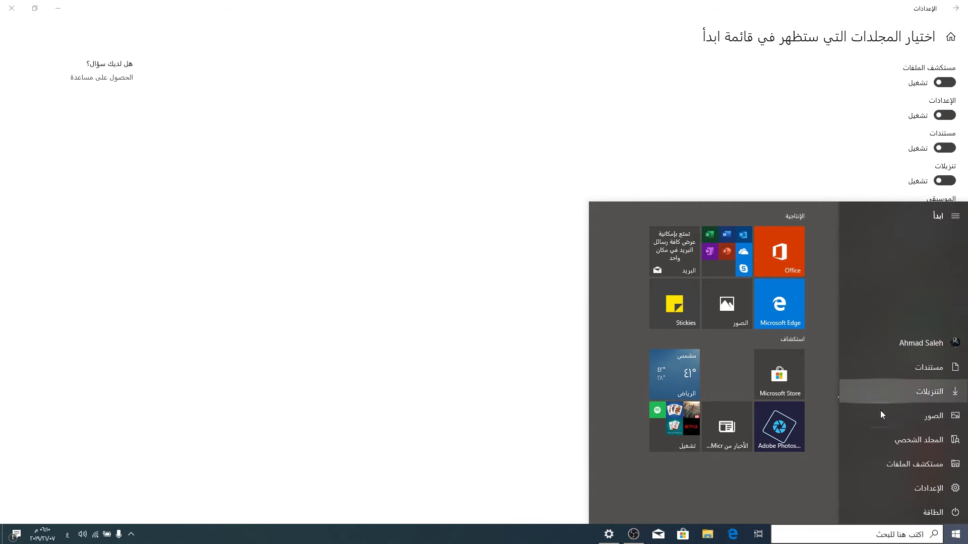
{"action": "left_click", "coordinate": [932, 341]}
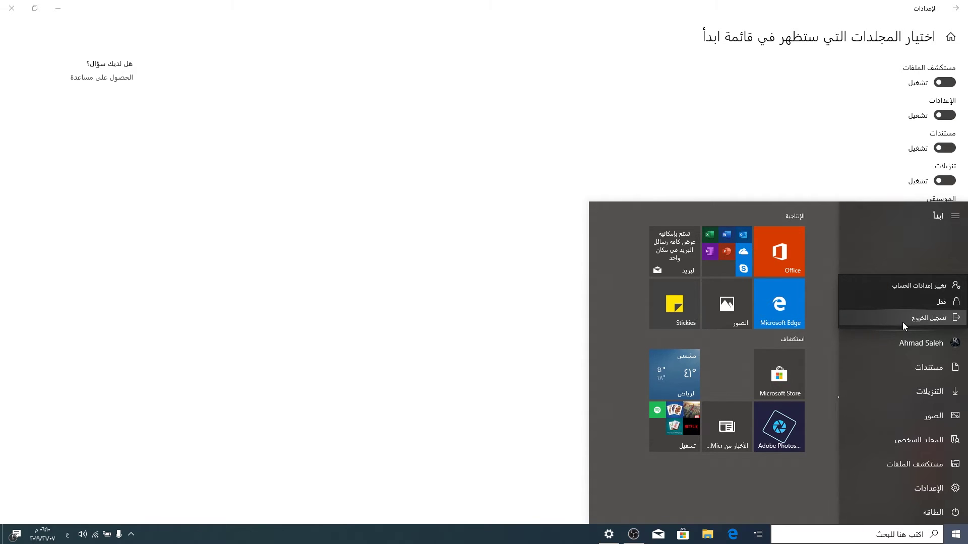
{"action": "left_click", "coordinate": [934, 301]}
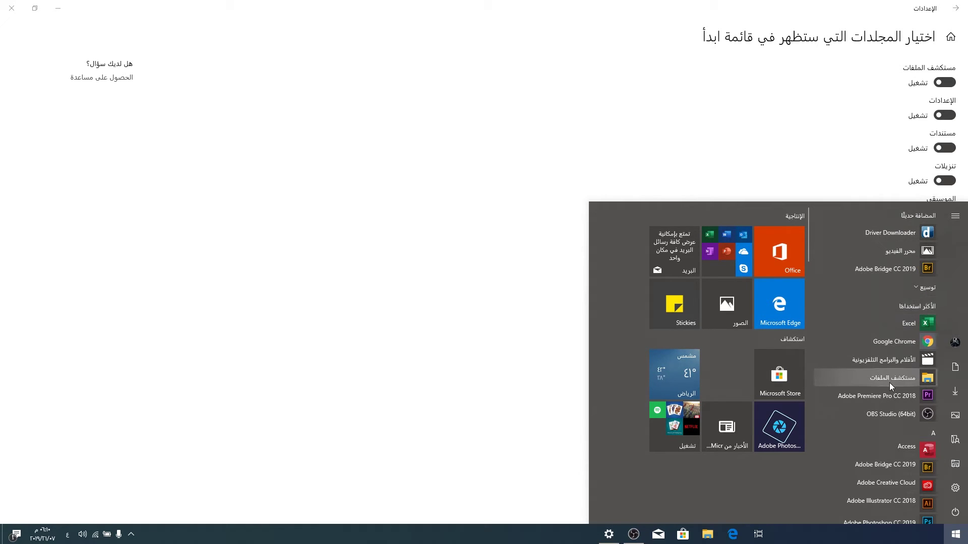
Browse the installed apps in the Start menu and jump to the apps under P through the letter index.
{"action": "scroll", "coordinate": [888, 437], "scroll_direction": "down", "scroll_amount": 1}
{"action": "scroll", "coordinate": [887, 437], "scroll_direction": "down", "scroll_amount": 5}
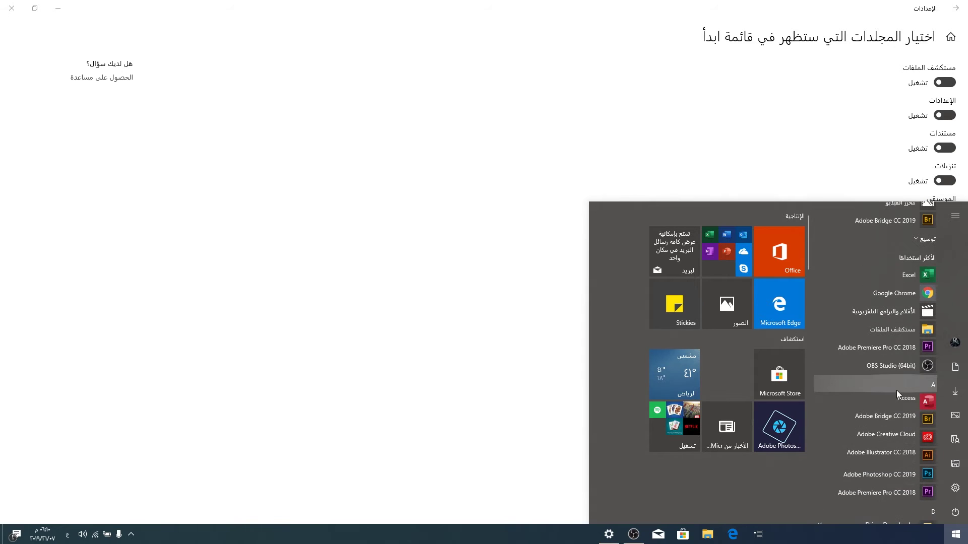
{"action": "scroll", "coordinate": [895, 392], "scroll_direction": "down", "scroll_amount": 5}
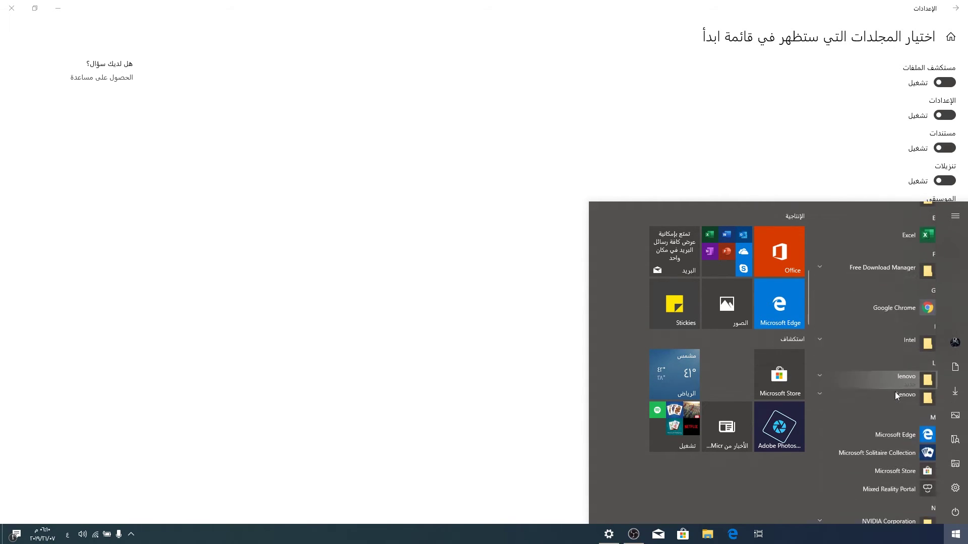
{"action": "scroll", "coordinate": [894, 392], "scroll_direction": "up", "scroll_amount": 4}
{"action": "scroll", "coordinate": [894, 391], "scroll_direction": "up", "scroll_amount": 6}
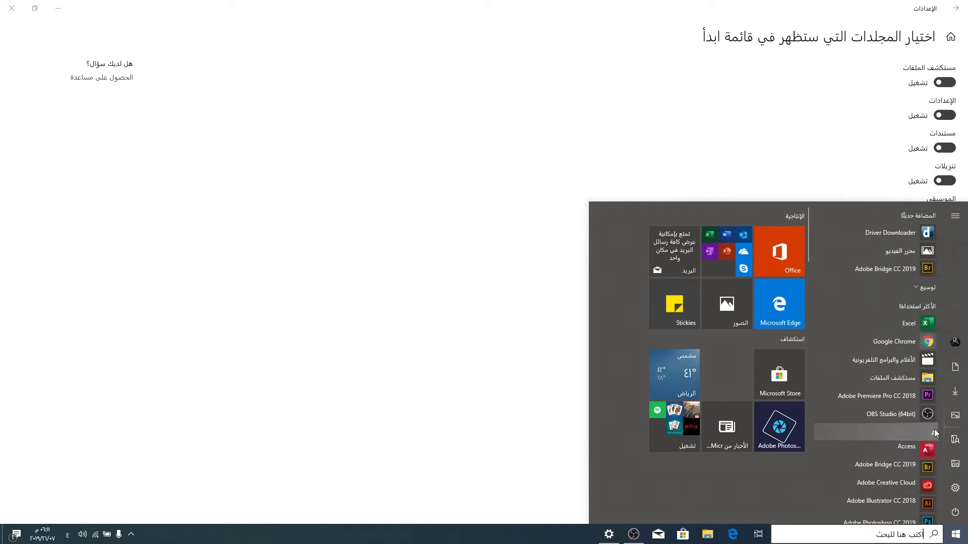
{"action": "scroll", "coordinate": [882, 425], "scroll_direction": "down", "scroll_amount": 1}
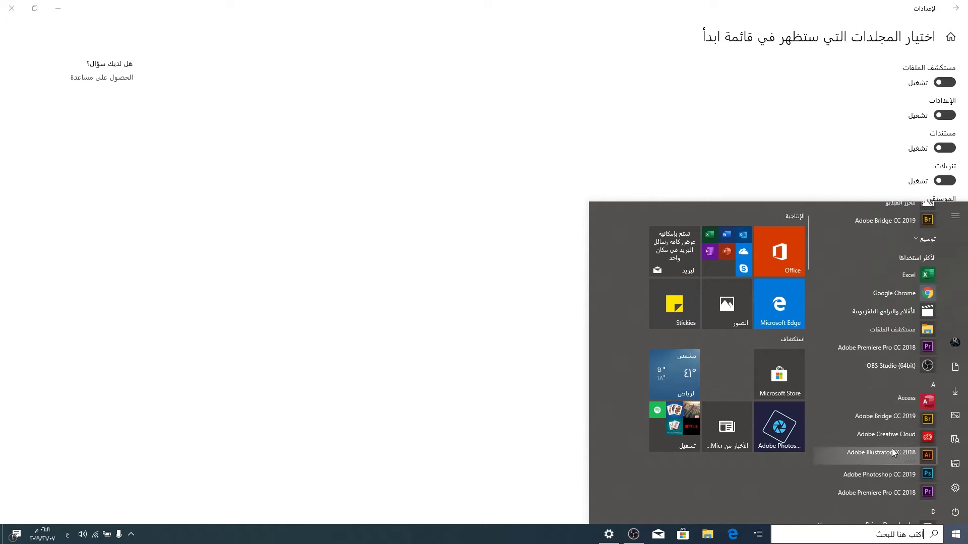
{"action": "left_click", "coordinate": [928, 384]}
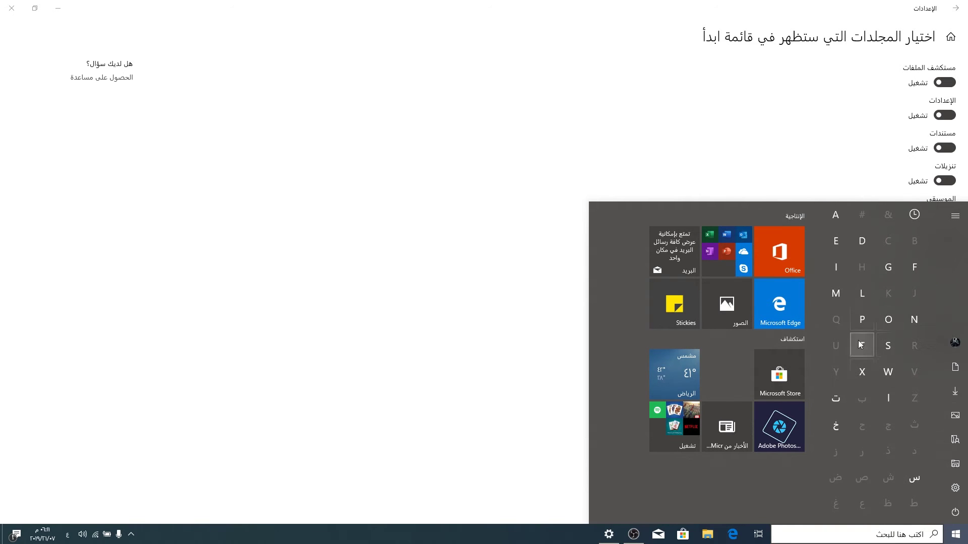
{"action": "left_click", "coordinate": [861, 314]}
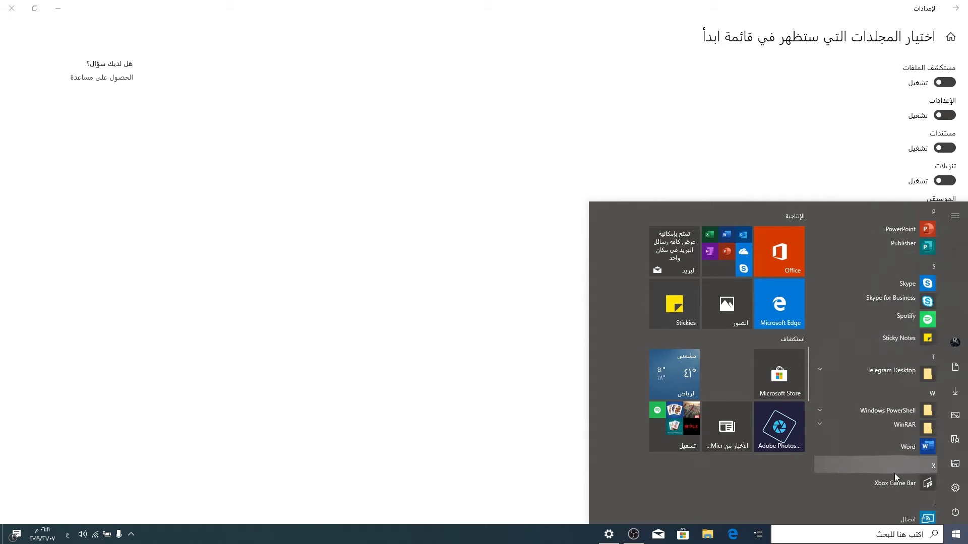
Use the letter index to jump to the app groups under W, ل and س in the Start menu.
{"action": "left_click", "coordinate": [930, 266]}
{"action": "left_click", "coordinate": [879, 301]}
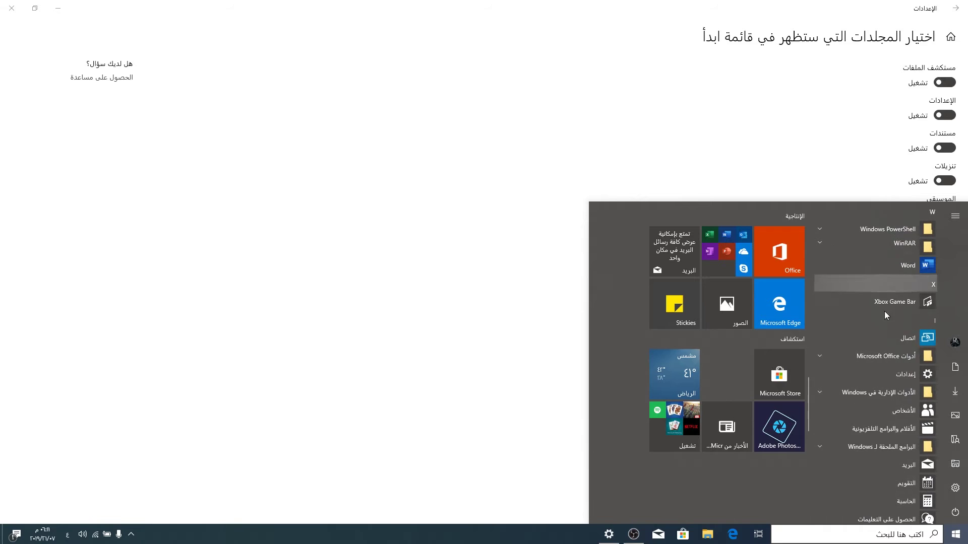
{"action": "left_click", "coordinate": [929, 321]}
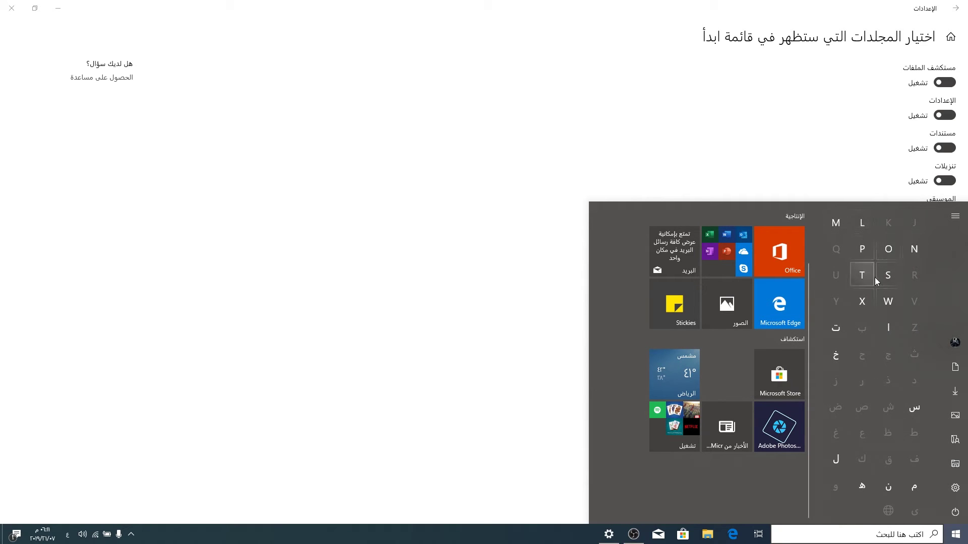
{"action": "left_click", "coordinate": [888, 301]}
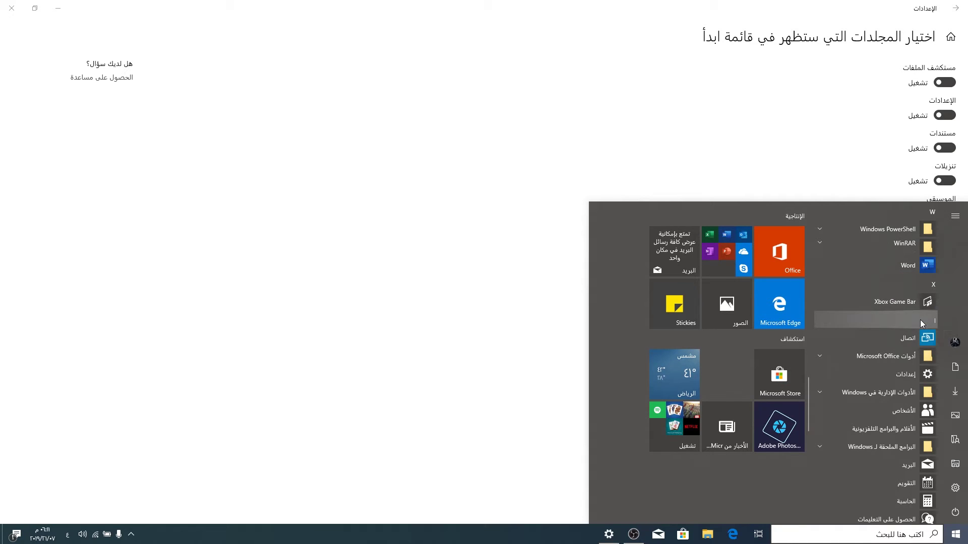
{"action": "left_click", "coordinate": [917, 284]}
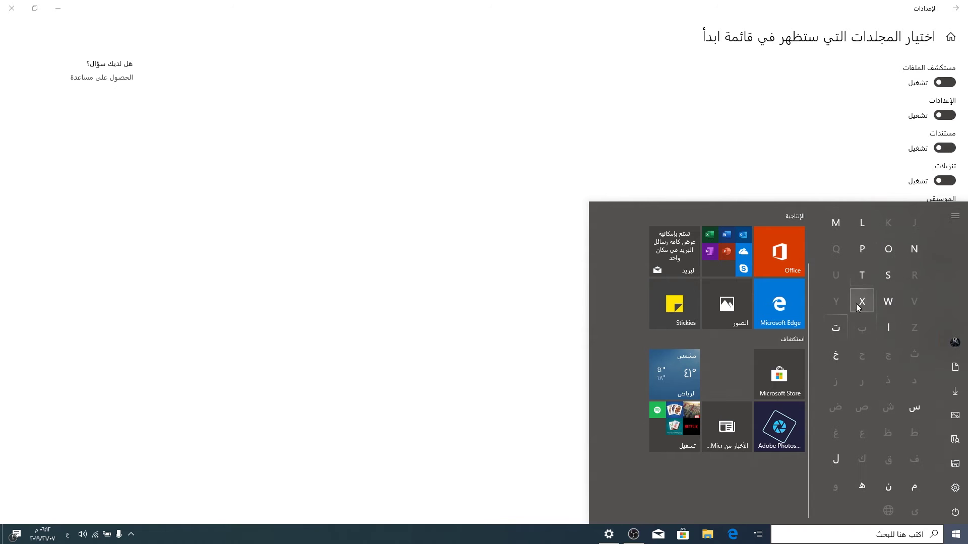
{"action": "left_click", "coordinate": [838, 460]}
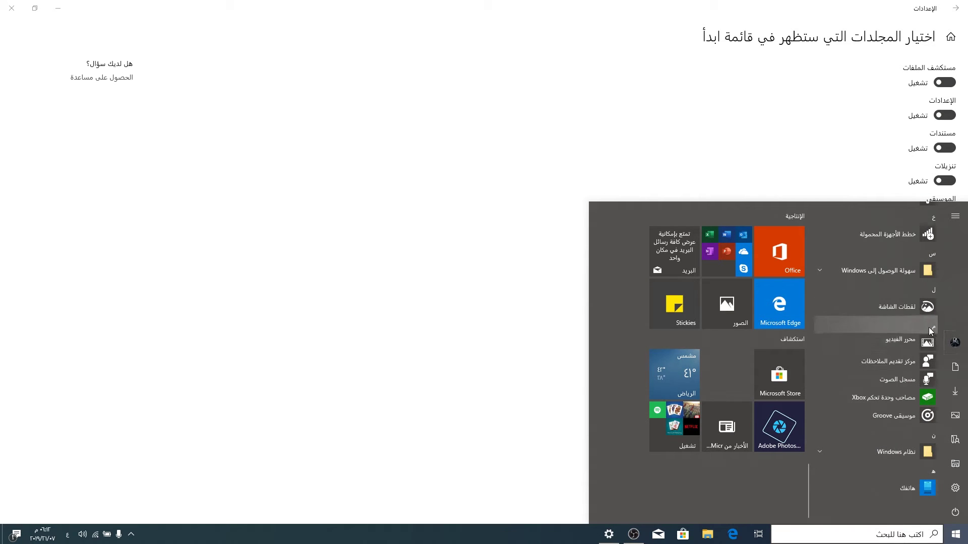
{"action": "left_click", "coordinate": [906, 327]}
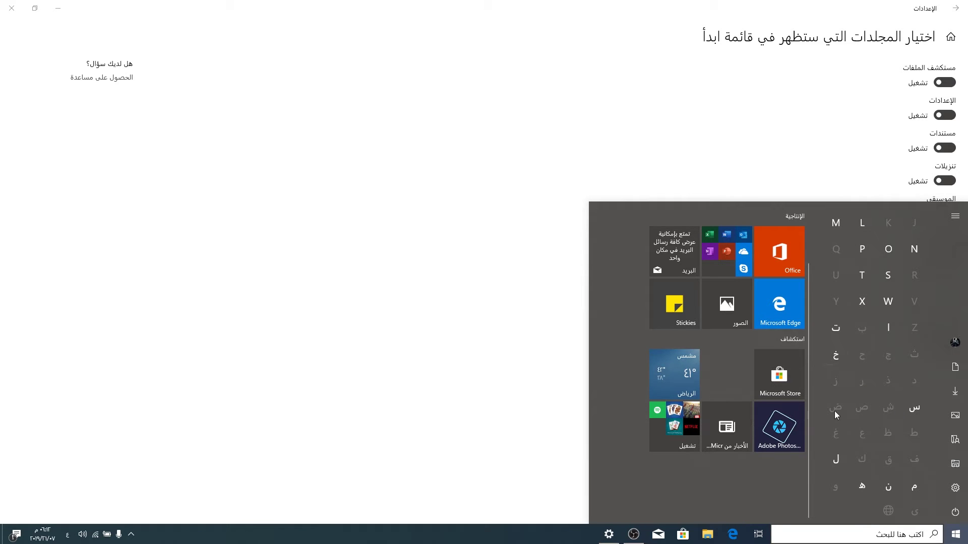
{"action": "left_click", "coordinate": [914, 408]}
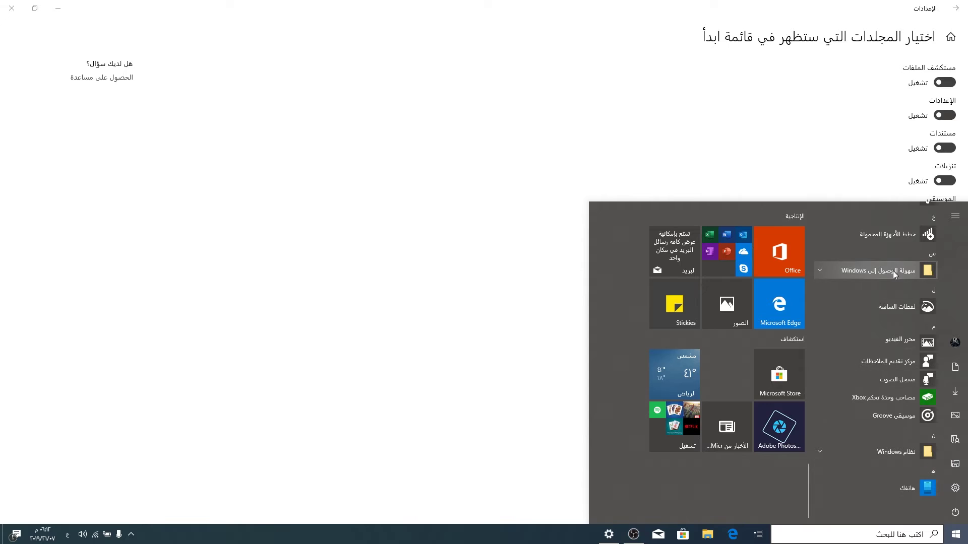
Review the Start menu's power options and the shutdown and sign-out choices in the Start shortcut menu.
{"action": "double_click", "coordinate": [960, 535]}
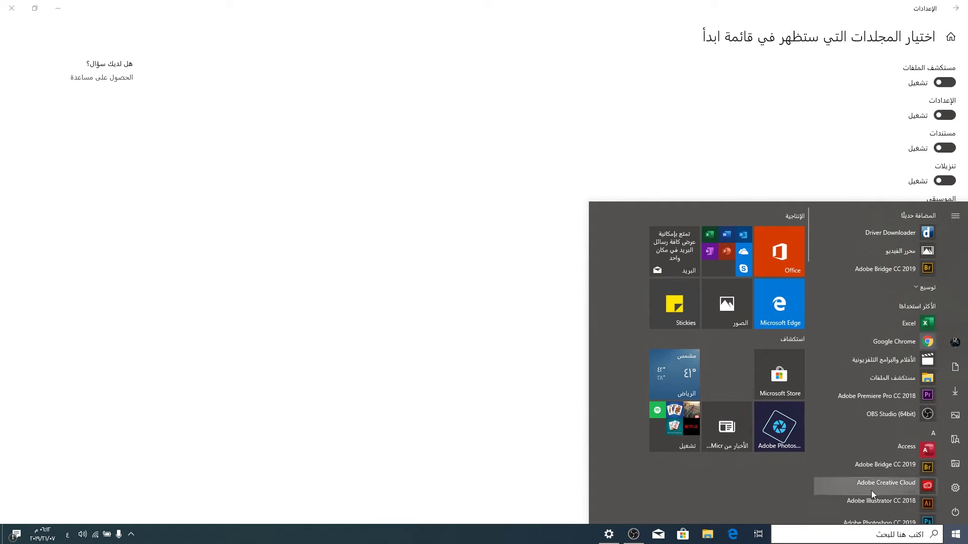
{"action": "left_click", "coordinate": [956, 513]}
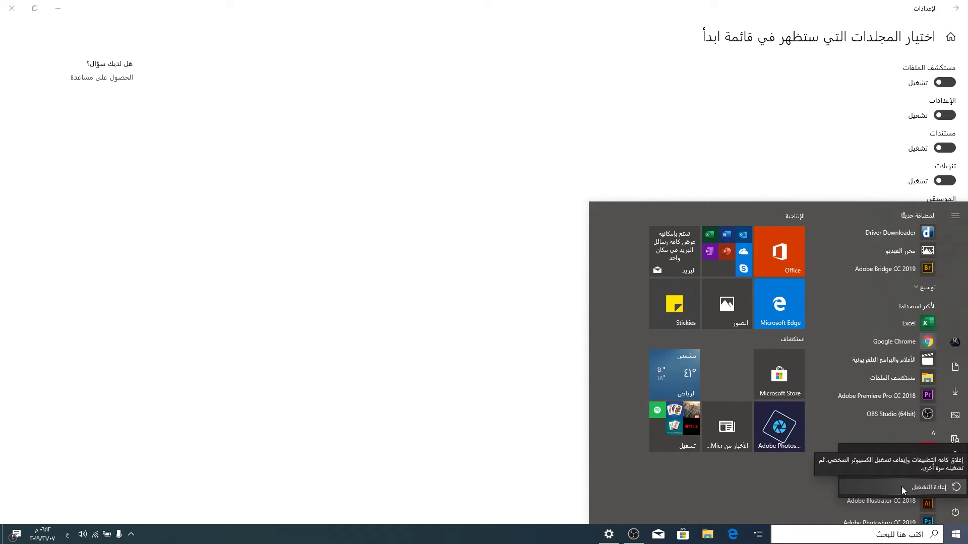
{"action": "right_click", "coordinate": [956, 532]}
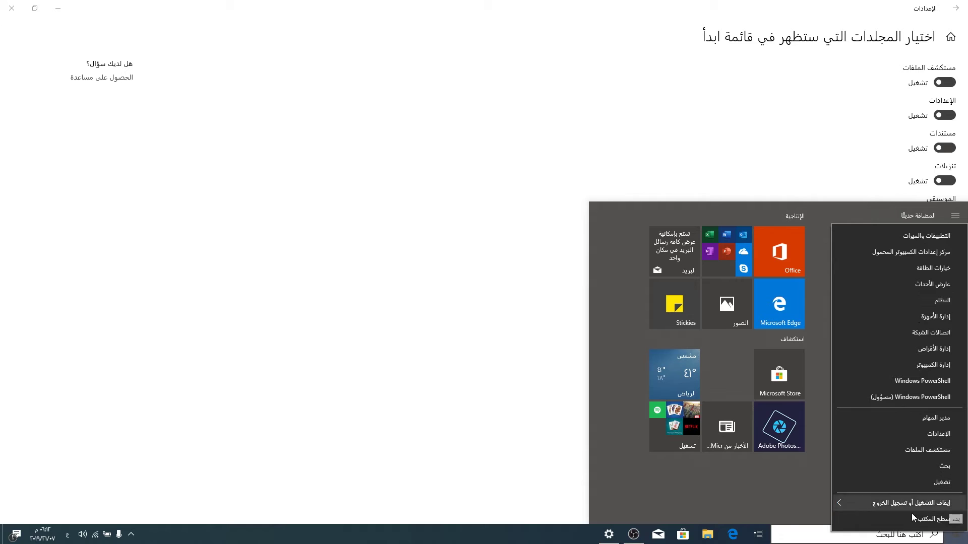
{"action": "mouse_move", "coordinate": [908, 508]}
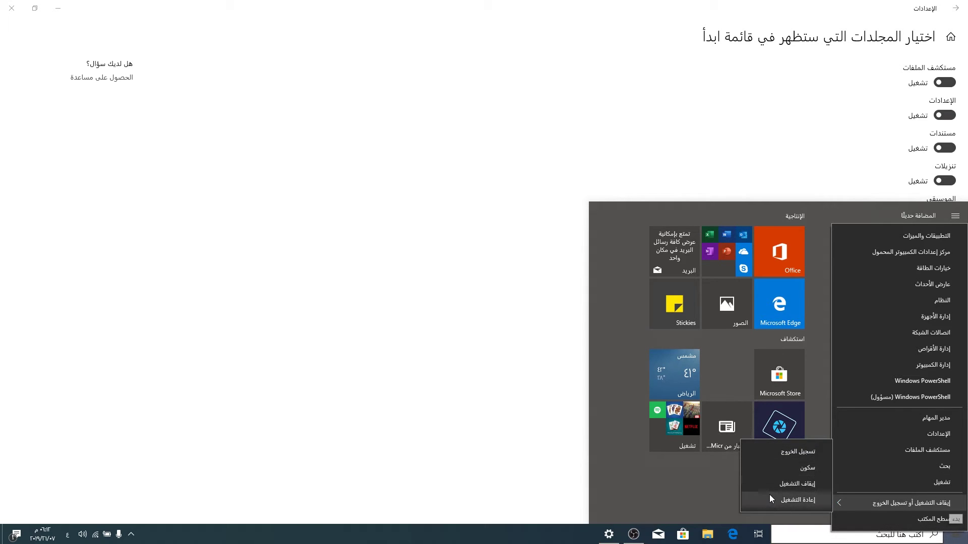
{"action": "left_click", "coordinate": [957, 519]}
{"action": "left_click", "coordinate": [956, 533]}
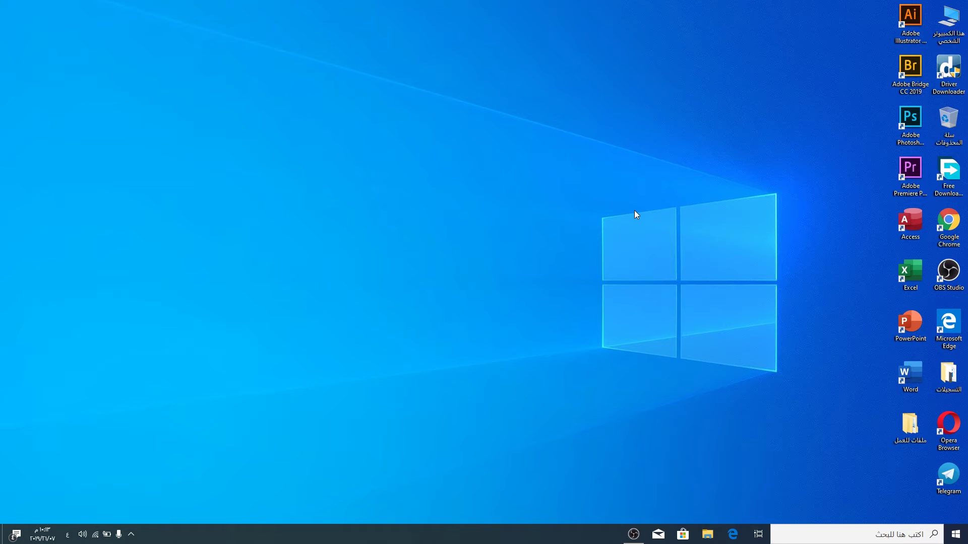
Open هذا الكمبيوتر الشخصي from the desktop.
{"action": "double_click", "coordinate": [949, 20]}
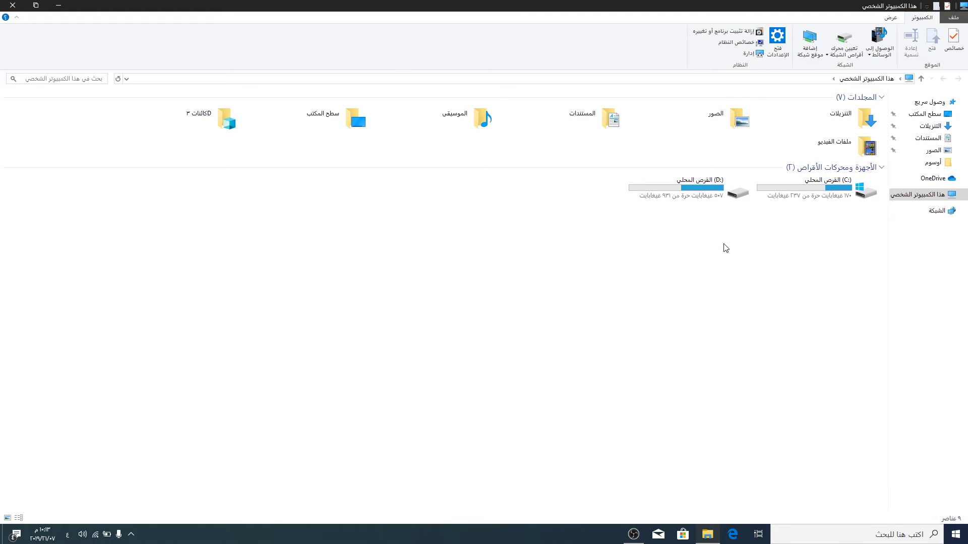
Widen the navigation pane and expand هذا الكمبيوتر الشخصي in the folder tree.
{"action": "left_click_drag", "start_coordinate": [887, 252], "coordinate": [853, 247]}
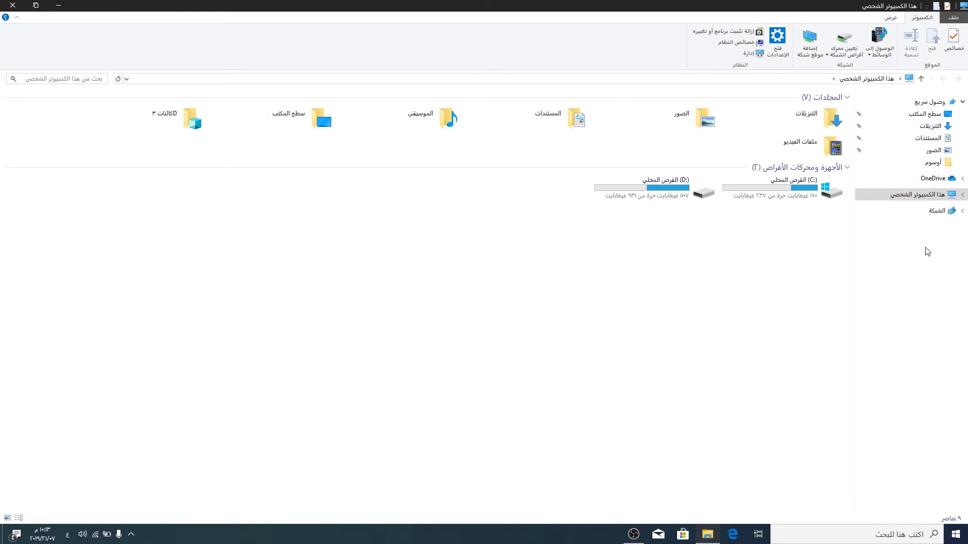
{"action": "left_click", "coordinate": [962, 195]}
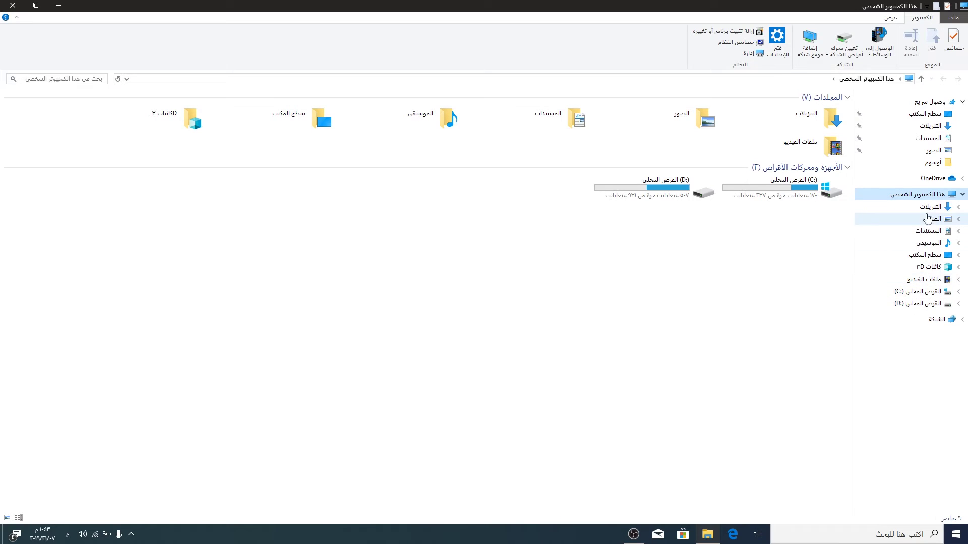
Examine the subfolders of سطح المكتب and ملفات للعمل in the folder tree, then collapse both branches.
{"action": "left_click", "coordinate": [958, 255]}
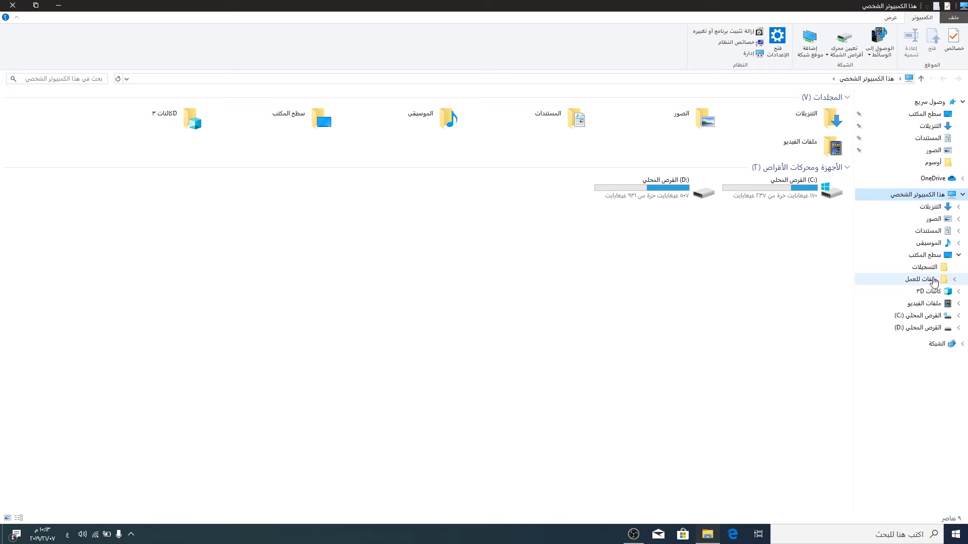
{"action": "left_click", "coordinate": [957, 281]}
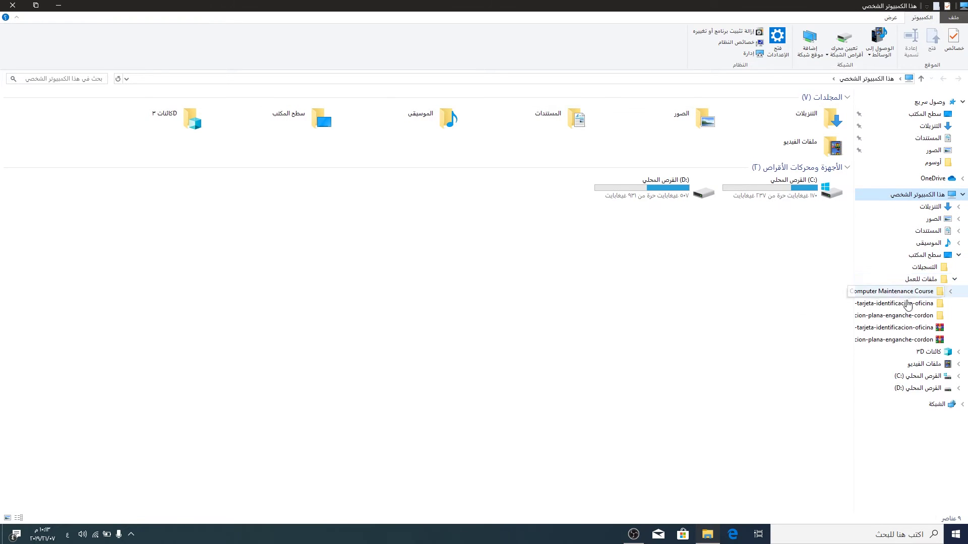
{"action": "left_click", "coordinate": [957, 282]}
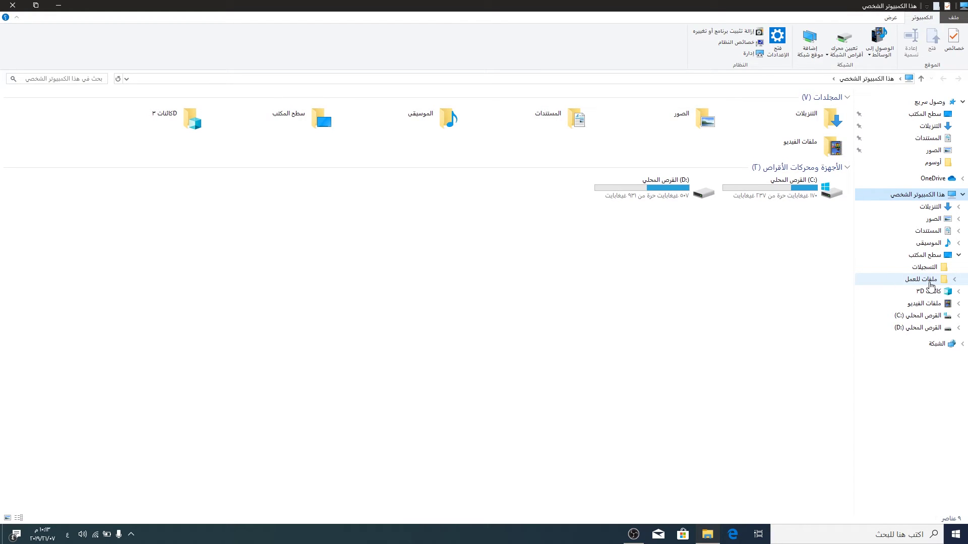
{"action": "left_click", "coordinate": [958, 255]}
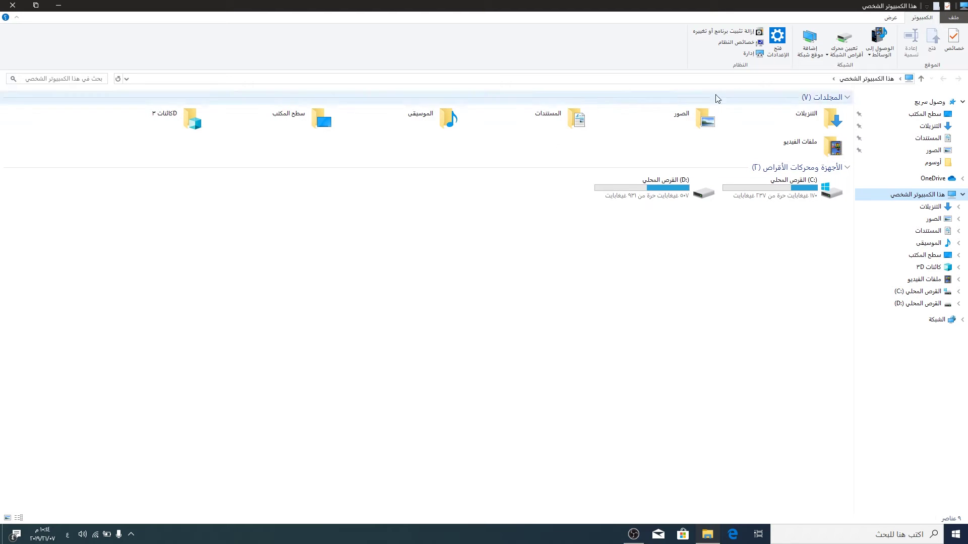
Go to the folder C:\Windows\Help by entering its path.
{"action": "left_click", "coordinate": [637, 79]}
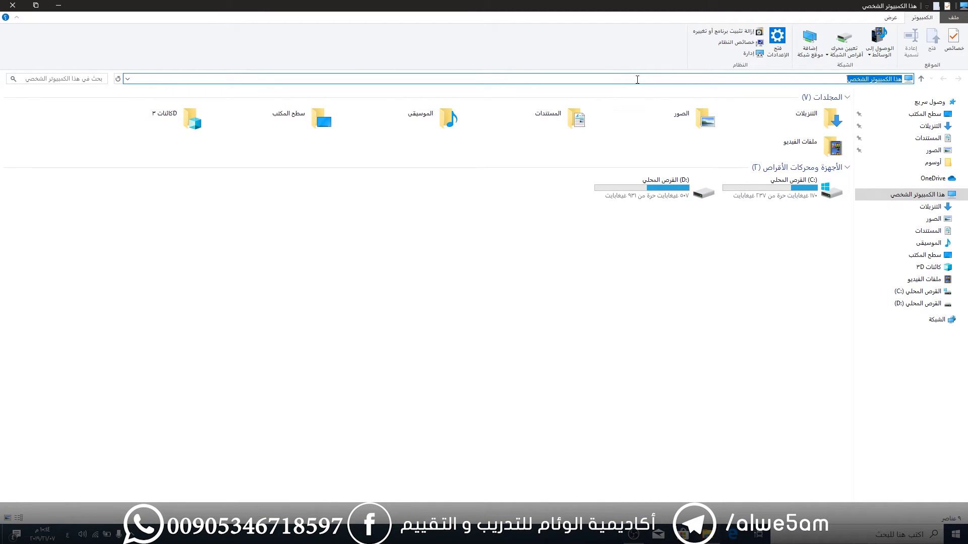
{"action": "type", "text": "C:\\Windows\\Help"}
{"action": "key", "text": "Return"}
Go to the D:\ drive by entering its path, and open the C: drive from the folder tree.
{"action": "left_click", "coordinate": [690, 79]}
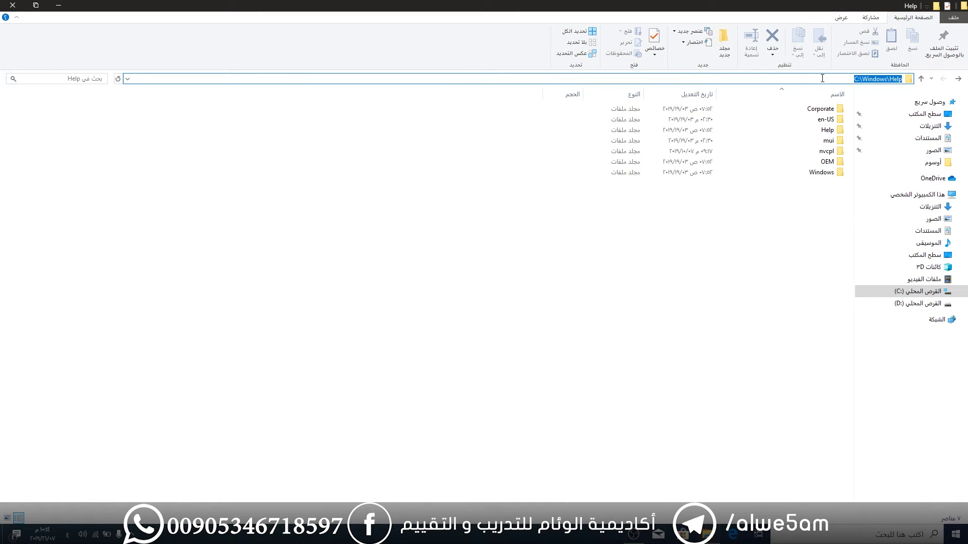
{"action": "type", "text": "d"}
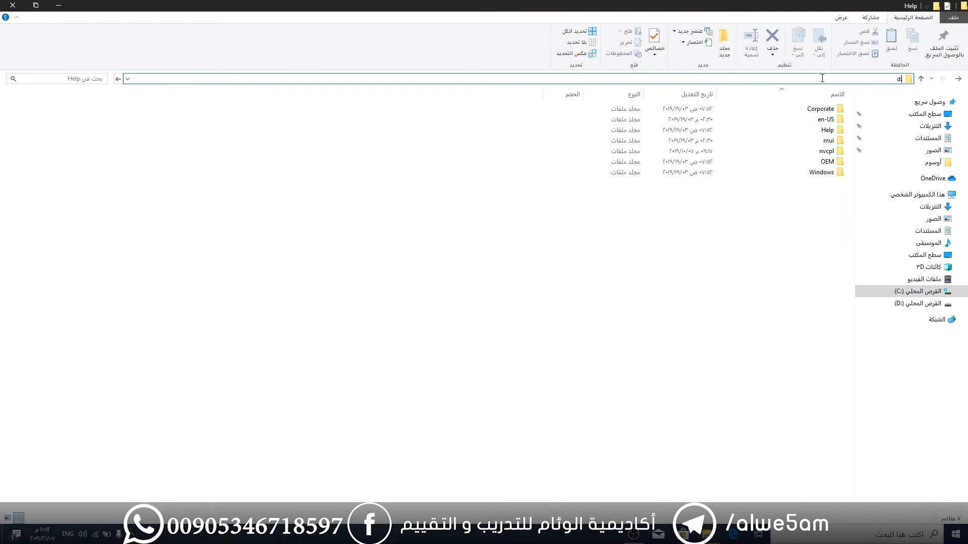
{"action": "type", "text": ":\\"}
{"action": "key", "text": "Return"}
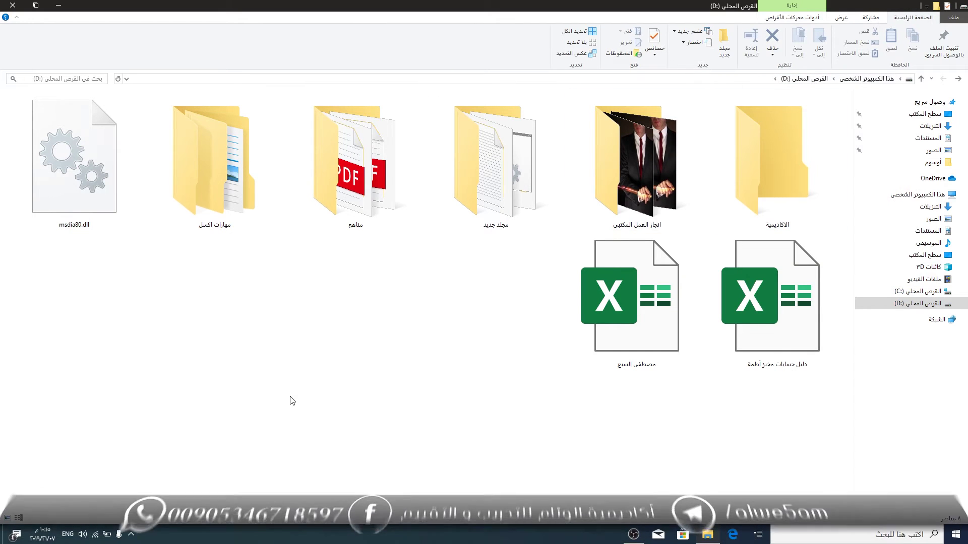
{"action": "left_click", "coordinate": [918, 292]}
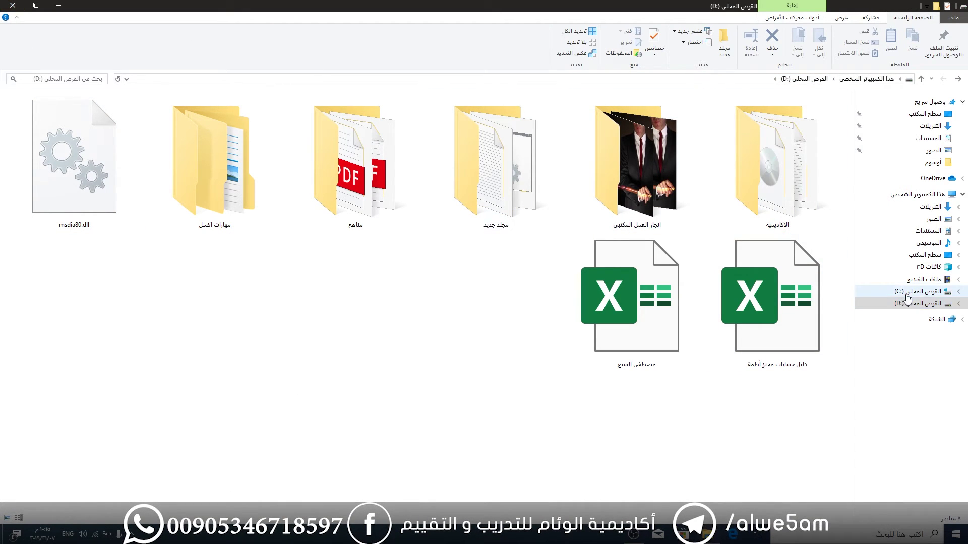
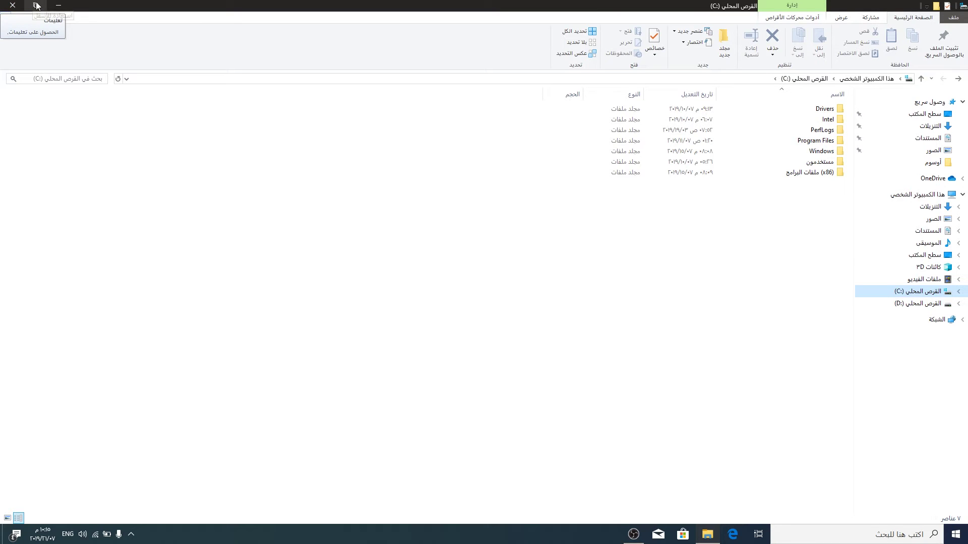
Minimise the C: drive window and bring it back onto the screen.
{"action": "left_click", "coordinate": [56, 5]}
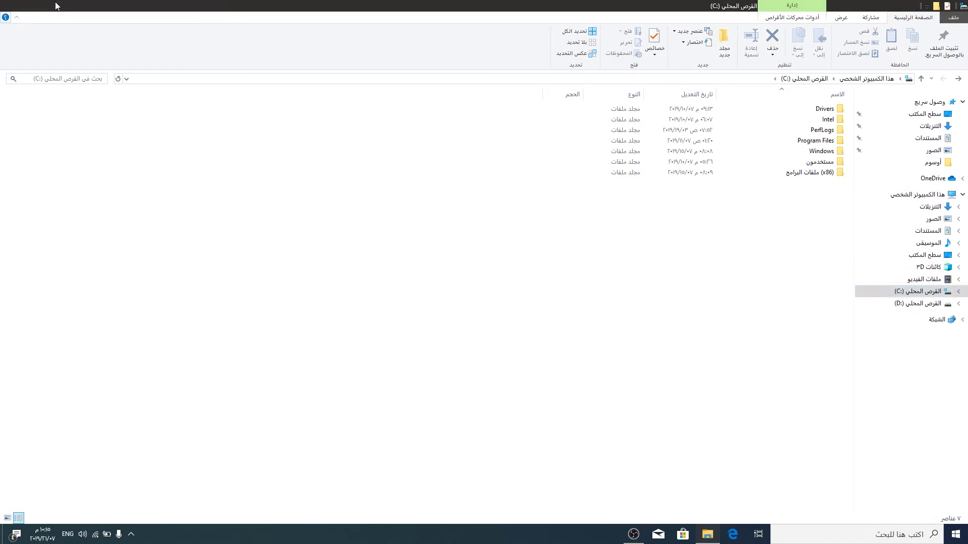
{"action": "left_click", "coordinate": [706, 537]}
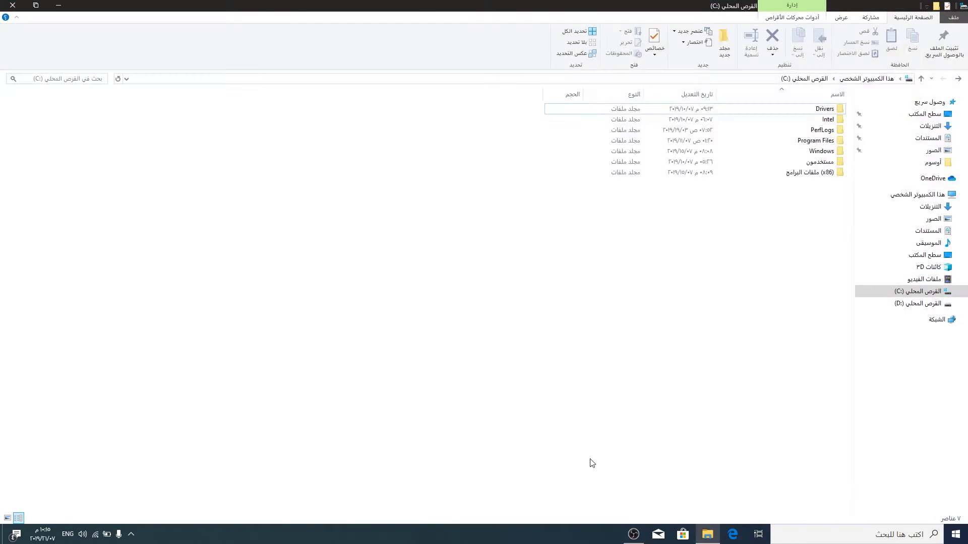
Restore the C: drive window to its smaller size, move it around the desktop and maximise it again.
{"action": "left_click", "coordinate": [36, 6]}
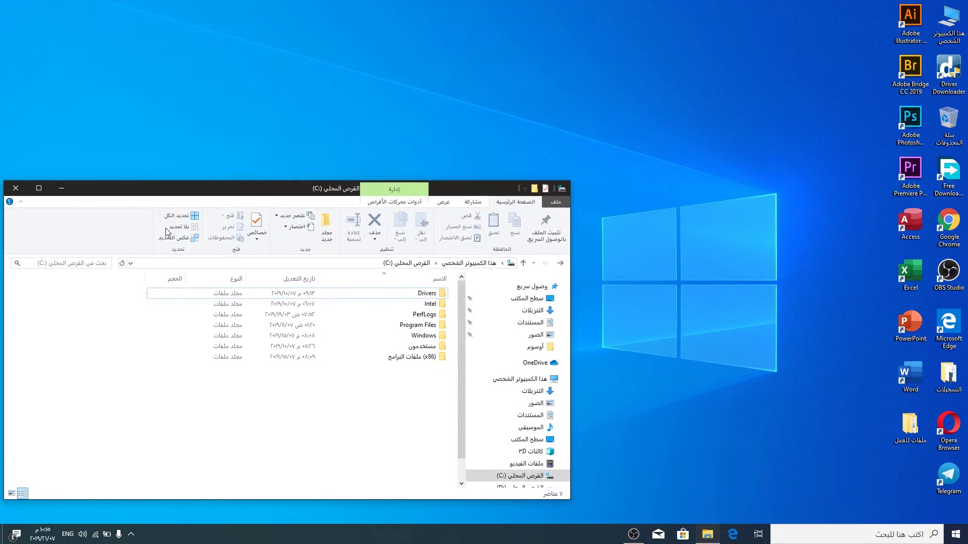
{"action": "left_click_drag", "start_coordinate": [191, 189], "coordinate": [415, 103]}
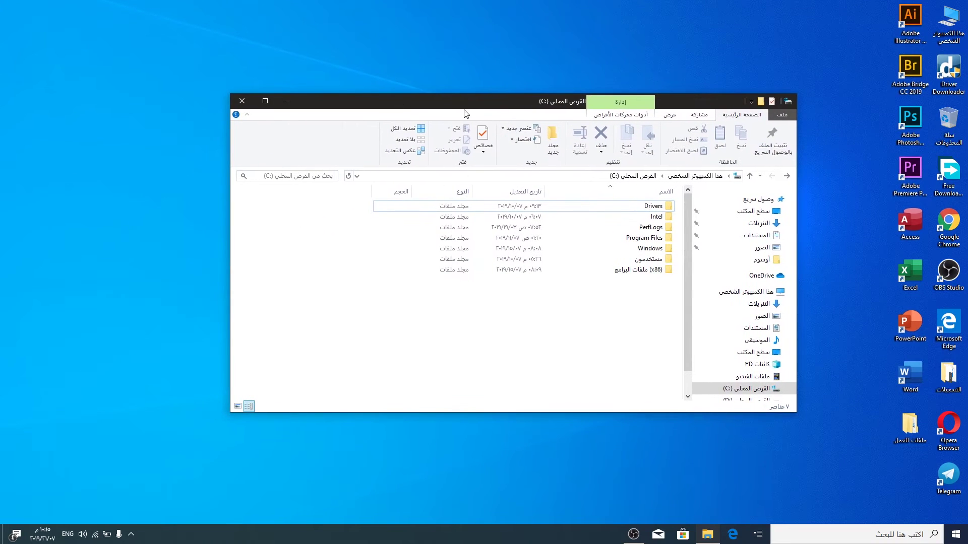
{"action": "left_click_drag", "start_coordinate": [529, 104], "coordinate": [409, 63]}
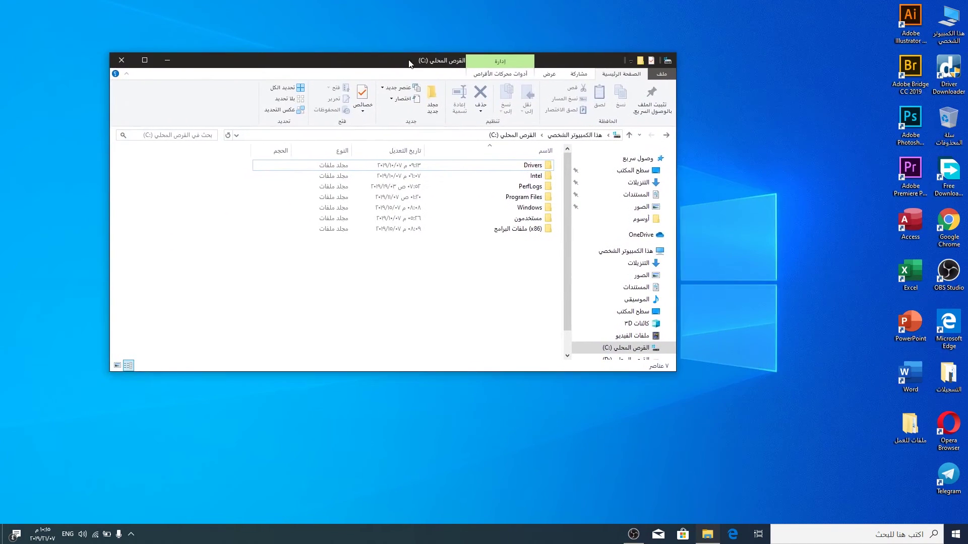
{"action": "double_click", "coordinate": [363, 59]}
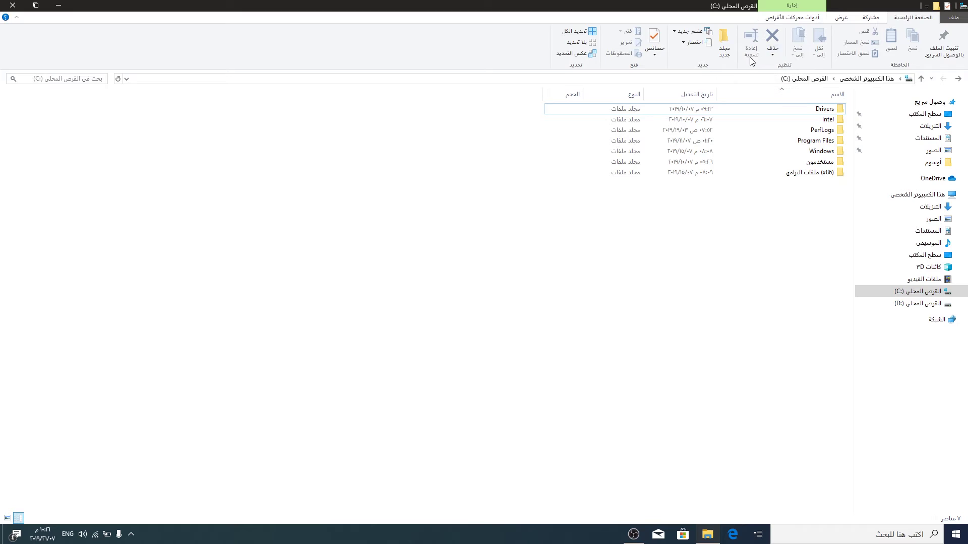
Review the available delete options and close the list without choosing one.
{"action": "left_click", "coordinate": [772, 55]}
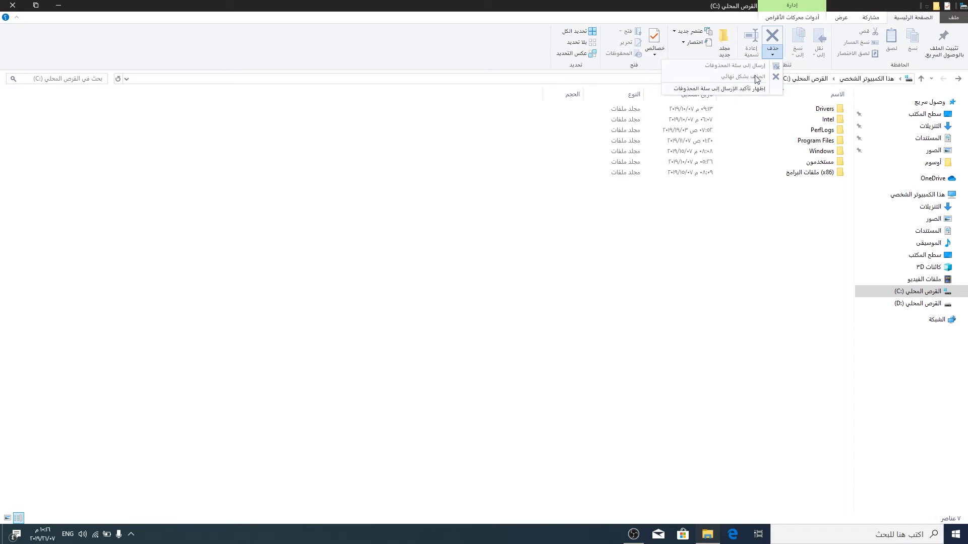
{"action": "left_click", "coordinate": [776, 7]}
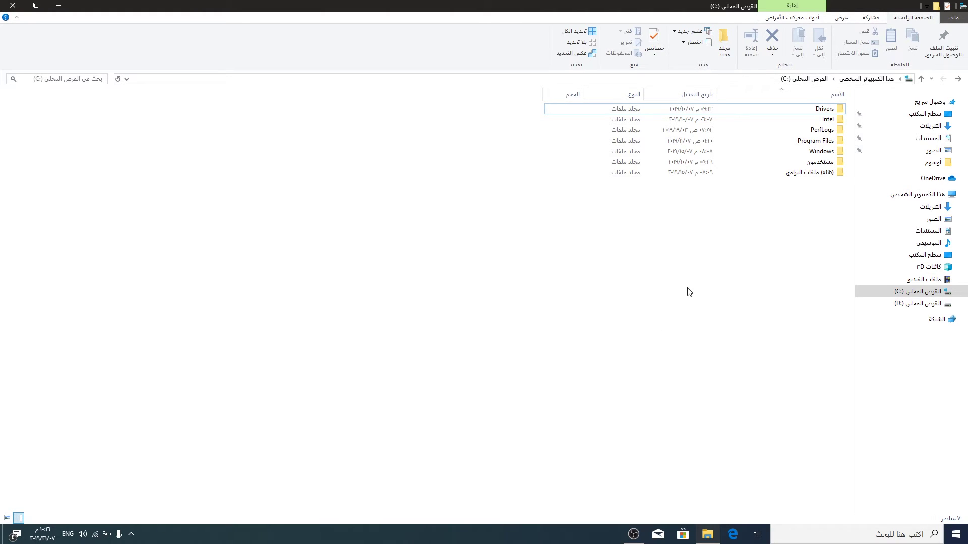
Create a new folder in the C: drive with its default name and delete it.
{"action": "key", "text": "ctrl+shift+n"}
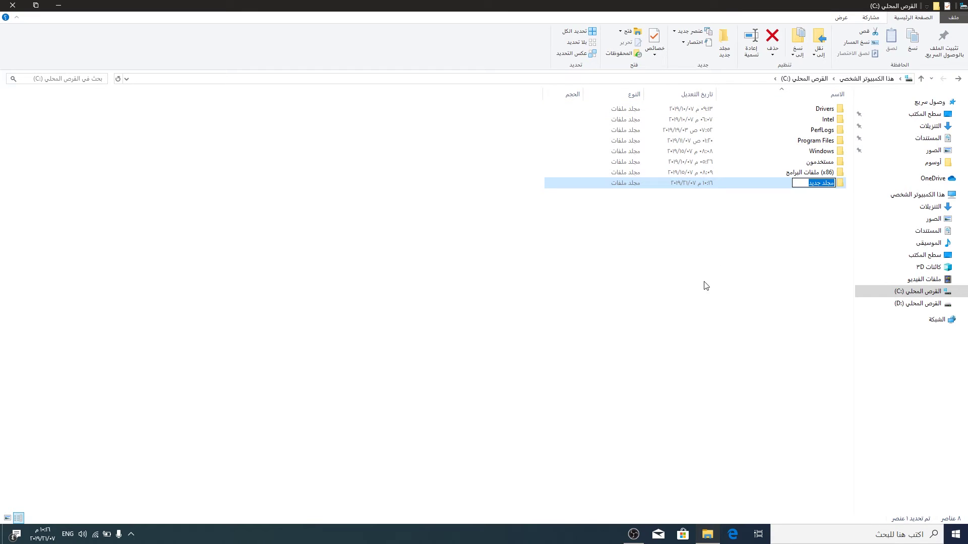
{"action": "key", "text": "Escape"}
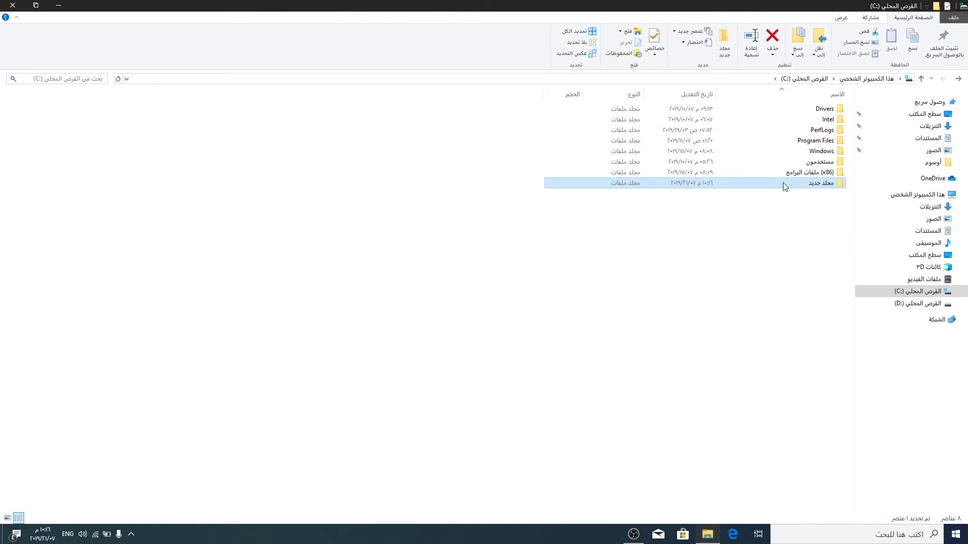
{"action": "key", "text": "Delete"}
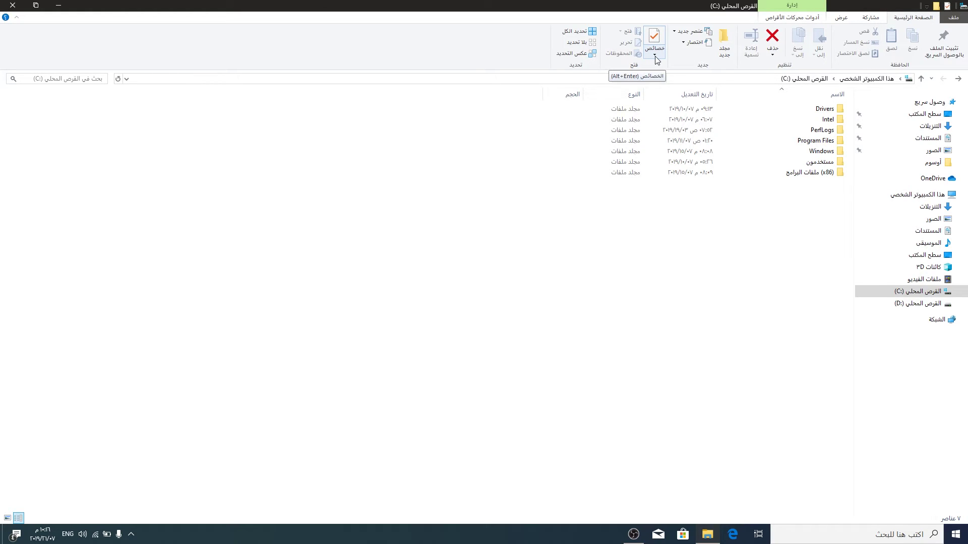
Return to هذا الكمبيوتر الشخصي and select the C: drive.
{"action": "left_click", "coordinate": [923, 196]}
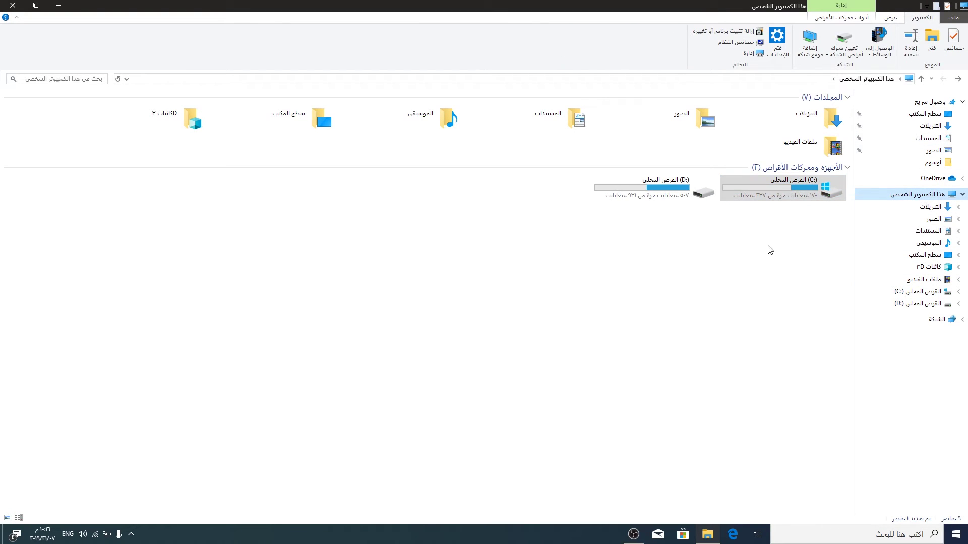
{"action": "left_click", "coordinate": [788, 186]}
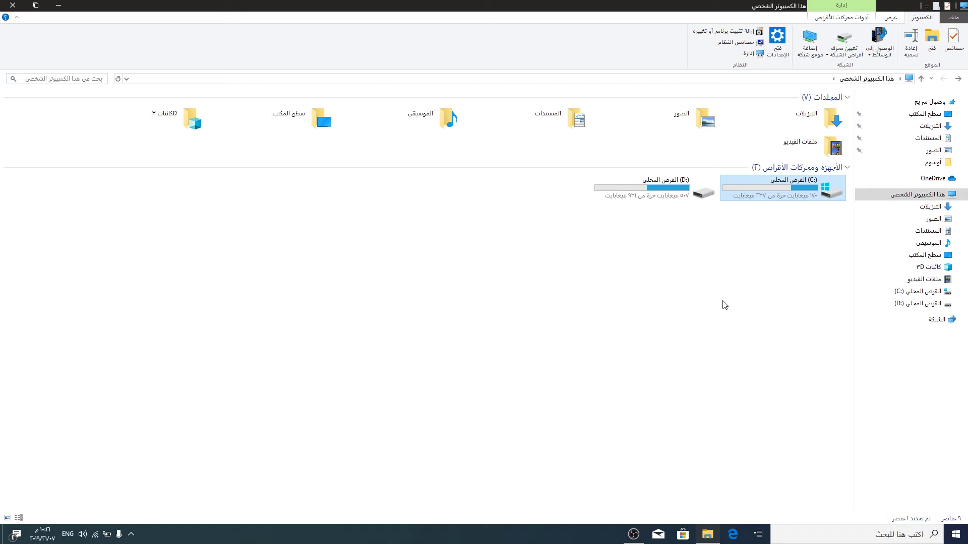
Open the properties of local disk (C:) three times in different ways, dismissing the dialog without changes each time.
{"action": "key", "text": "alt+Return"}
{"action": "left_click_drag", "start_coordinate": [783, 276], "coordinate": [457, 197]}
{"action": "left_click", "coordinate": [455, 426]}
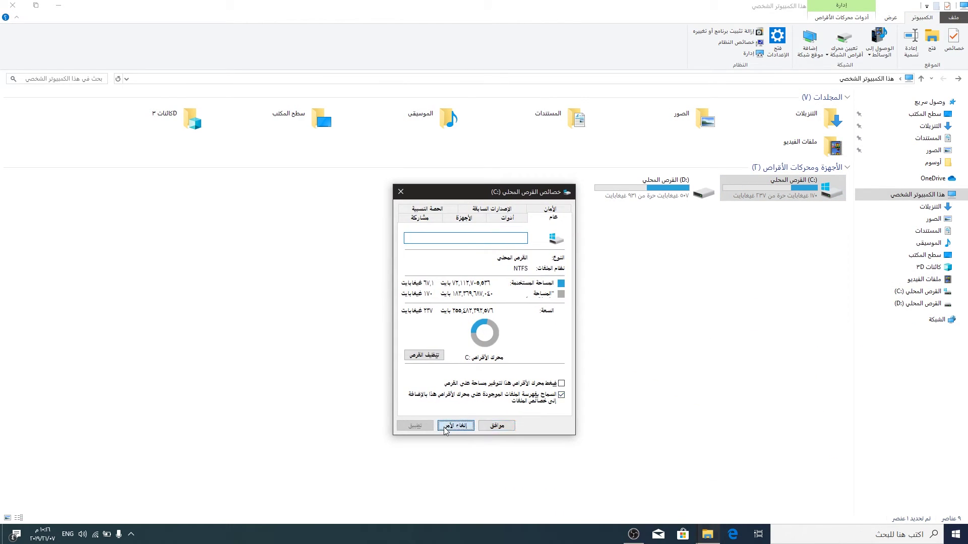
{"action": "right_click", "coordinate": [789, 188]}
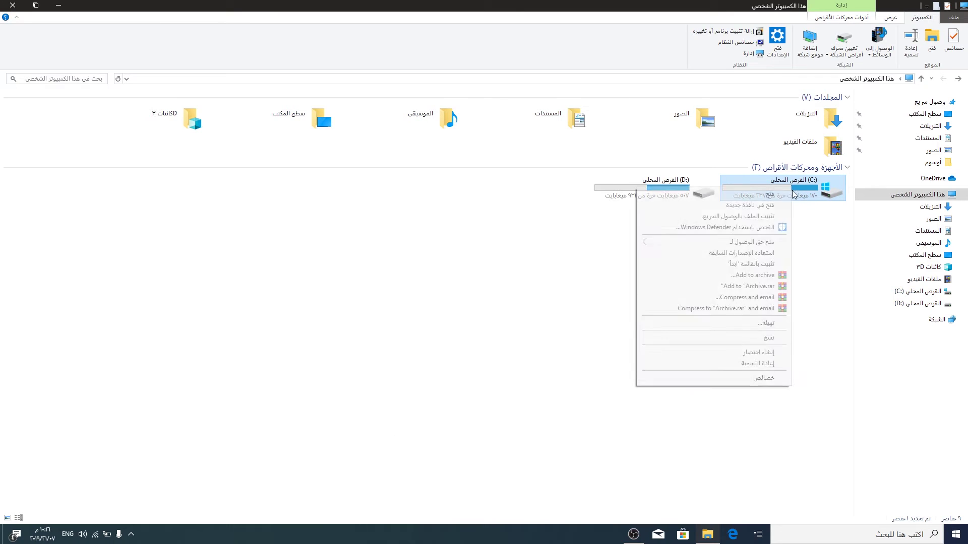
{"action": "left_click", "coordinate": [752, 381]}
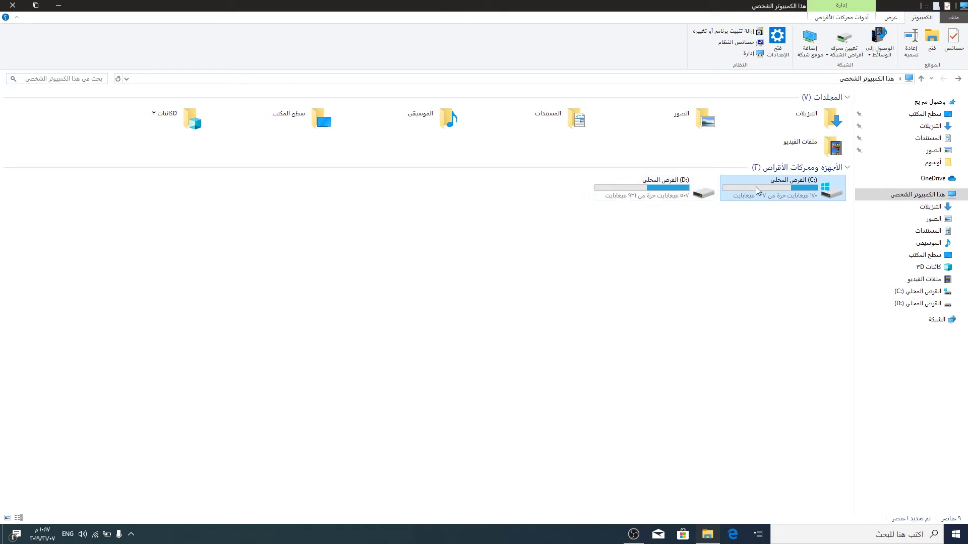
{"action": "left_click", "coordinate": [960, 48]}
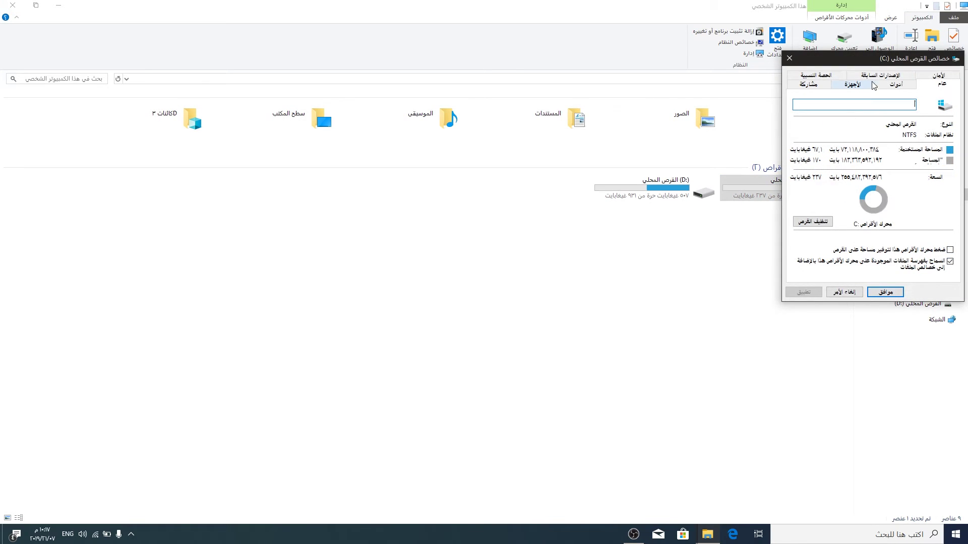
{"action": "left_click_drag", "start_coordinate": [888, 70], "coordinate": [577, 141]}
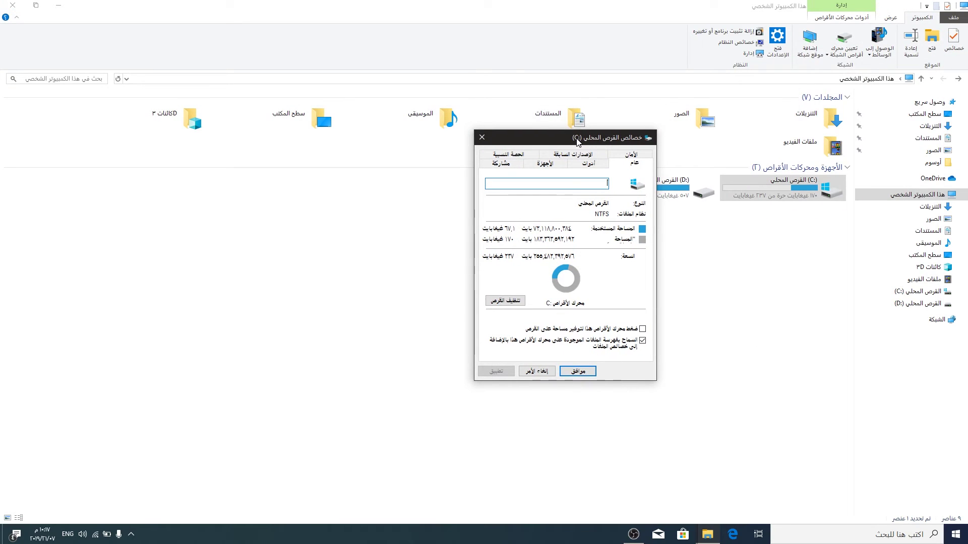
{"action": "left_click", "coordinate": [537, 372]}
Open local disk (C:), select all of its folders and clear the selection.
{"action": "double_click", "coordinate": [769, 195]}
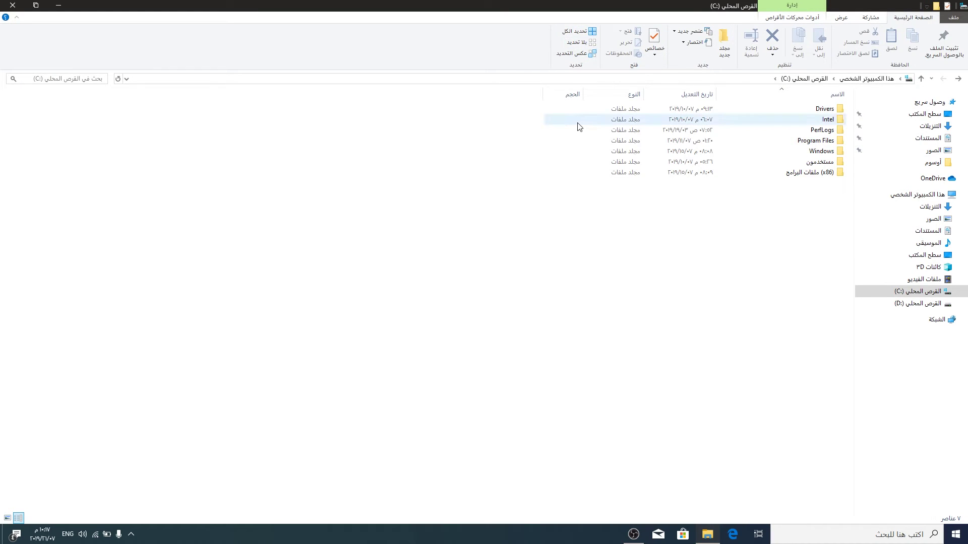
{"action": "left_click", "coordinate": [579, 34]}
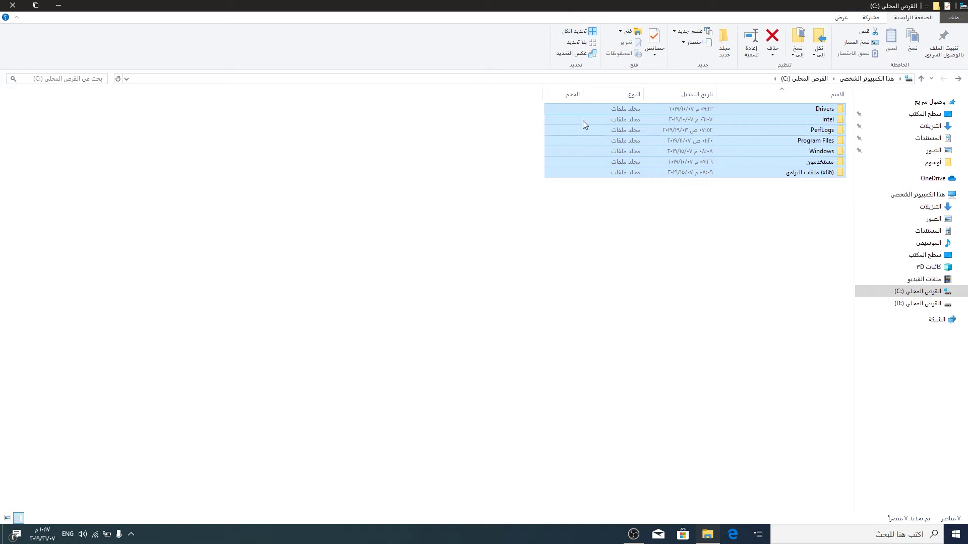
{"action": "left_click", "coordinate": [582, 44]}
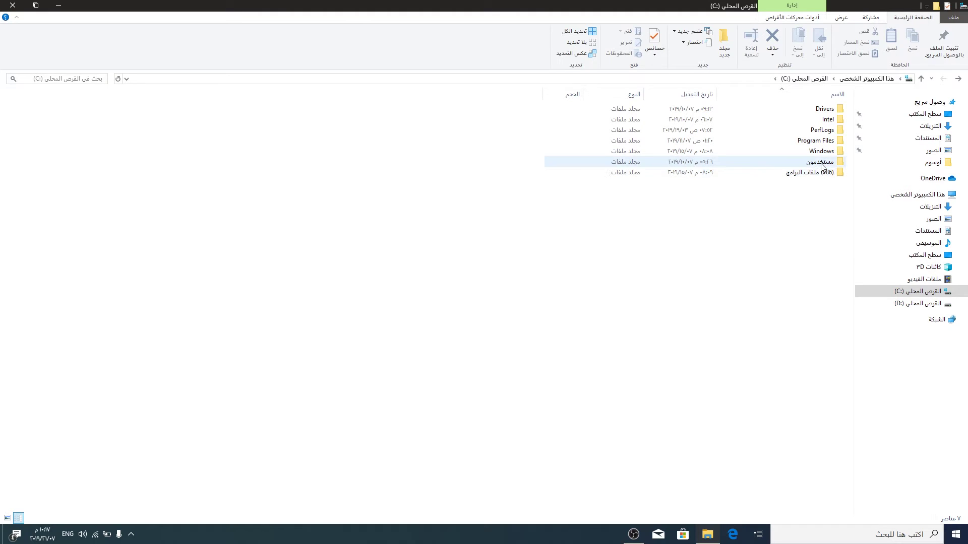
Select the مستخدمون folder, invert the selection to the other folders on drive C:, and clear it.
{"action": "left_click", "coordinate": [756, 161]}
{"action": "left_click", "coordinate": [577, 54]}
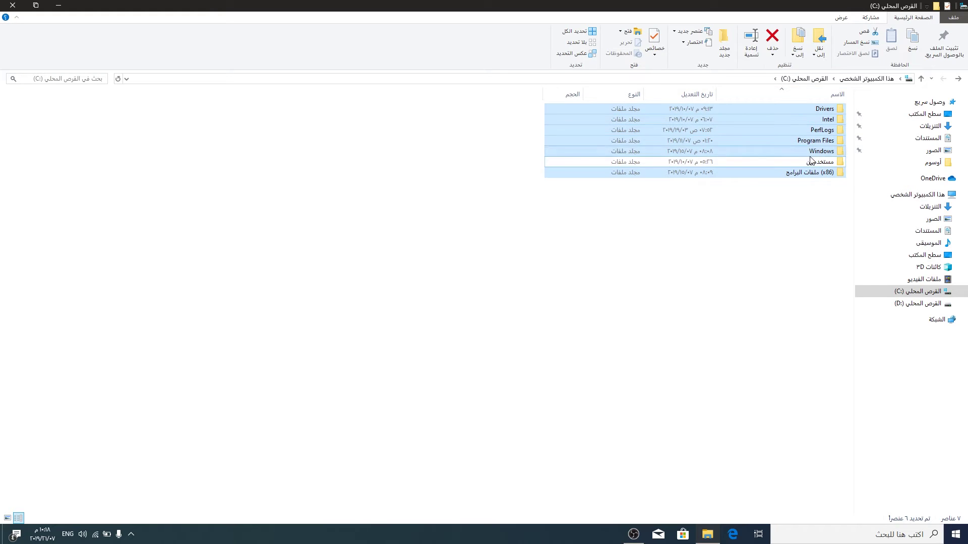
{"action": "left_click", "coordinate": [685, 255]}
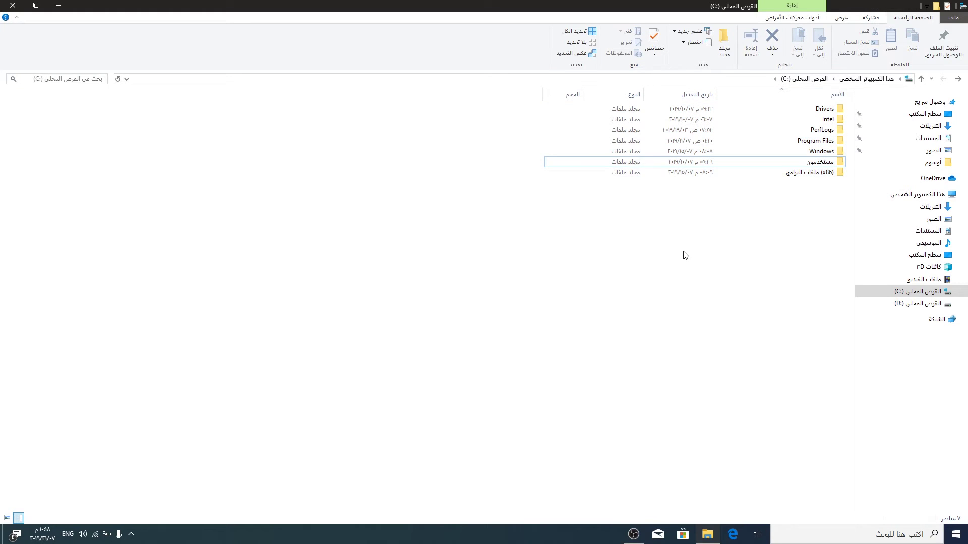
Open the Windows folder and display its contents as icons instead of a details list, enlarging them.
{"action": "double_click", "coordinate": [822, 151]}
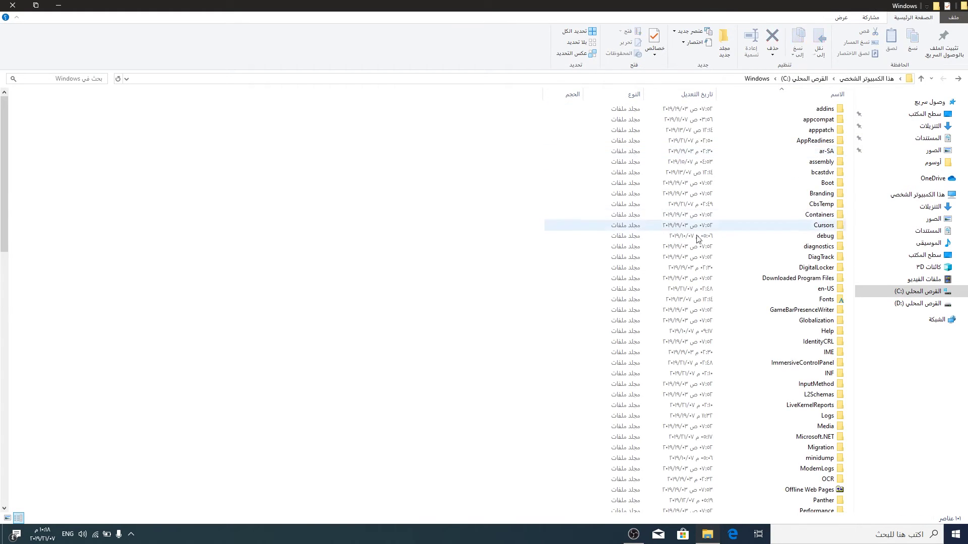
{"action": "right_click", "coordinate": [474, 226]}
{"action": "mouse_move", "coordinate": [465, 235]}
{"action": "left_click", "coordinate": [504, 255]}
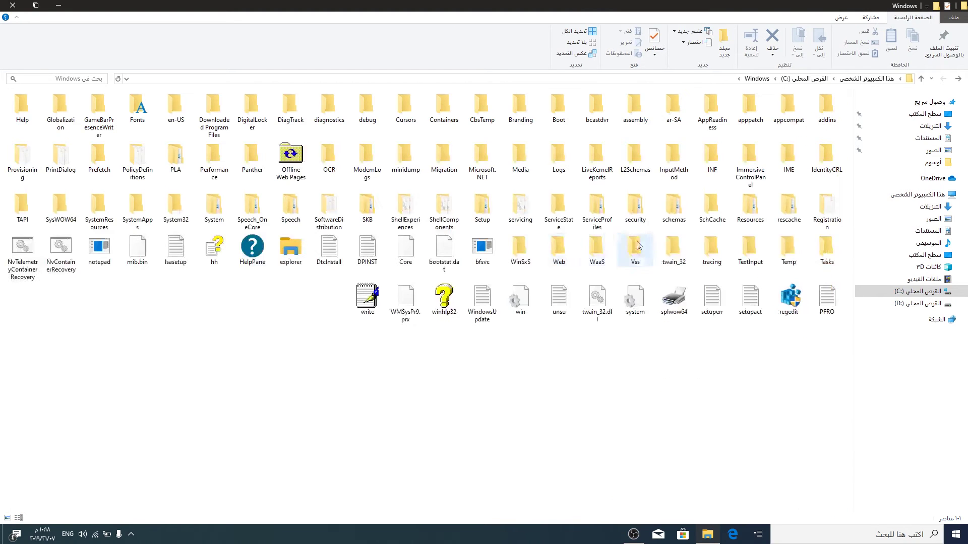
{"action": "scroll", "coordinate": [453, 295], "scroll_direction": "up", "scroll_amount": 4}
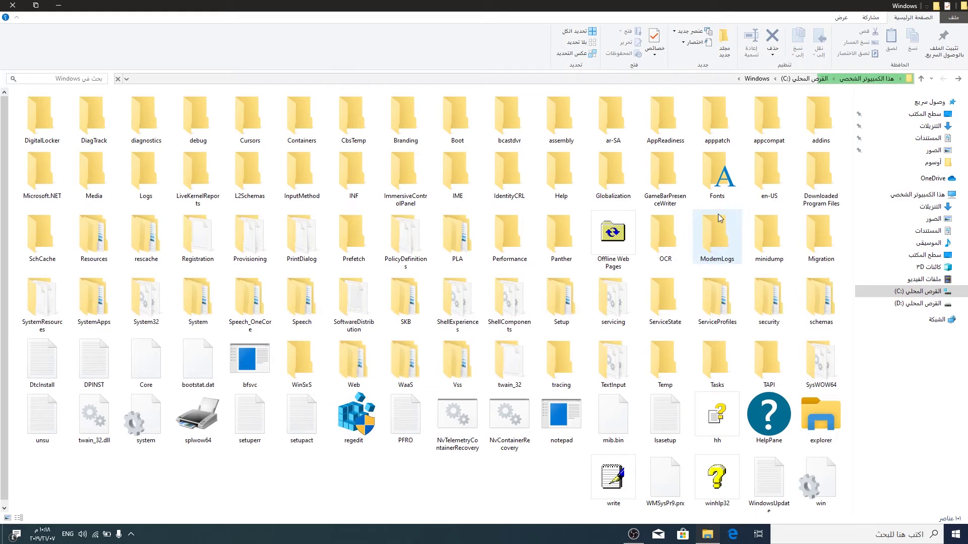
Select the separate folders ModemLogs, IME, PrintDialog and ShellExperiences together, and clear the selection.
{"action": "mouse_move", "coordinate": [720, 219]}
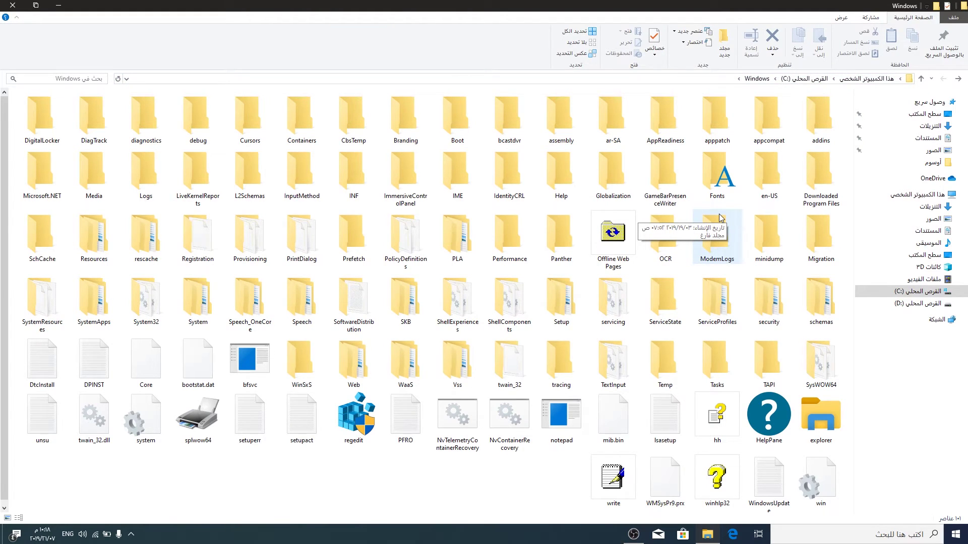
{"action": "left_click", "coordinate": [718, 229]}
{"action": "left_click", "coordinate": [456, 174], "text": "ctrl"}
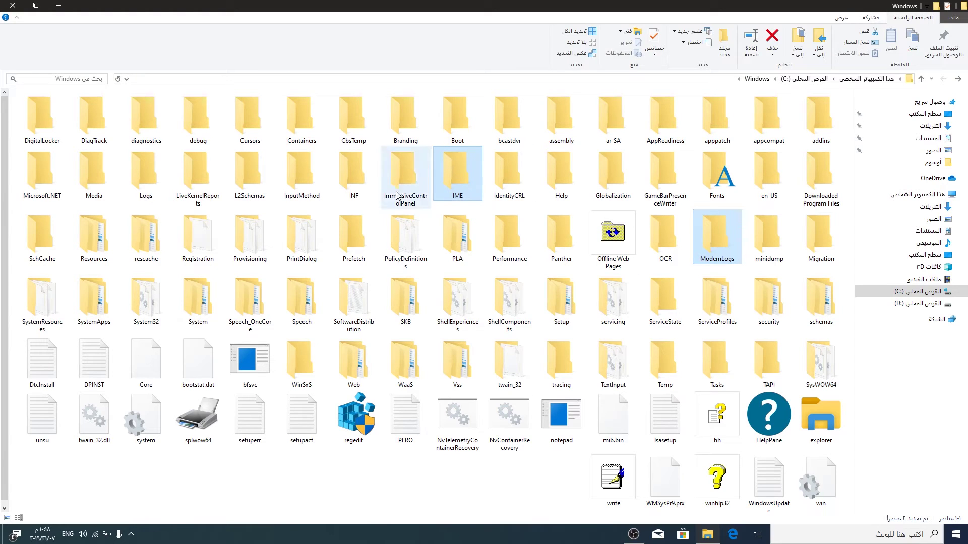
{"action": "left_click", "coordinate": [310, 232], "text": "ctrl"}
{"action": "left_click", "coordinate": [451, 302], "text": "ctrl"}
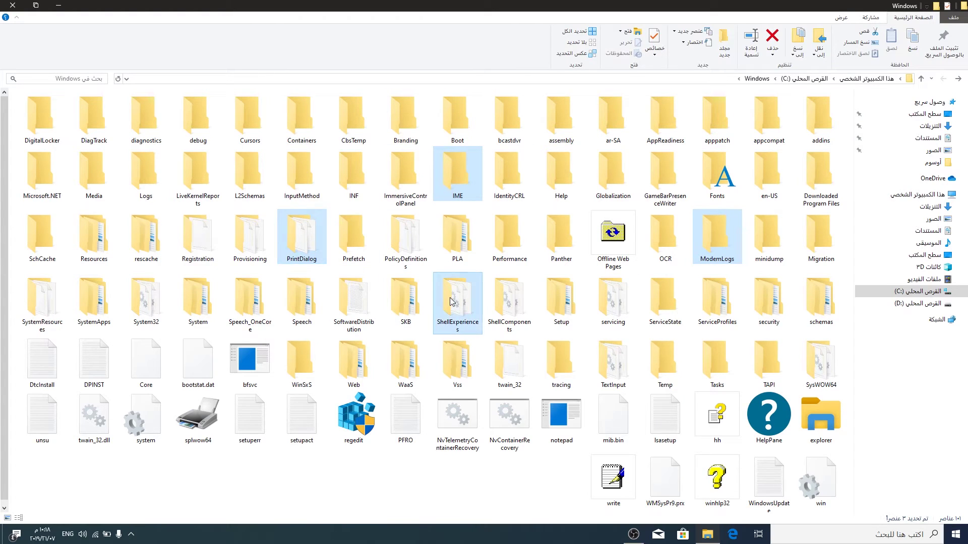
{"action": "left_click", "coordinate": [468, 492]}
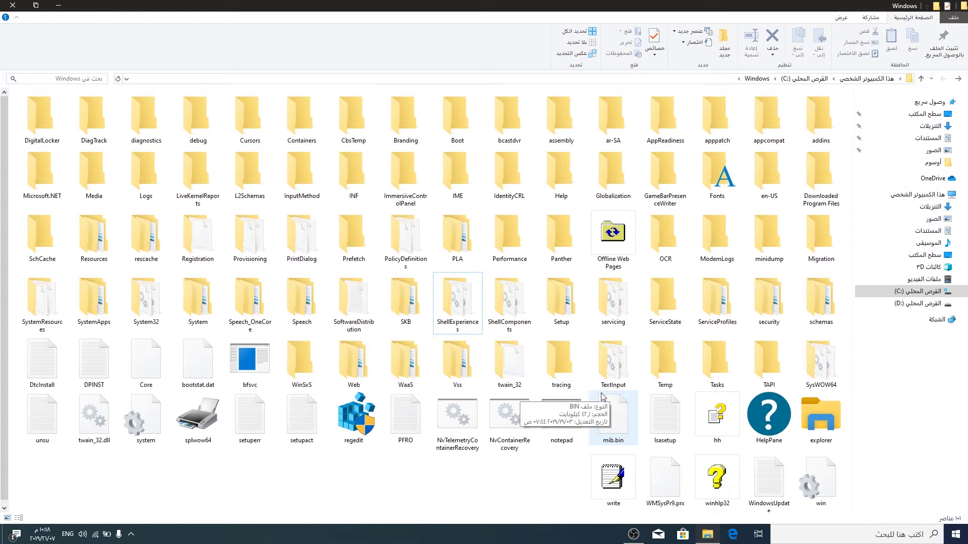
Select the continuous range of folders from Fonts to SKB, and clear the selection.
{"action": "left_click", "coordinate": [724, 178]}
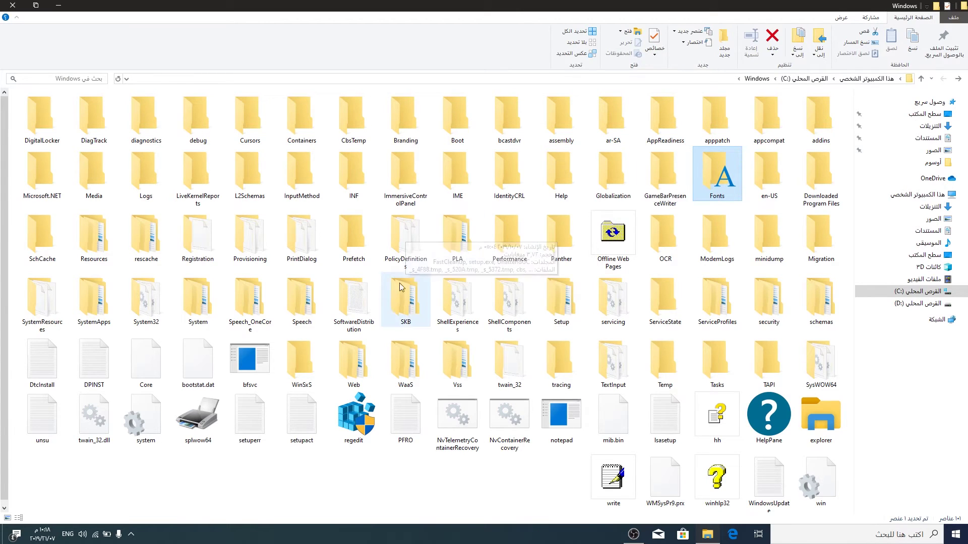
{"action": "left_click", "coordinate": [395, 306], "text": "shift"}
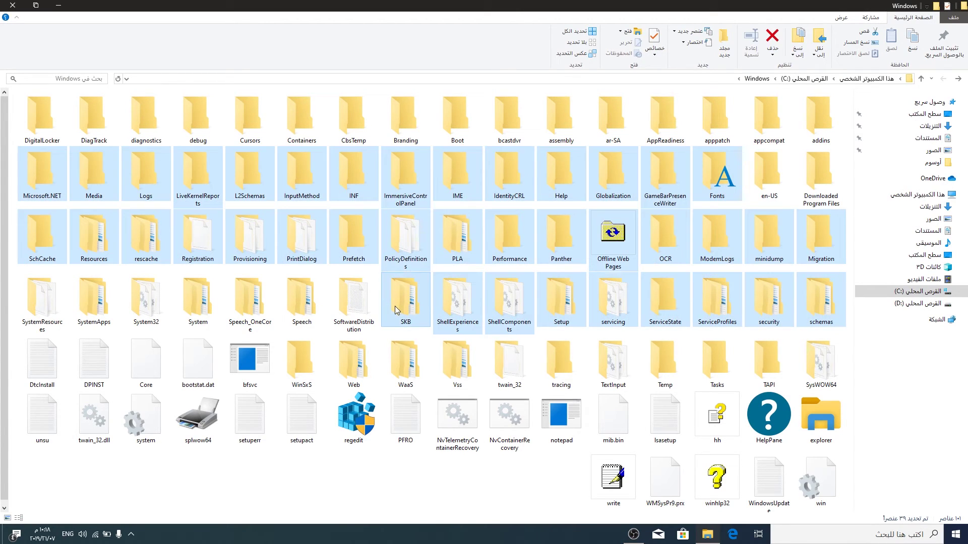
{"action": "left_click", "coordinate": [443, 488]}
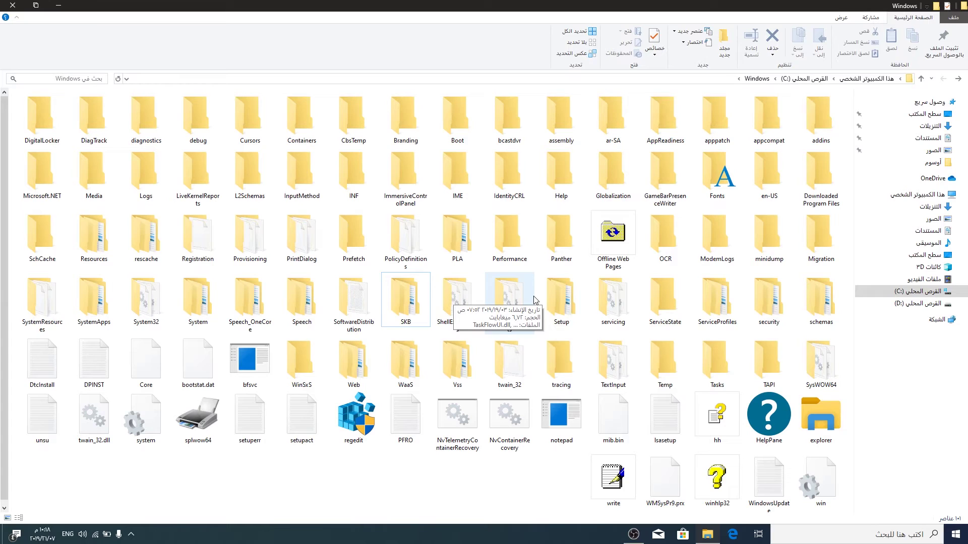
Set the navigation pane to expand to the open folder, show all folders and show libraries.
{"action": "left_click", "coordinate": [870, 18]}
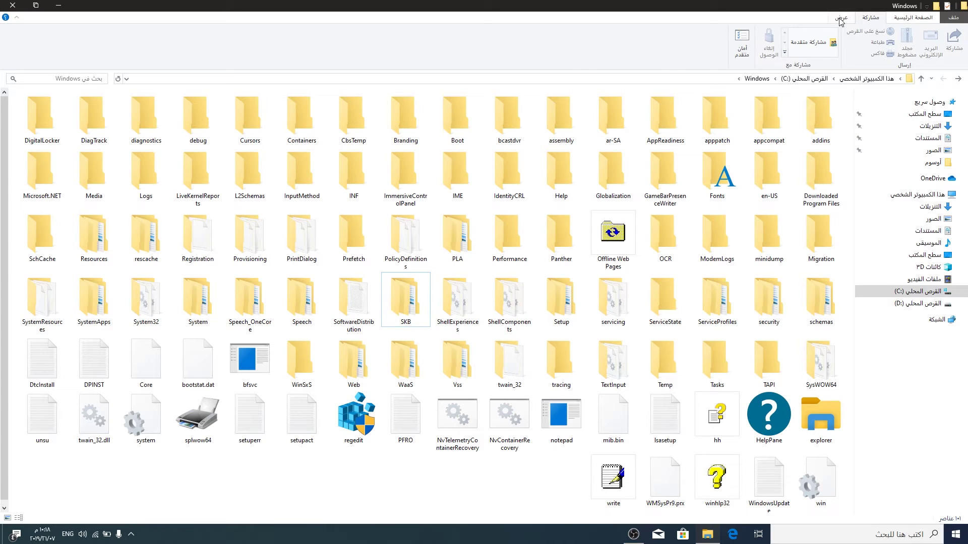
{"action": "left_click", "coordinate": [841, 20]}
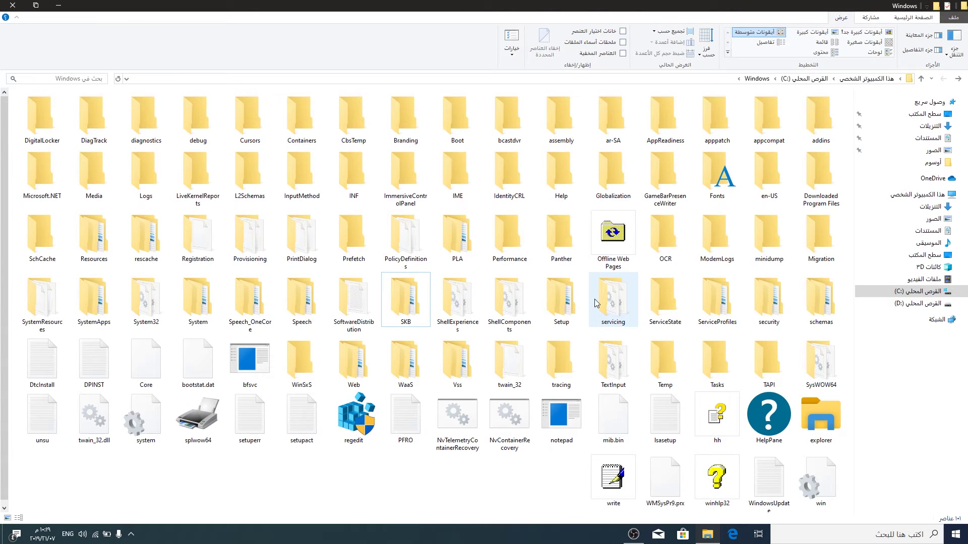
{"action": "mouse_move", "coordinate": [594, 298]}
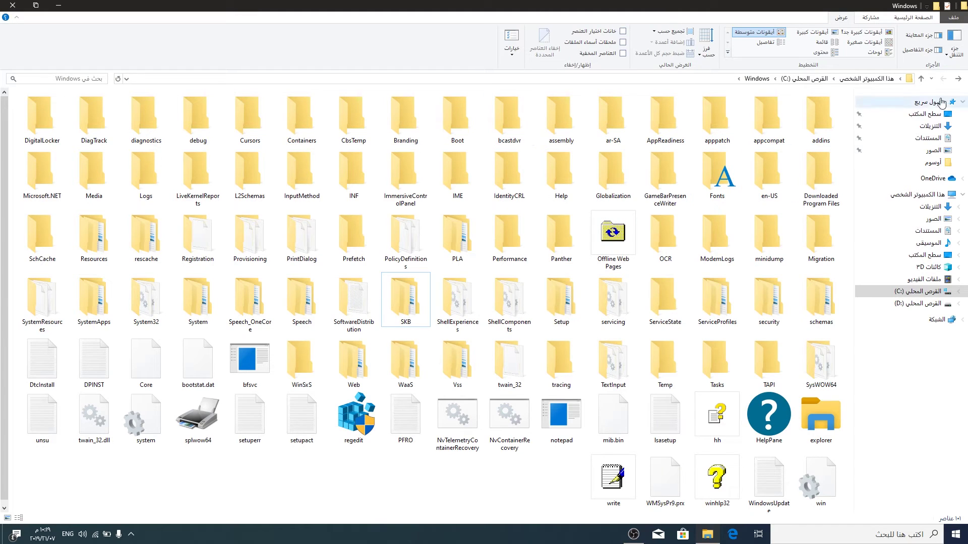
{"action": "left_click", "coordinate": [957, 52]}
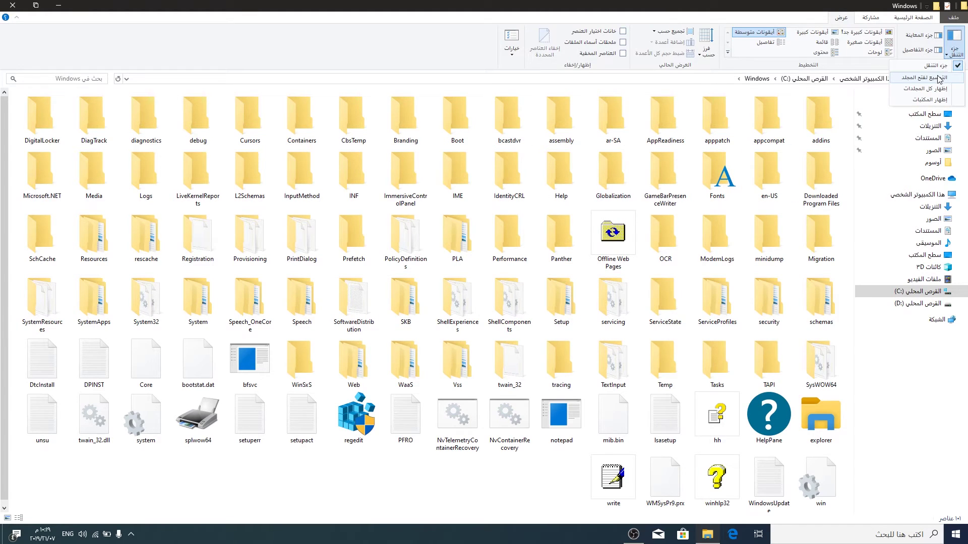
{"action": "left_click", "coordinate": [939, 79]}
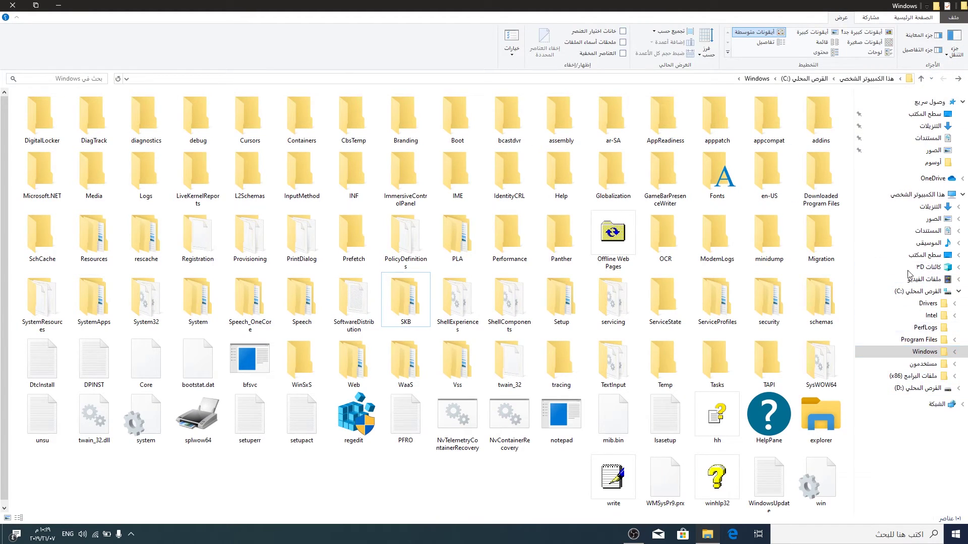
{"action": "left_click", "coordinate": [954, 52]}
{"action": "left_click", "coordinate": [938, 93]}
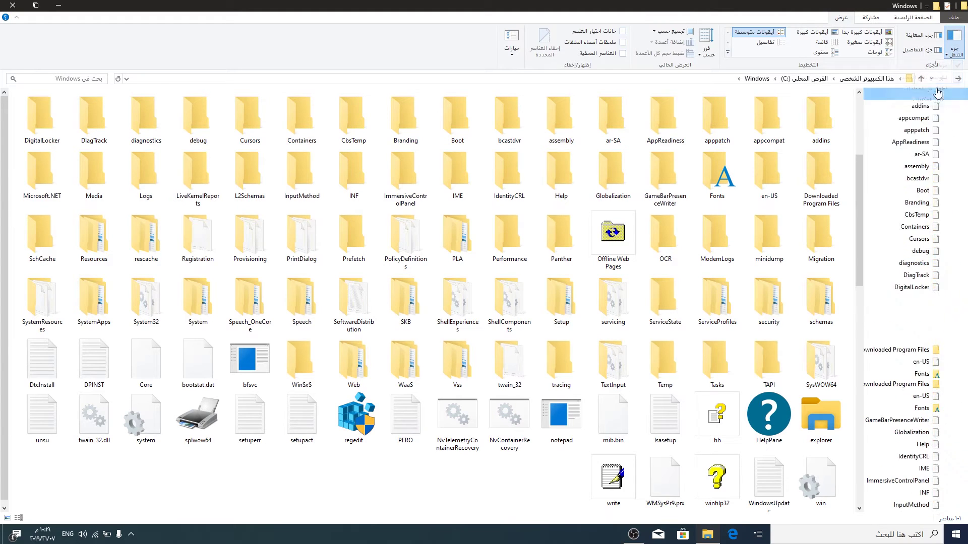
{"action": "left_click", "coordinate": [954, 59]}
{"action": "left_click", "coordinate": [929, 103]}
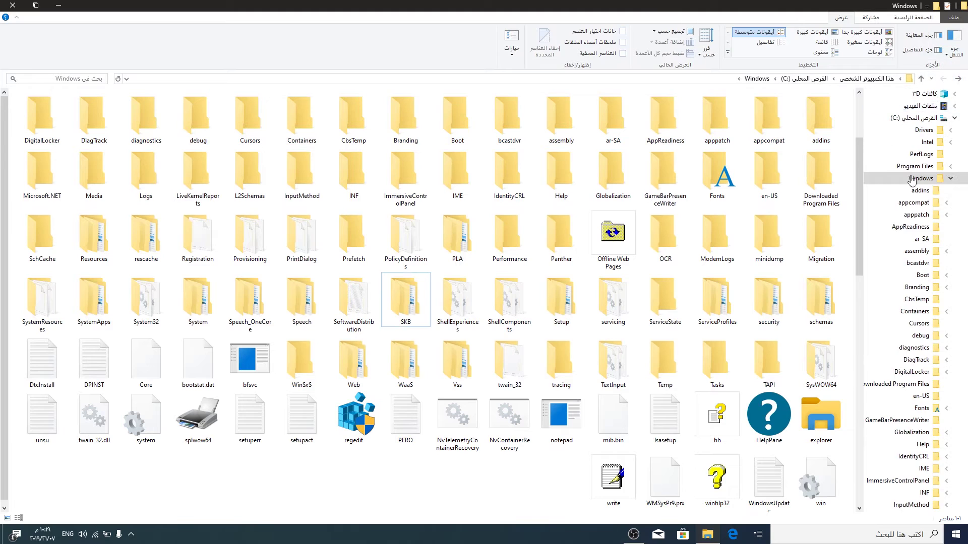
Turn off expanding to the open folder, showing all folders and showing libraries in the navigation pane.
{"action": "left_click", "coordinate": [955, 52]}
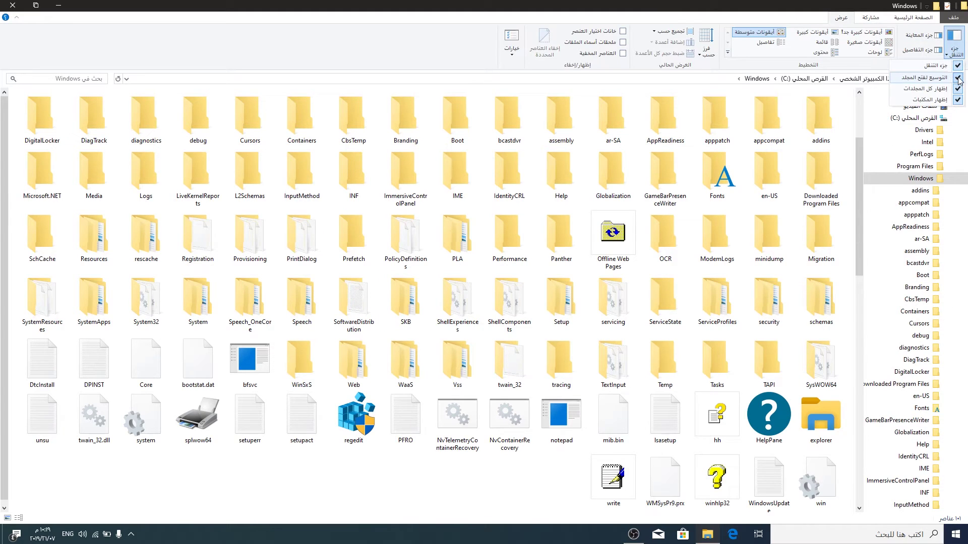
{"action": "left_click", "coordinate": [958, 78]}
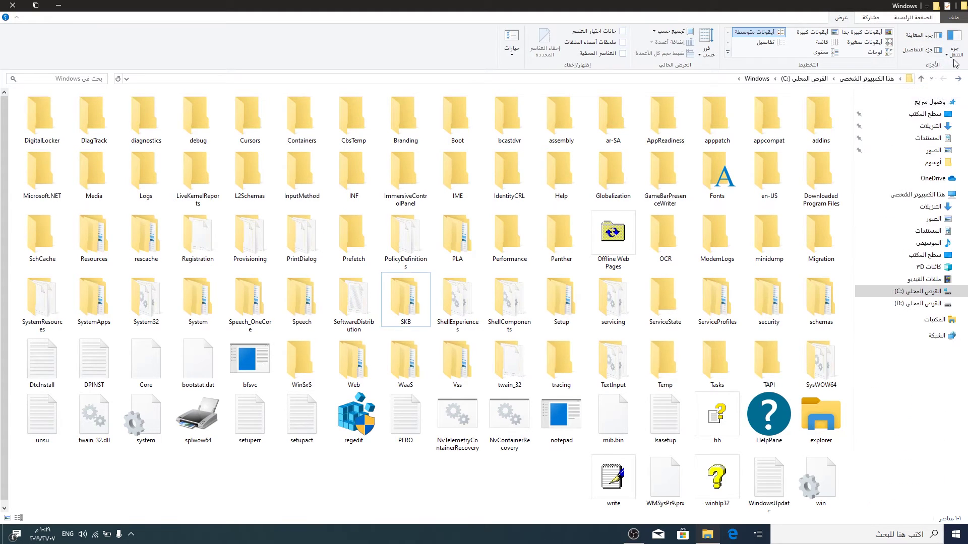
{"action": "left_click", "coordinate": [955, 55]}
{"action": "left_click", "coordinate": [938, 100]}
Hide the navigation pane and show it again.
{"action": "left_click", "coordinate": [954, 55]}
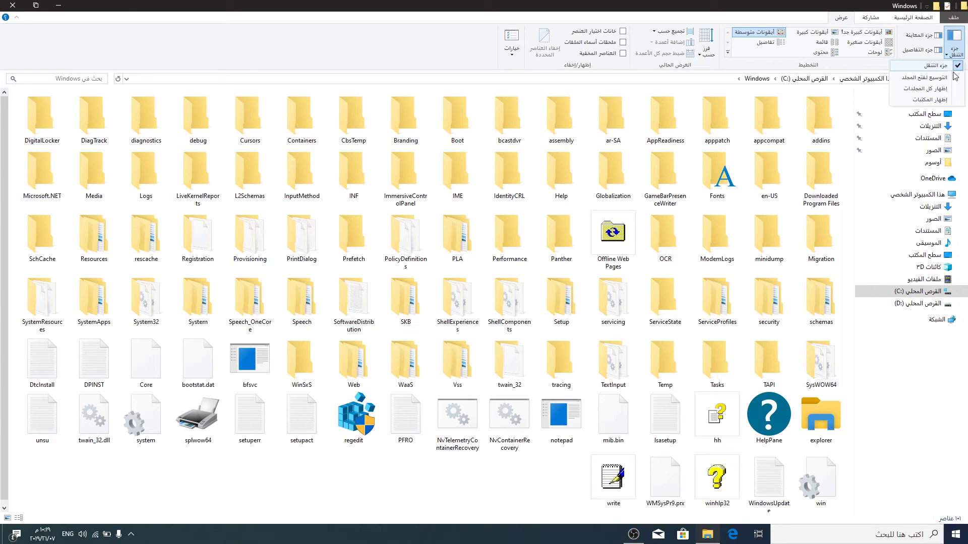
{"action": "left_click", "coordinate": [954, 66]}
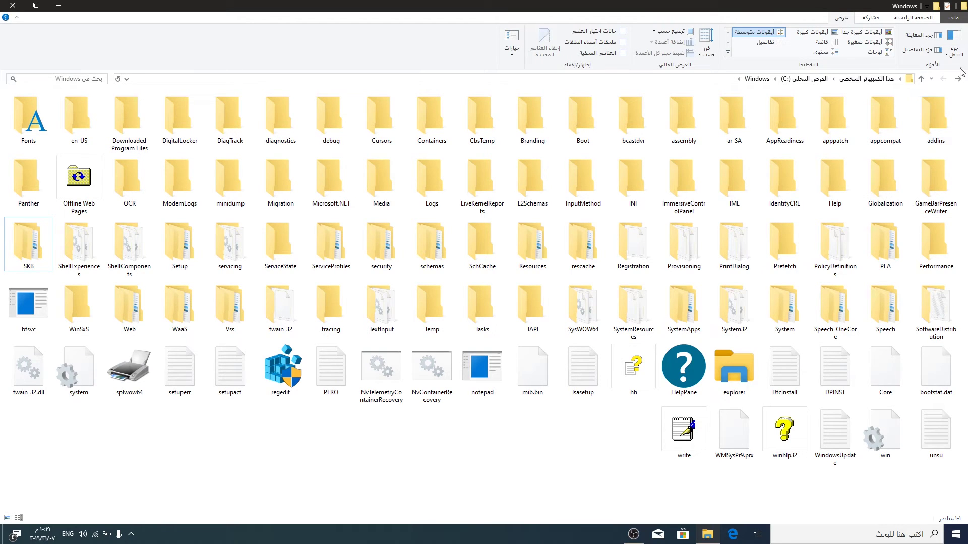
{"action": "left_click", "coordinate": [954, 50]}
{"action": "left_click", "coordinate": [930, 76]}
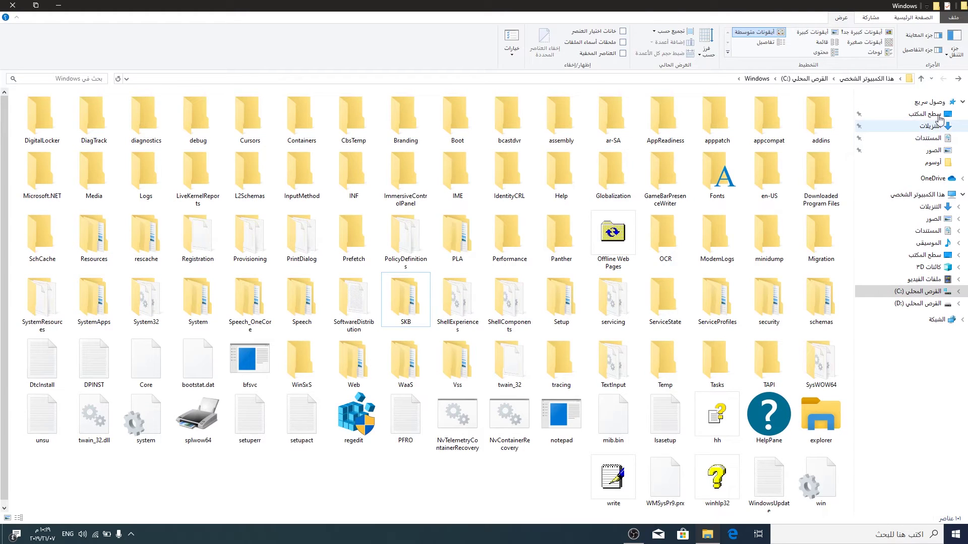
Show the preview pane, widen it, and select the lsasetup file to preview it.
{"action": "left_click", "coordinate": [921, 35]}
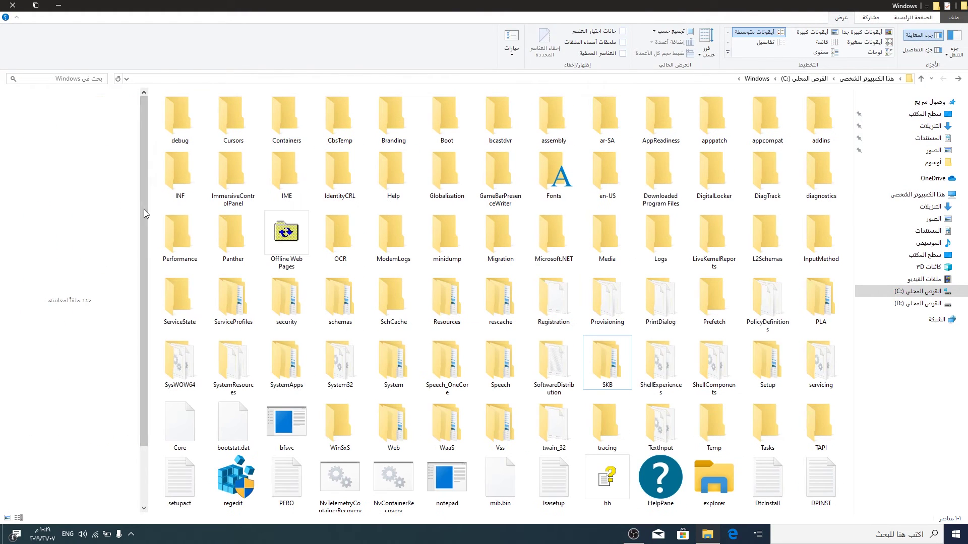
{"action": "left_click_drag", "start_coordinate": [139, 207], "coordinate": [197, 208]}
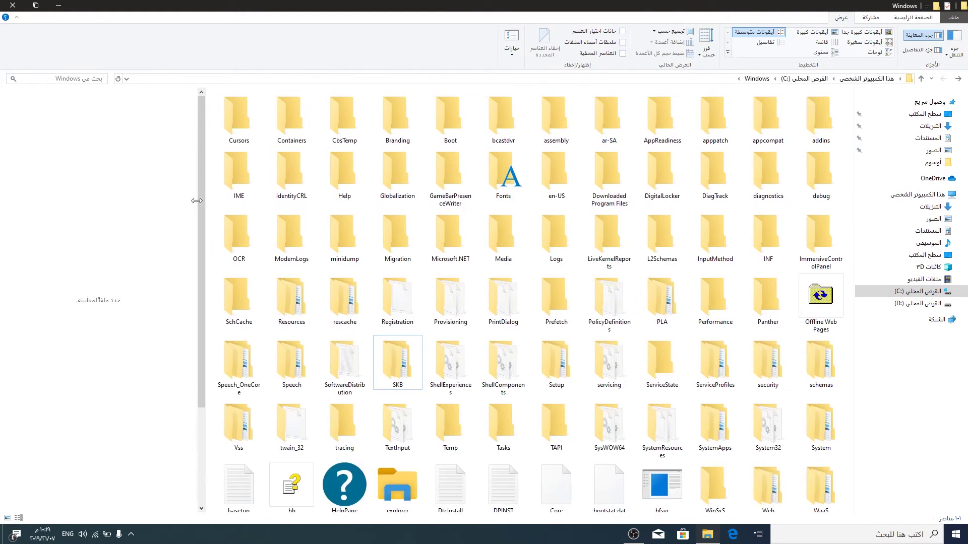
{"action": "left_click", "coordinate": [238, 485]}
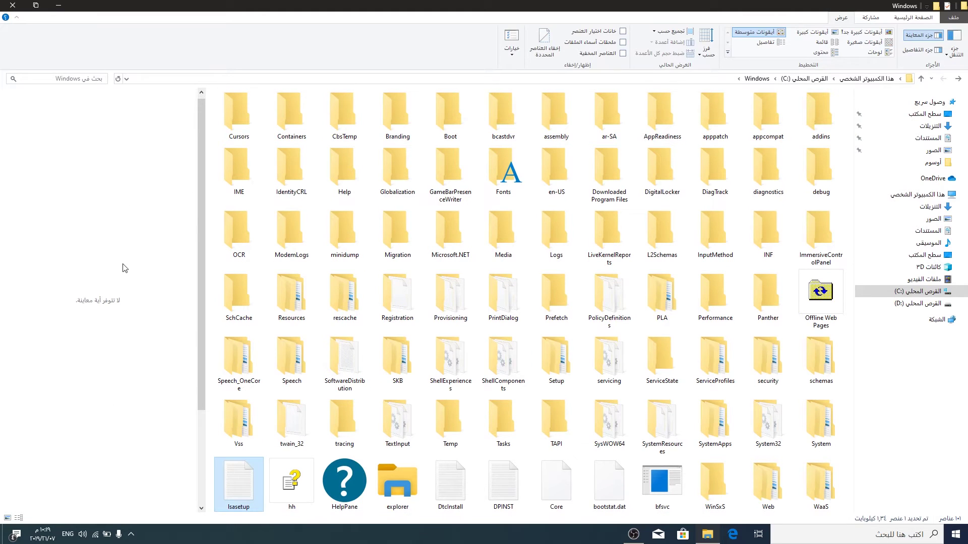
Select the setupact, regedit and splwow64 files in the Windows folder one after another to preview them.
{"action": "scroll", "coordinate": [506, 399], "scroll_direction": "down", "scroll_amount": 2}
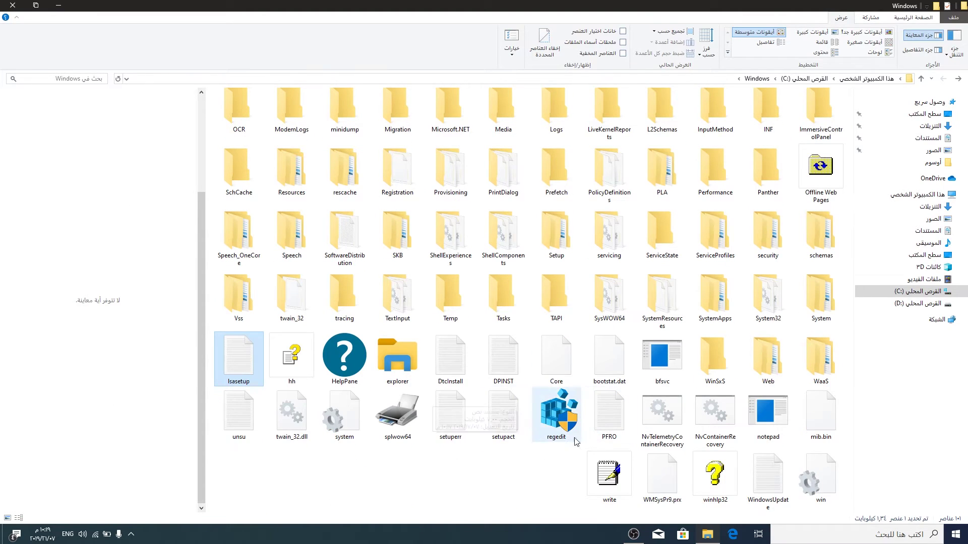
{"action": "left_click", "coordinate": [512, 425]}
{"action": "left_click", "coordinate": [555, 423]}
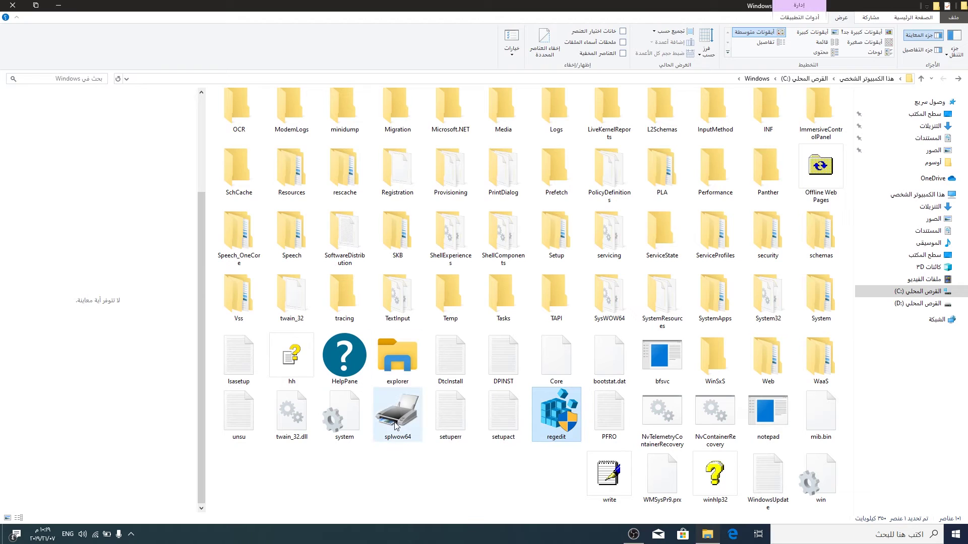
{"action": "left_click", "coordinate": [395, 425]}
Open the الاكاديمية folder on drive D, preview its PDF book and the مذكرة تفاهم Word document, and widen the preview pane.
{"action": "left_click", "coordinate": [920, 304]}
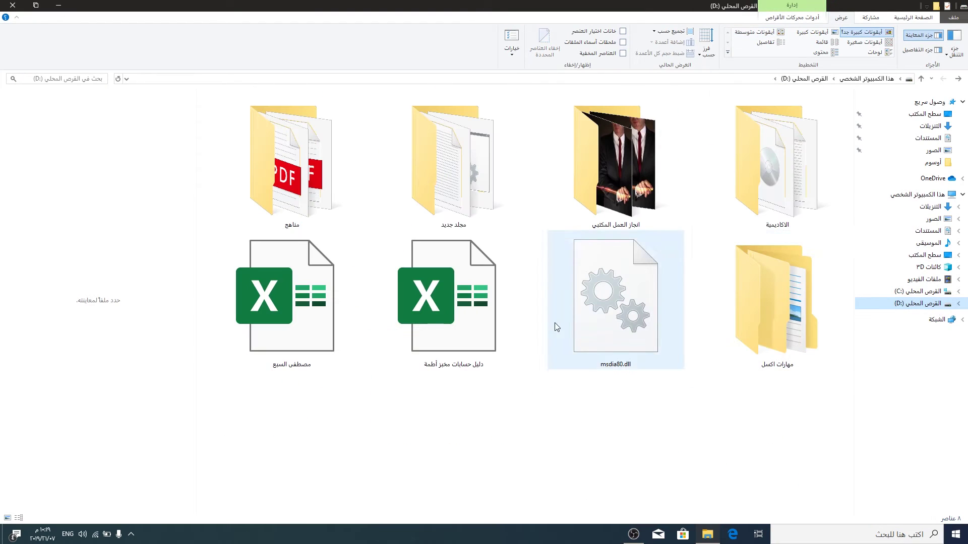
{"action": "double_click", "coordinate": [736, 205]}
{"action": "scroll", "coordinate": [627, 315], "scroll_direction": "down", "scroll_amount": 5}
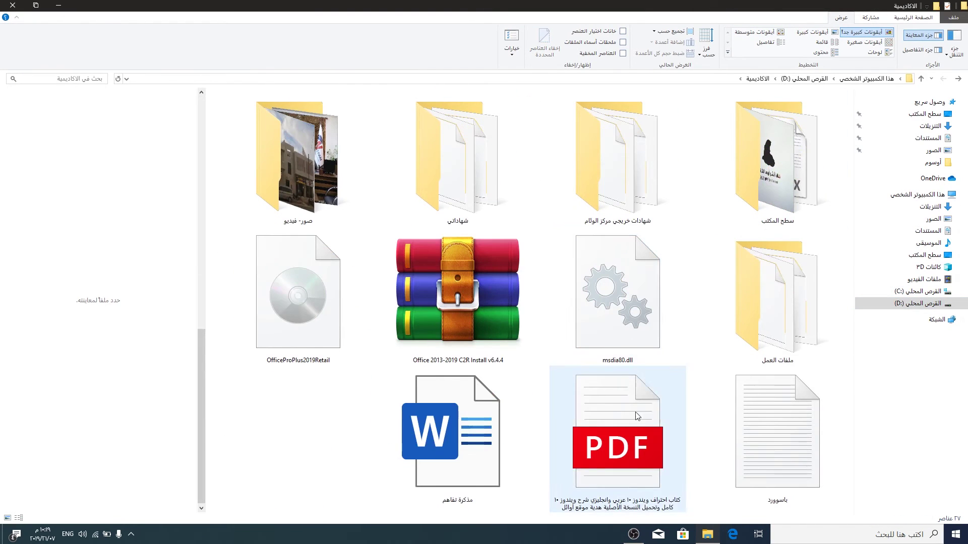
{"action": "left_click", "coordinate": [634, 437]}
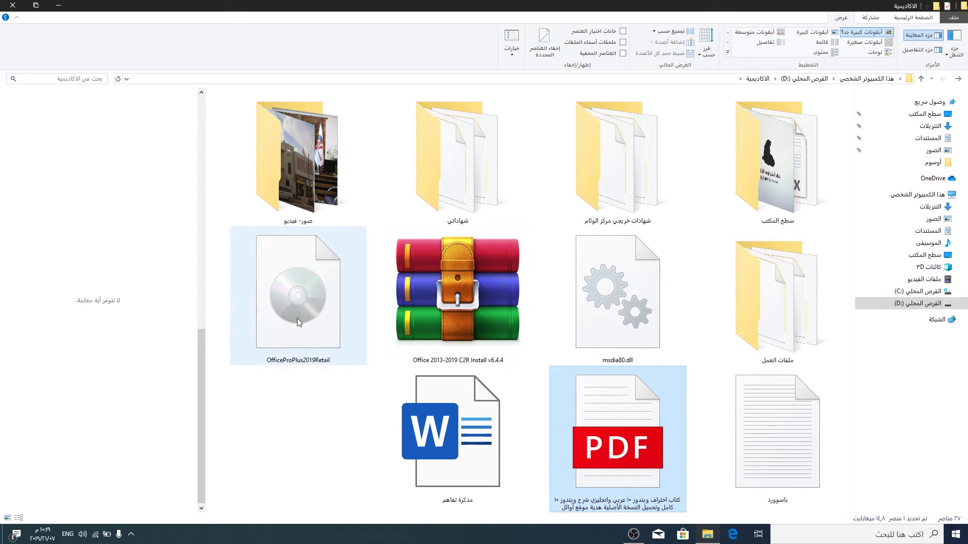
{"action": "left_click", "coordinate": [451, 437]}
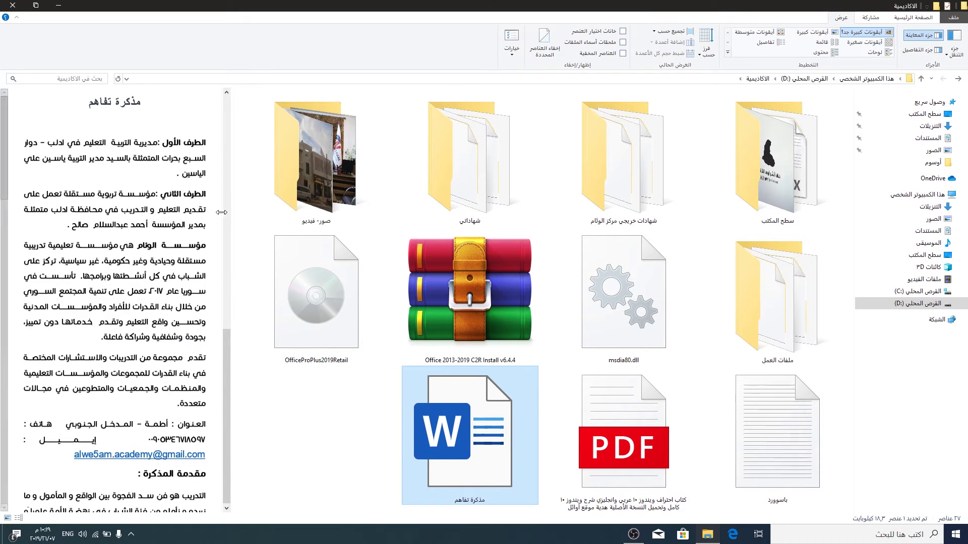
{"action": "left_click_drag", "start_coordinate": [217, 212], "coordinate": [168, 158]}
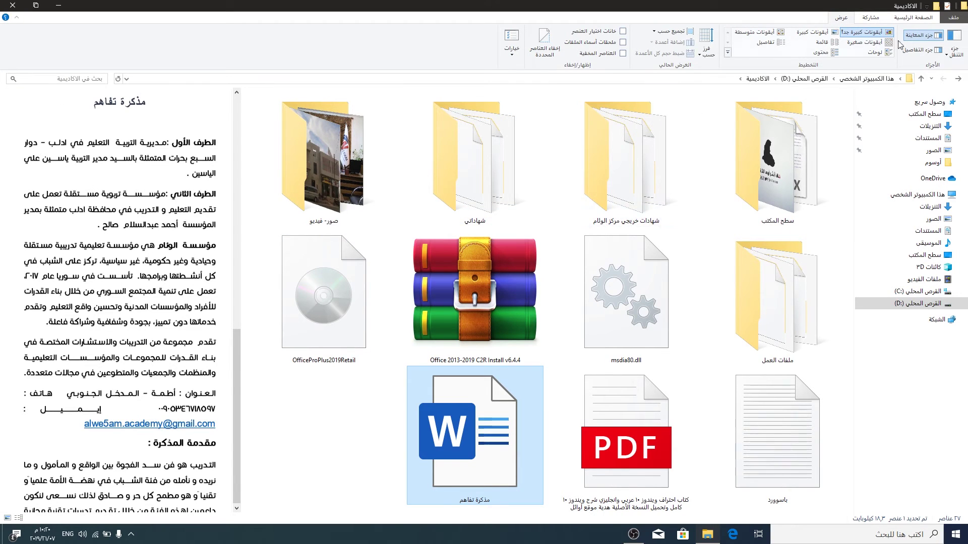
Switch from the preview pane to the details pane, view details of OfficeProPlus2019Retail, the Office ZIP archive and the certificates folder, and hide the pane.
{"action": "left_click", "coordinate": [922, 34]}
{"action": "left_click", "coordinate": [921, 50]}
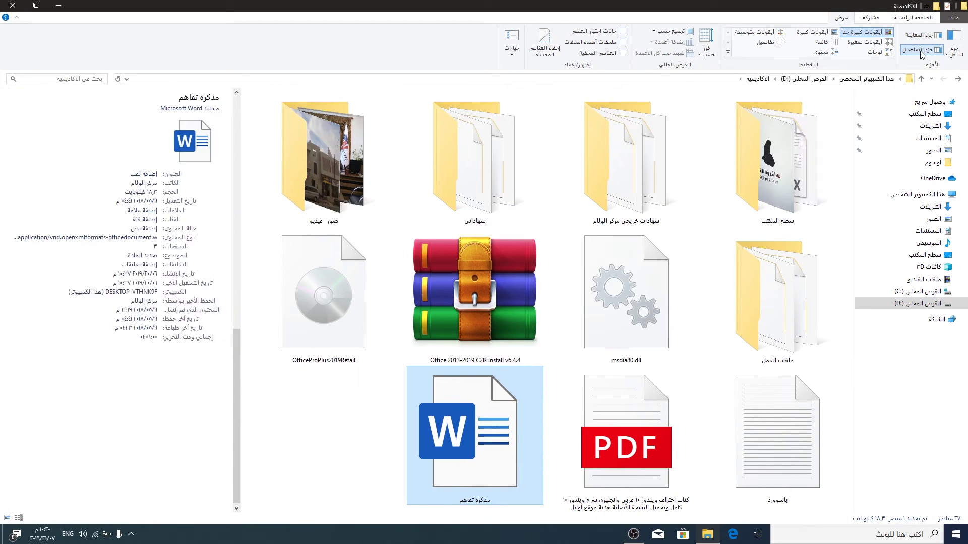
{"action": "left_click", "coordinate": [335, 360]}
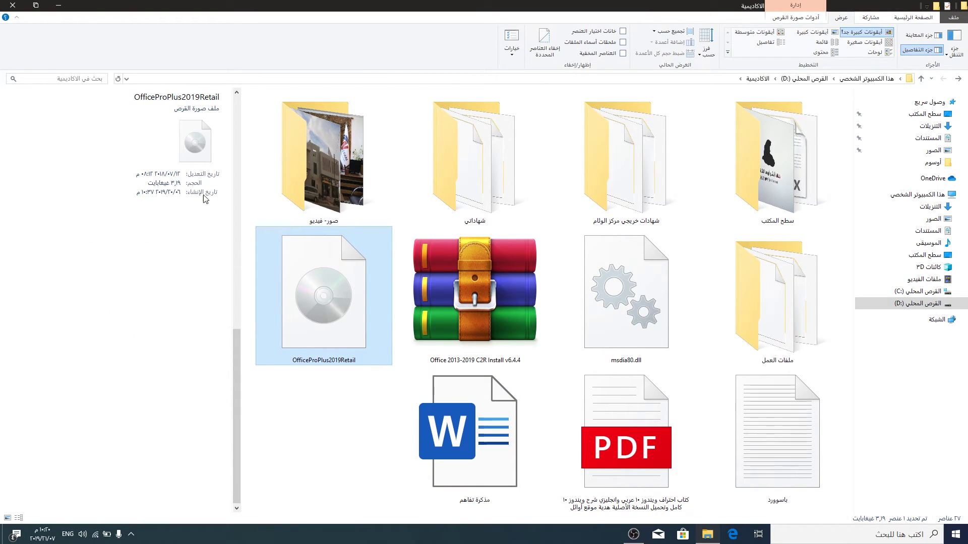
{"action": "left_click", "coordinate": [497, 334]}
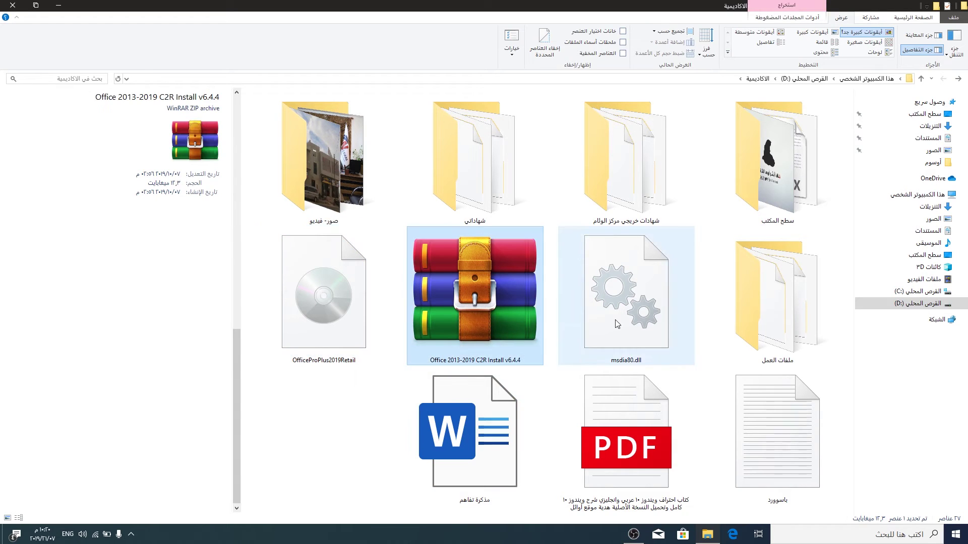
{"action": "left_click", "coordinate": [625, 162]}
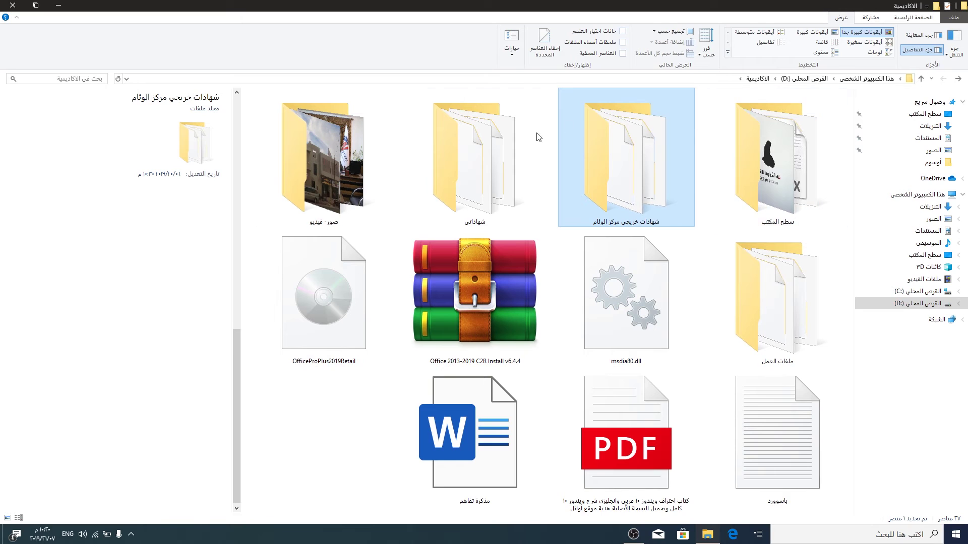
{"action": "left_click", "coordinate": [921, 51]}
Open drive C and try the small icons, tiles, large icons, medium icons and details layouts, ending with extra large icons.
{"action": "left_click", "coordinate": [907, 293]}
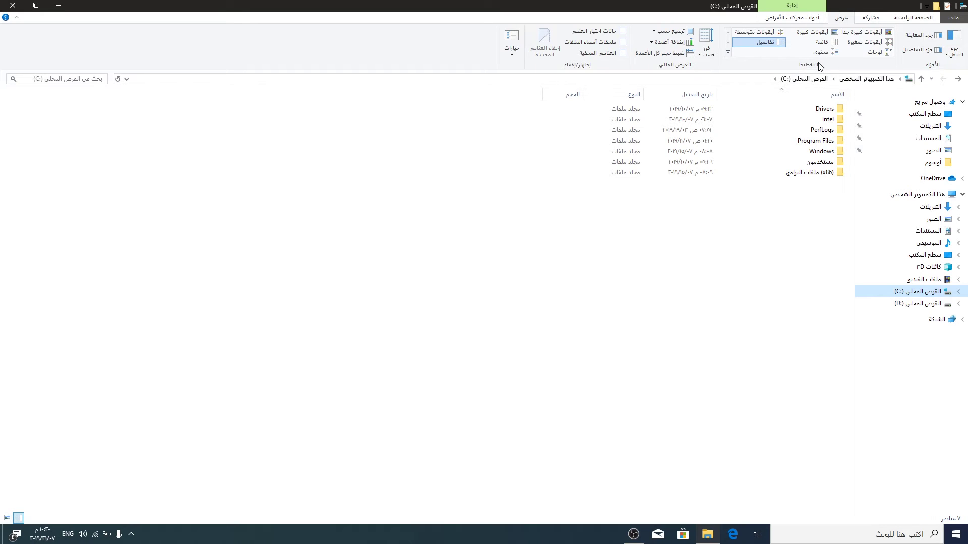
{"action": "left_click", "coordinate": [868, 31]}
{"action": "left_click", "coordinate": [864, 42]}
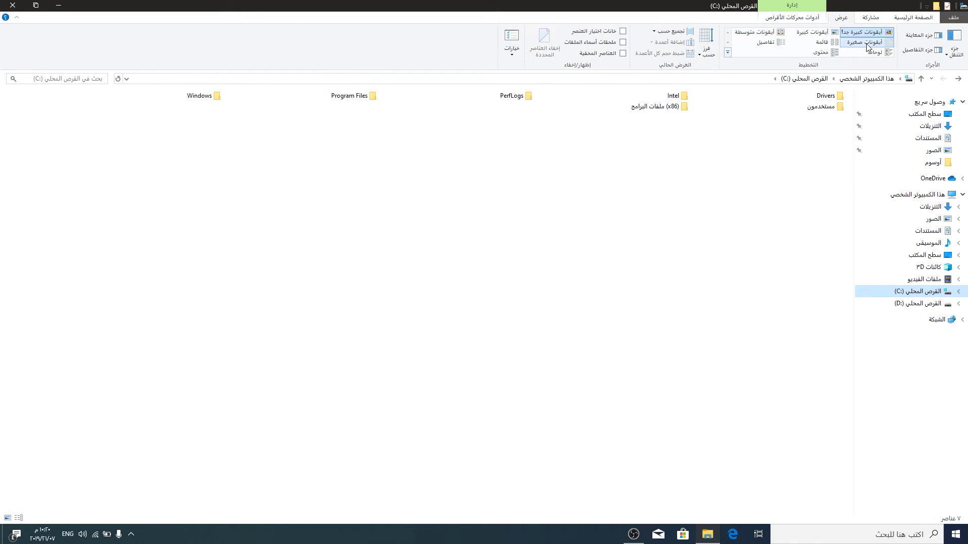
{"action": "left_click", "coordinate": [875, 52]}
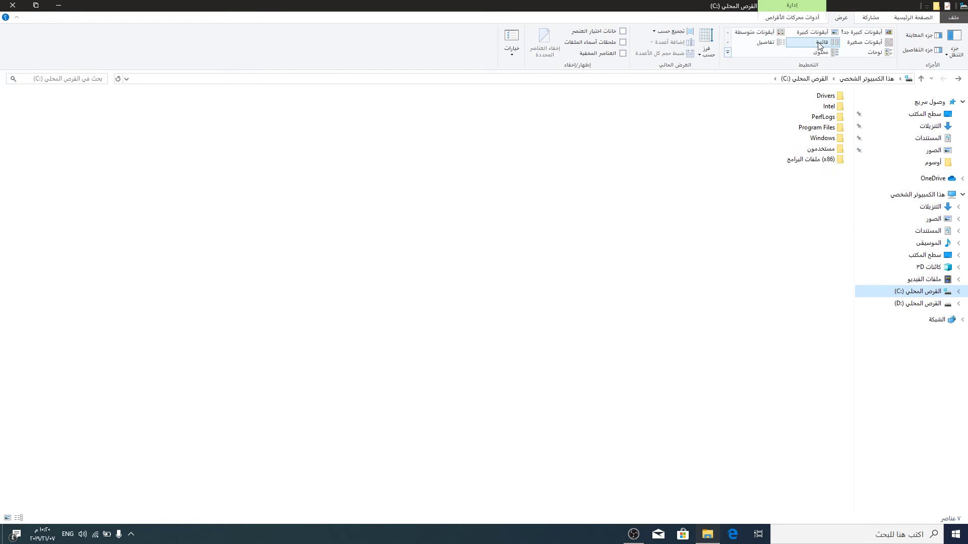
{"action": "left_click", "coordinate": [812, 32]}
{"action": "left_click", "coordinate": [763, 33]}
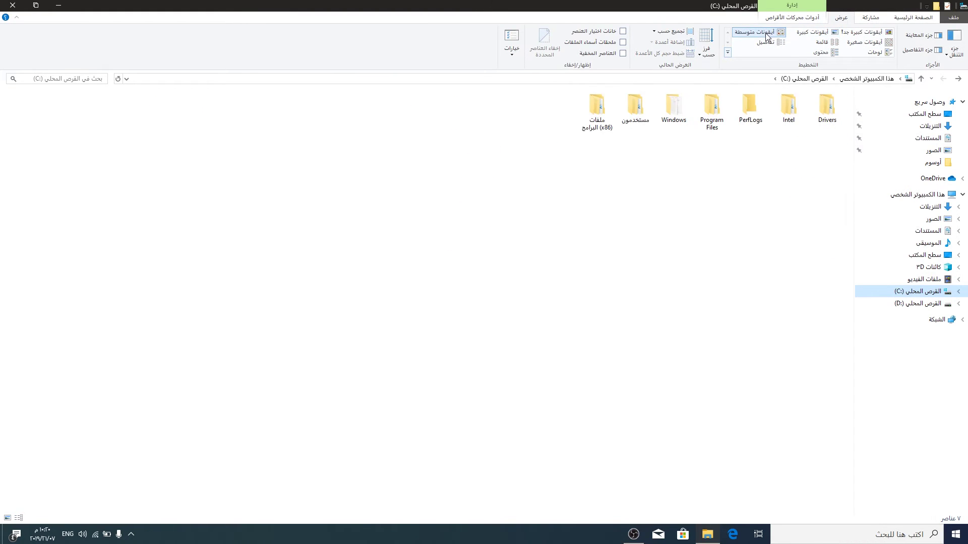
{"action": "left_click", "coordinate": [765, 43]}
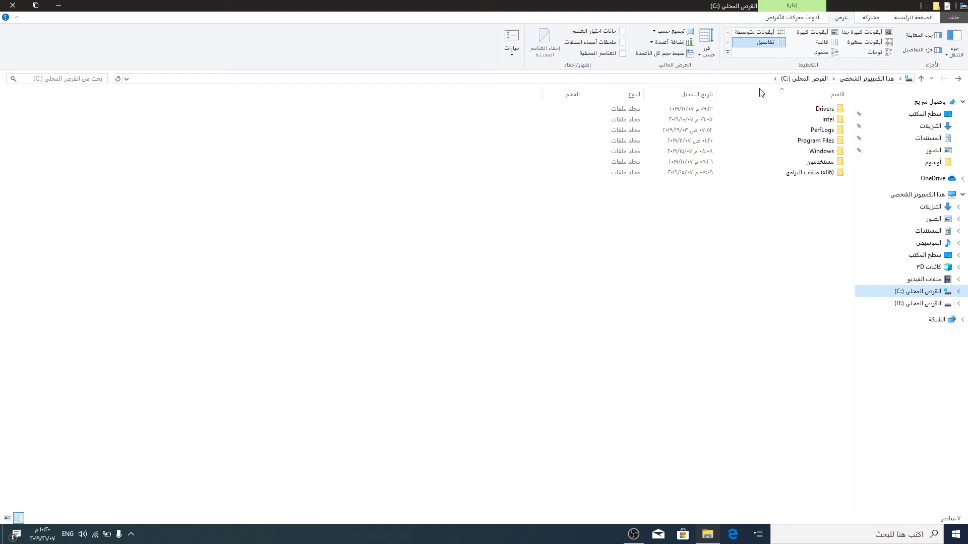
{"action": "left_click", "coordinate": [726, 53]}
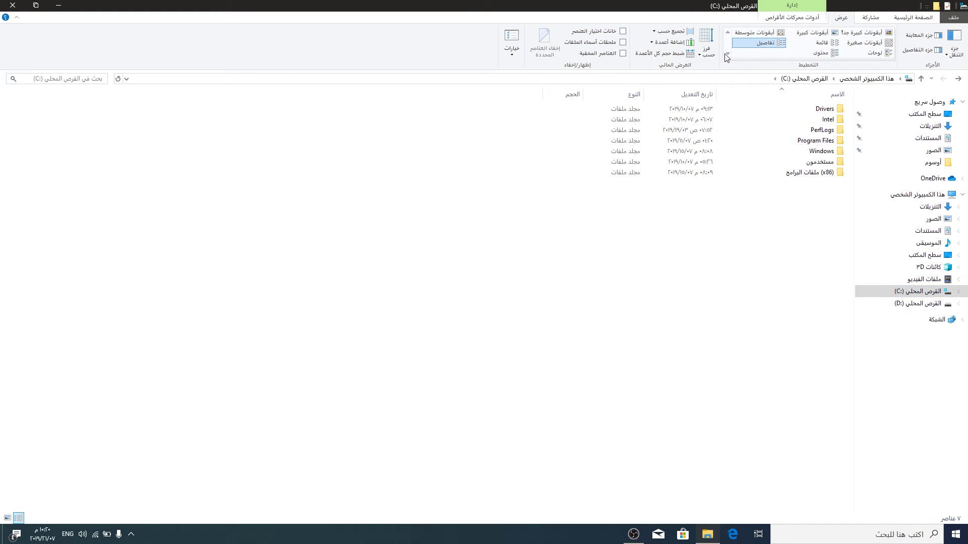
{"action": "left_click", "coordinate": [863, 32]}
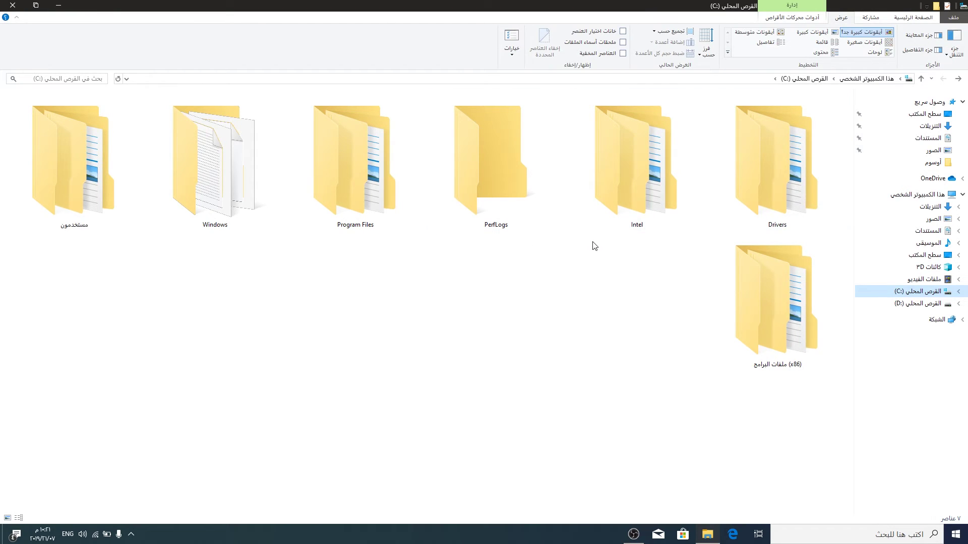
Examine the available sort-by and group-by options for the contents of drive C.
{"action": "left_click", "coordinate": [706, 51]}
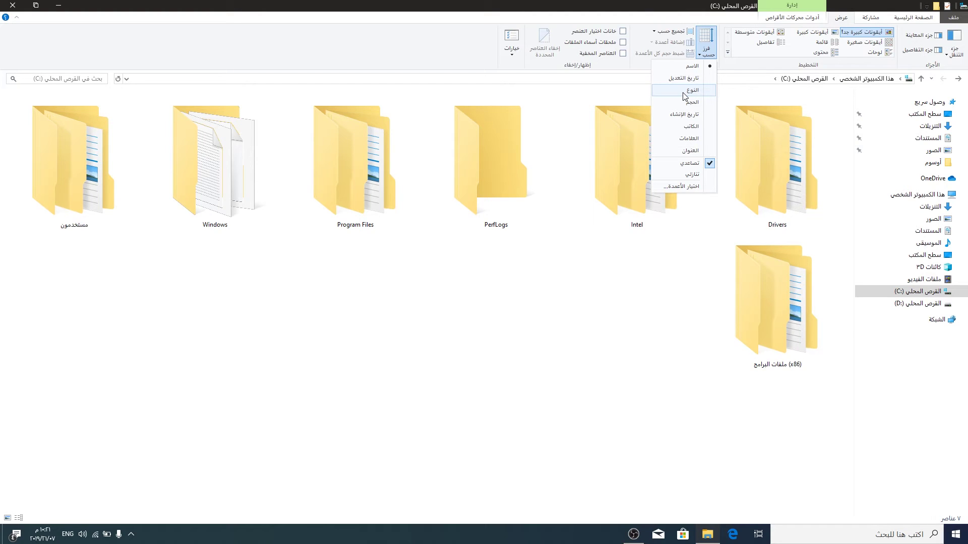
{"action": "left_click", "coordinate": [554, 294]}
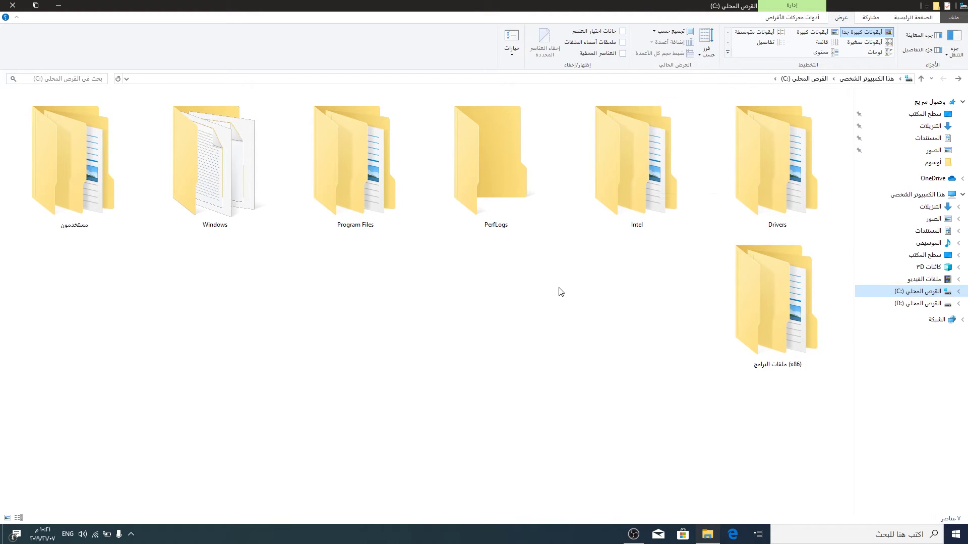
{"action": "right_click", "coordinate": [525, 294]}
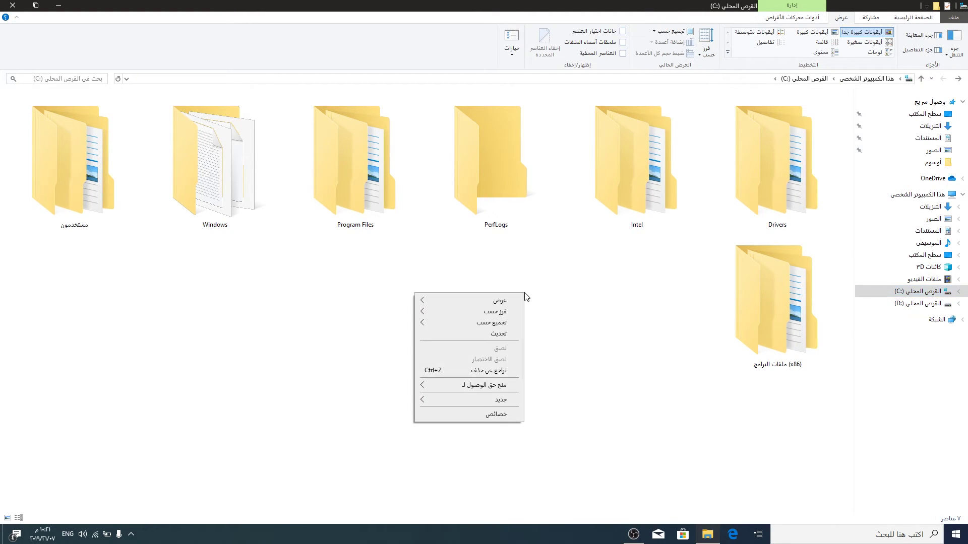
{"action": "mouse_move", "coordinate": [506, 302]}
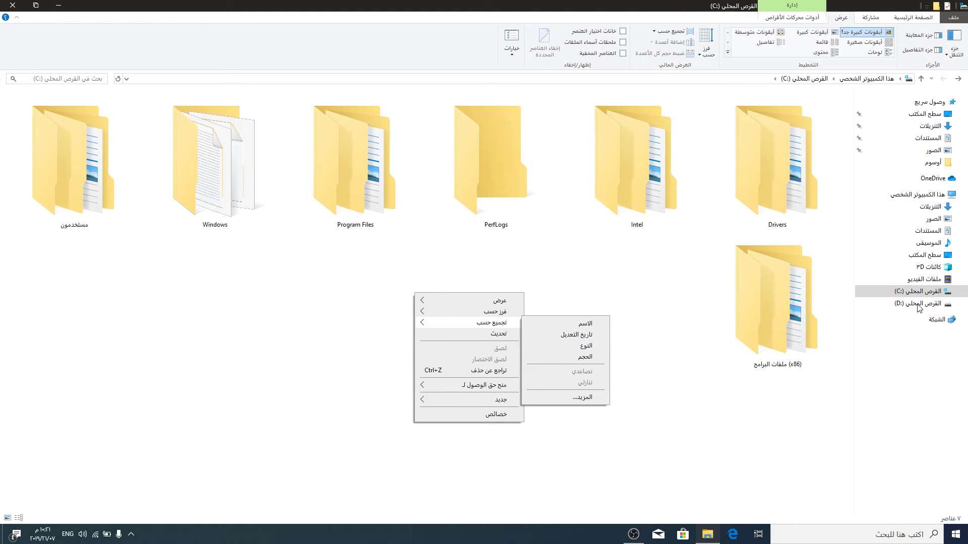
{"action": "left_click", "coordinate": [587, 282]}
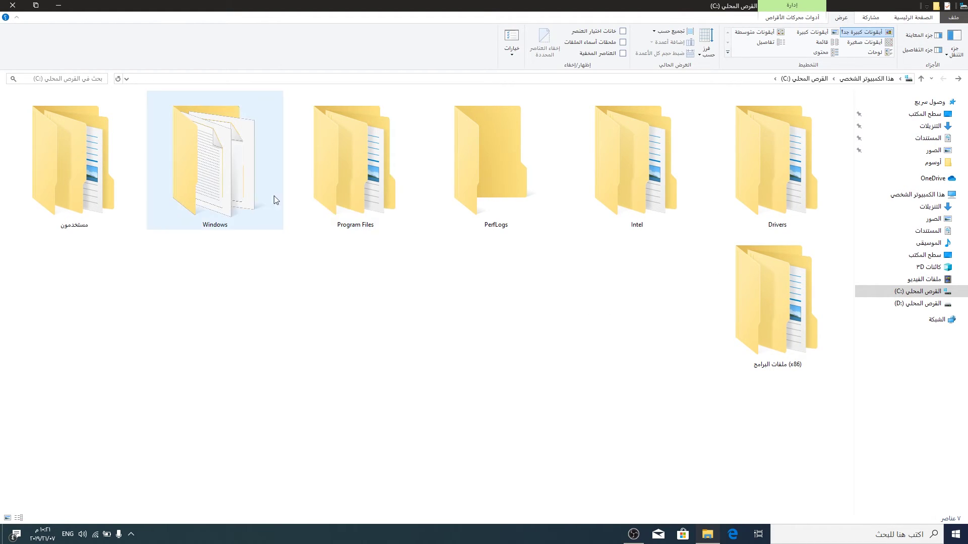
Open the Windows folder on drive C, group its contents by type, and look through the resulting groups.
{"action": "double_click", "coordinate": [242, 197]}
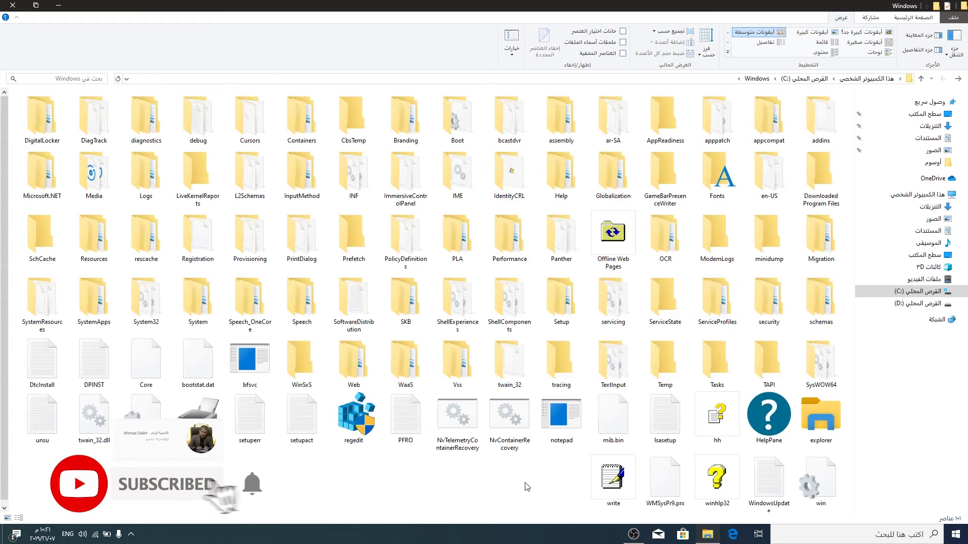
{"action": "right_click", "coordinate": [525, 353]}
{"action": "mouse_move", "coordinate": [510, 384]}
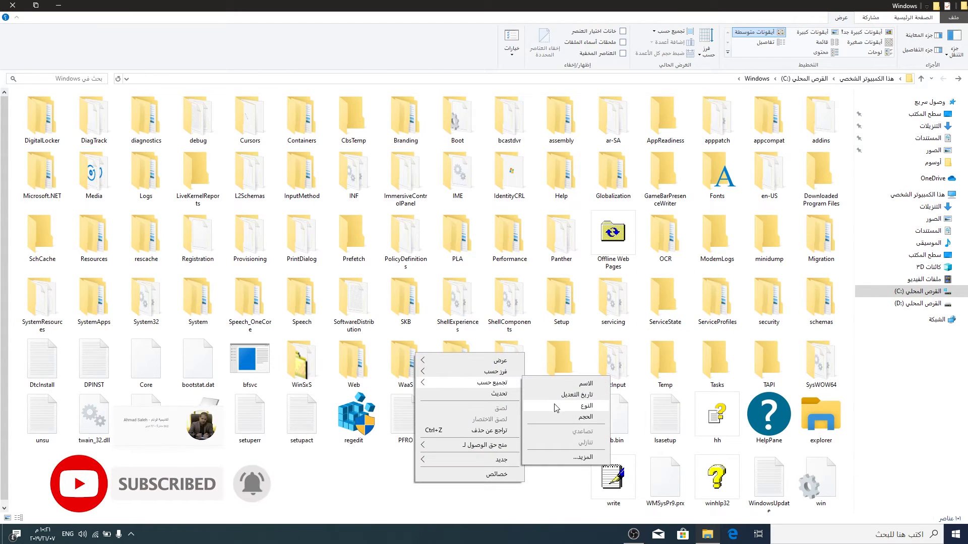
{"action": "left_click", "coordinate": [557, 406]}
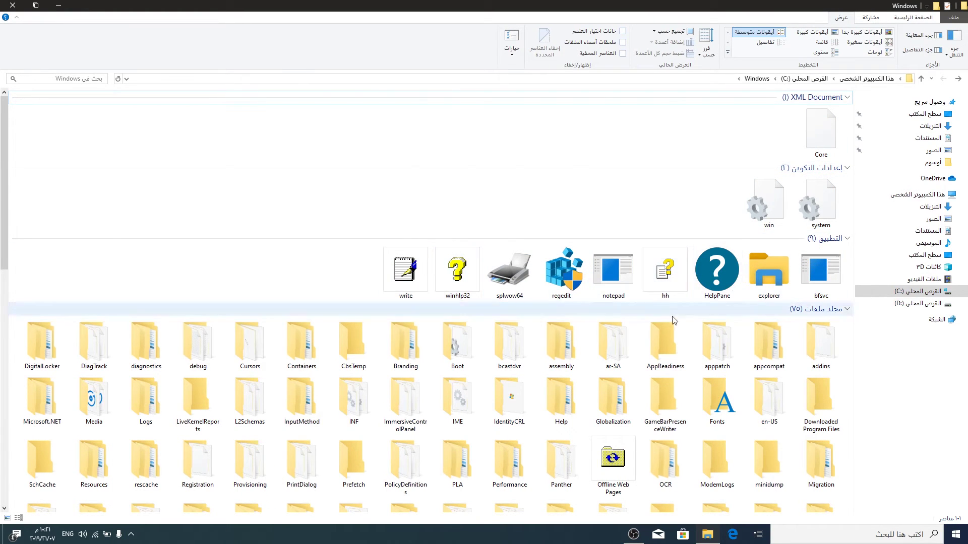
{"action": "scroll", "coordinate": [681, 327], "scroll_direction": "down", "scroll_amount": 10}
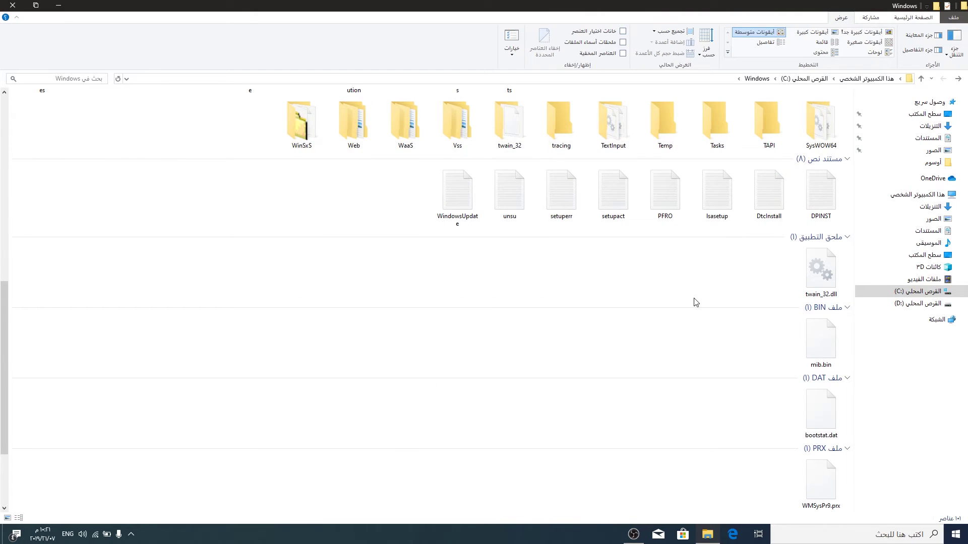
{"action": "scroll", "coordinate": [699, 303], "scroll_direction": "down", "scroll_amount": 2}
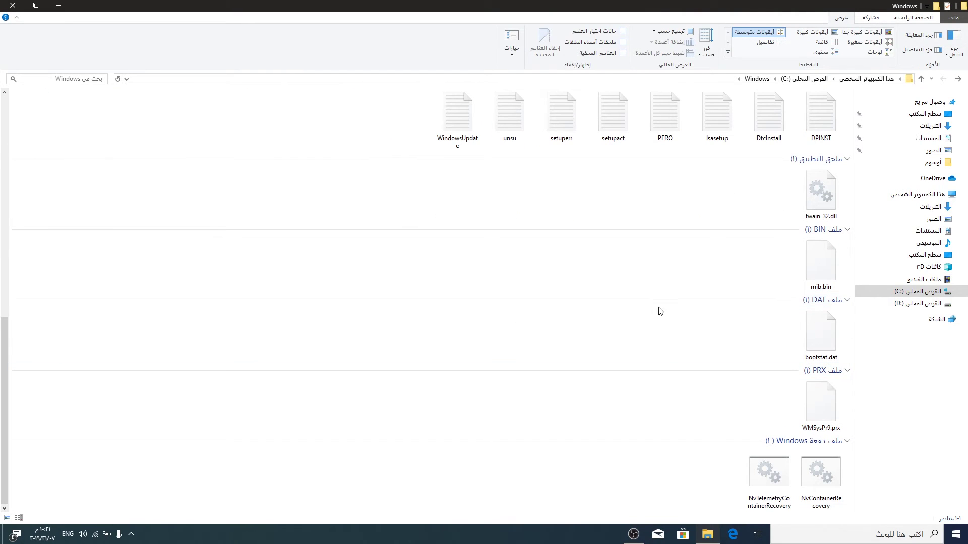
{"action": "scroll", "coordinate": [661, 302], "scroll_direction": "up", "scroll_amount": 3}
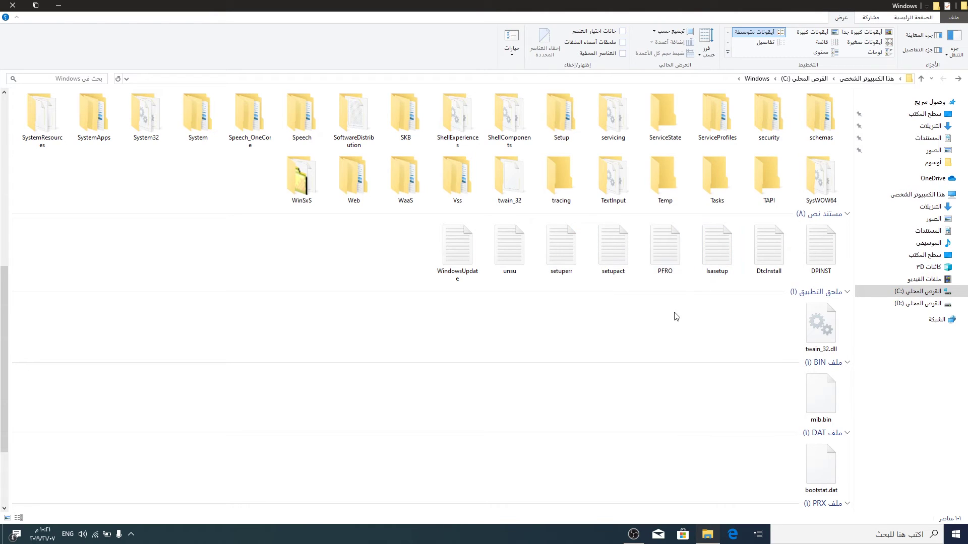
{"action": "scroll", "coordinate": [676, 316], "scroll_direction": "up", "scroll_amount": 5}
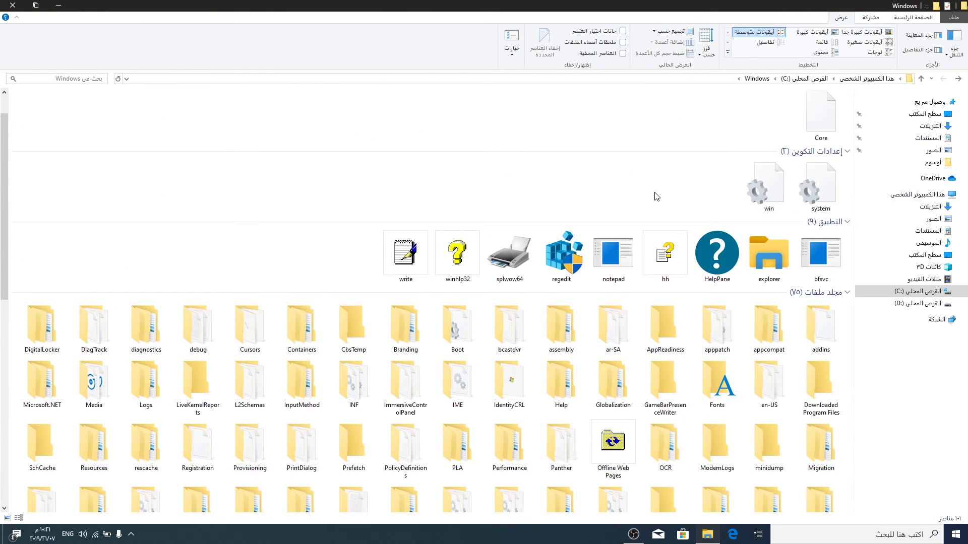
Group the Windows folder's contents by name, by date modified, and finally by type again.
{"action": "left_click", "coordinate": [661, 32]}
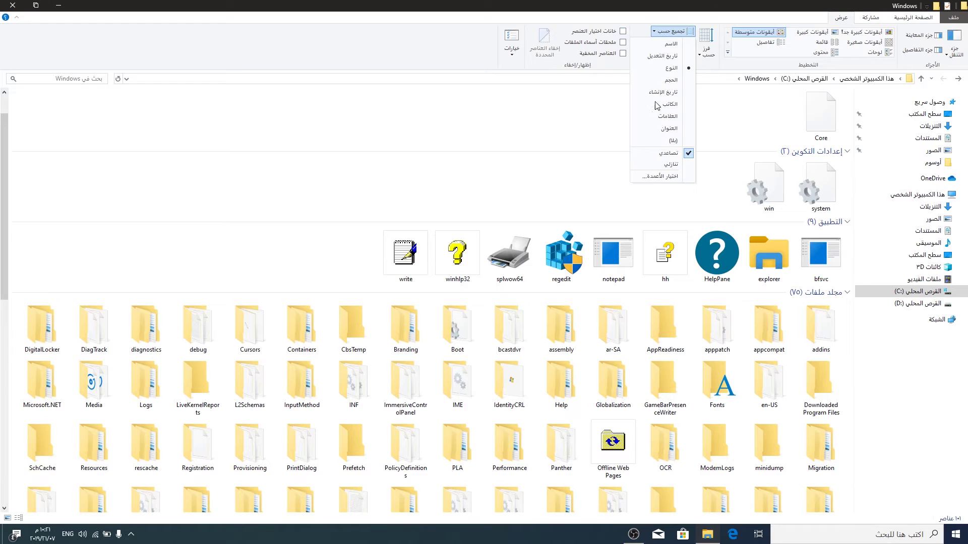
{"action": "left_click", "coordinate": [669, 44]}
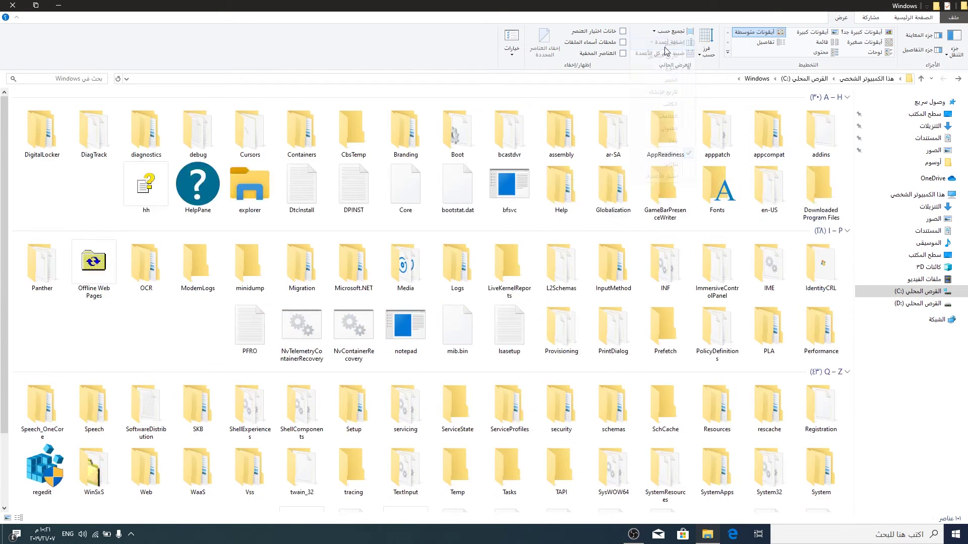
{"action": "left_click", "coordinate": [671, 32]}
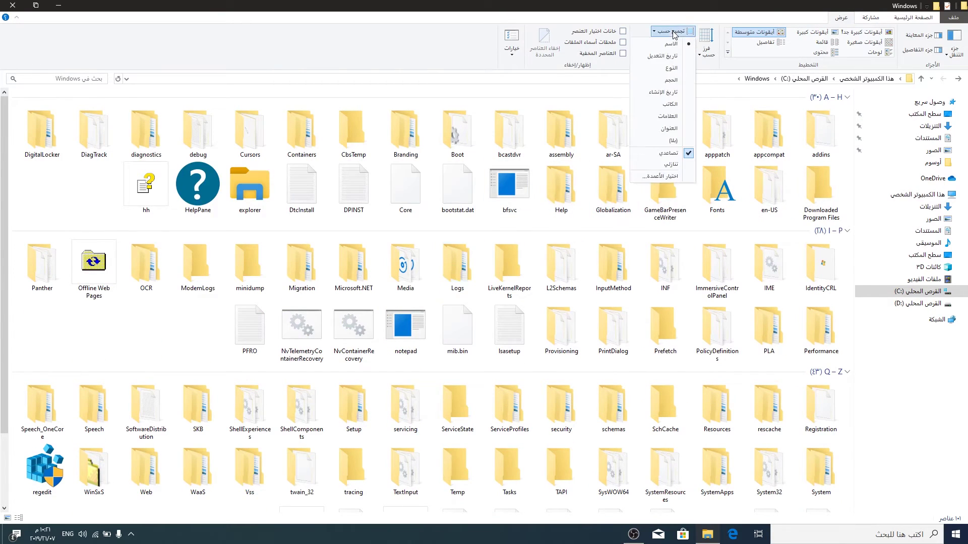
{"action": "left_click", "coordinate": [664, 56]}
{"action": "left_click", "coordinate": [671, 31]}
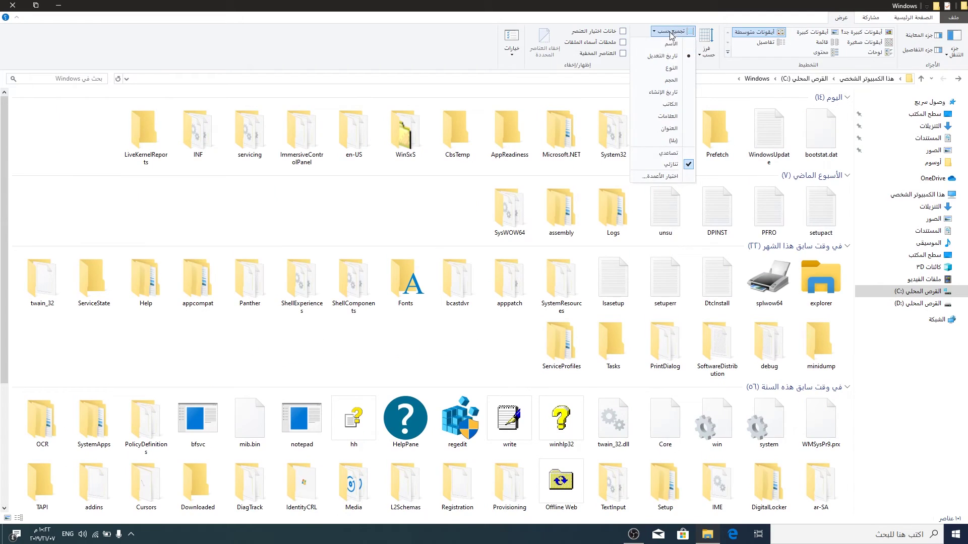
{"action": "left_click", "coordinate": [668, 68]}
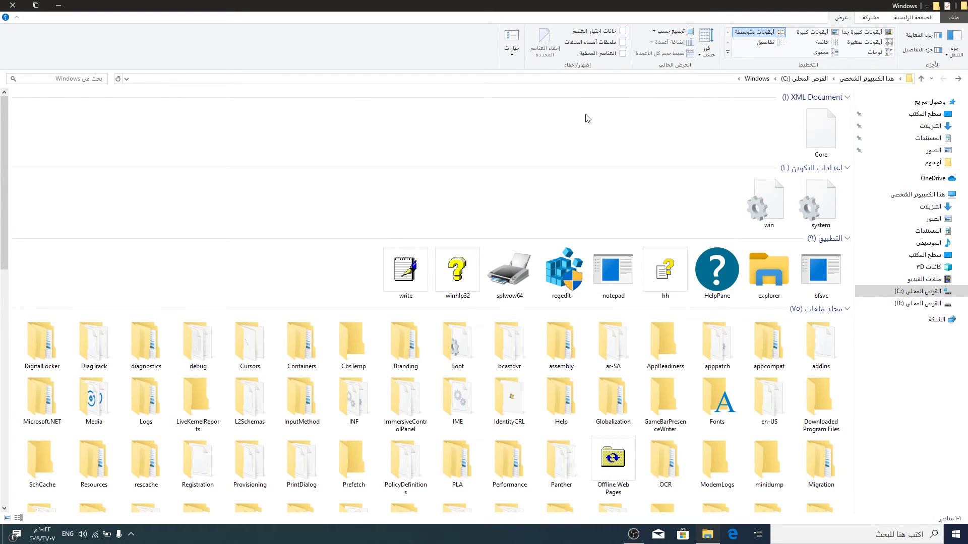
Turn on item check boxes, tick the appcompat, apppatch and AppReadiness folders, and turn the check boxes off again.
{"action": "left_click", "coordinate": [611, 33]}
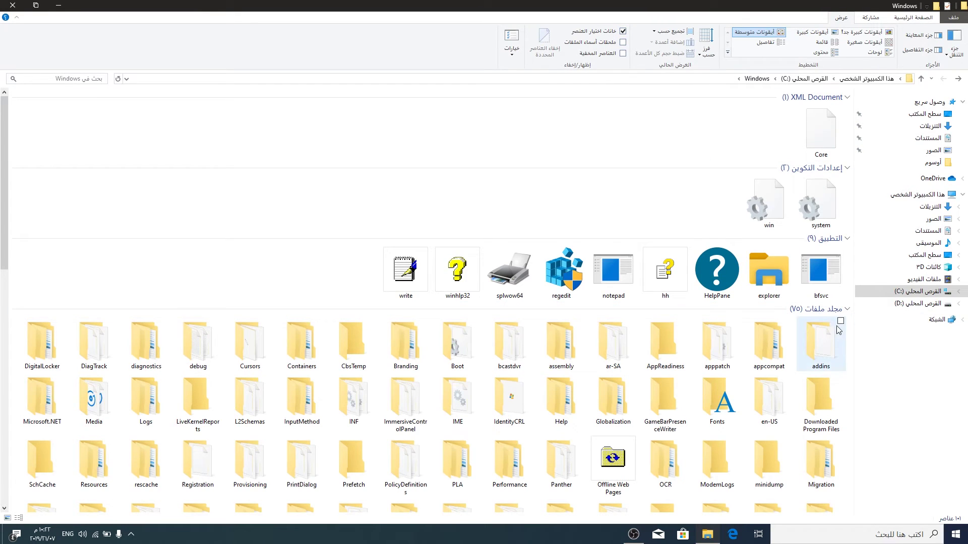
{"action": "left_click", "coordinate": [789, 321]}
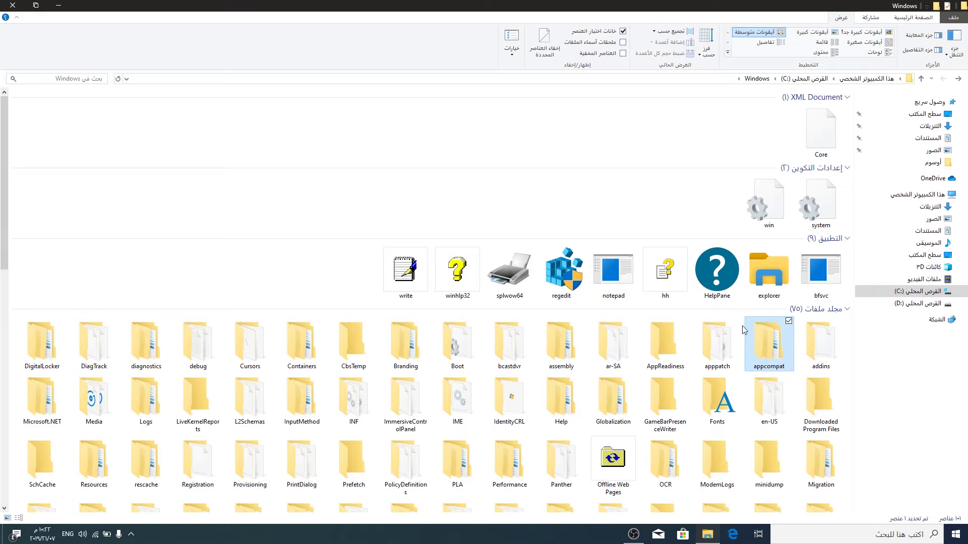
{"action": "left_click", "coordinate": [736, 322]}
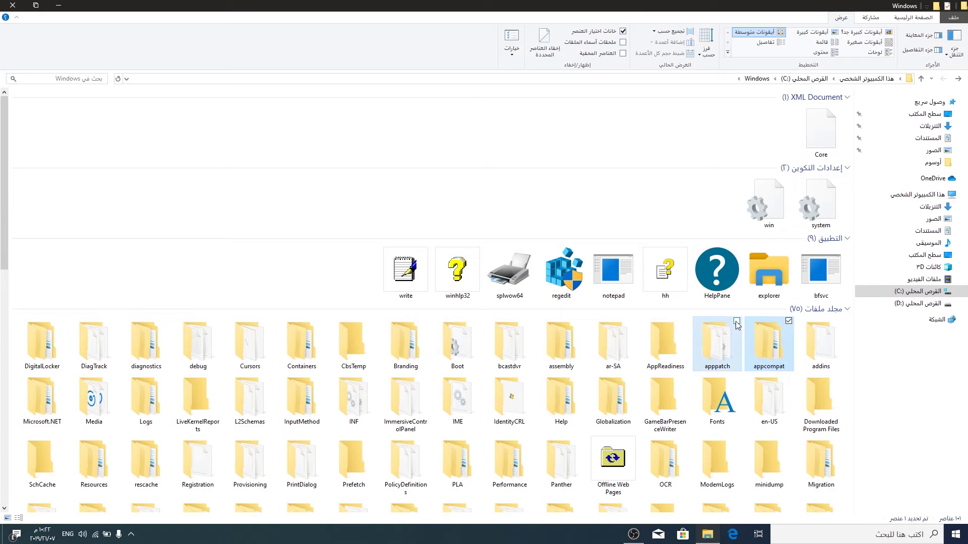
{"action": "left_click", "coordinate": [684, 321]}
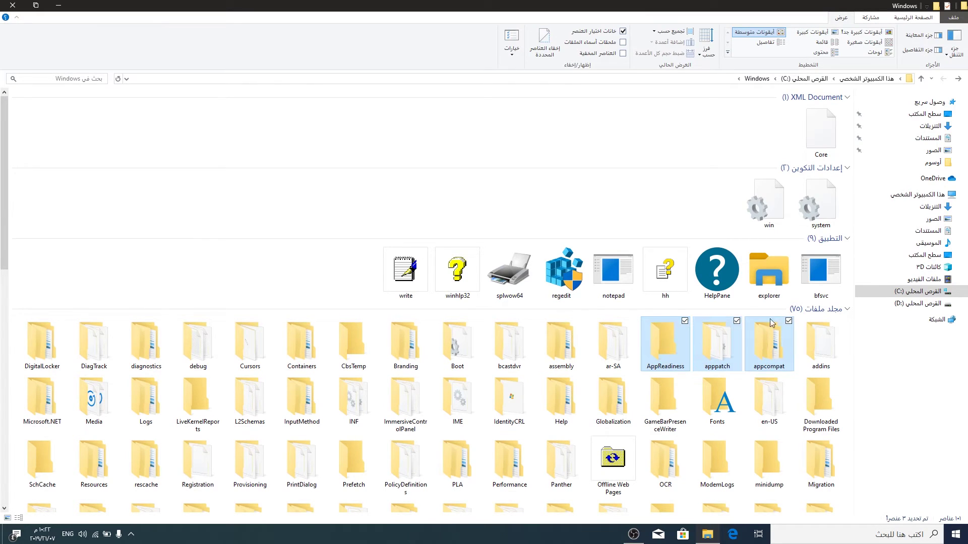
{"action": "left_click", "coordinate": [624, 32]}
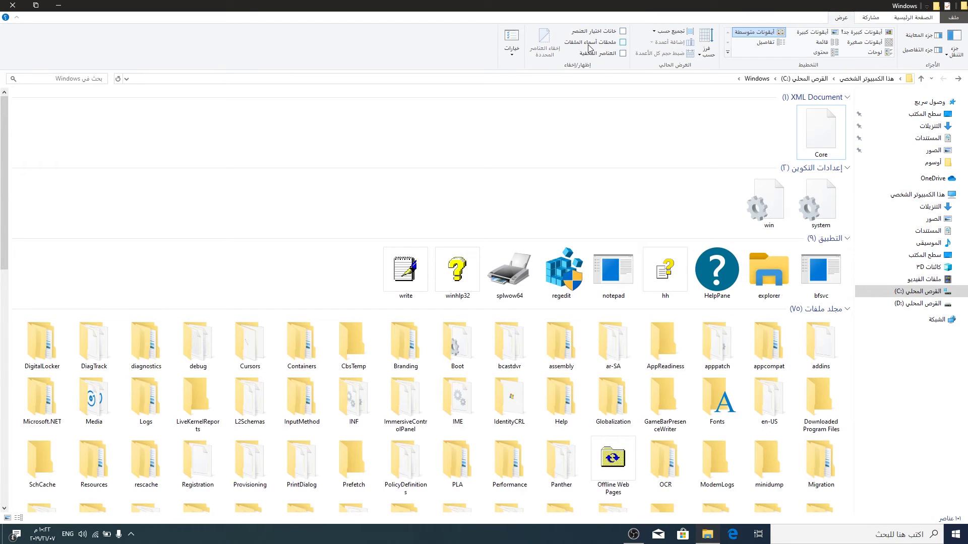
Show file name extensions in the Windows folder, look through the files, and hide the extensions again.
{"action": "left_click", "coordinate": [622, 45]}
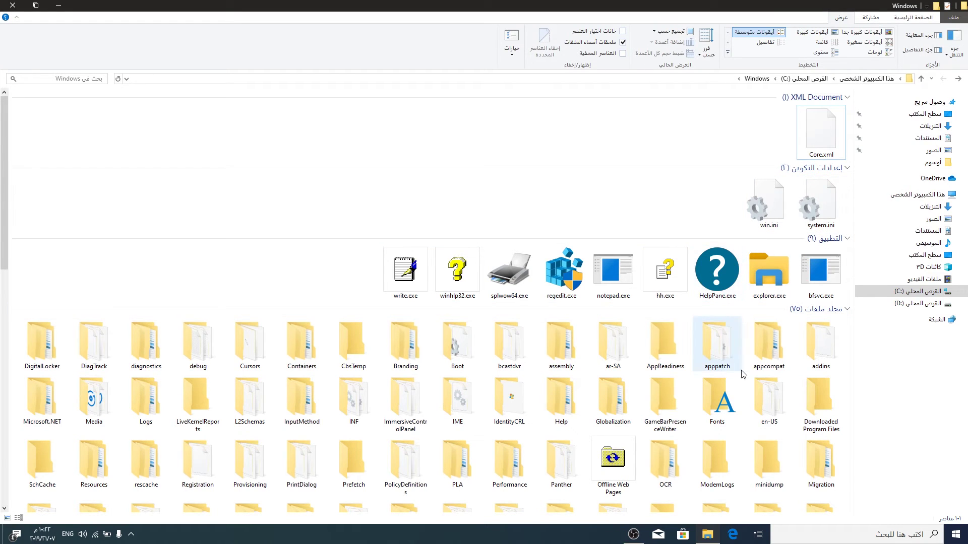
{"action": "scroll", "coordinate": [667, 338], "scroll_direction": "down", "scroll_amount": 10}
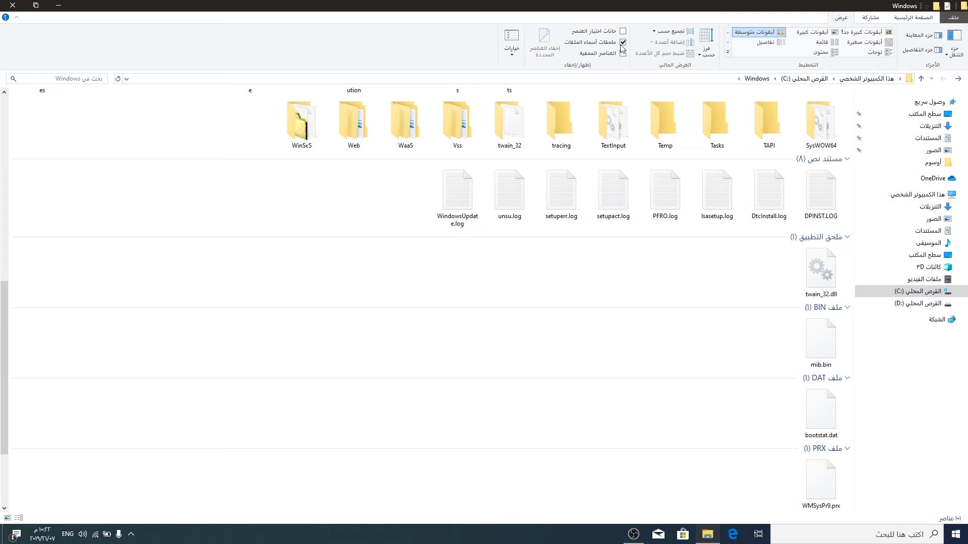
{"action": "scroll", "coordinate": [731, 227], "scroll_direction": "up", "scroll_amount": 15}
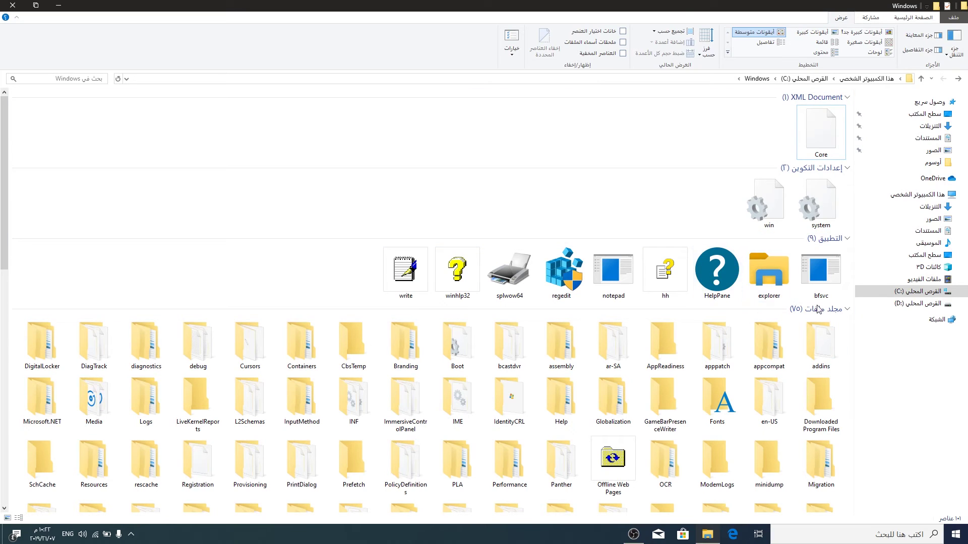
Create a new Microsoft Word document in the Pictures folder, keeping its default name.
{"action": "left_click", "coordinate": [927, 151]}
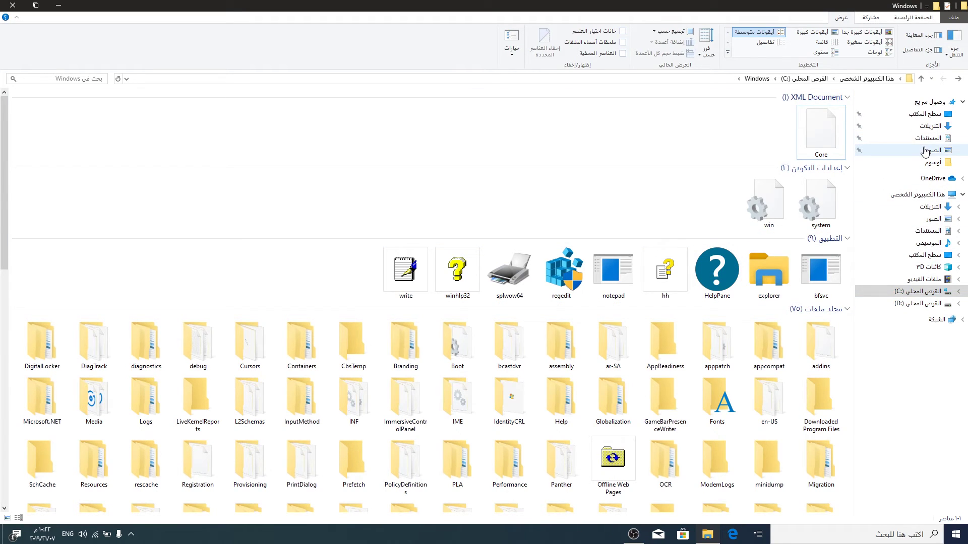
{"action": "right_click", "coordinate": [656, 209]}
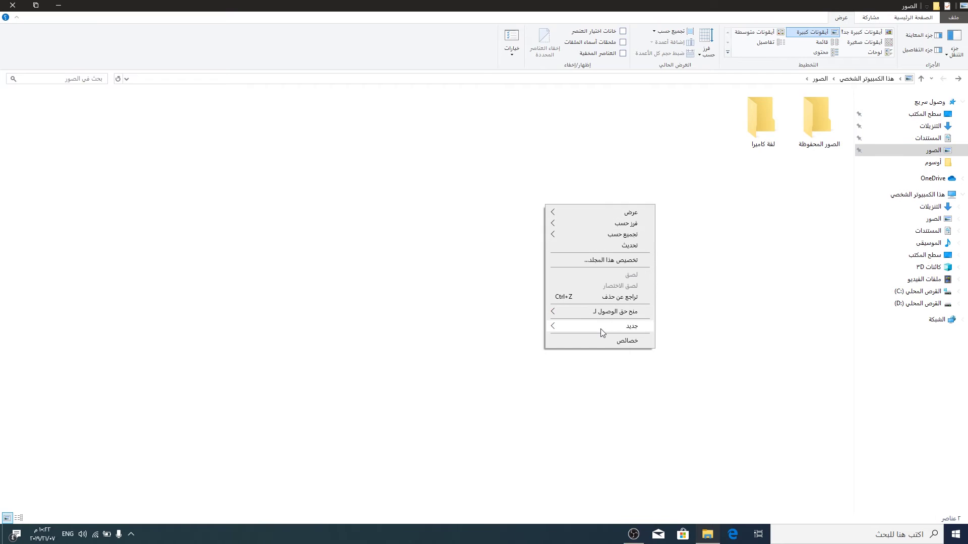
{"action": "mouse_move", "coordinate": [600, 328]}
{"action": "left_click", "coordinate": [703, 363]}
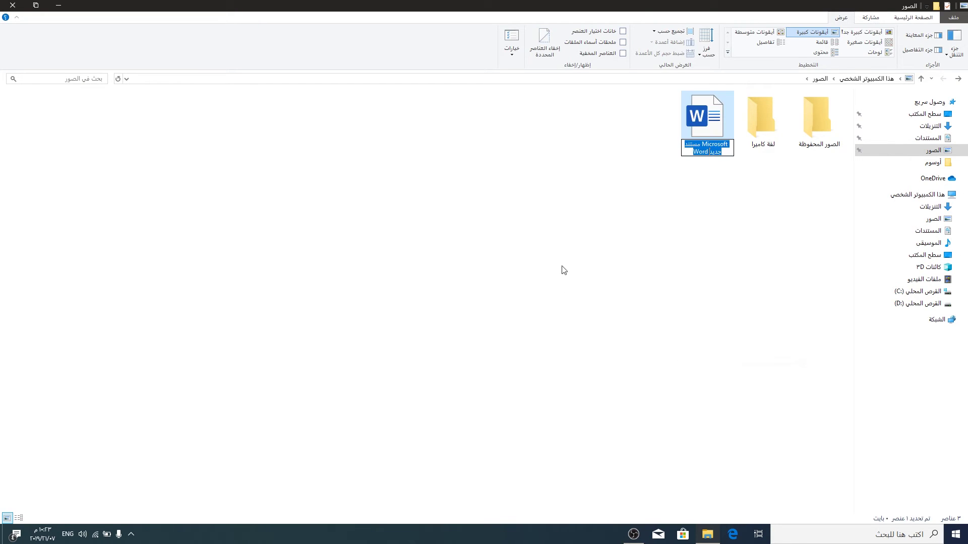
{"action": "left_click", "coordinate": [561, 268]}
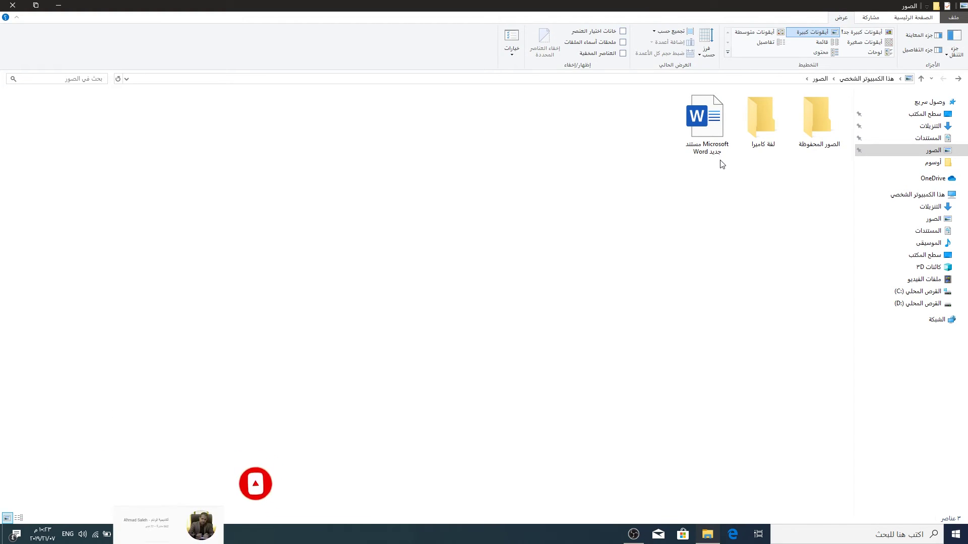
Set the Hidden attribute on the new Word document through its properties.
{"action": "right_click", "coordinate": [709, 136]}
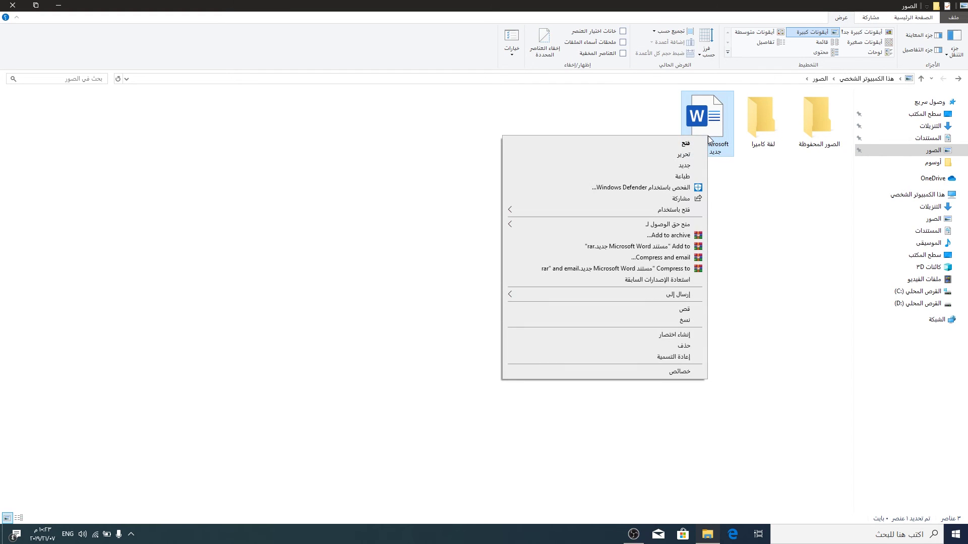
{"action": "left_click", "coordinate": [659, 371]}
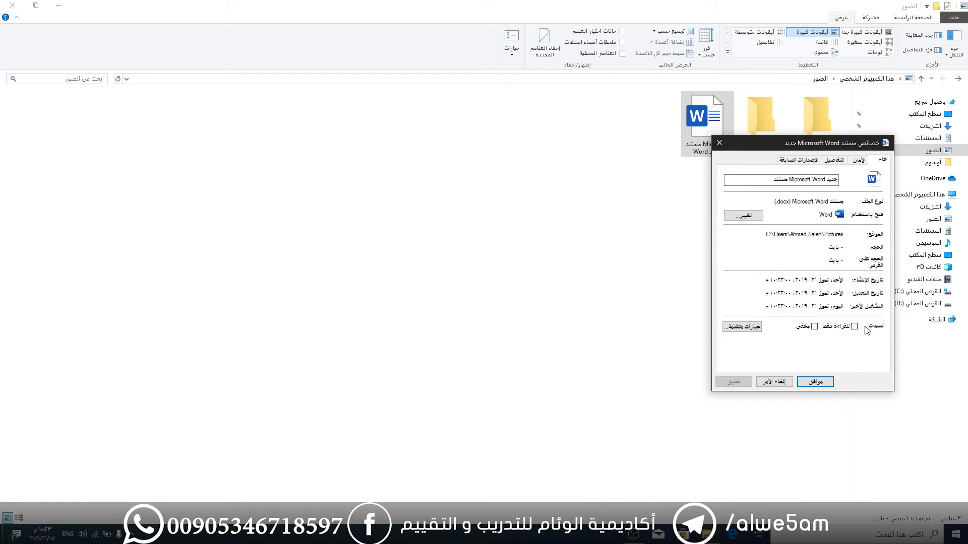
{"action": "left_click", "coordinate": [814, 327]}
{"action": "left_click", "coordinate": [816, 381]}
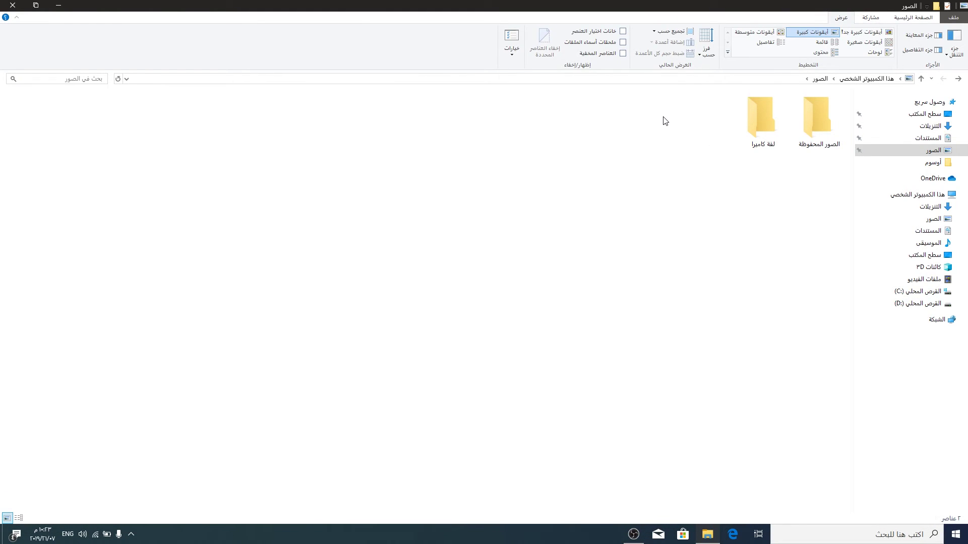
Show hidden items in the Pictures folder and review the hidden Word document's attributes in its properties.
{"action": "left_click", "coordinate": [623, 53]}
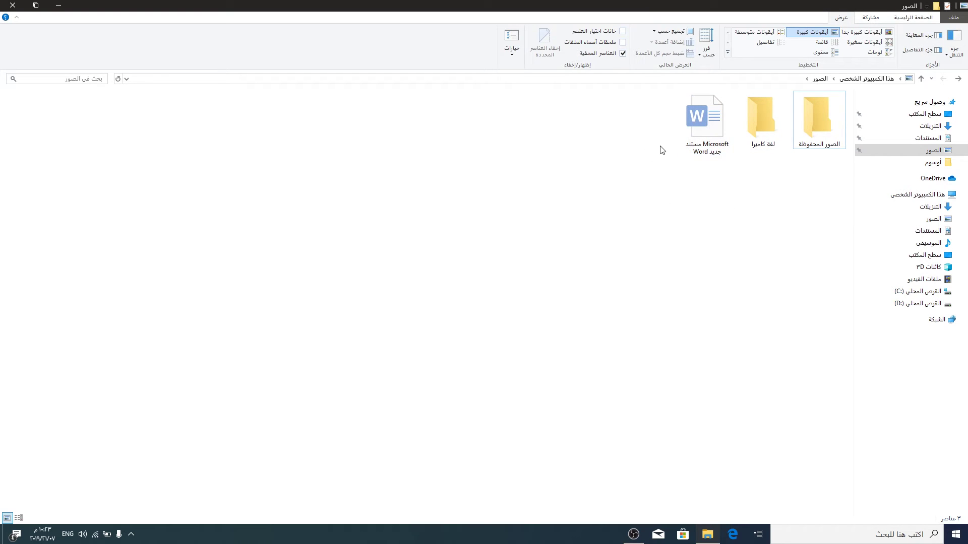
{"action": "right_click", "coordinate": [707, 132]}
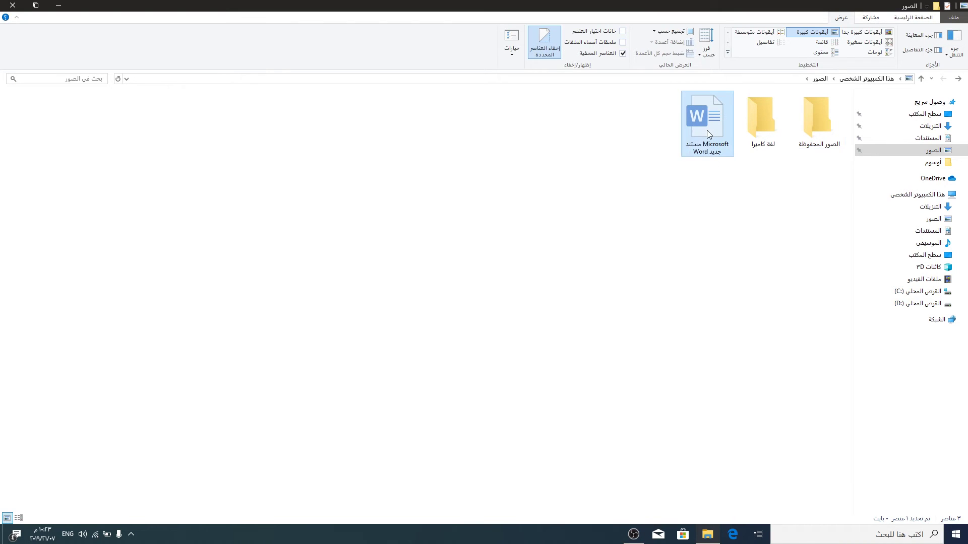
{"action": "left_click", "coordinate": [649, 370]}
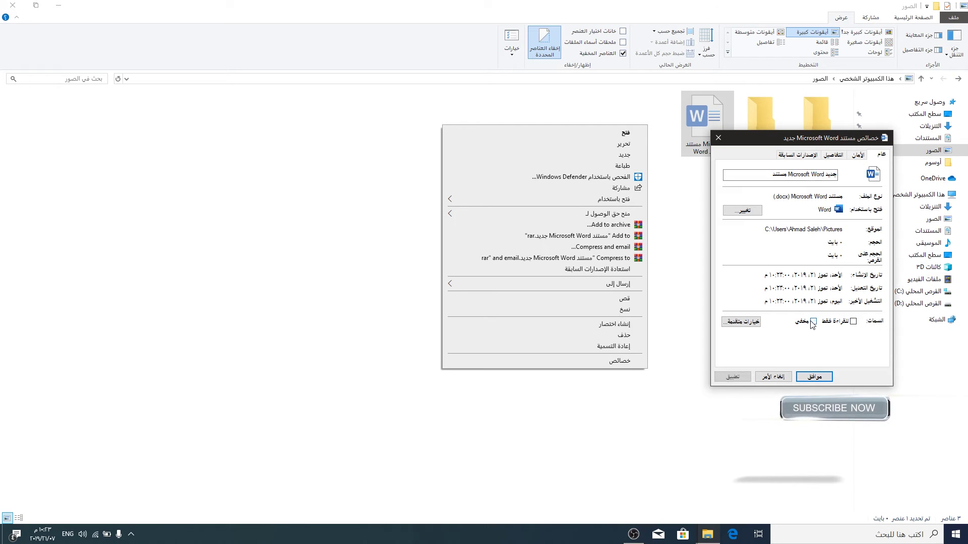
{"action": "left_click", "coordinate": [813, 377]}
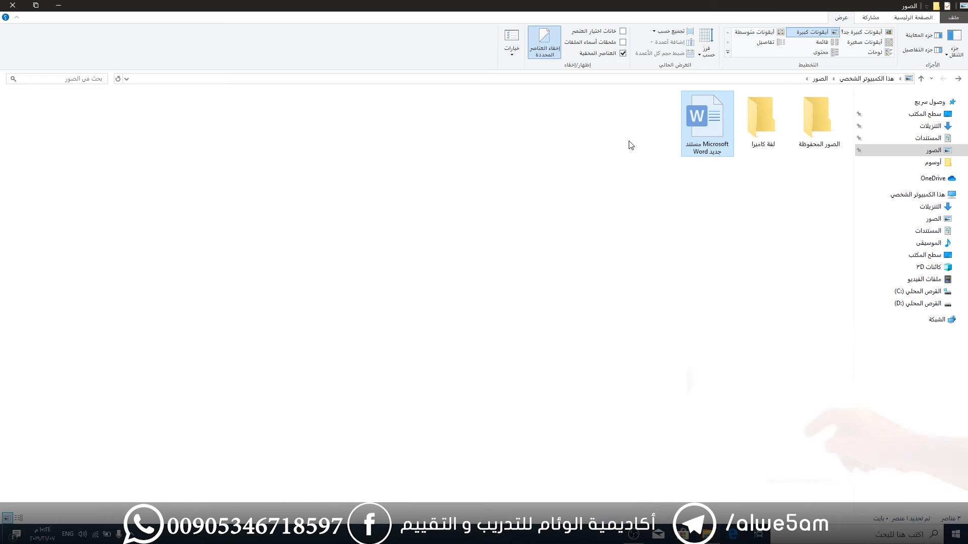
Toggle the display of hidden items off and on repeatedly, ending with hidden items shown.
{"action": "left_click", "coordinate": [623, 53]}
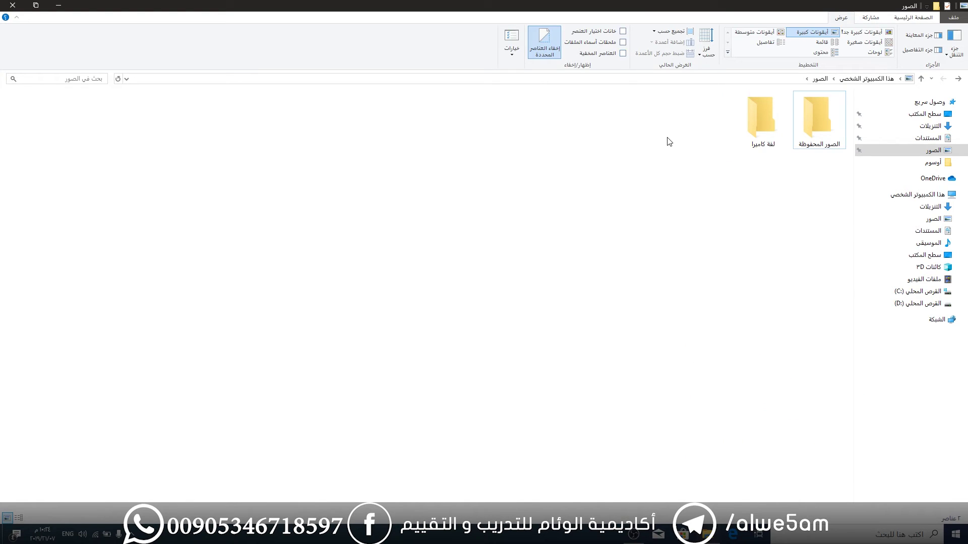
{"action": "left_click", "coordinate": [624, 53]}
{"action": "left_click", "coordinate": [623, 54]}
{"action": "left_click", "coordinate": [624, 53]}
Unhide the Word document with the Hide selected items command and check its attributes in its properties.
{"action": "left_click", "coordinate": [703, 123]}
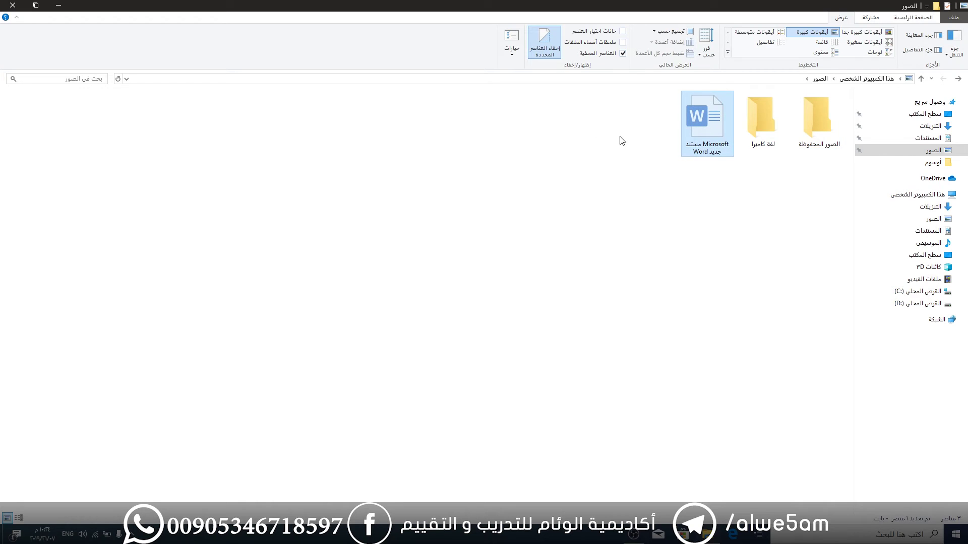
{"action": "left_click", "coordinate": [545, 42]}
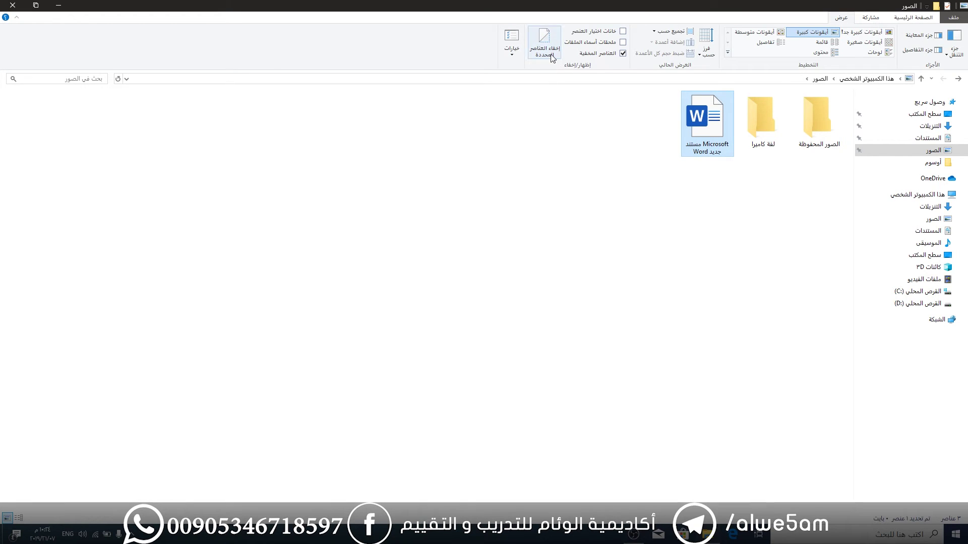
{"action": "right_click", "coordinate": [708, 124]}
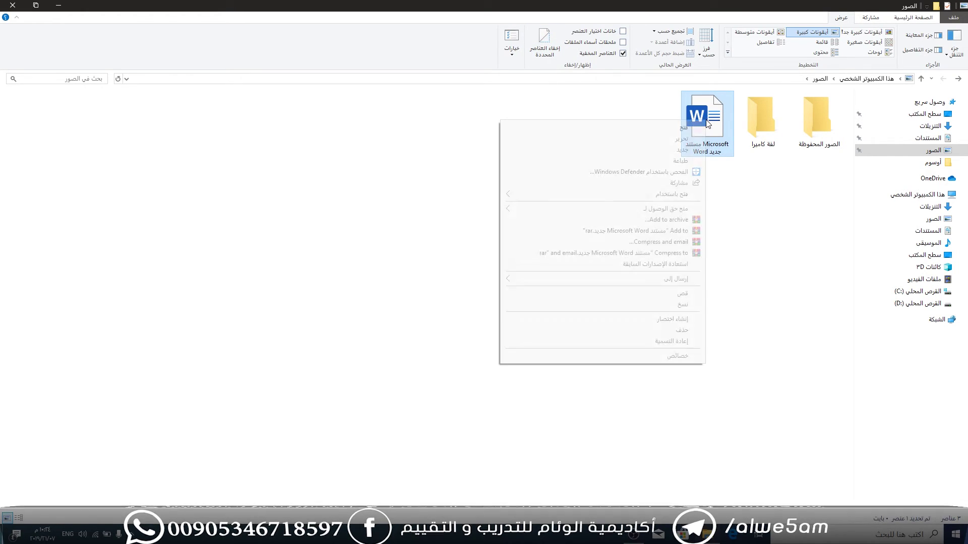
{"action": "left_click", "coordinate": [673, 353]}
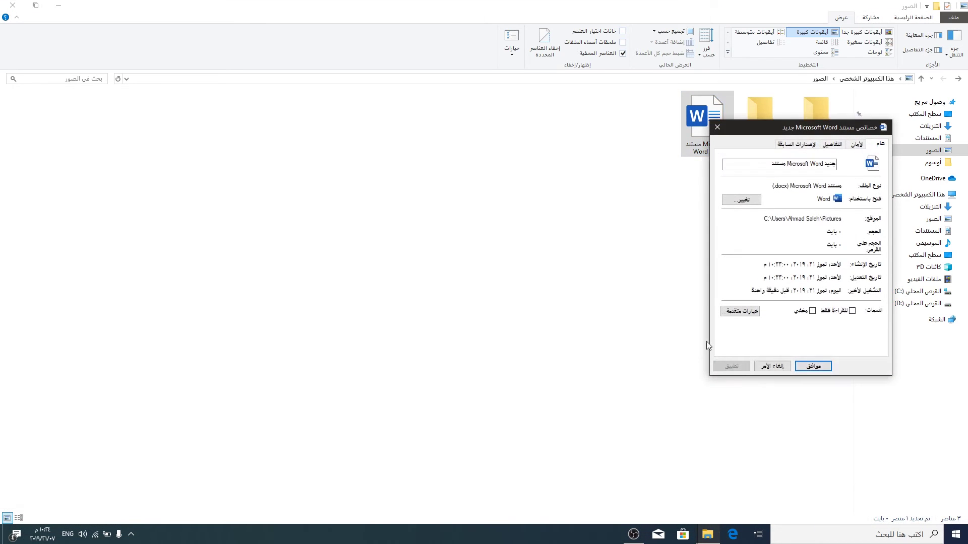
{"action": "left_click", "coordinate": [771, 367]}
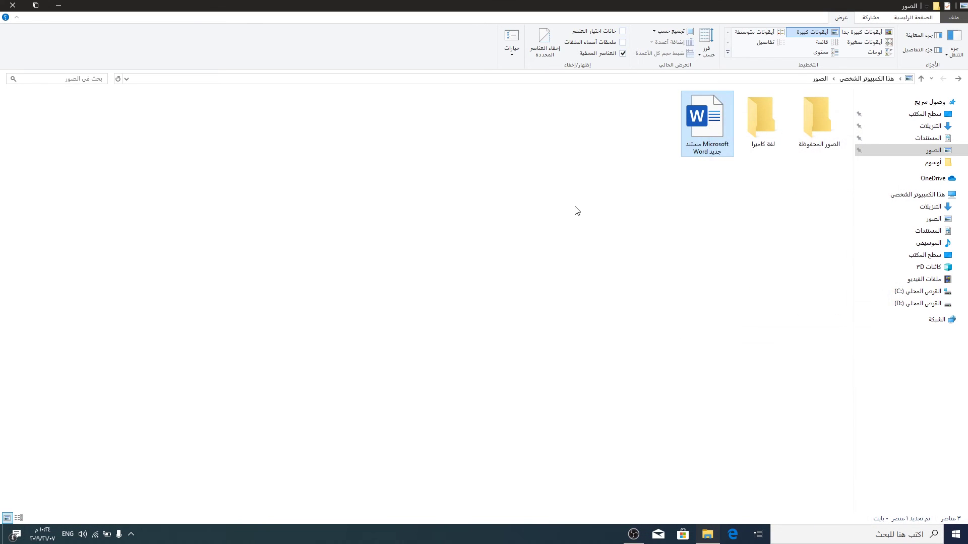
Change the folder options so that a single click opens an item, and apply the change.
{"action": "left_click", "coordinate": [512, 57]}
{"action": "left_click", "coordinate": [488, 67]}
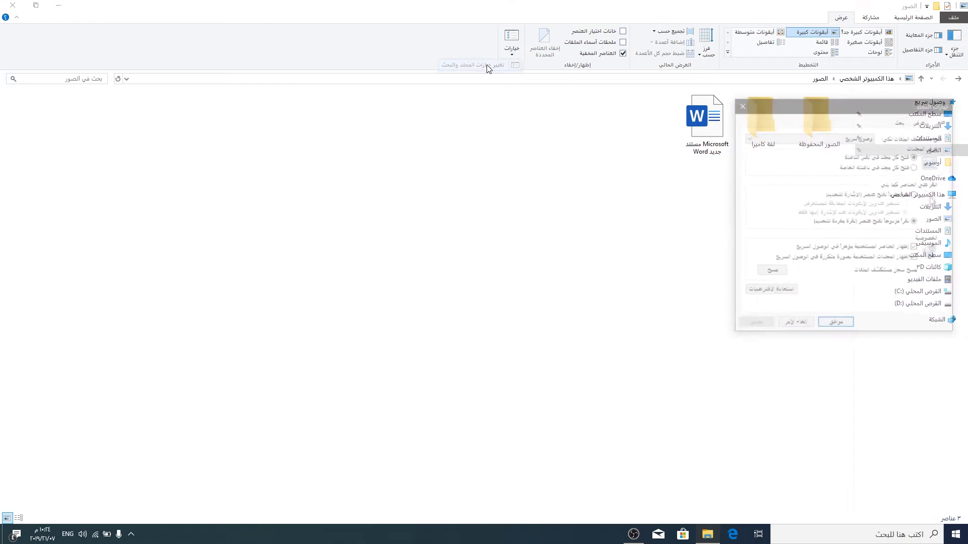
{"action": "left_click_drag", "start_coordinate": [843, 108], "coordinate": [523, 115]}
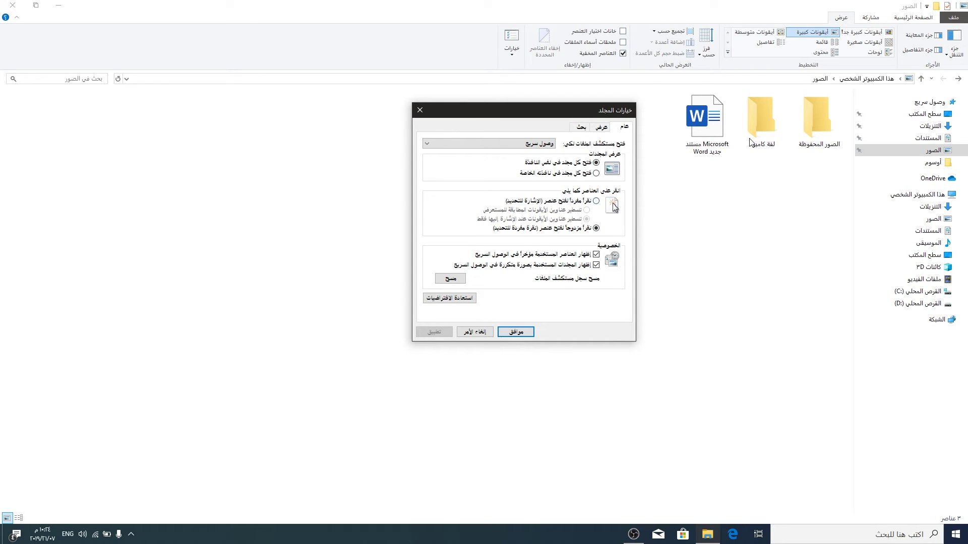
{"action": "left_click", "coordinate": [595, 200]}
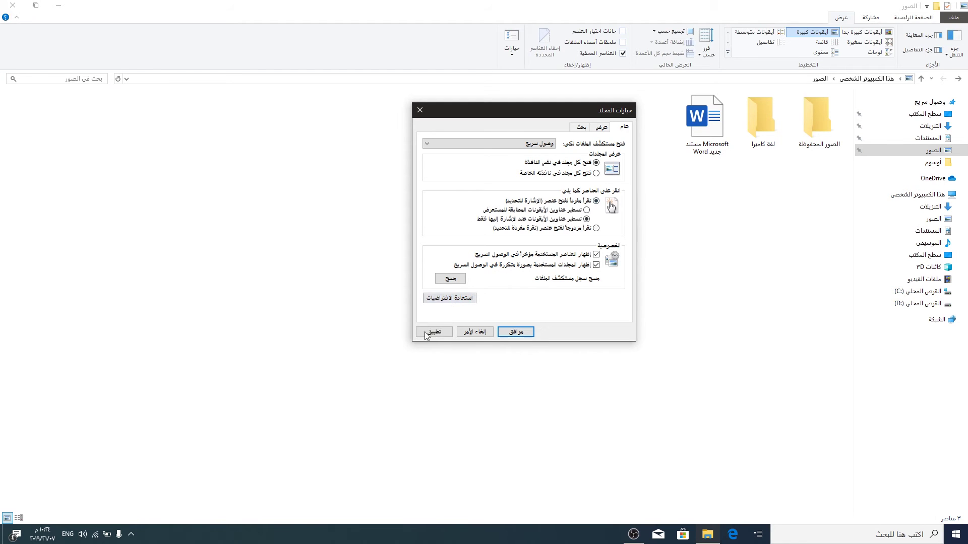
{"action": "left_click", "coordinate": [434, 332]}
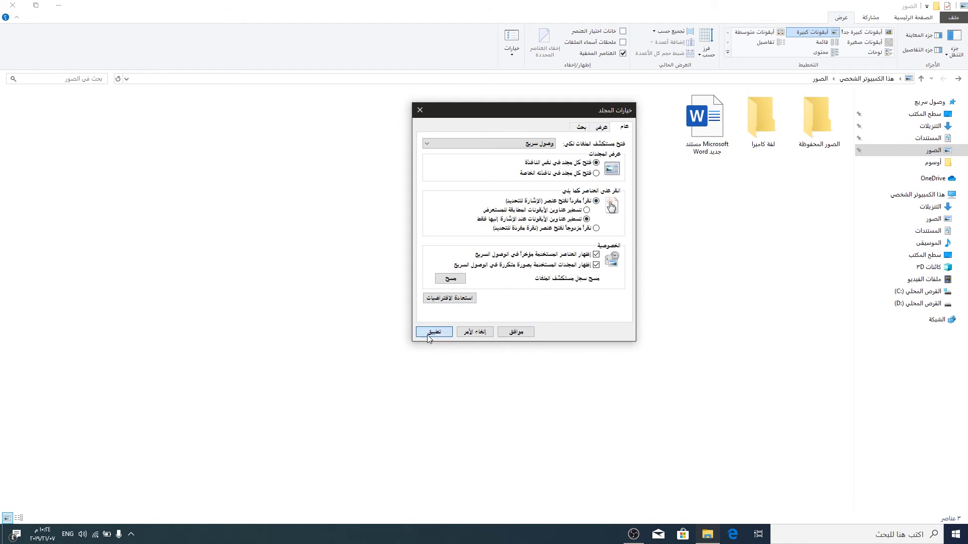
{"action": "left_click", "coordinate": [761, 137]}
{"action": "left_click", "coordinate": [530, 334]}
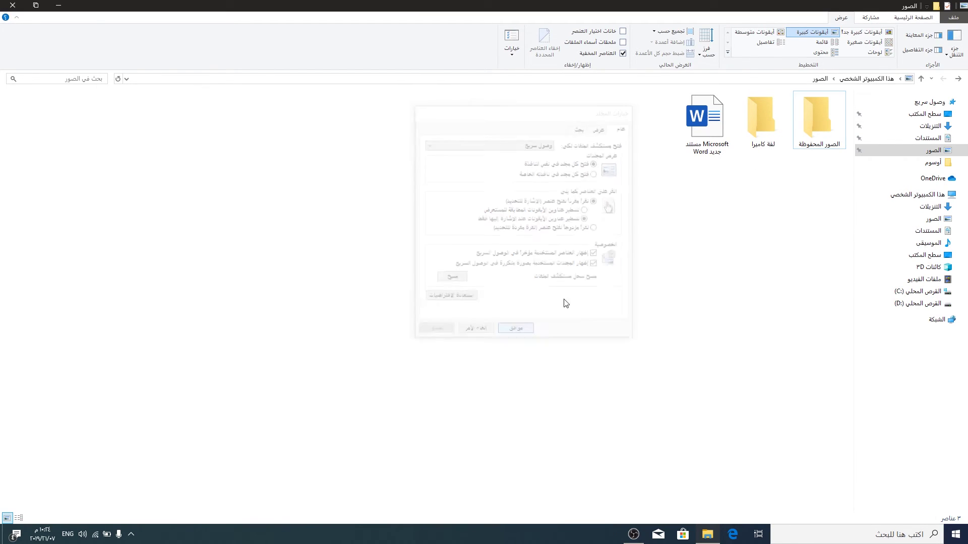
Test single-click opening on the لفة كاميرا and الصور المحفوظة folders, returning to the Pictures folder each time.
{"action": "left_click", "coordinate": [761, 129]}
{"action": "left_click", "coordinate": [958, 78]}
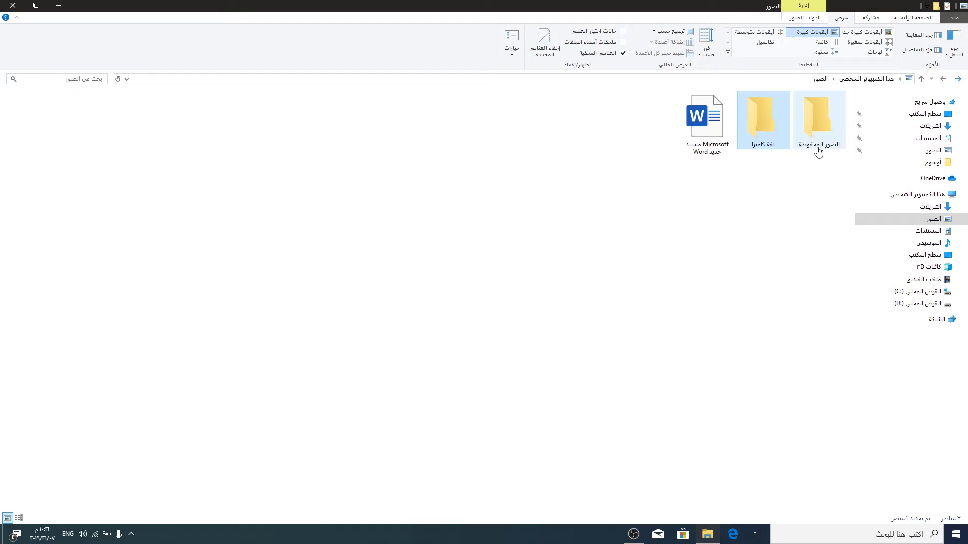
{"action": "double_click", "coordinate": [807, 146]}
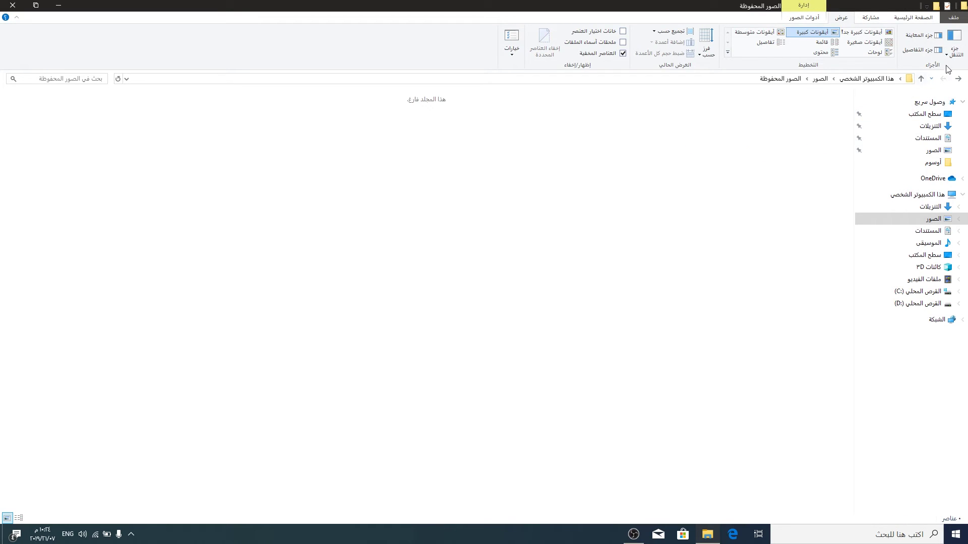
{"action": "left_click", "coordinate": [958, 78]}
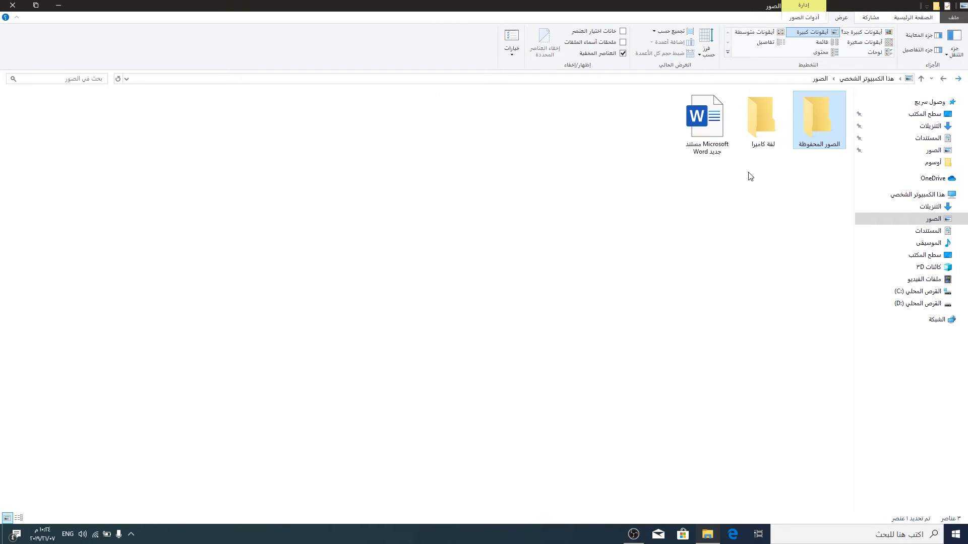
Choose the folder option that opens items with a double click and selects them with a single click.
{"action": "left_click", "coordinate": [513, 57]}
{"action": "left_click", "coordinate": [499, 67]}
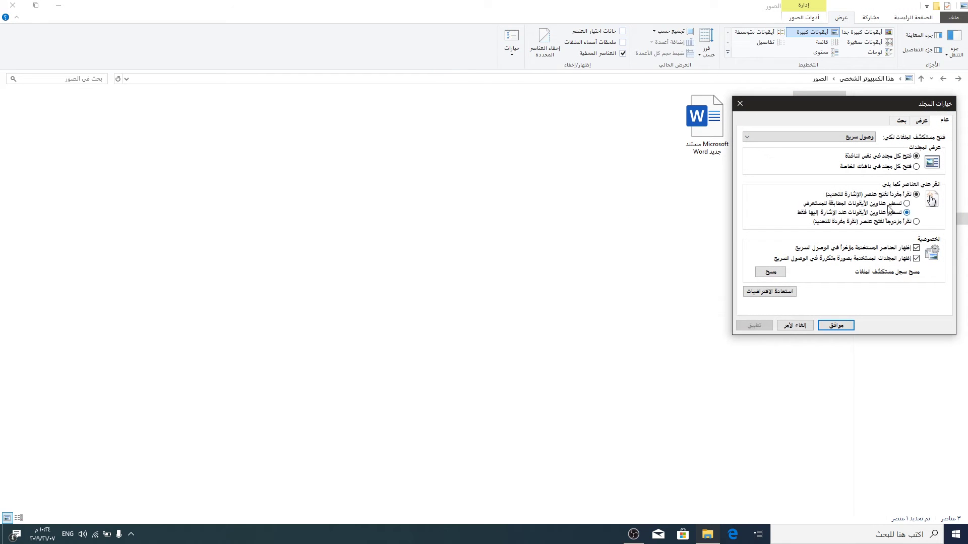
{"action": "left_click", "coordinate": [916, 222]}
Turn off hiding of protected operating system files, apply the folder options, and look at the system items on drive D:.
{"action": "left_click_drag", "start_coordinate": [859, 107], "coordinate": [565, 109]}
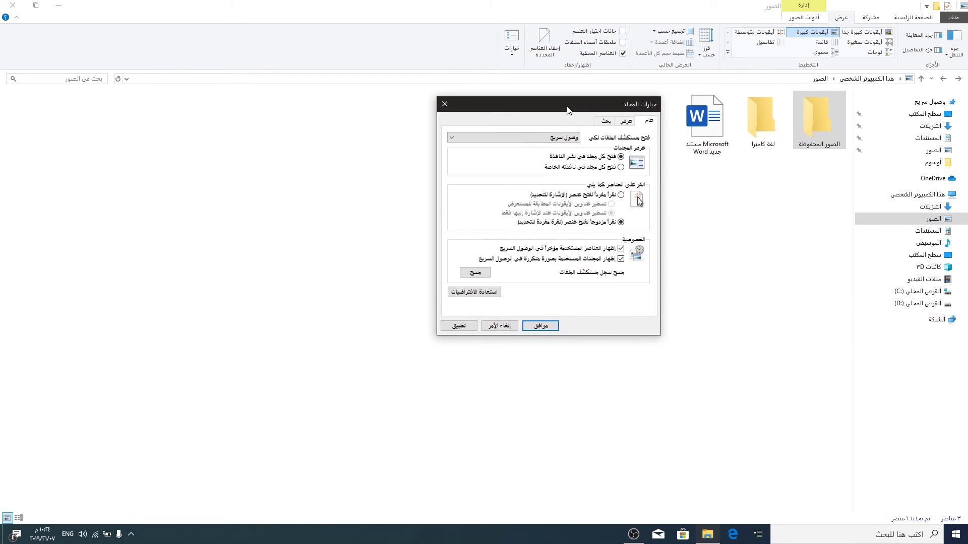
{"action": "left_click", "coordinate": [628, 121]}
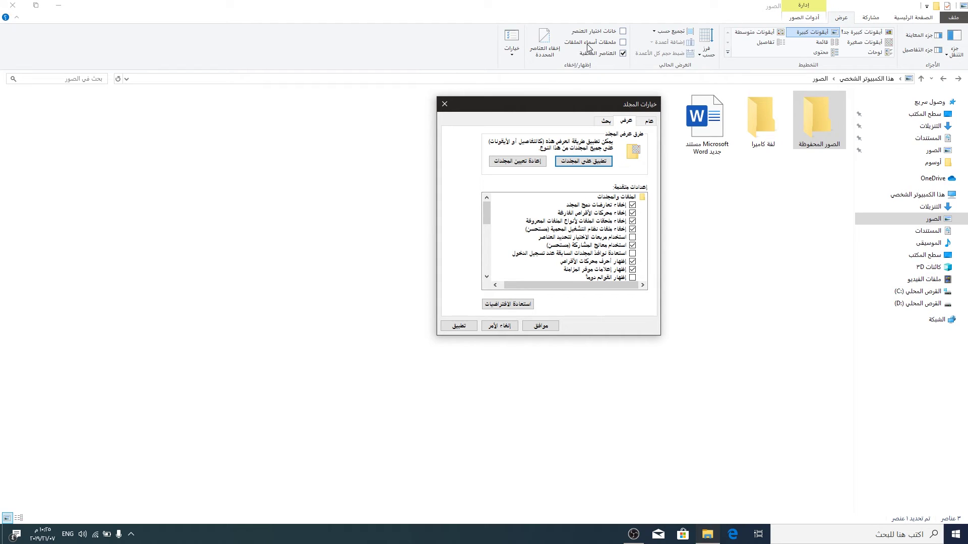
{"action": "left_click", "coordinate": [631, 232]}
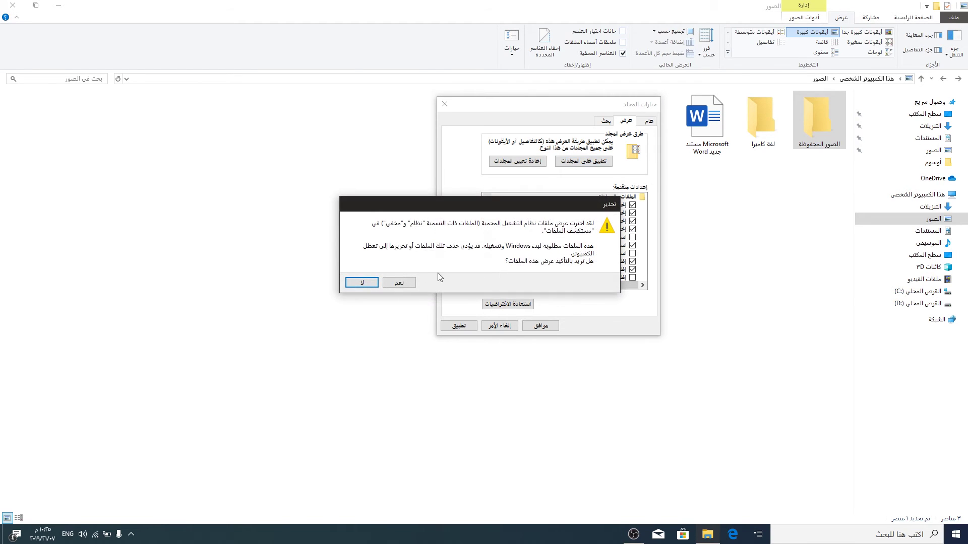
{"action": "left_click", "coordinate": [401, 283]}
{"action": "left_click", "coordinate": [460, 326]}
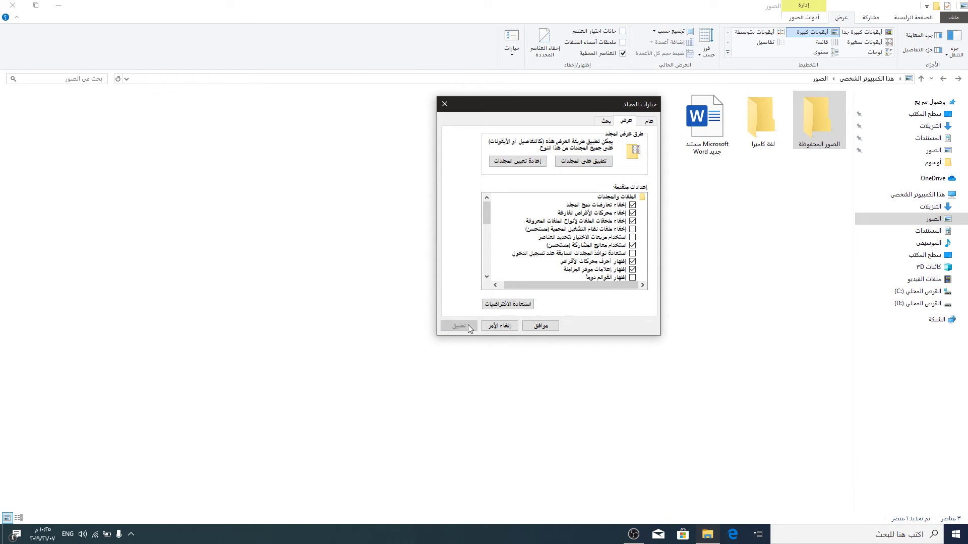
{"action": "left_click", "coordinate": [547, 328]}
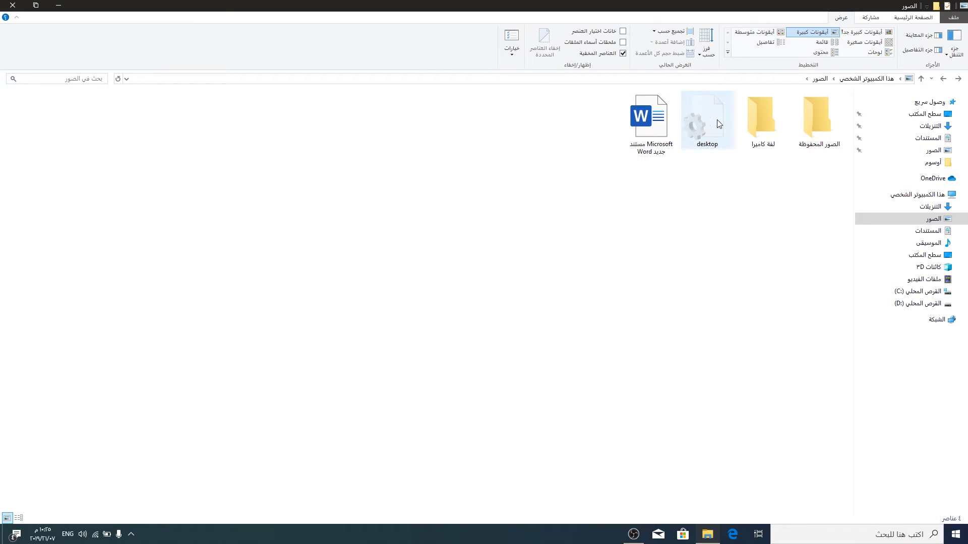
{"action": "left_click", "coordinate": [895, 304]}
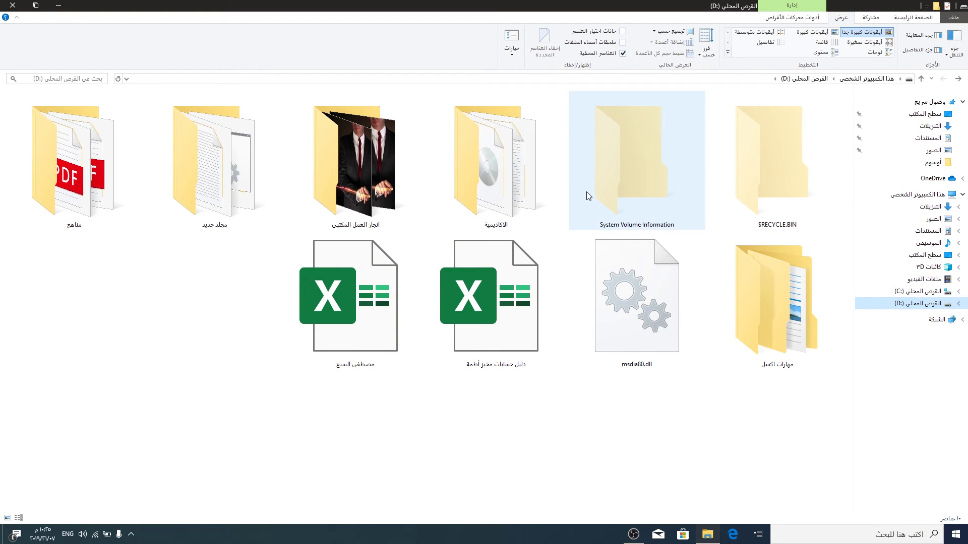
{"action": "mouse_move", "coordinate": [586, 193]}
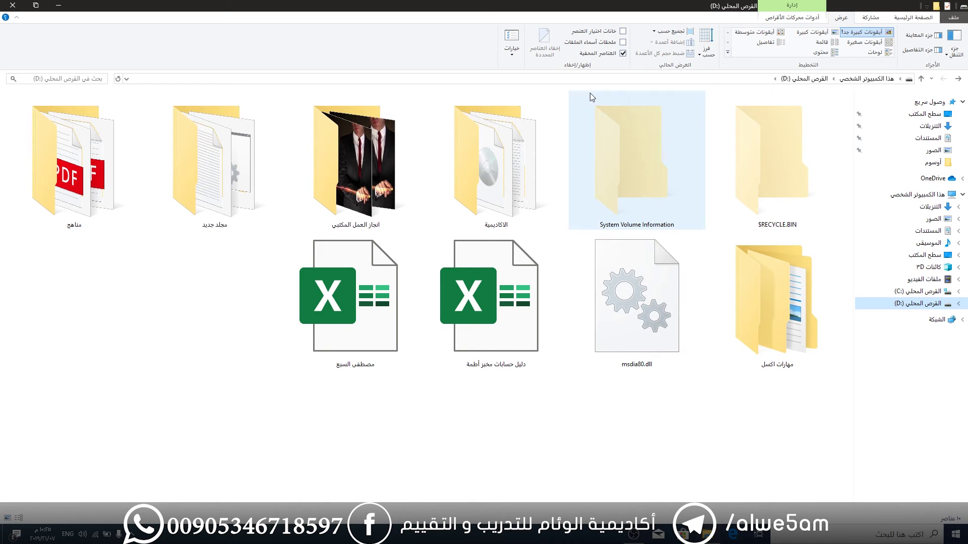
Restore the default advanced view settings in the folder options and accept them.
{"action": "left_click", "coordinate": [512, 44]}
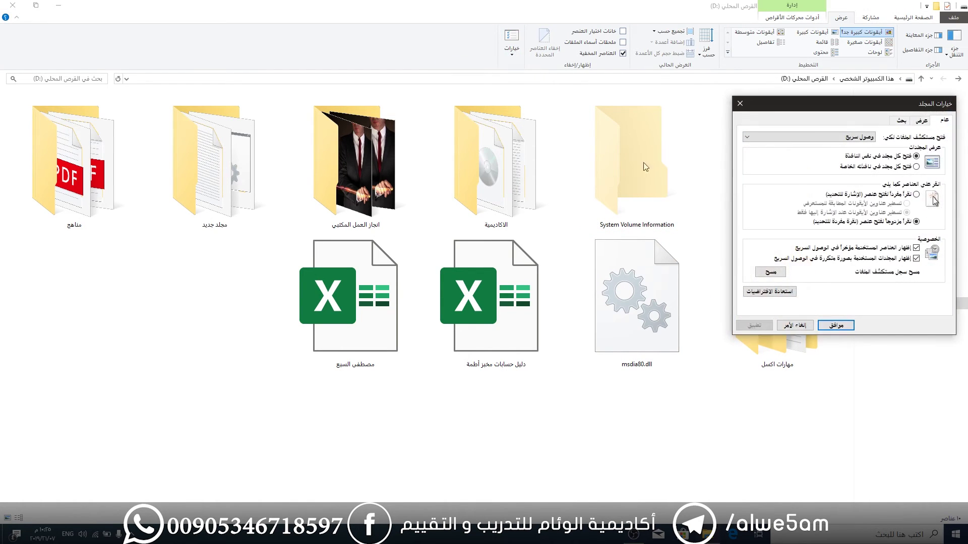
{"action": "left_click_drag", "start_coordinate": [925, 103], "coordinate": [623, 110]}
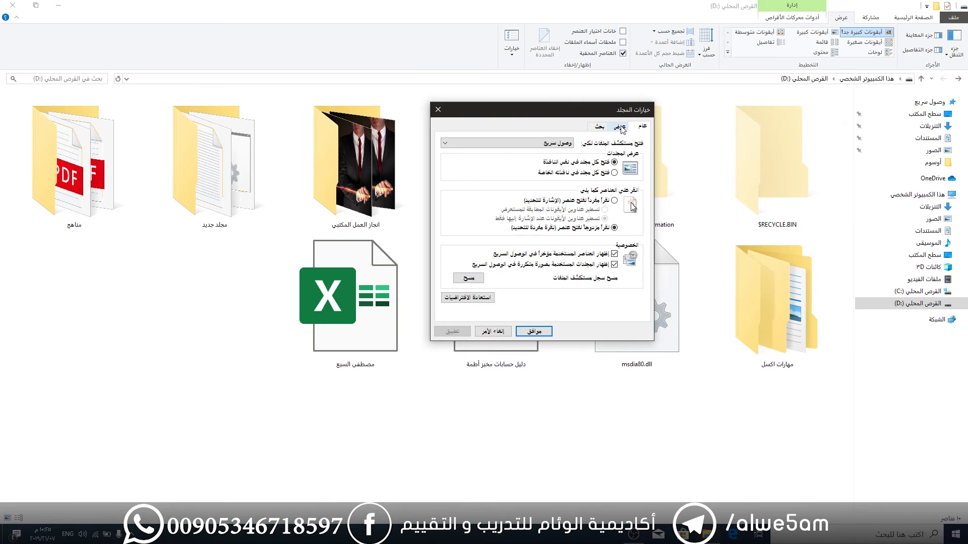
{"action": "left_click", "coordinate": [620, 126]}
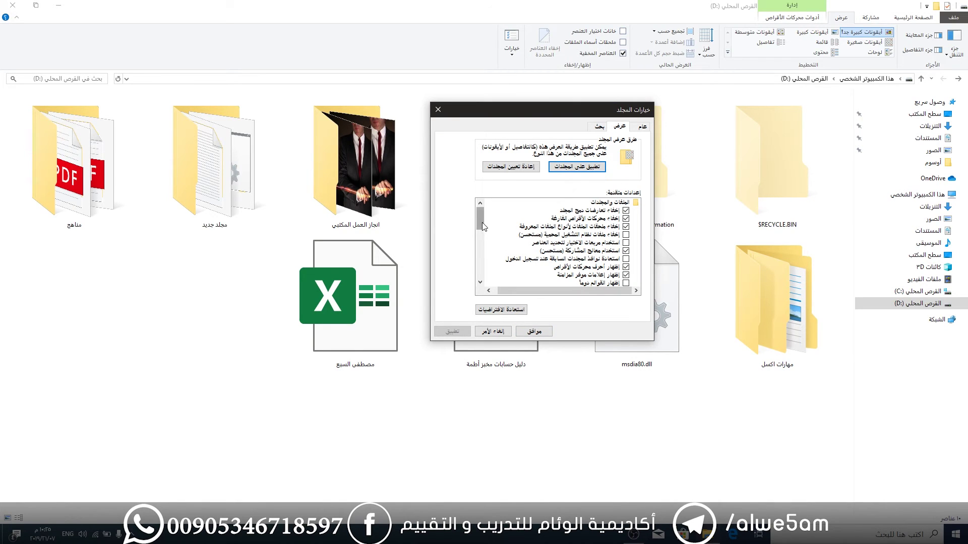
{"action": "scroll", "coordinate": [481, 222], "scroll_direction": "down", "scroll_amount": 5}
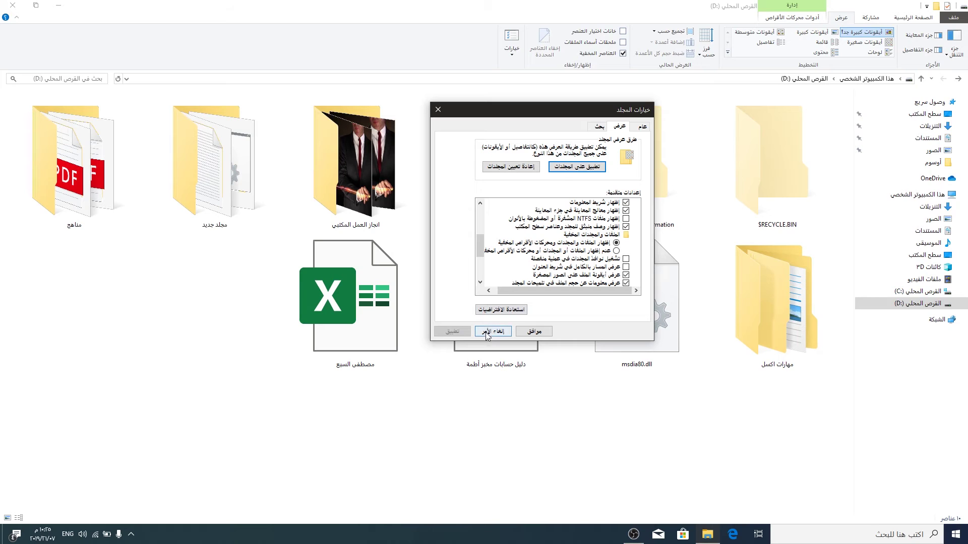
{"action": "left_click", "coordinate": [504, 310]}
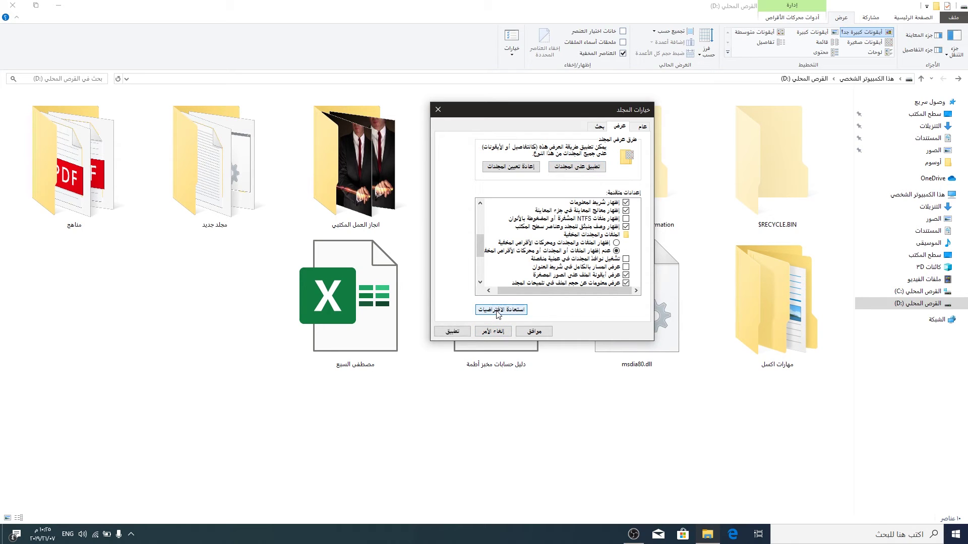
{"action": "left_click", "coordinate": [534, 331]}
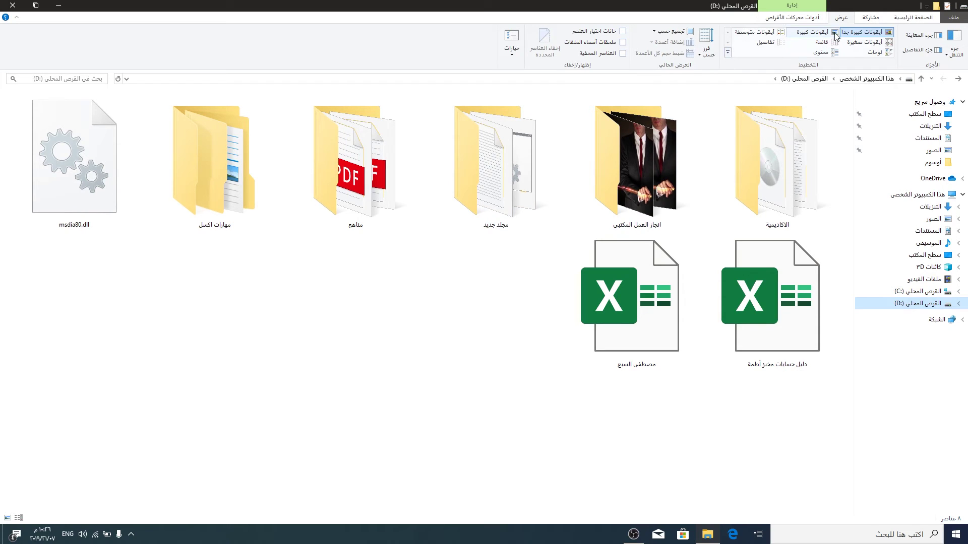
From This PC, inspect the Disk Cleanup window for drive D: and the Optimize Drives window, closing both without running anything.
{"action": "left_click", "coordinate": [813, 18]}
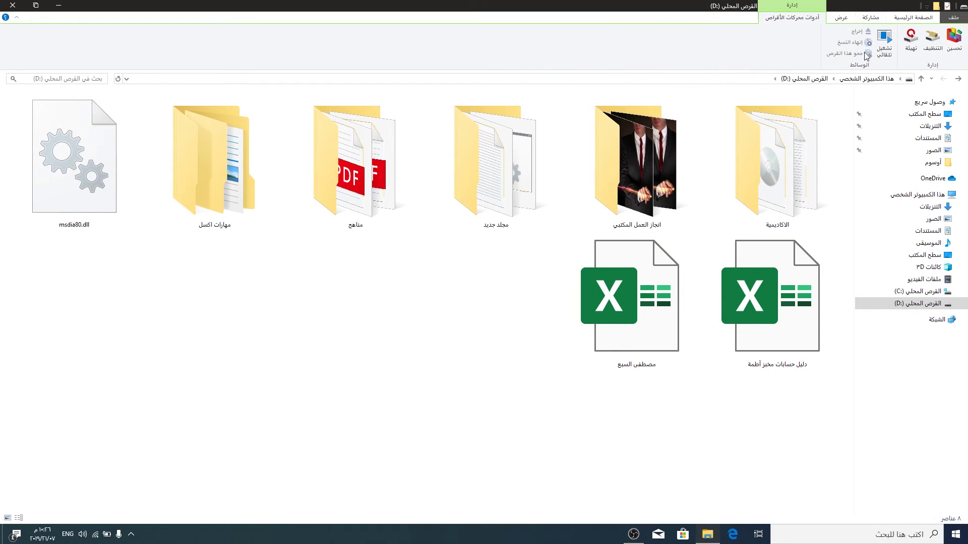
{"action": "left_click", "coordinate": [925, 195]}
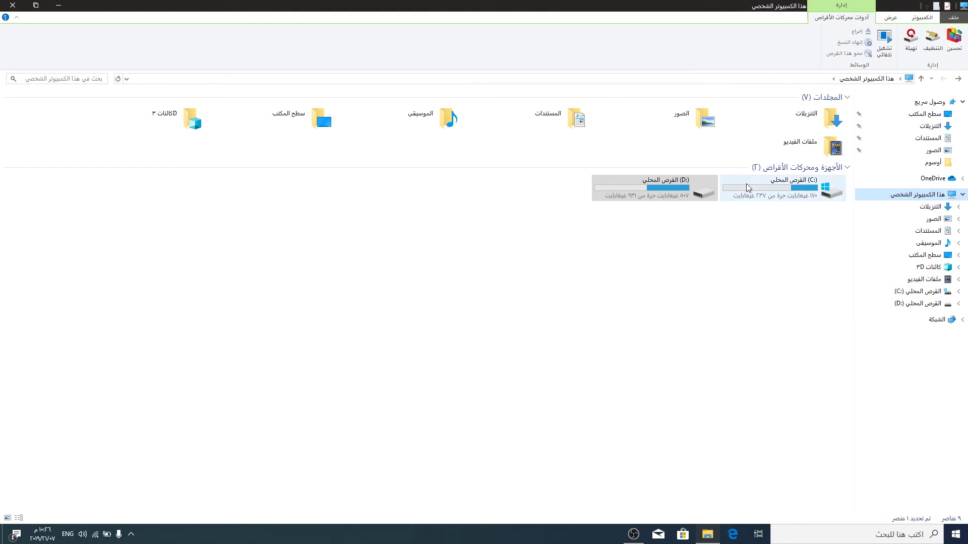
{"action": "left_click", "coordinate": [660, 192]}
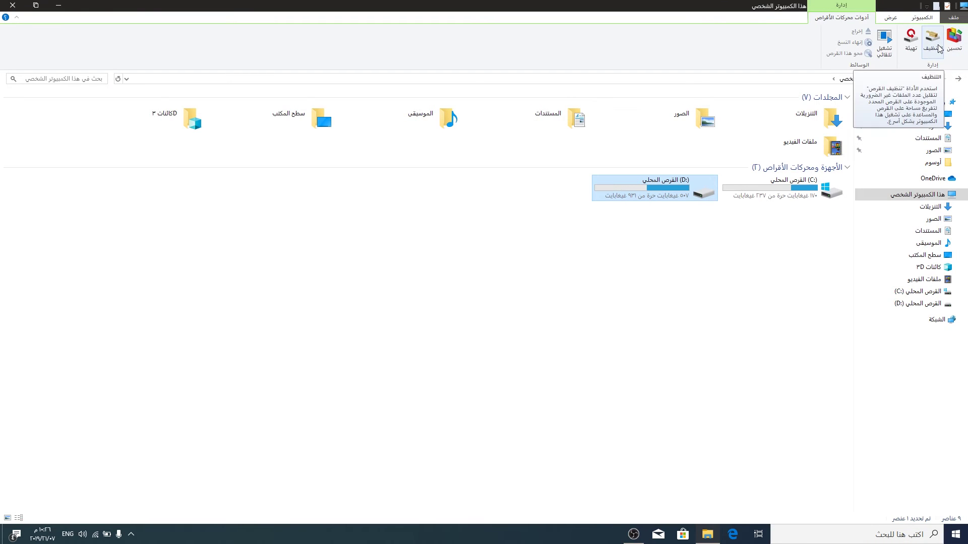
{"action": "left_click", "coordinate": [939, 49]}
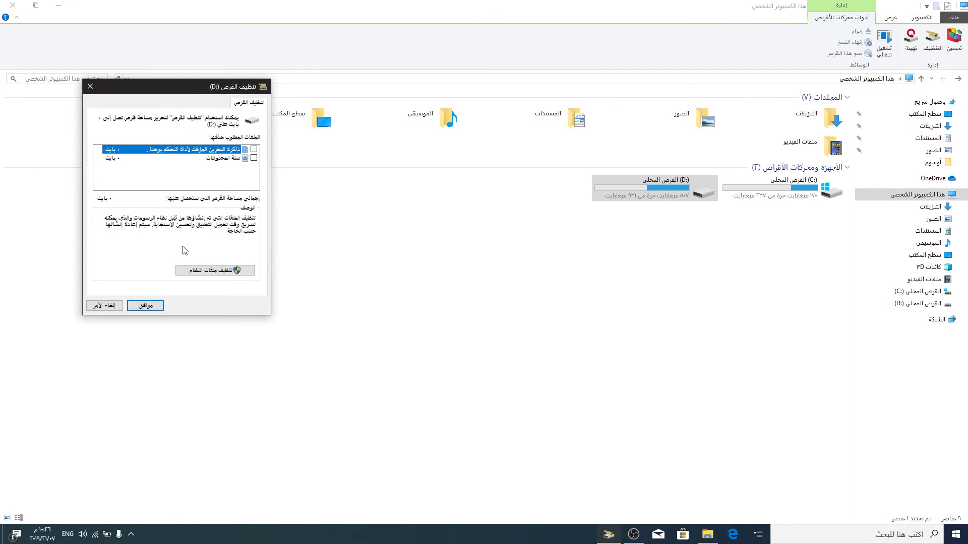
{"action": "left_click", "coordinate": [112, 306]}
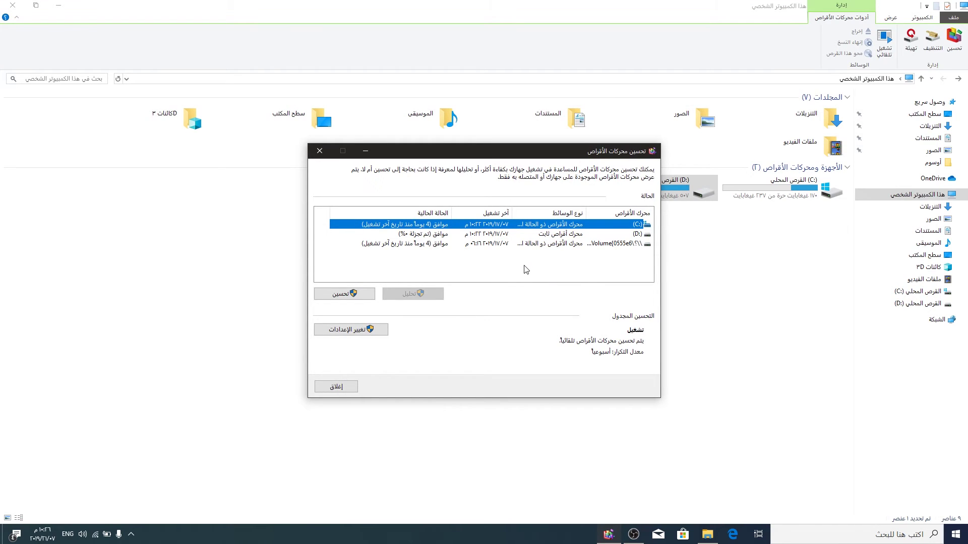
{"action": "left_click", "coordinate": [342, 388]}
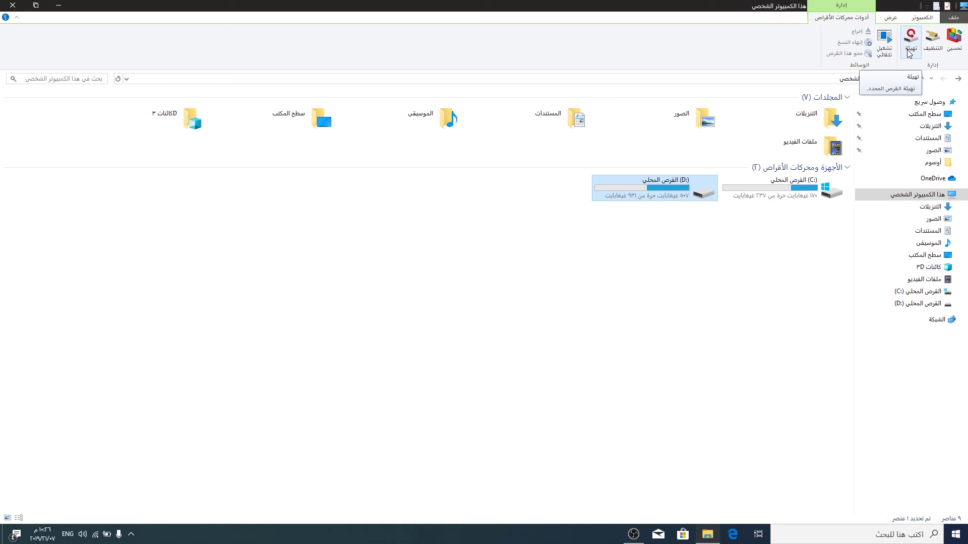
Review the format options for drive D:, close them without formatting, and clear the drive selection.
{"action": "right_click", "coordinate": [688, 188]}
{"action": "left_click", "coordinate": [651, 347]}
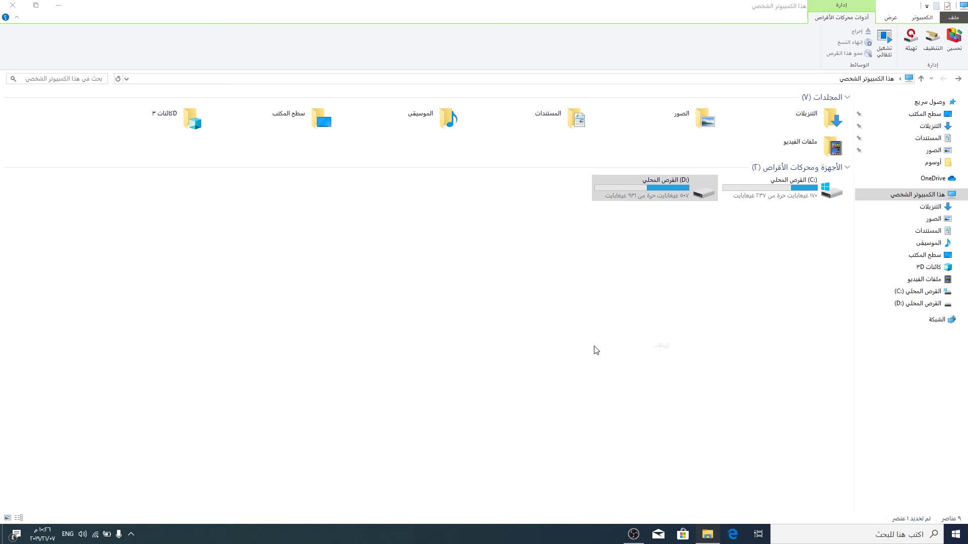
{"action": "left_click_drag", "start_coordinate": [55, 154], "coordinate": [435, 195]}
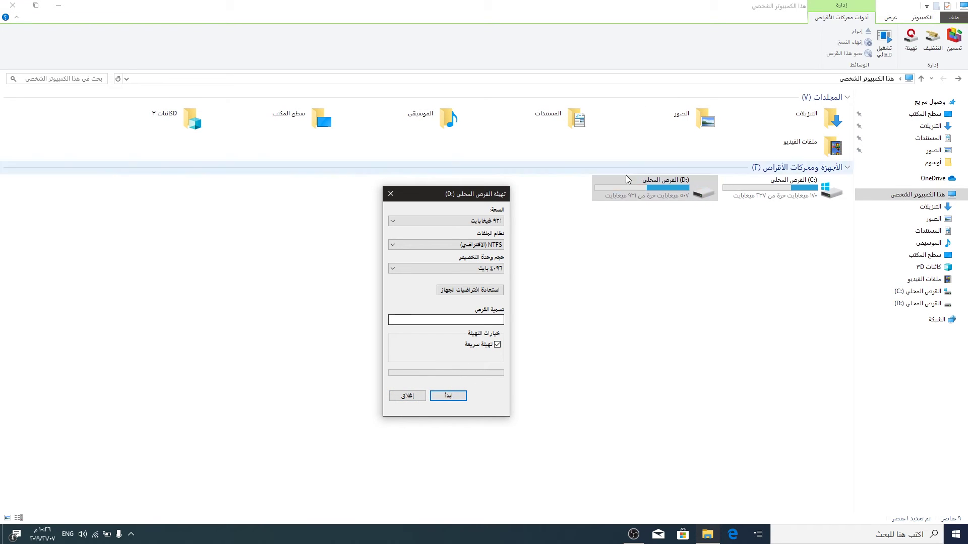
{"action": "left_click", "coordinate": [637, 188]}
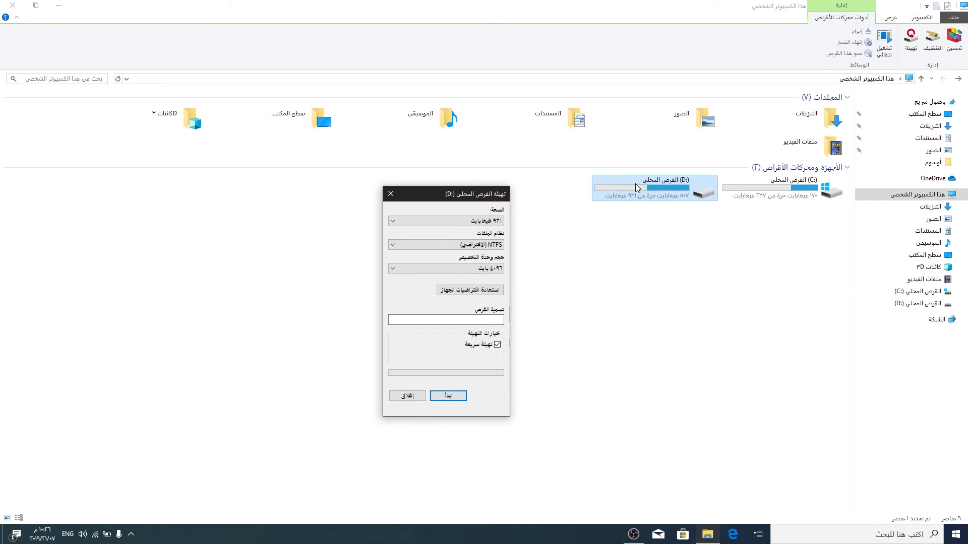
{"action": "left_click", "coordinate": [409, 396]}
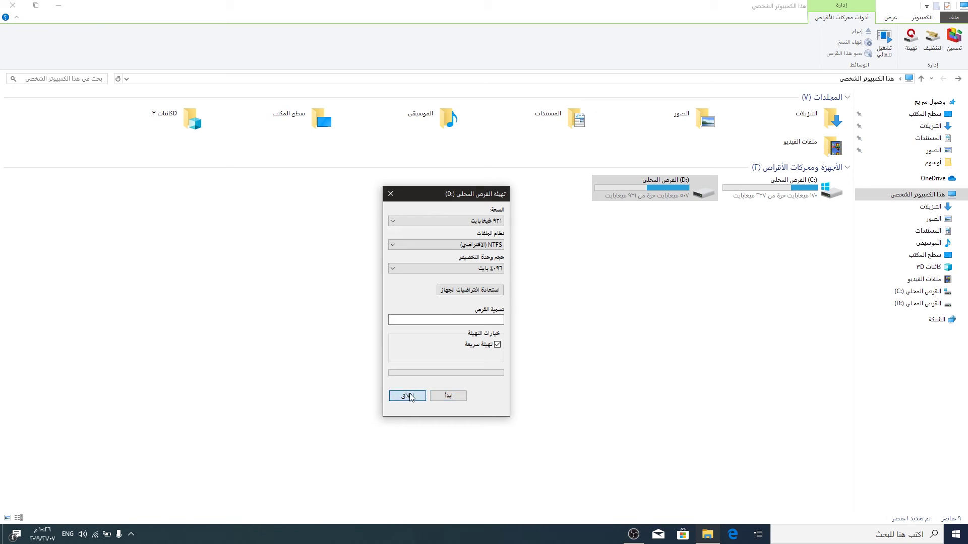
{"action": "left_click", "coordinate": [751, 272]}
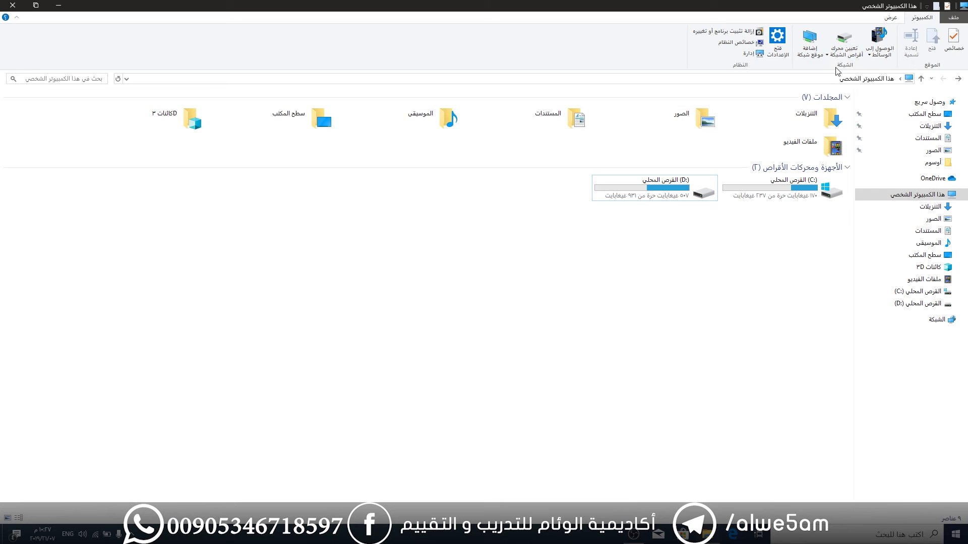
Open Windows Settings from This PC, restore the window to a smaller size, and close it.
{"action": "left_click", "coordinate": [779, 55]}
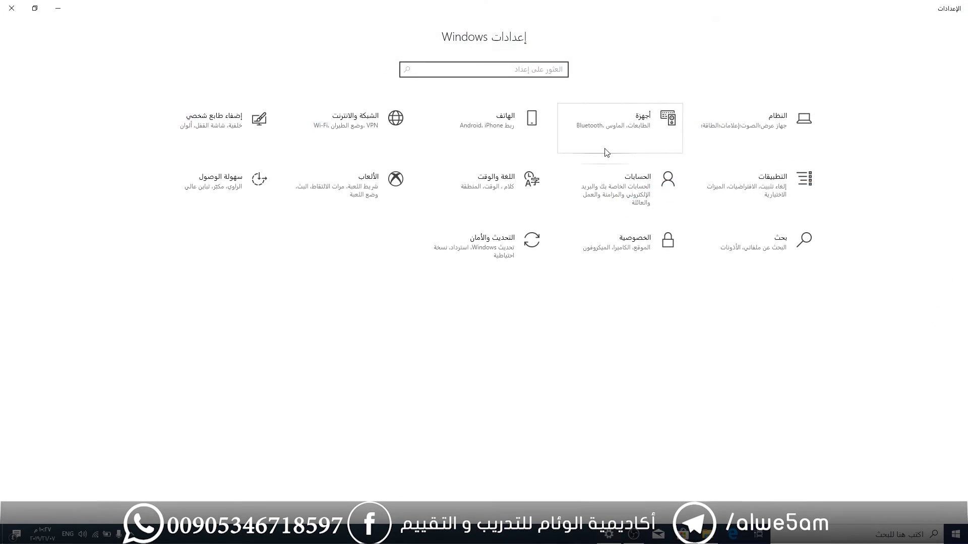
{"action": "left_click", "coordinate": [34, 8]}
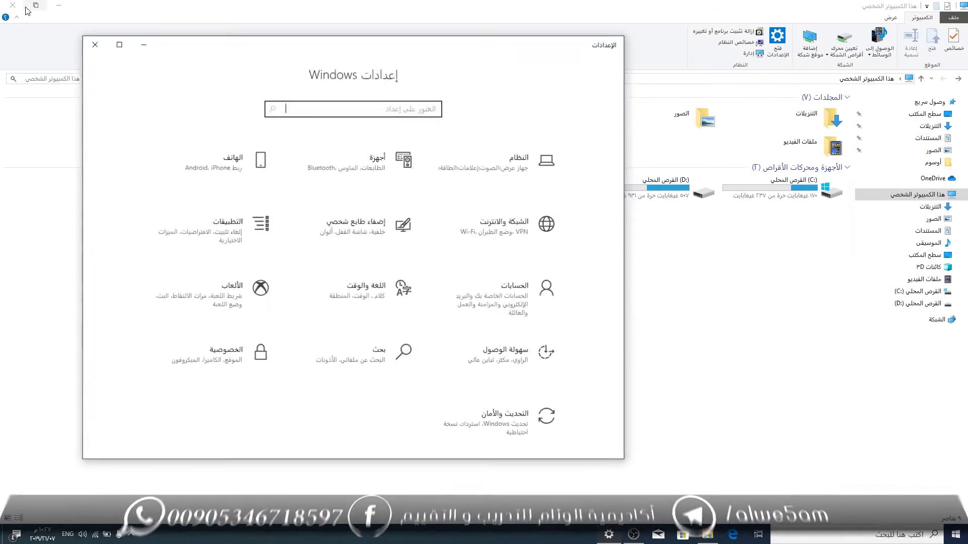
{"action": "left_click", "coordinate": [131, 68]}
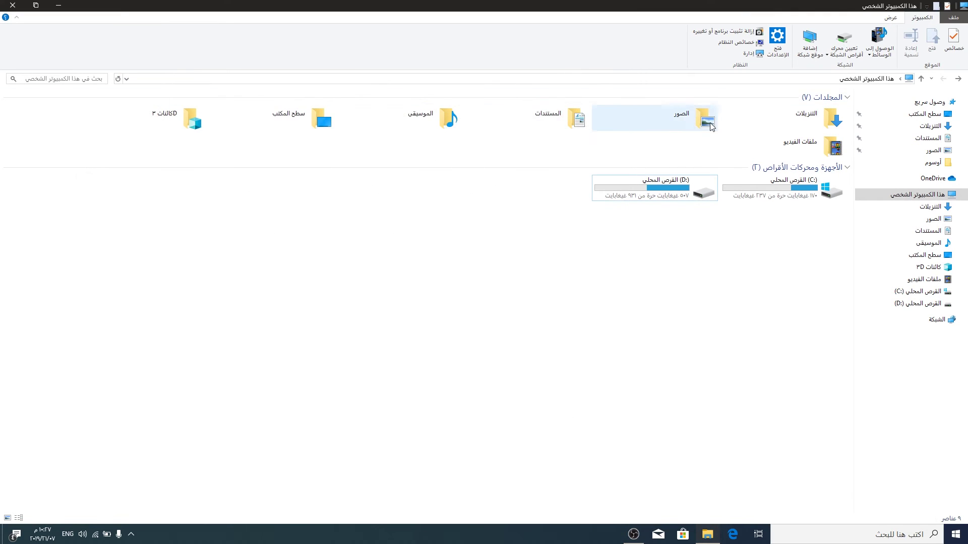
Open the uninstall or change a program page, look through the installed apps list, and close Settings.
{"action": "left_click", "coordinate": [721, 31]}
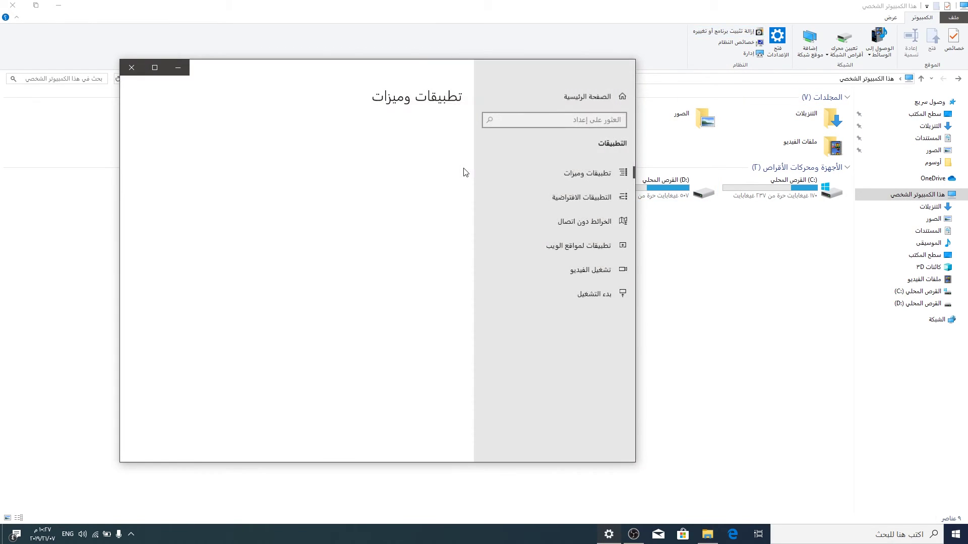
{"action": "double_click", "coordinate": [296, 72]}
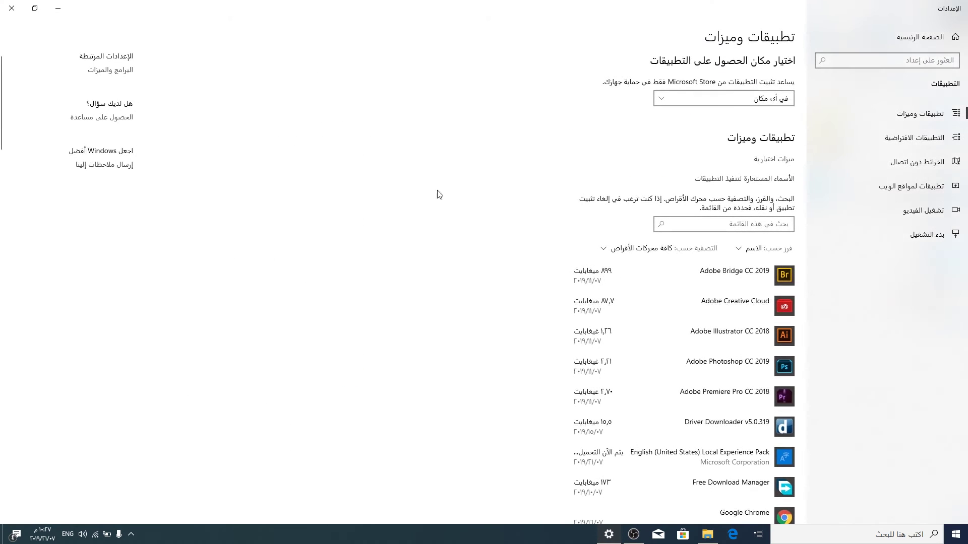
{"action": "scroll", "coordinate": [735, 302], "scroll_direction": "down", "scroll_amount": 5}
{"action": "scroll", "coordinate": [734, 302], "scroll_direction": "down", "scroll_amount": 10}
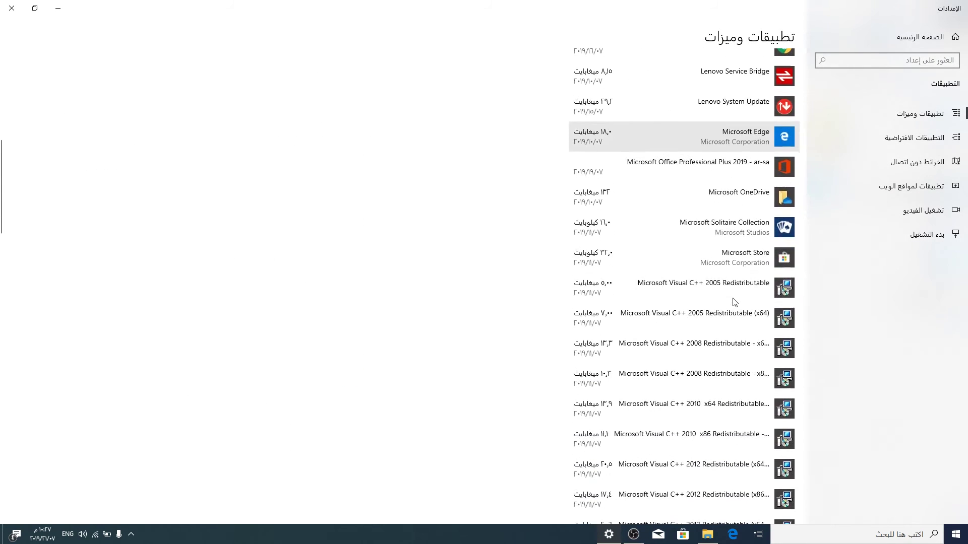
{"action": "scroll", "coordinate": [733, 297], "scroll_direction": "down", "scroll_amount": 2}
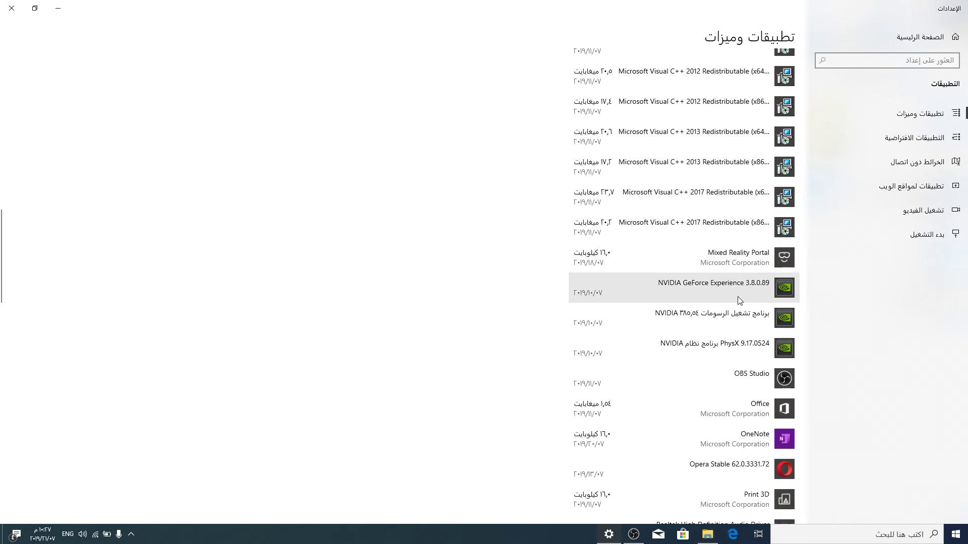
{"action": "left_click", "coordinate": [748, 286]}
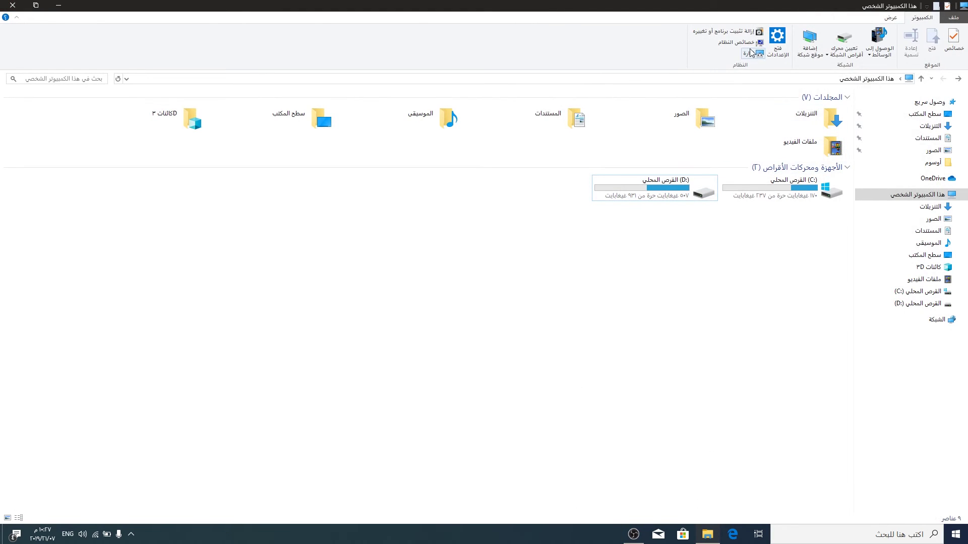
Open the system properties and examine the device and Windows specifications.
{"action": "left_click", "coordinate": [731, 41]}
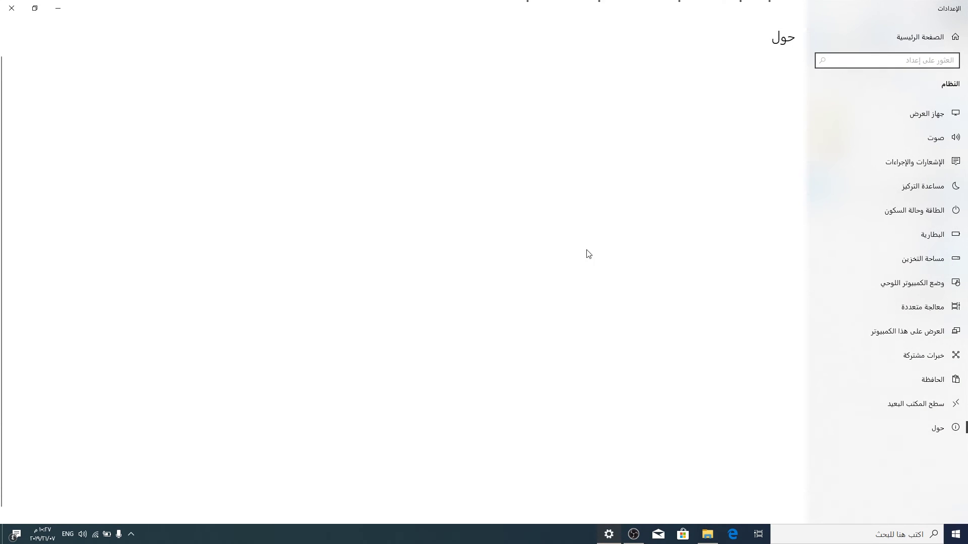
{"action": "scroll", "coordinate": [630, 209], "scroll_direction": "down", "scroll_amount": 1}
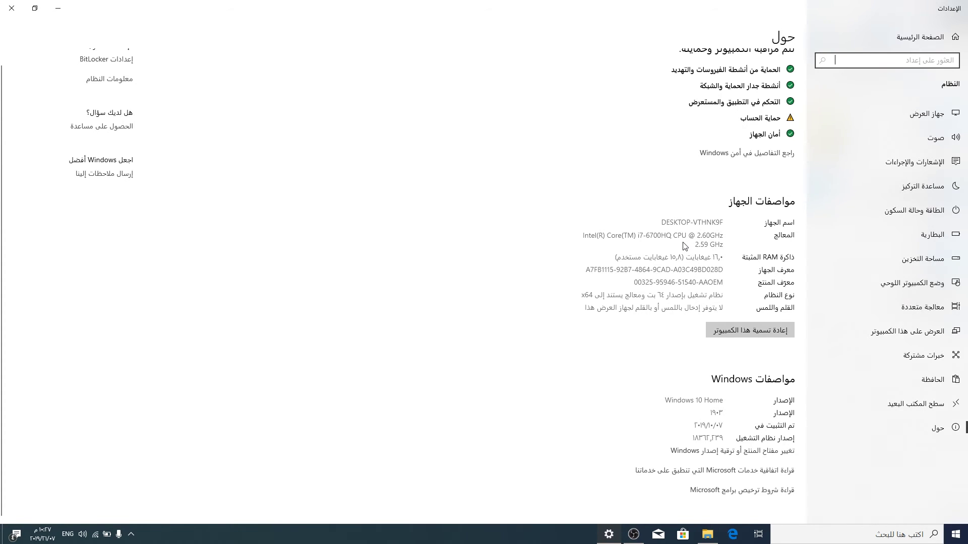
Finish reviewing the device and Windows specifications, close Settings, and return to This PC.
{"action": "scroll", "coordinate": [685, 242], "scroll_direction": "up", "scroll_amount": 1}
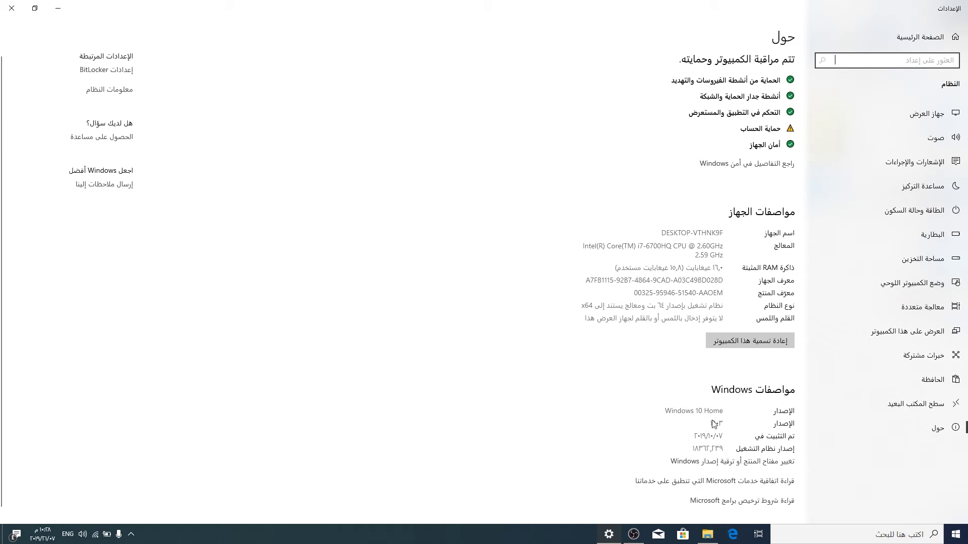
{"action": "key", "text": "alt+F4"}
{"action": "key", "text": "super+e"}
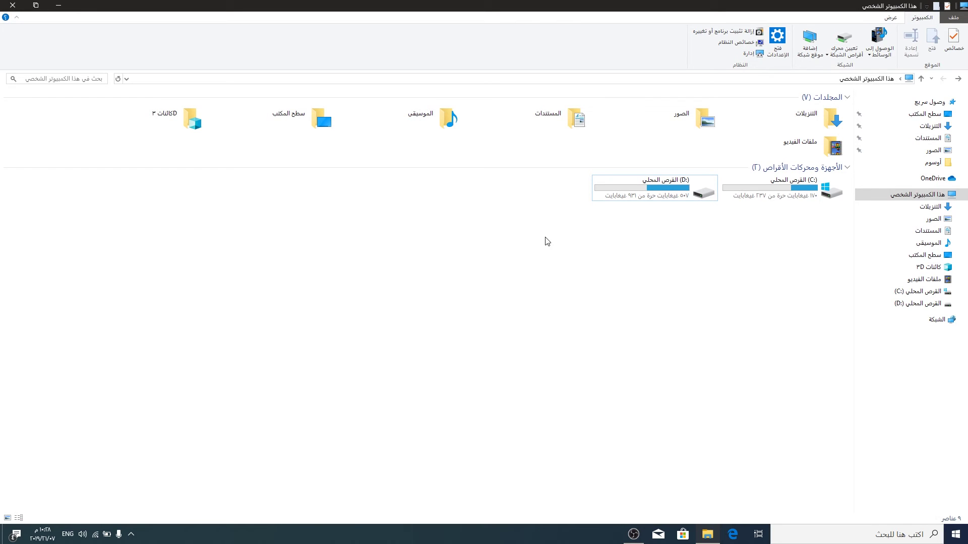
Open Computer Management from This PC, reposition its window, and display the Device Manager list.
{"action": "left_click_drag", "start_coordinate": [364, 20], "coordinate": [526, 80]}
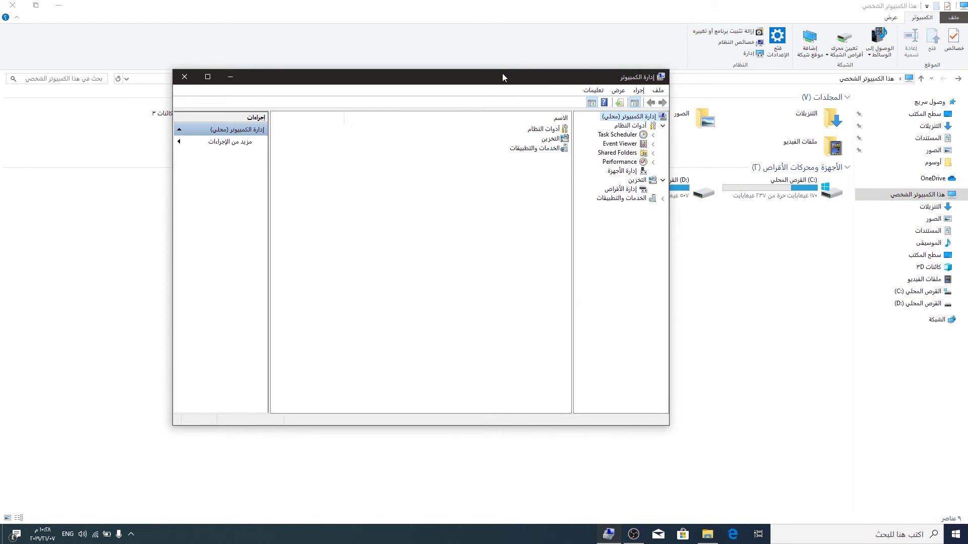
{"action": "left_click_drag", "start_coordinate": [502, 73], "coordinate": [538, 106]}
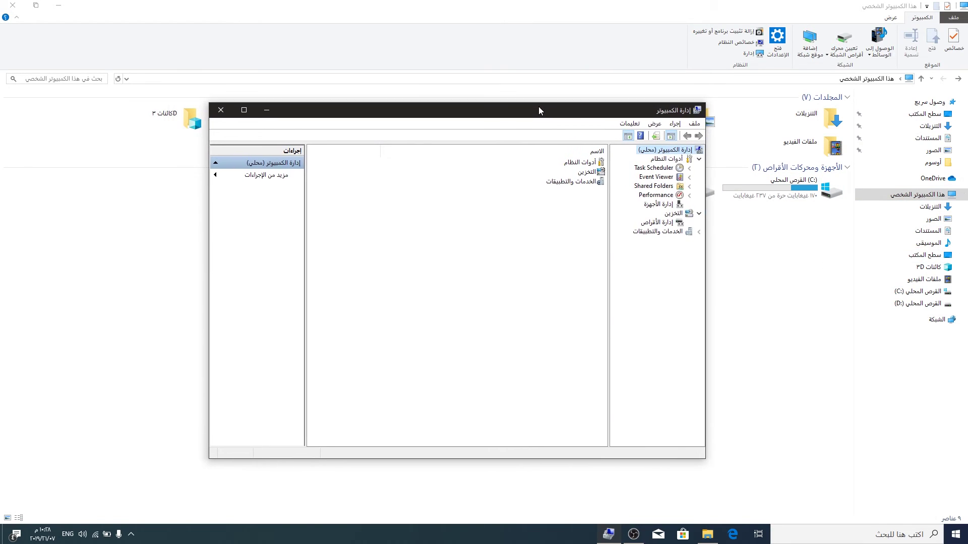
{"action": "left_click", "coordinate": [653, 205]}
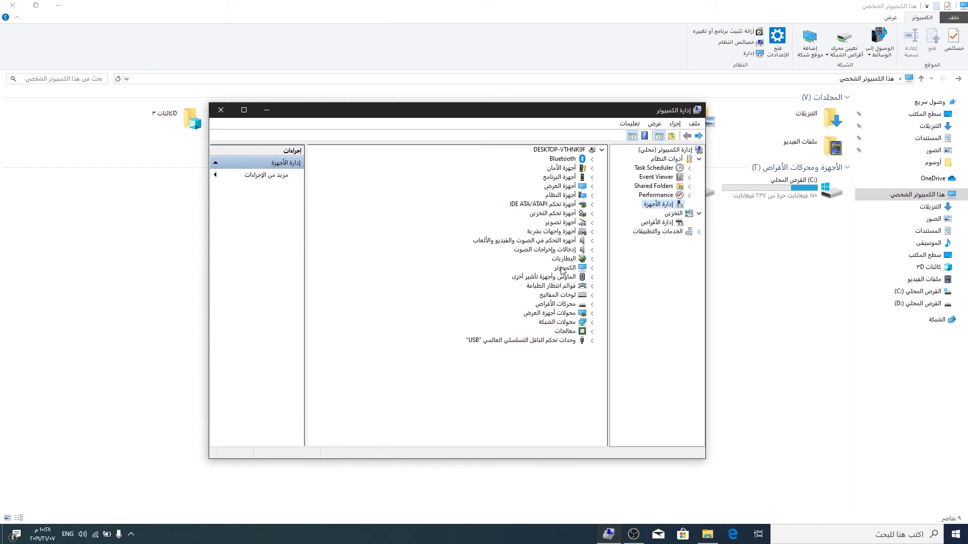
View Disk Management maximized, review the drive letters offered for D: without changing it, and close Computer Management.
{"action": "left_click", "coordinate": [646, 224]}
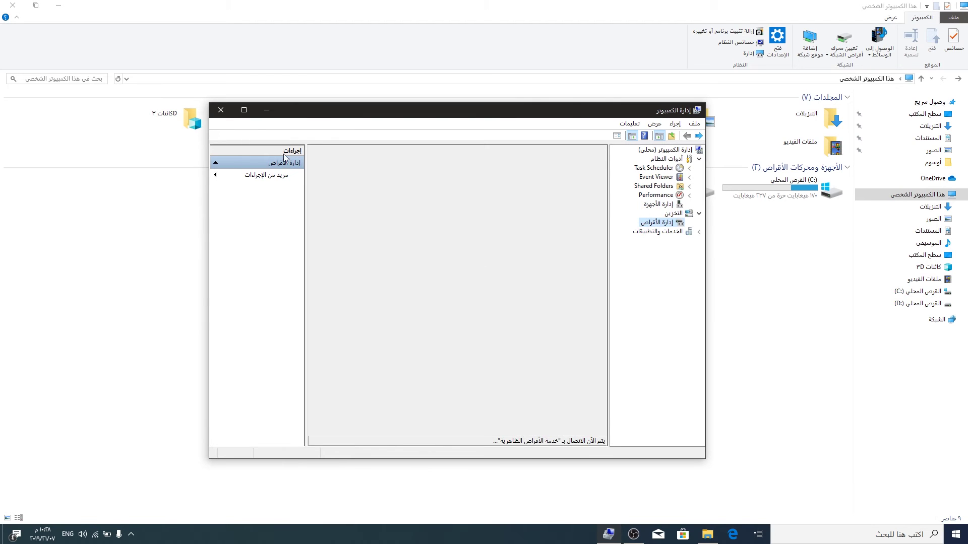
{"action": "left_click", "coordinate": [246, 109]}
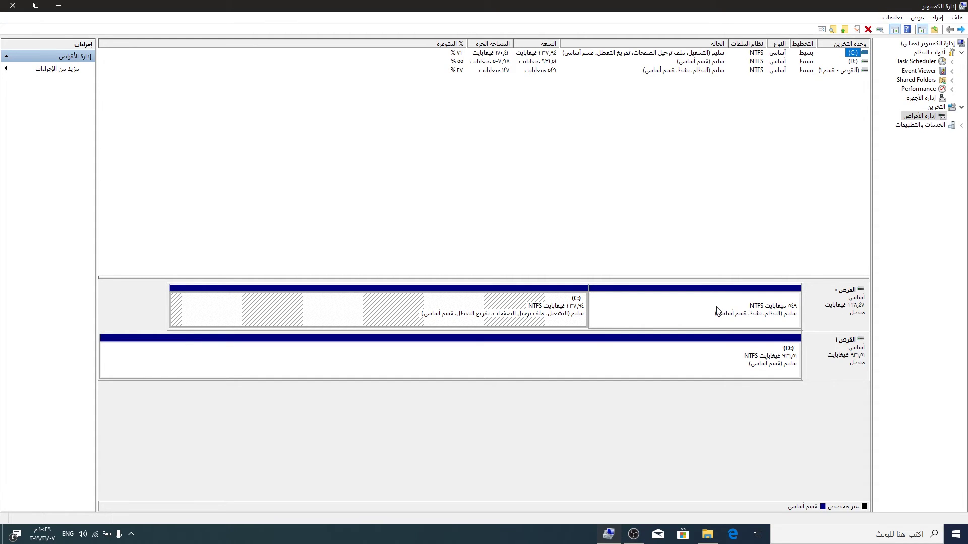
{"action": "right_click", "coordinate": [682, 359]}
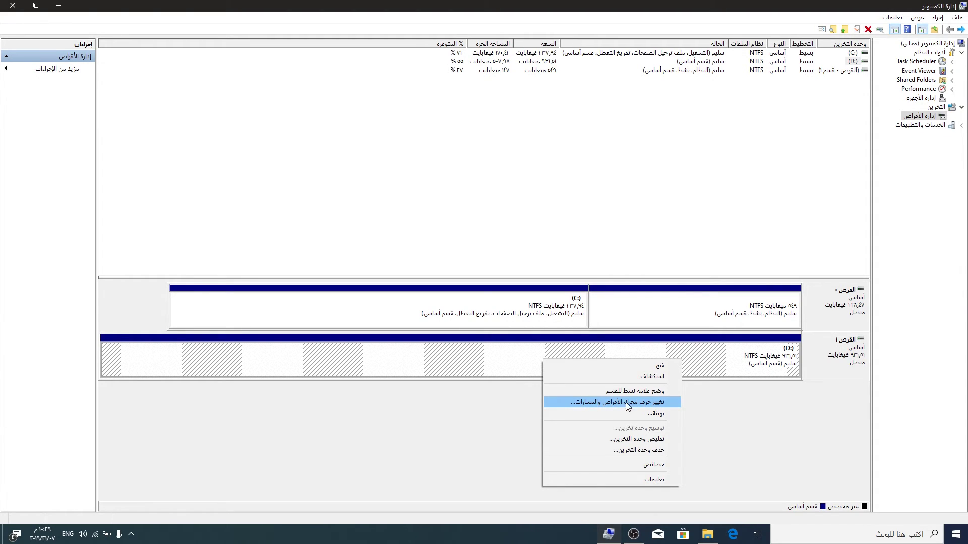
{"action": "left_click", "coordinate": [650, 402]}
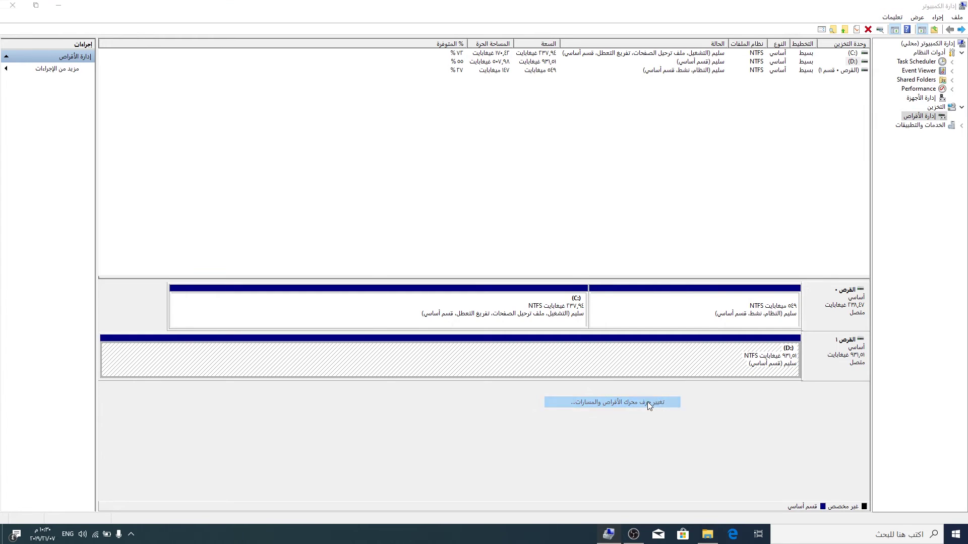
{"action": "left_click", "coordinate": [509, 298]}
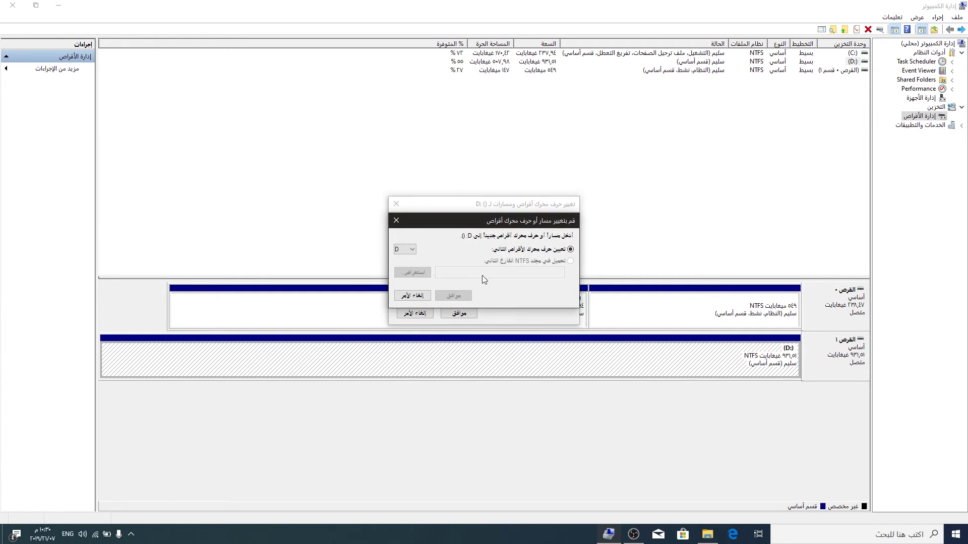
{"action": "left_click", "coordinate": [409, 249]}
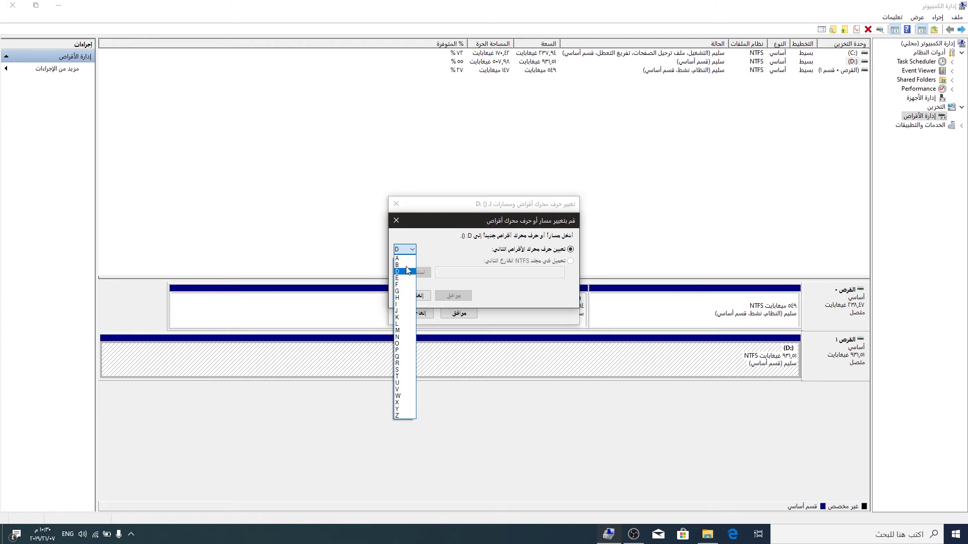
{"action": "left_click", "coordinate": [487, 293]}
{"action": "left_click", "coordinate": [419, 295]}
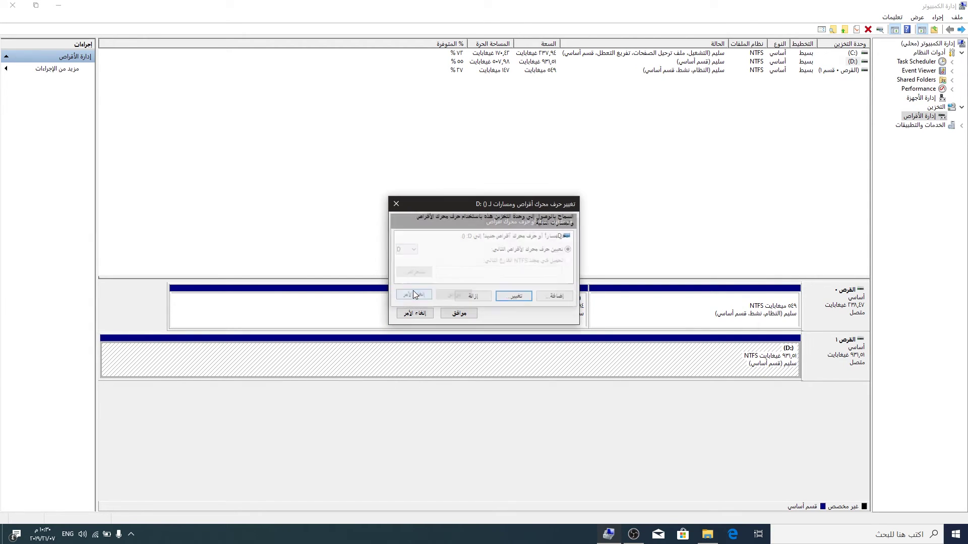
{"action": "left_click", "coordinate": [414, 313]}
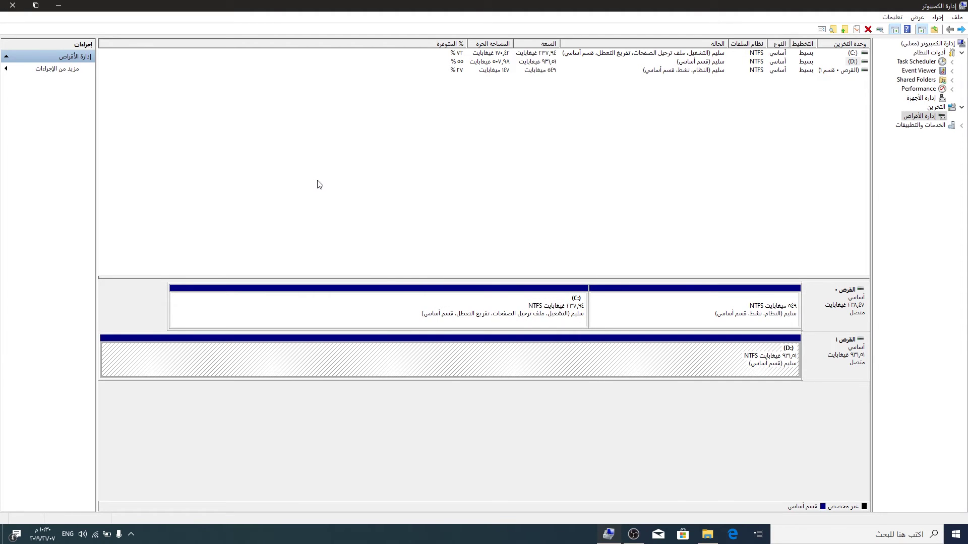
{"action": "left_click", "coordinate": [12, 5]}
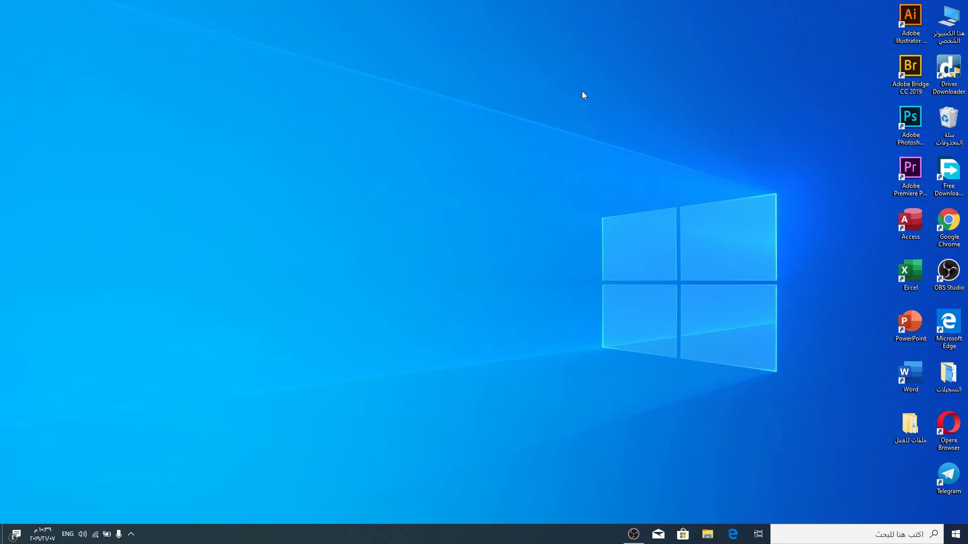
Switch the desktop icons to large size, and return them to medium size.
{"action": "right_click", "coordinate": [568, 142]}
{"action": "mouse_move", "coordinate": [547, 150]}
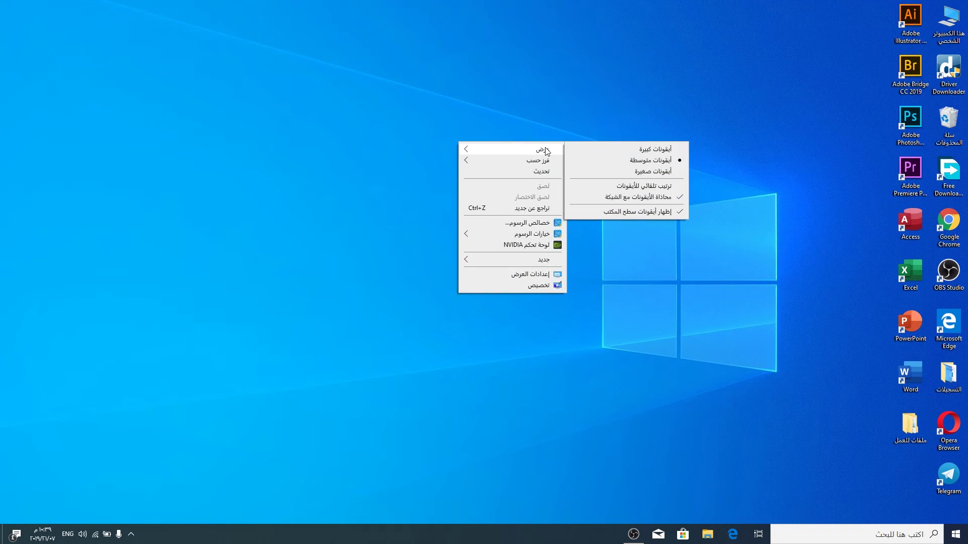
{"action": "left_click", "coordinate": [596, 149]}
{"action": "right_click", "coordinate": [594, 129]}
{"action": "mouse_move", "coordinate": [584, 142]}
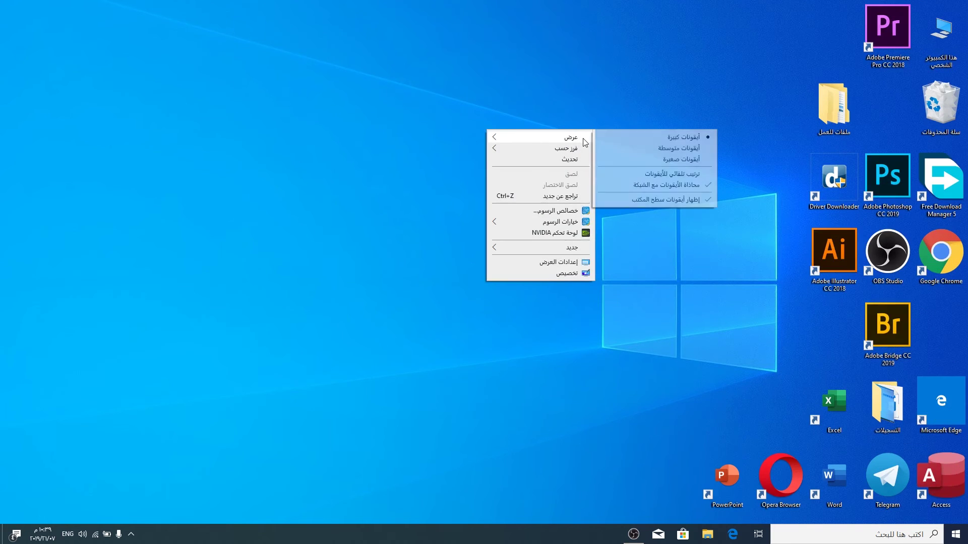
{"action": "left_click", "coordinate": [622, 149]}
Review the types of new items that can be created on the desktop, and open the display settings.
{"action": "right_click", "coordinate": [610, 131]}
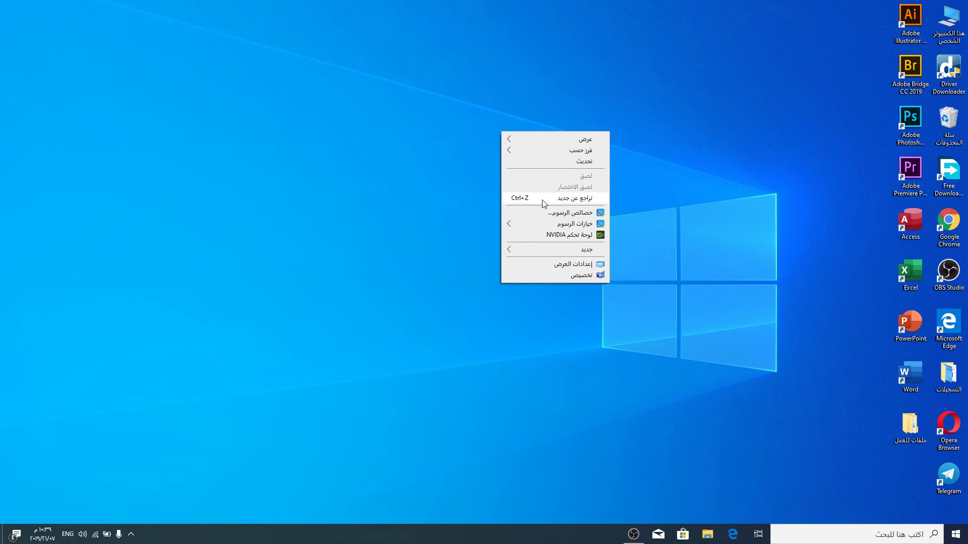
{"action": "mouse_move", "coordinate": [554, 253]}
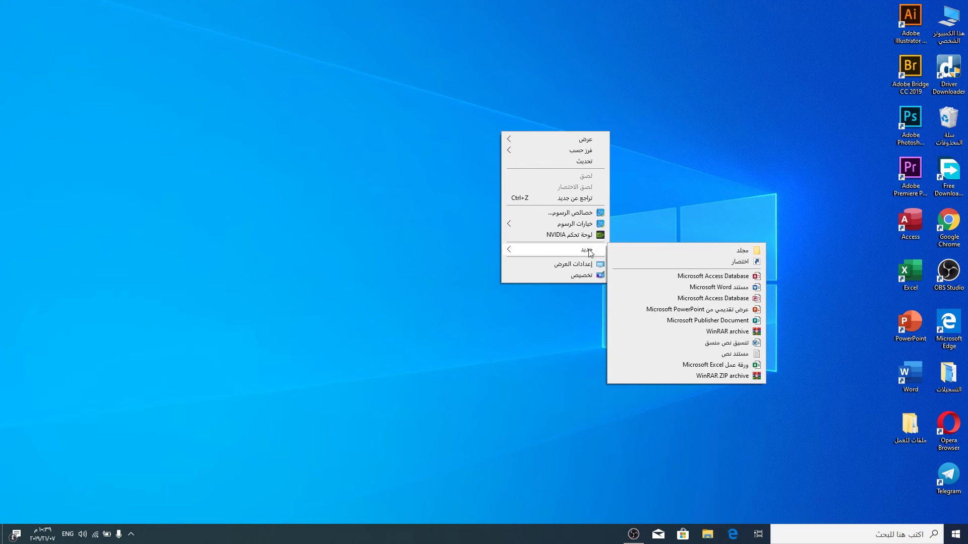
{"action": "left_click", "coordinate": [558, 264]}
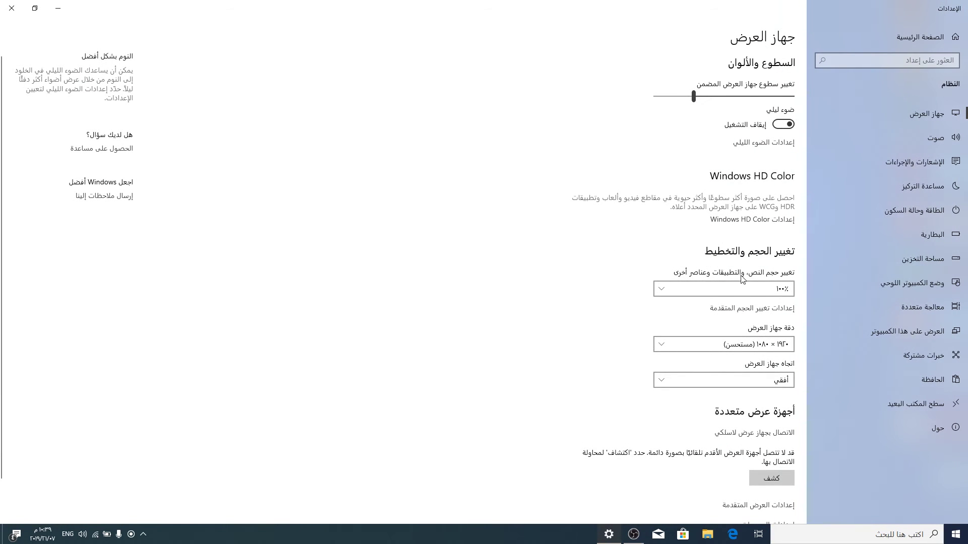
Try a display scale of 125% for text and apps, and return it to 100%.
{"action": "left_click", "coordinate": [720, 284]}
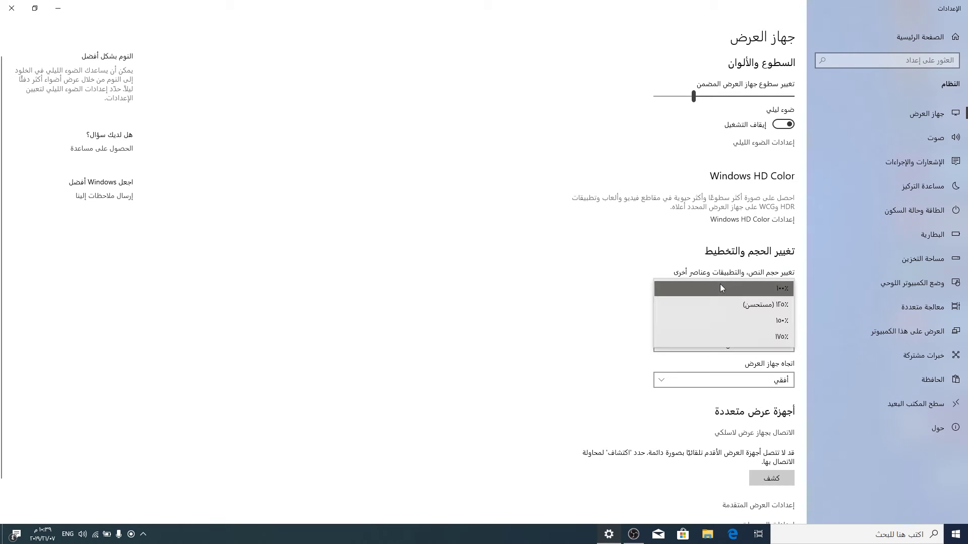
{"action": "left_click", "coordinate": [724, 306]}
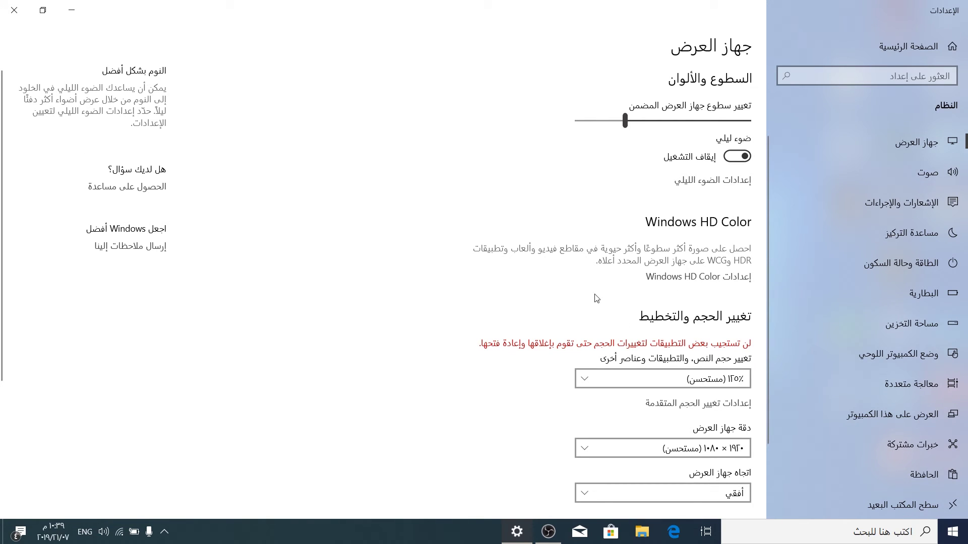
{"action": "left_click", "coordinate": [658, 378]}
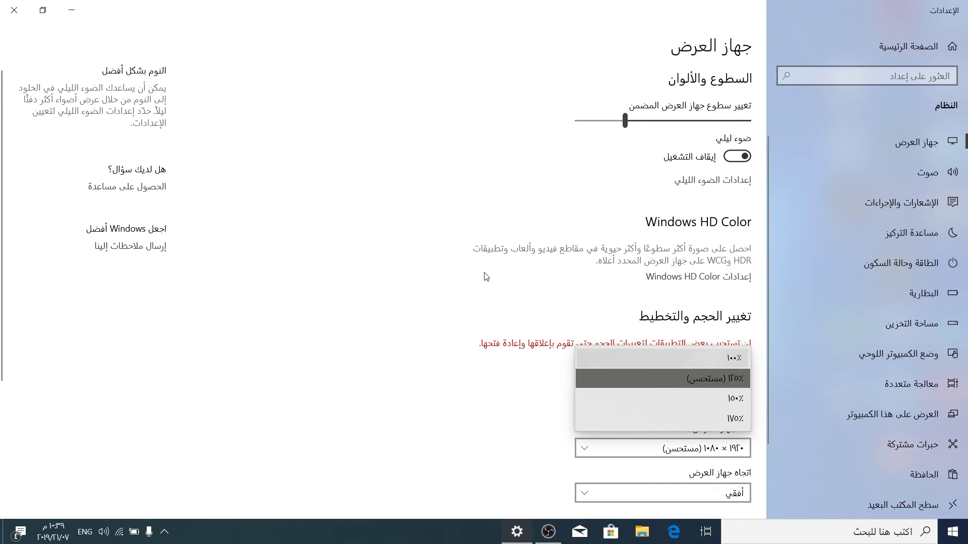
{"action": "left_click", "coordinate": [691, 360]}
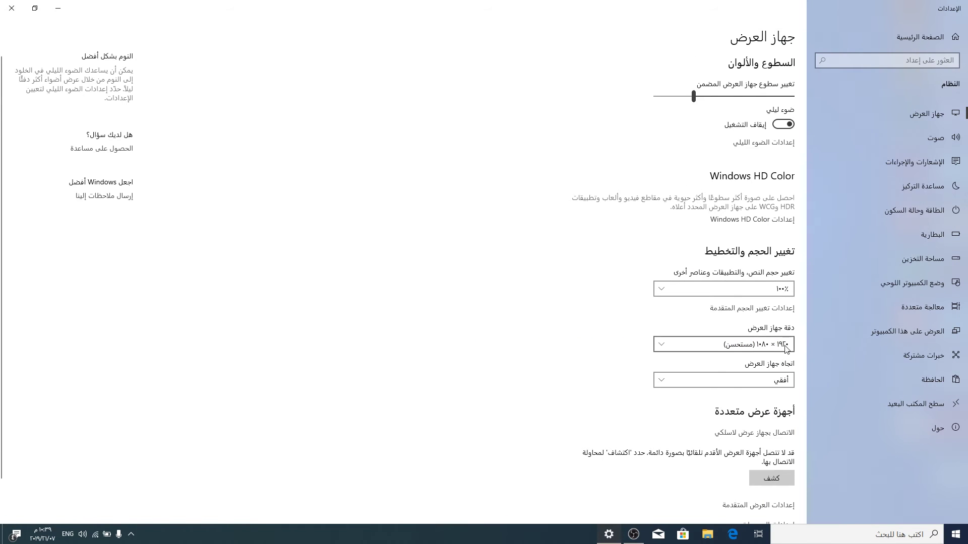
Look through the available display resolutions without changing the setting, and close Settings.
{"action": "left_click", "coordinate": [776, 347]}
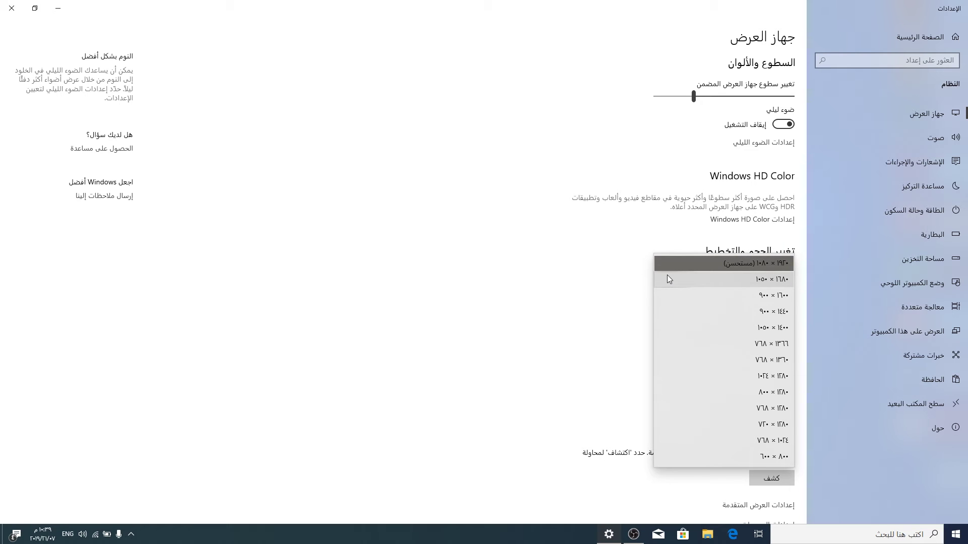
{"action": "left_click", "coordinate": [614, 285]}
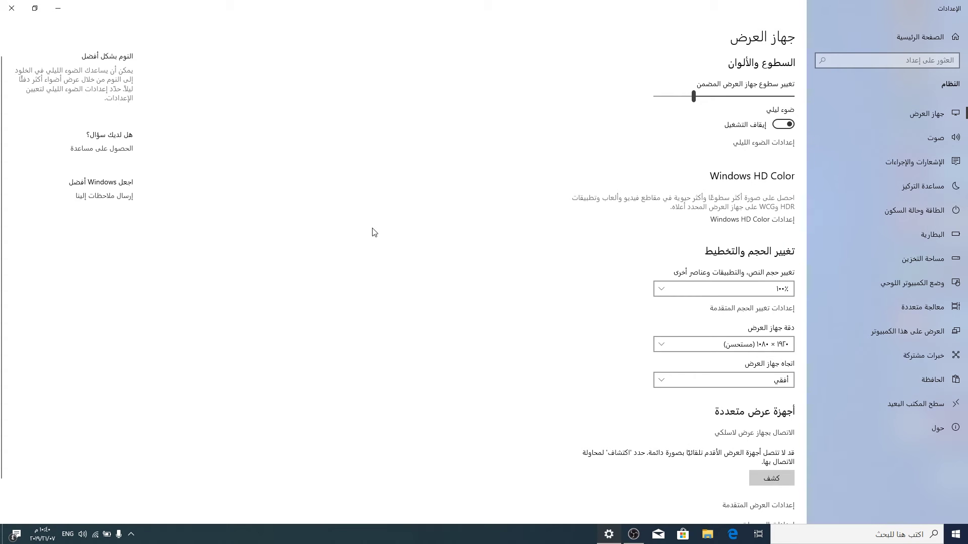
{"action": "left_click", "coordinate": [11, 8]}
Open the desktop personalization settings and review the background types without changing the selection.
{"action": "right_click", "coordinate": [536, 243]}
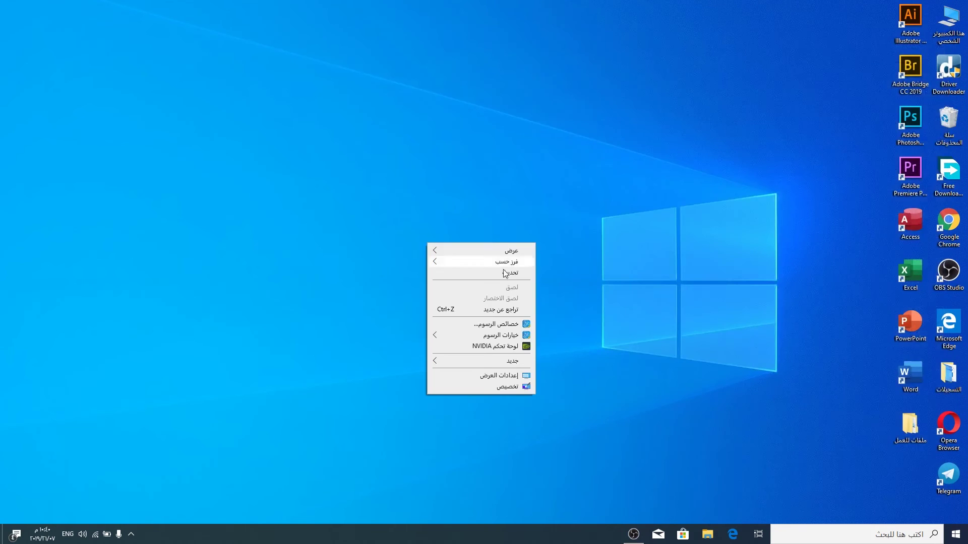
{"action": "left_click", "coordinate": [496, 388]}
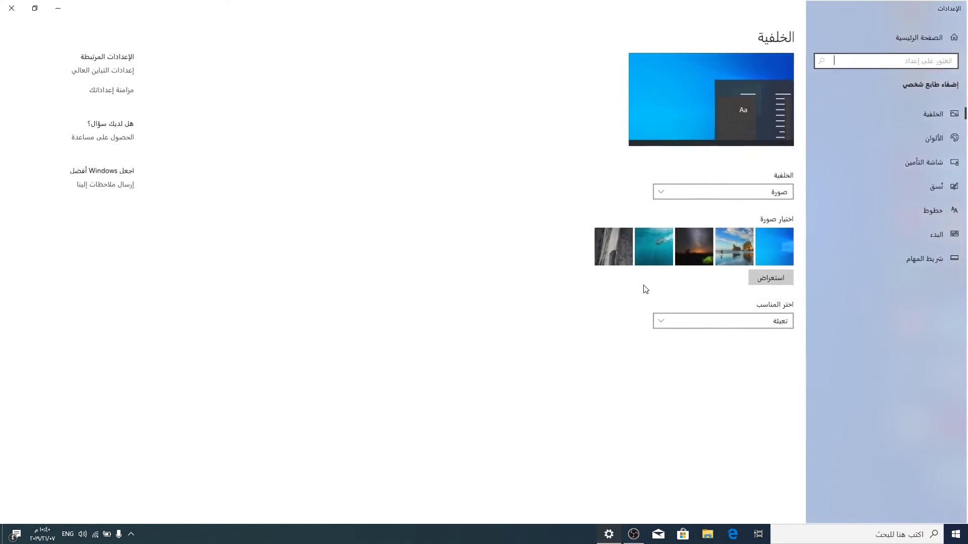
{"action": "left_click", "coordinate": [754, 193]}
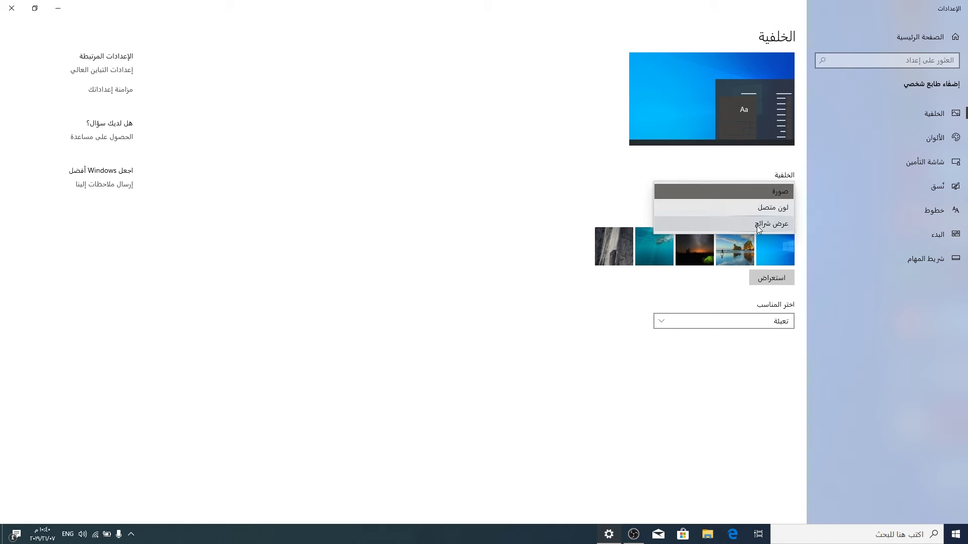
{"action": "left_click", "coordinate": [490, 234]}
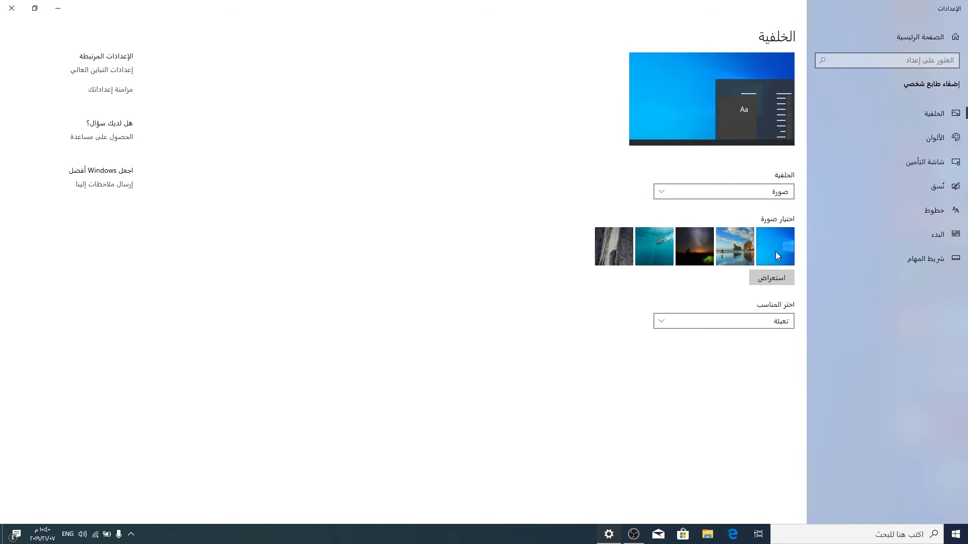
Set the night-sky picture as the desktop background, and review the picture fit options.
{"action": "left_click", "coordinate": [688, 250]}
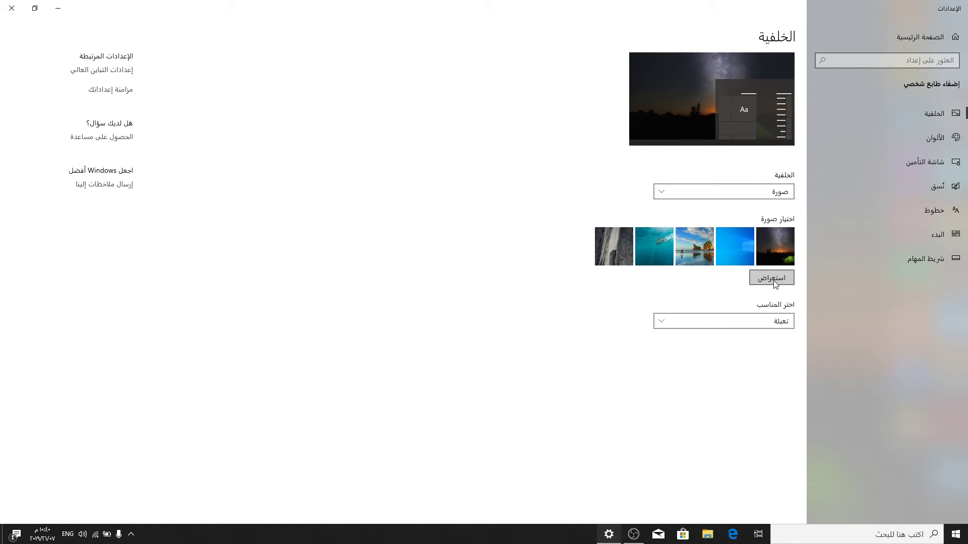
{"action": "left_click", "coordinate": [670, 322]}
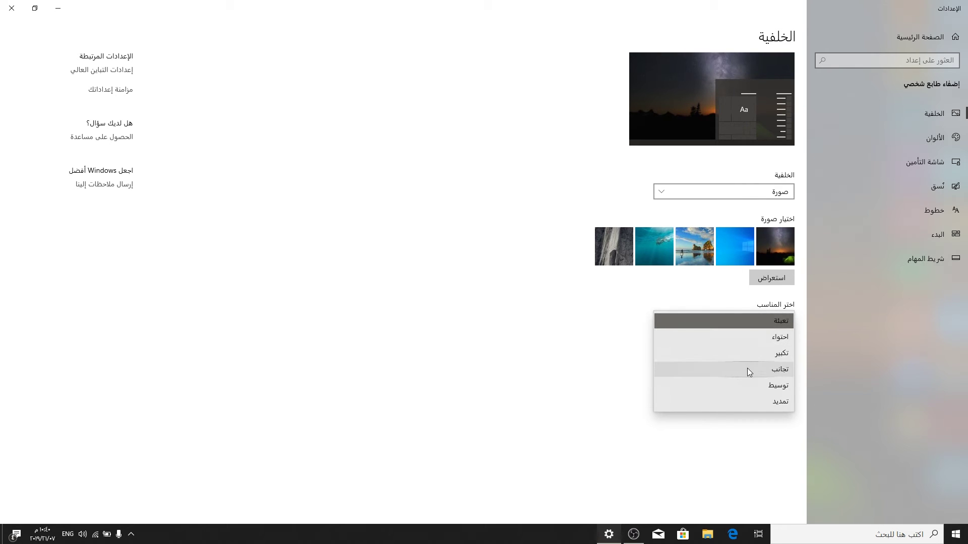
{"action": "left_click", "coordinate": [596, 373]}
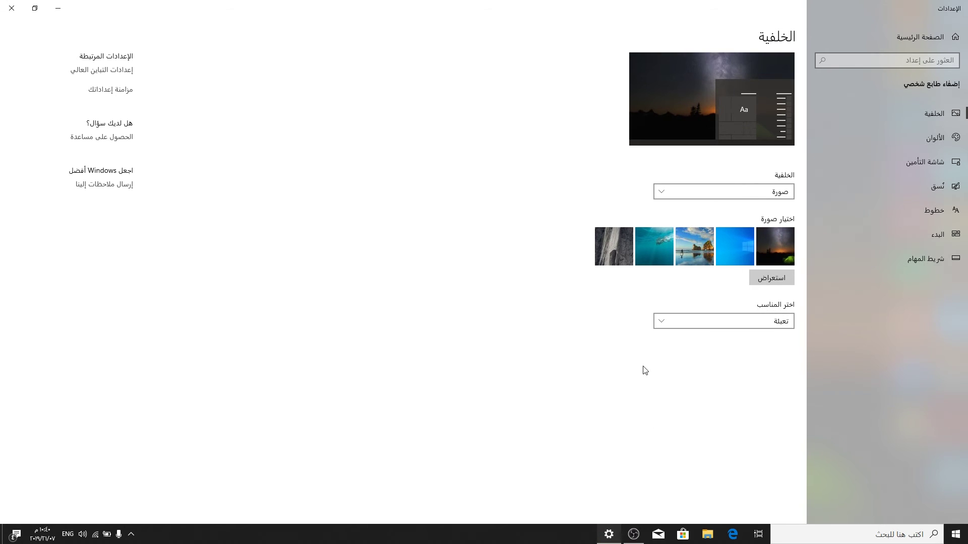
Set the color mode to Light (فاتح) in the personalization color settings.
{"action": "left_click", "coordinate": [933, 137]}
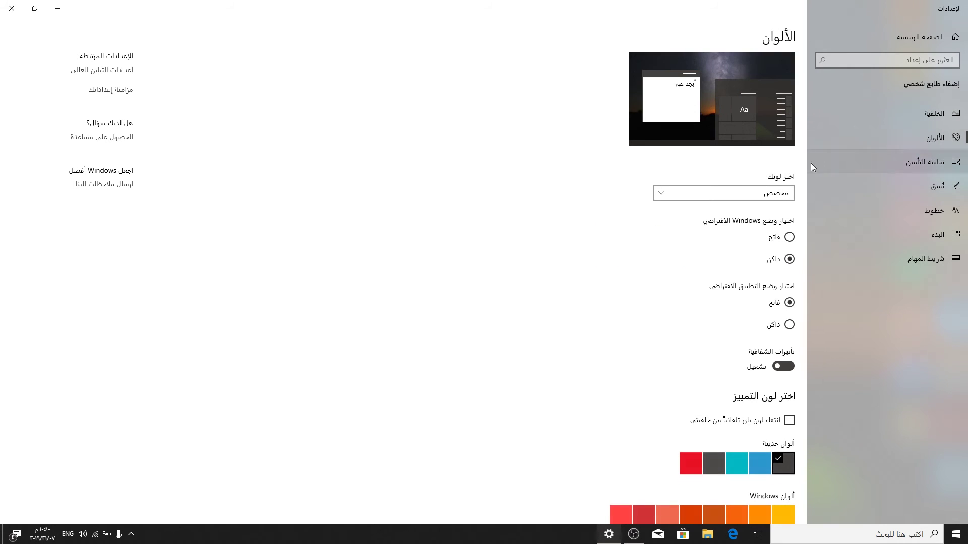
{"action": "left_click", "coordinate": [724, 192]}
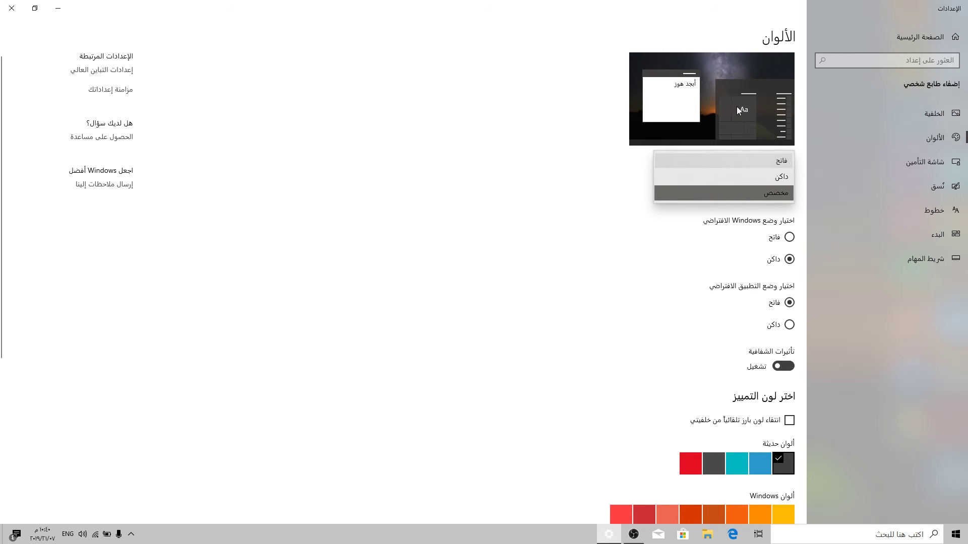
{"action": "left_click", "coordinate": [772, 160]}
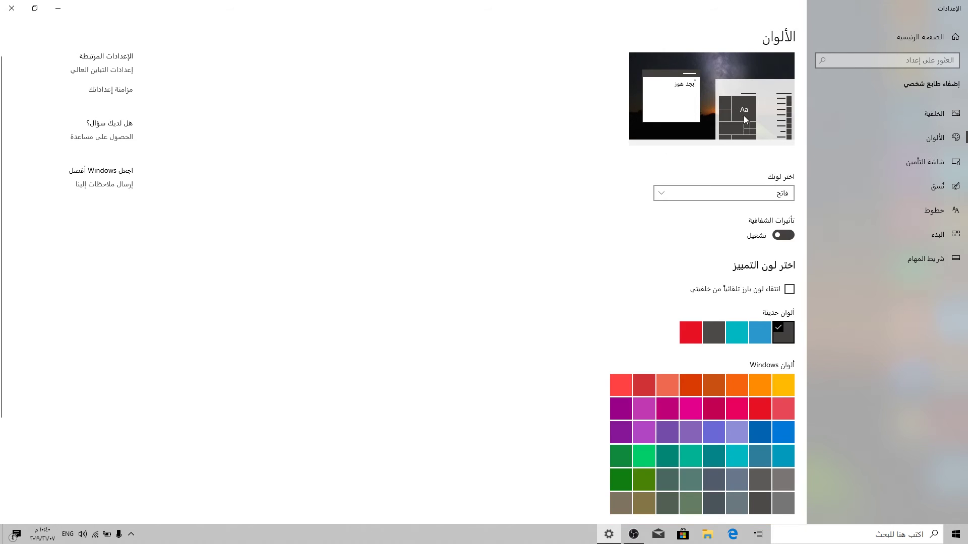
Try the Dark (داكن) and Custom (مخصص) color modes, and return the color mode to Light (فاتح).
{"action": "left_click", "coordinate": [769, 193]}
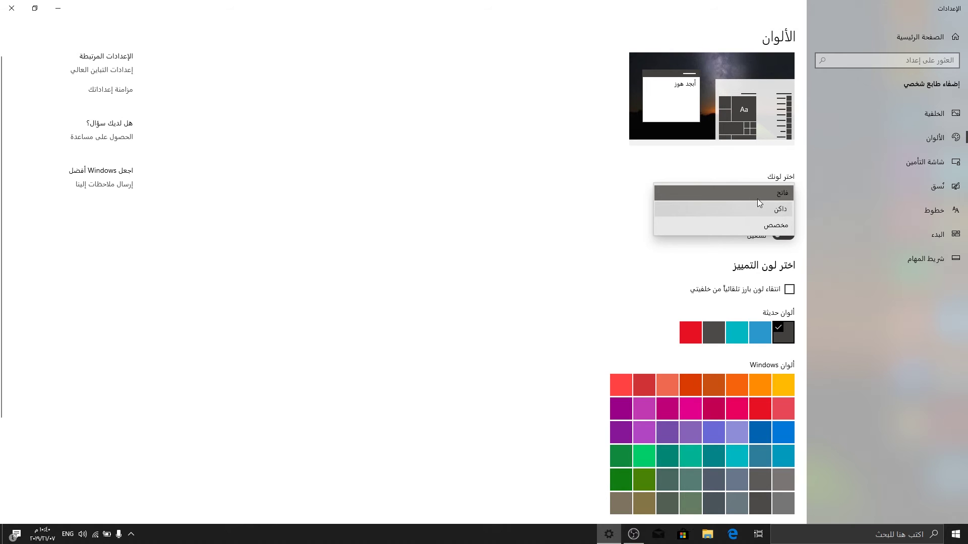
{"action": "left_click", "coordinate": [770, 207]}
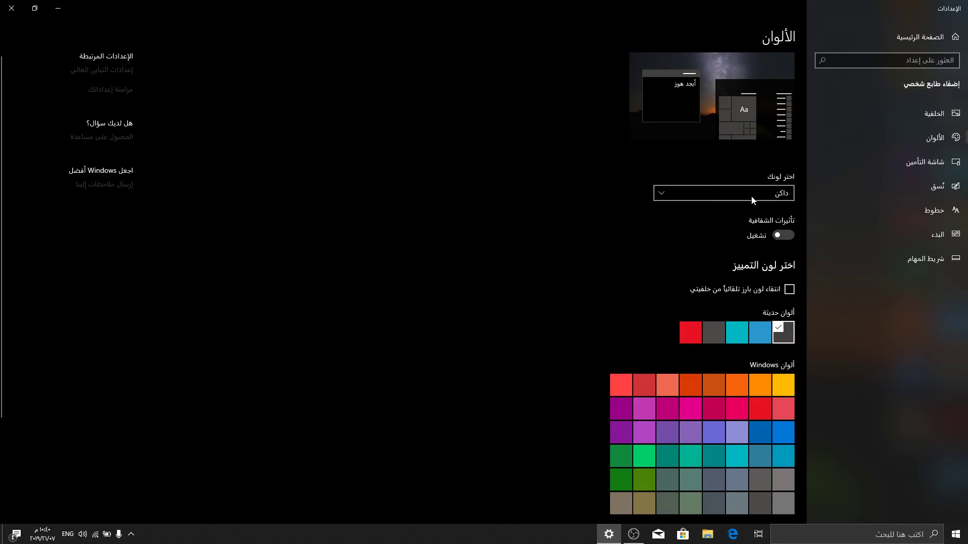
{"action": "left_click", "coordinate": [751, 195]}
{"action": "left_click", "coordinate": [757, 207]}
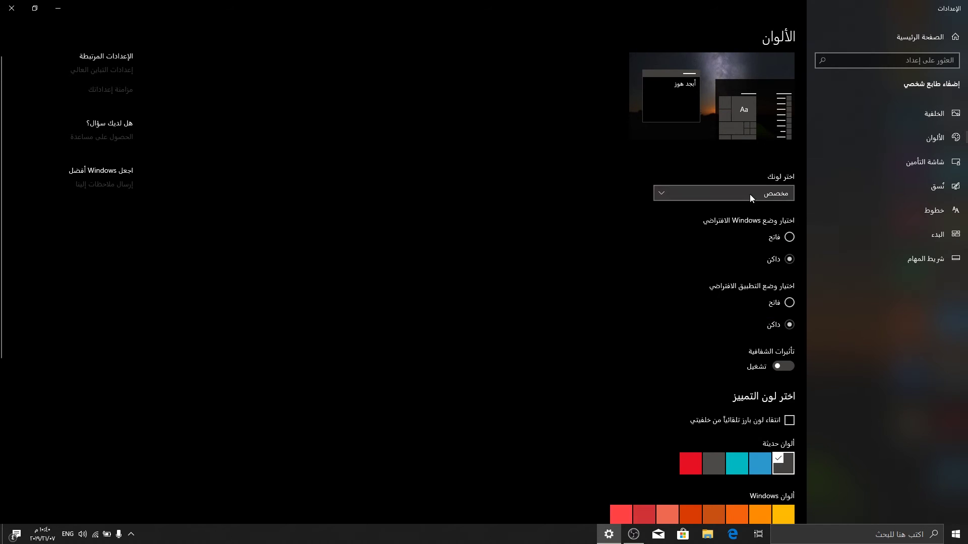
{"action": "left_click", "coordinate": [750, 195]}
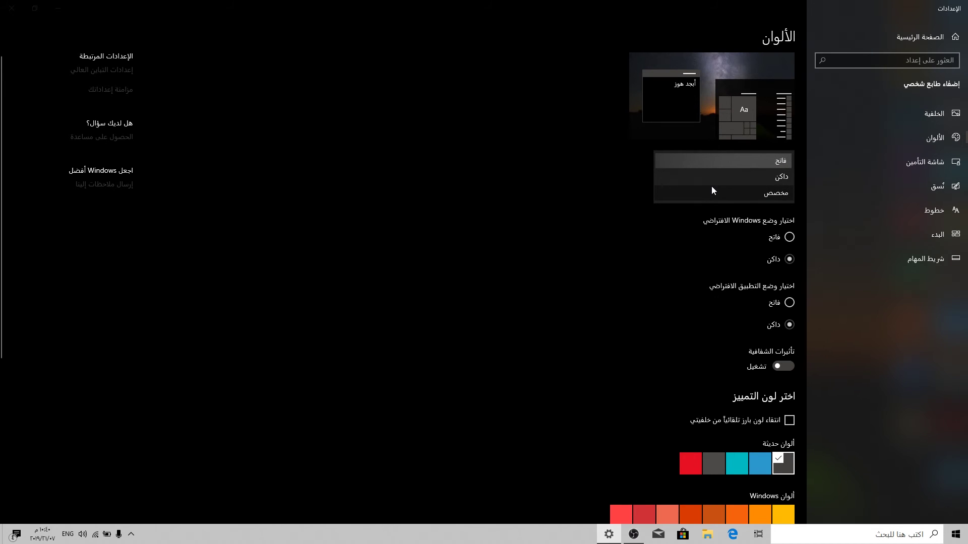
{"action": "left_click", "coordinate": [746, 160]}
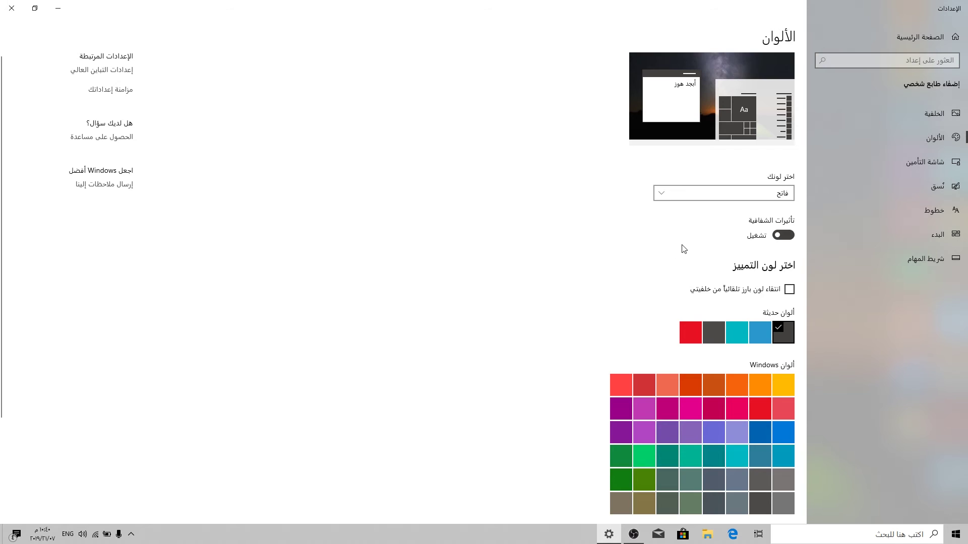
Review the accent color options, the Start menu's appearance and the color mode choices without changing anything.
{"action": "scroll", "coordinate": [684, 248], "scroll_direction": "down", "scroll_amount": 3}
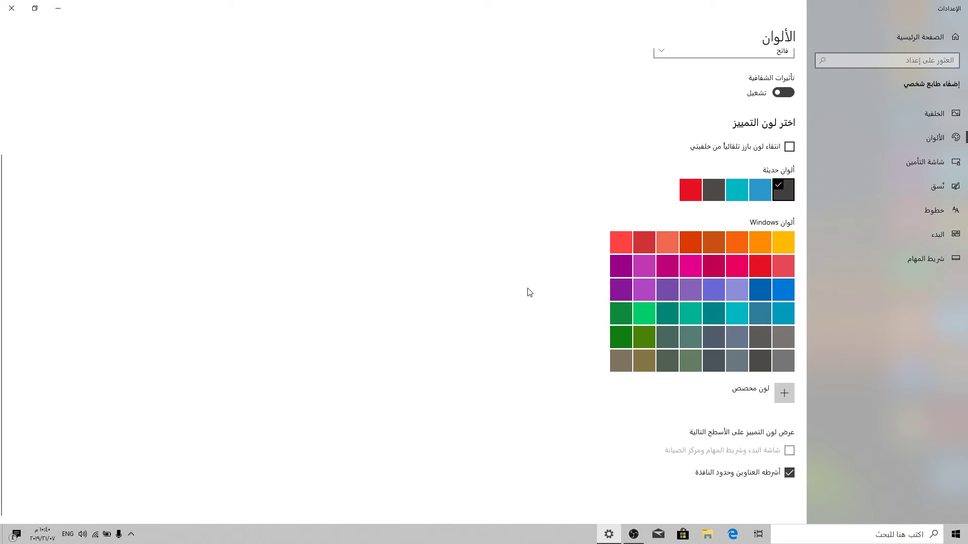
{"action": "scroll", "coordinate": [646, 283], "scroll_direction": "up", "scroll_amount": 3}
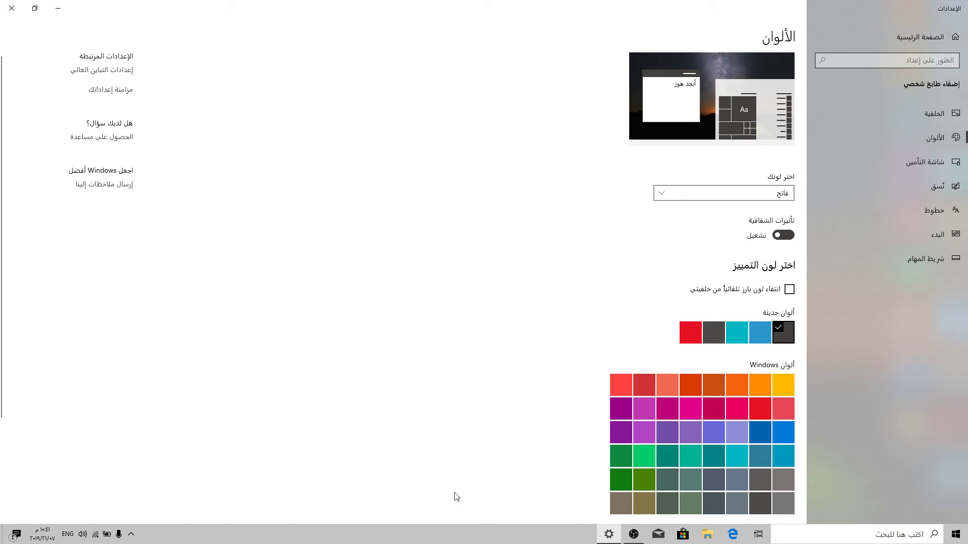
{"action": "left_click", "coordinate": [962, 535]}
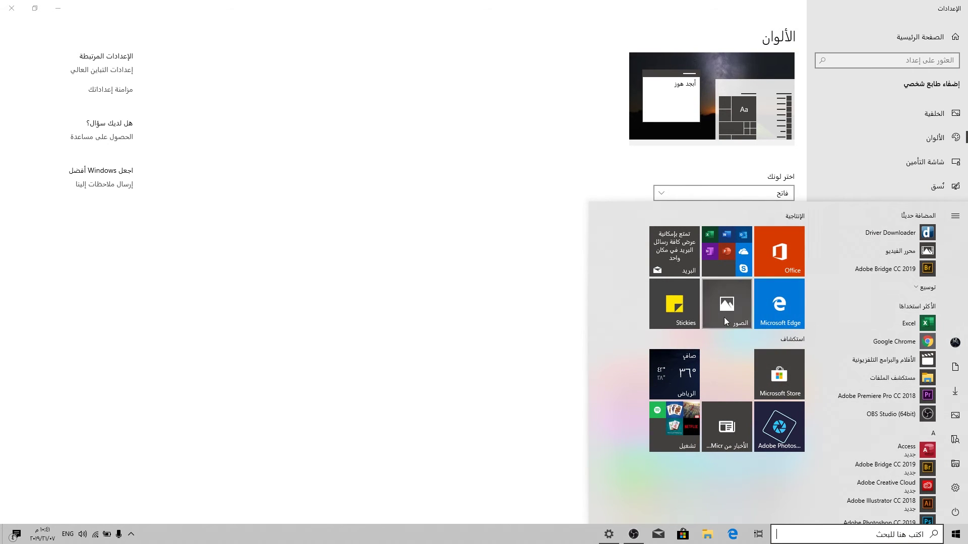
{"action": "left_click", "coordinate": [510, 246]}
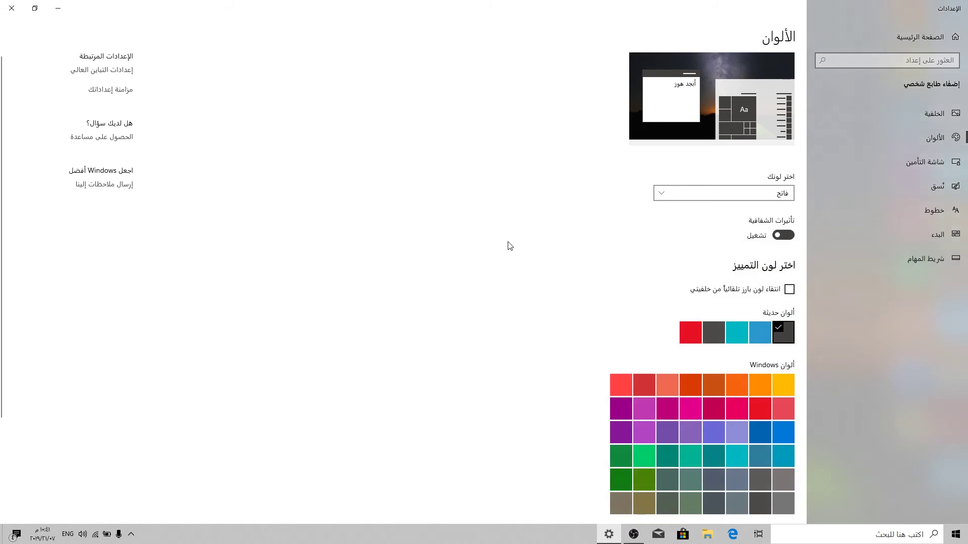
{"action": "left_click", "coordinate": [718, 200]}
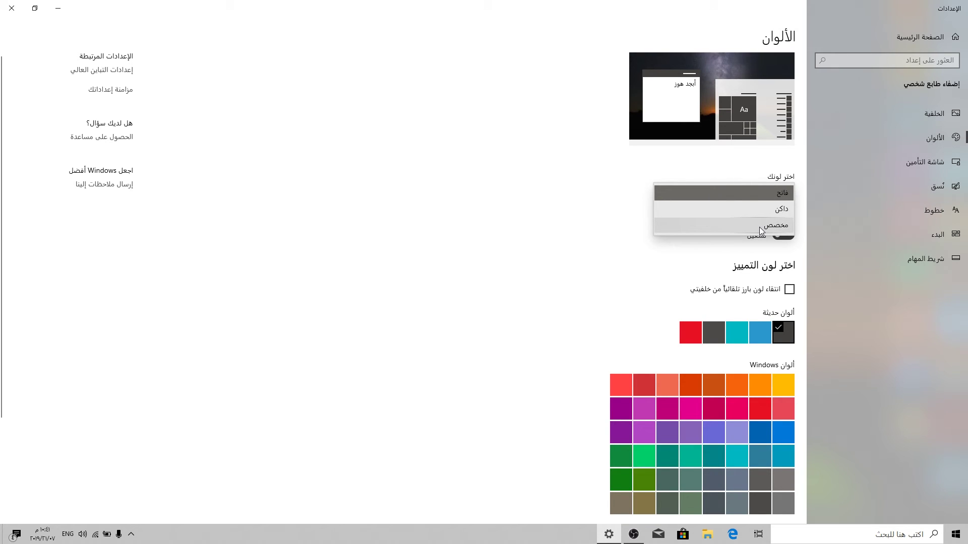
{"action": "left_click", "coordinate": [566, 260]}
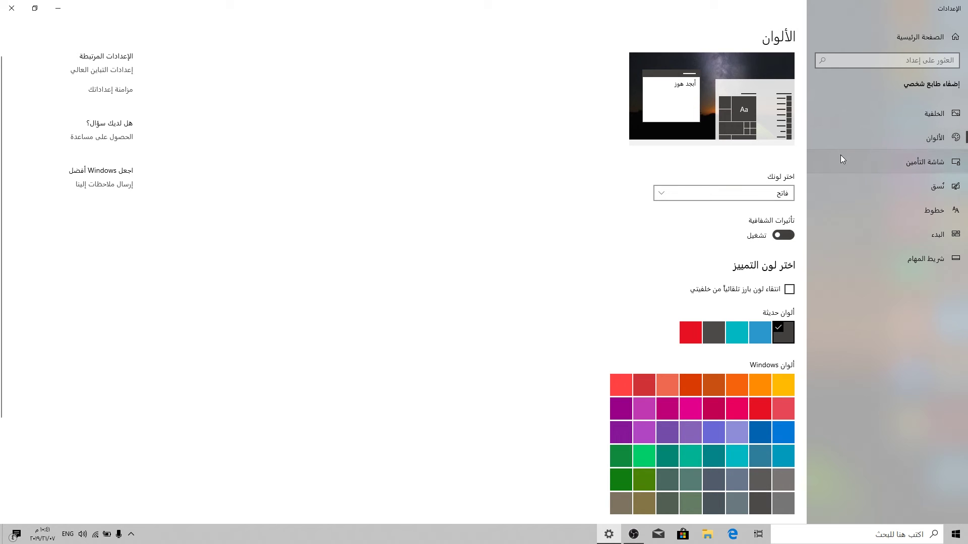
Open the lock screen settings (شاشة التأمين) and review the background types without changing the selection.
{"action": "left_click", "coordinate": [912, 161]}
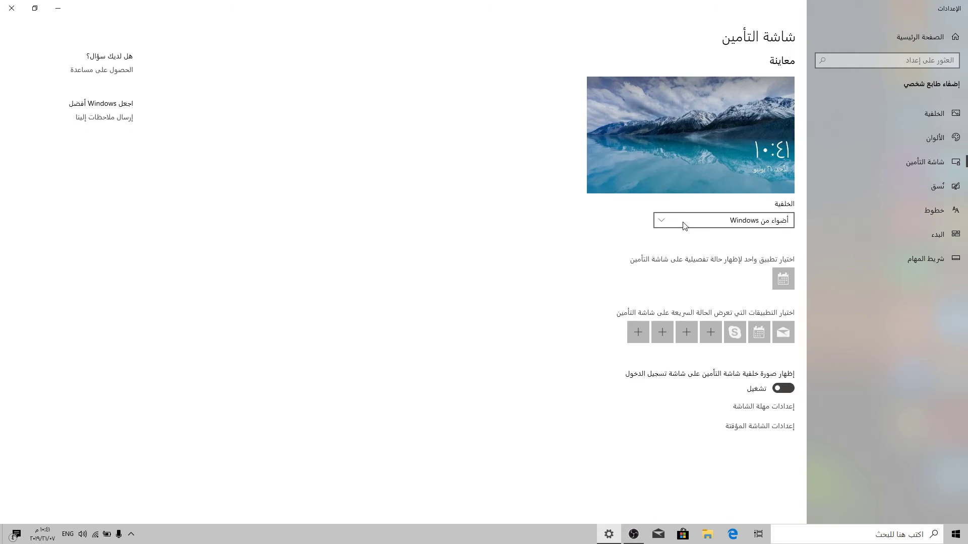
{"action": "left_click", "coordinate": [748, 220]}
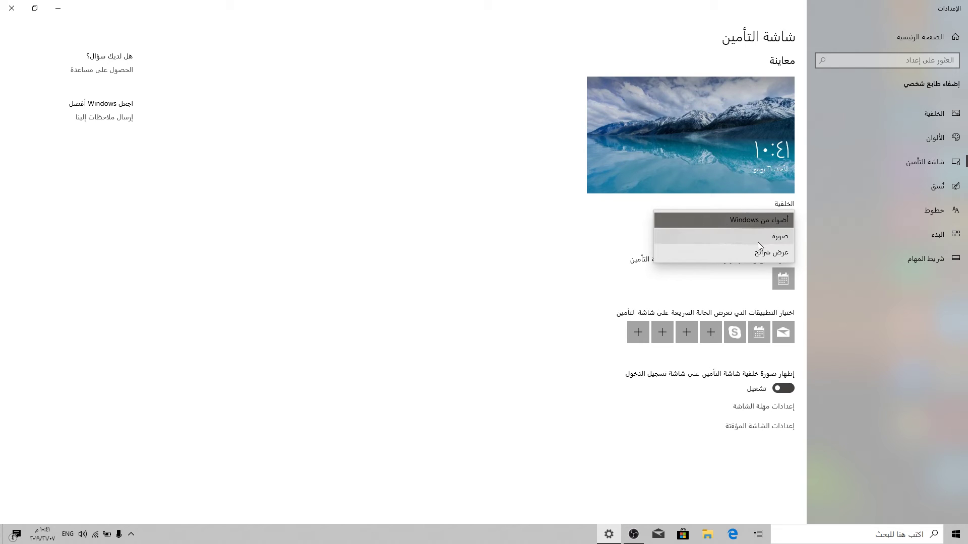
{"action": "left_click", "coordinate": [564, 230]}
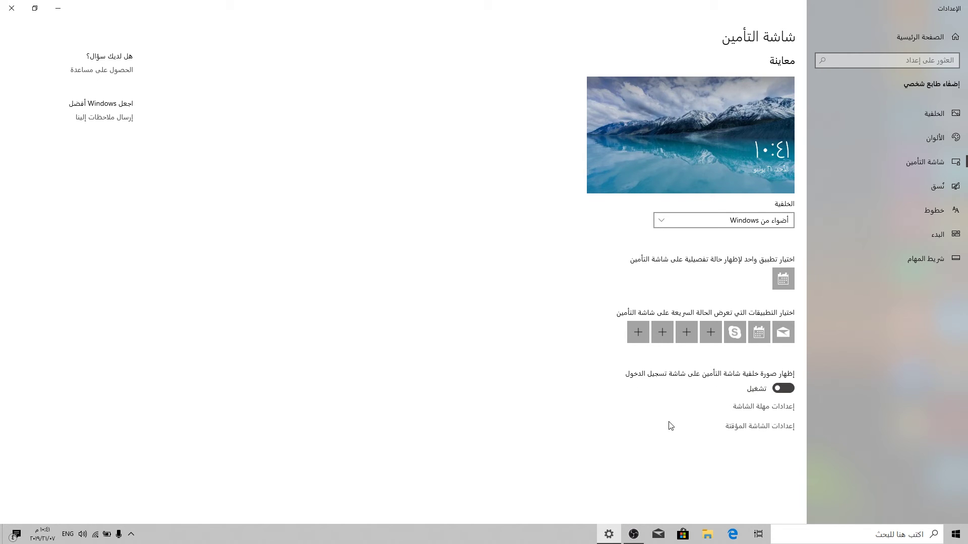
Preview the Bubbles (فقاقيع) screen saver from the lock screen settings, and close the screen saver settings without saving.
{"action": "left_click", "coordinate": [743, 427]}
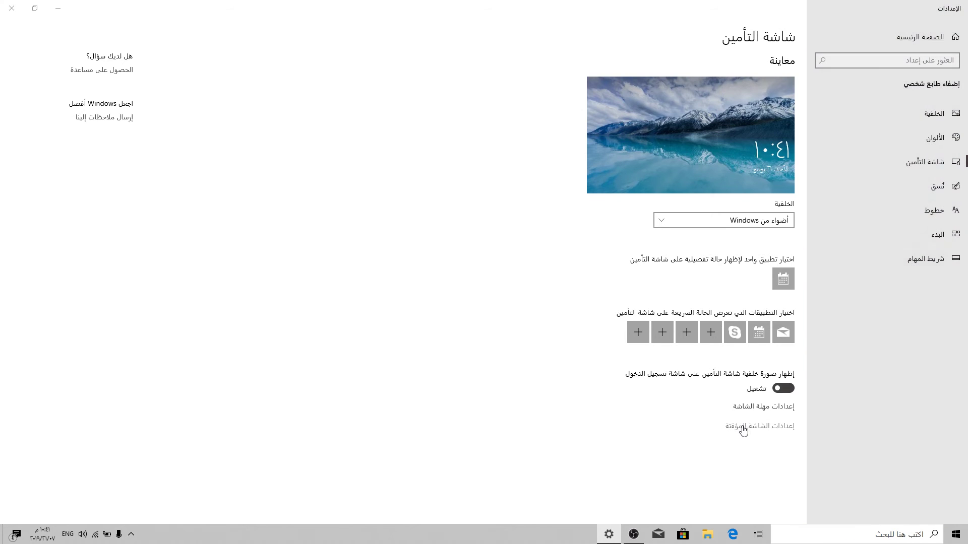
{"action": "left_click_drag", "start_coordinate": [162, 19], "coordinate": [498, 146]}
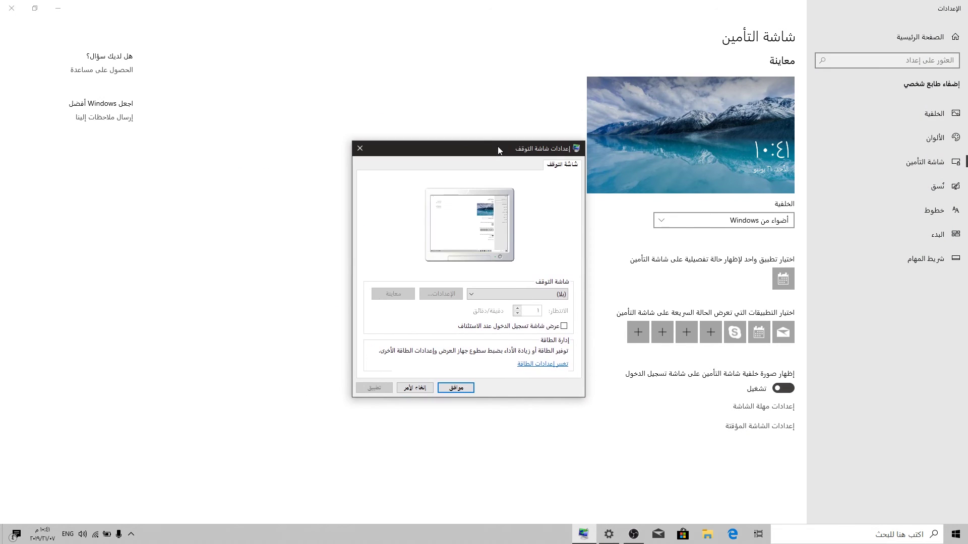
{"action": "left_click", "coordinate": [514, 293]}
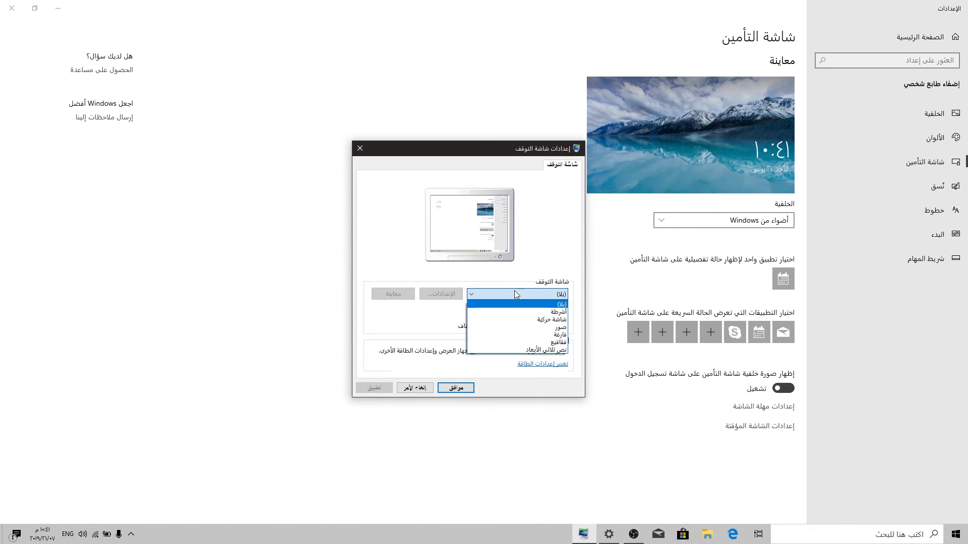
{"action": "left_click", "coordinate": [525, 342]}
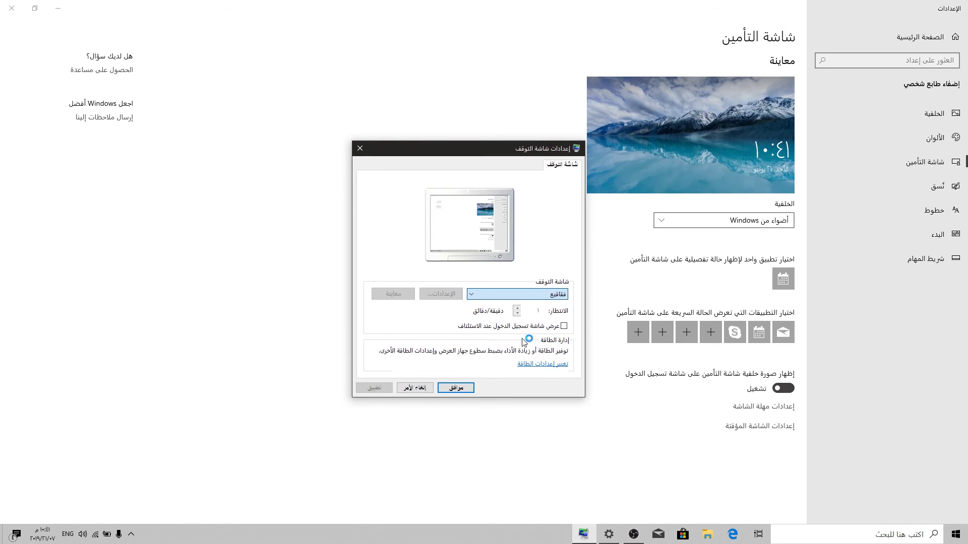
{"action": "left_click", "coordinate": [392, 294]}
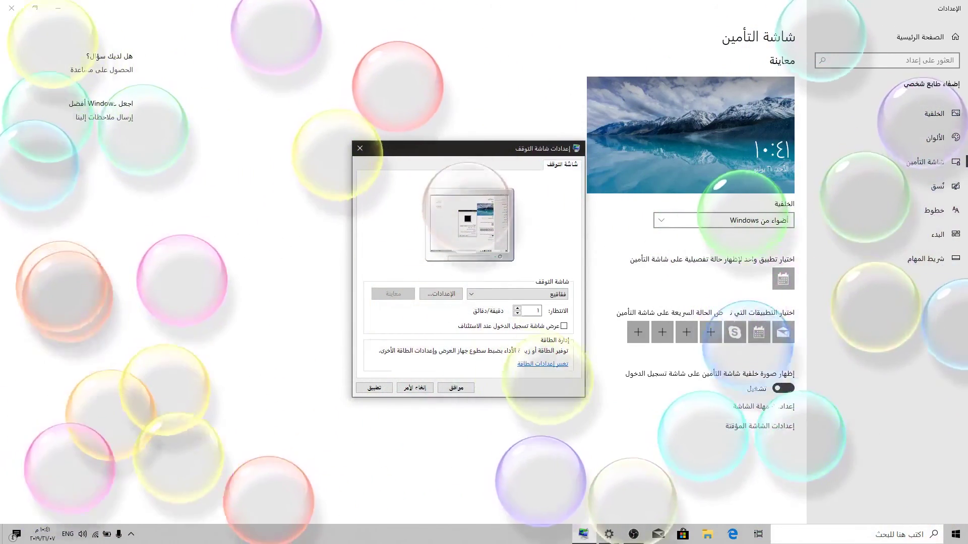
{"action": "mouse_move", "coordinate": [434, 305]}
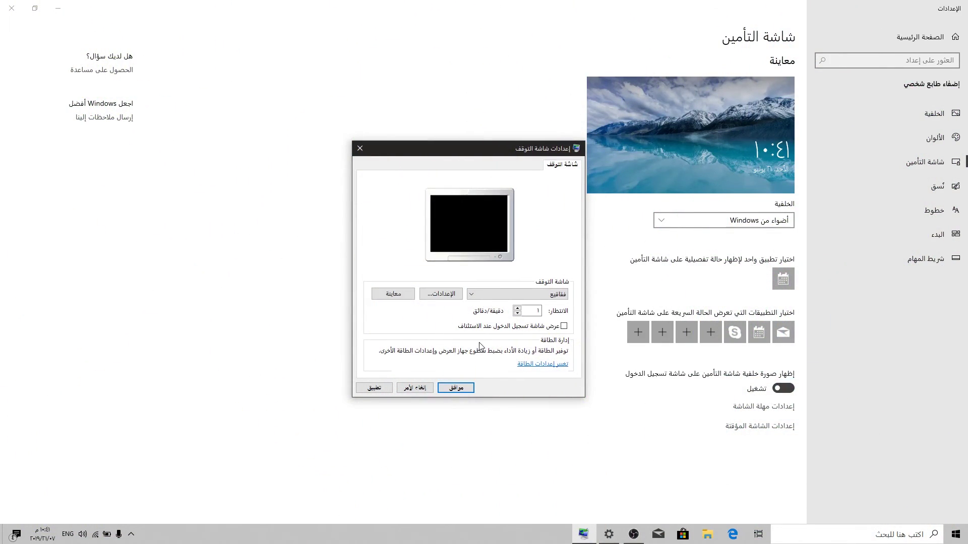
{"action": "left_click", "coordinate": [415, 388]}
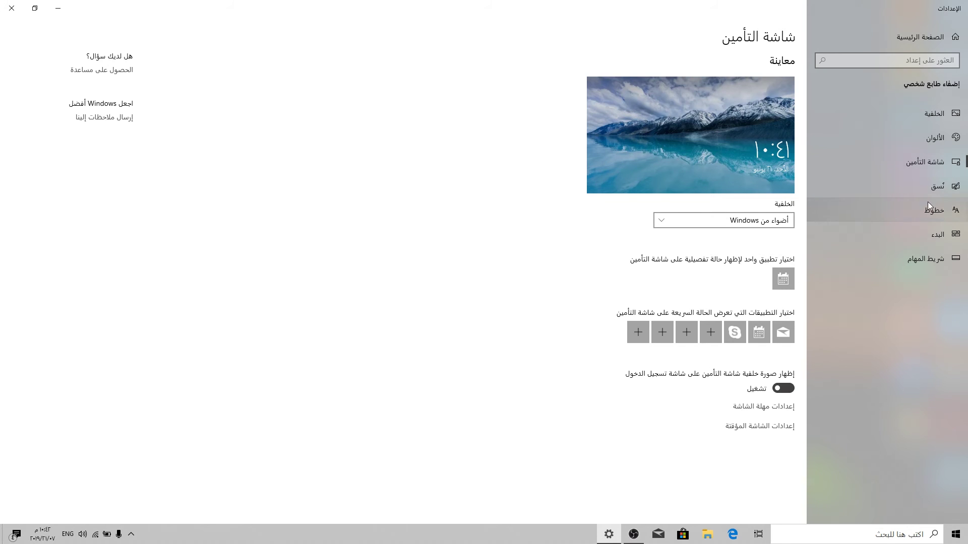
Enable the Control Panel (لوحة التحكم) desktop icon from the theme-related desktop icon settings, and select it on the desktop.
{"action": "left_click", "coordinate": [933, 187]}
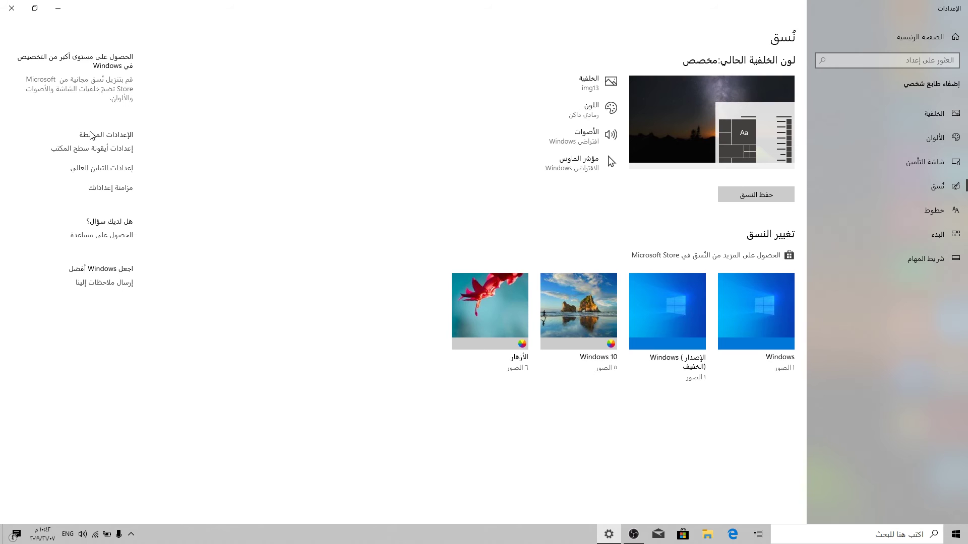
{"action": "left_click", "coordinate": [90, 151]}
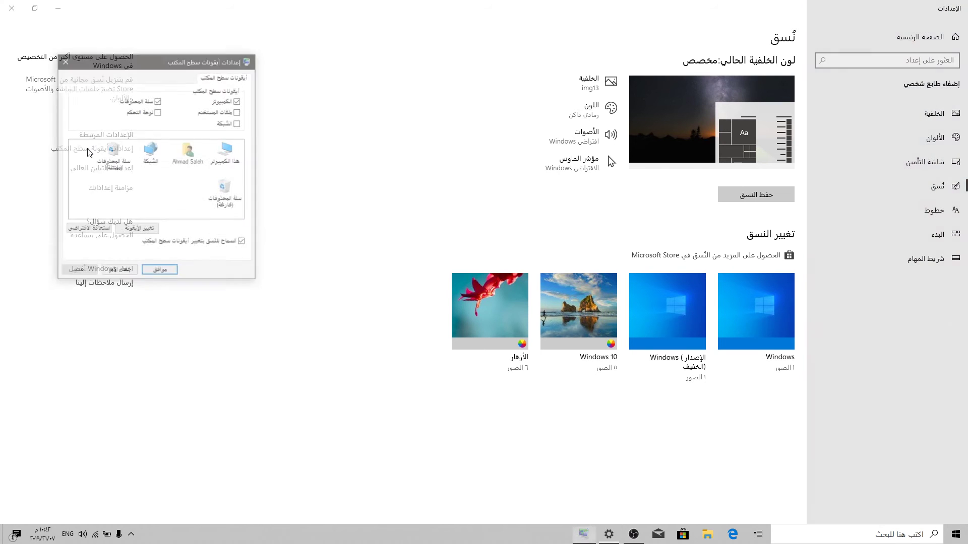
{"action": "left_click_drag", "start_coordinate": [199, 64], "coordinate": [428, 105]}
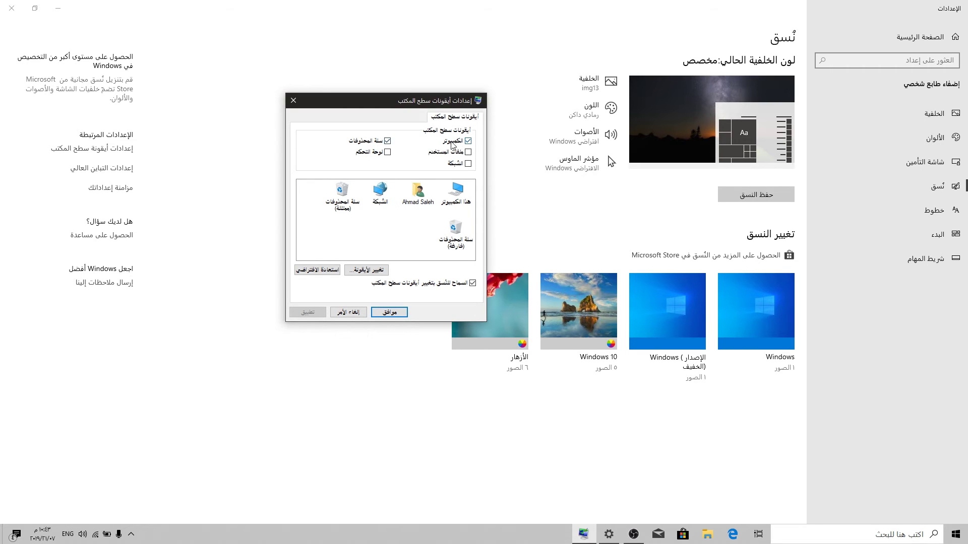
{"action": "left_click", "coordinate": [387, 152]}
{"action": "left_click", "coordinate": [308, 312]}
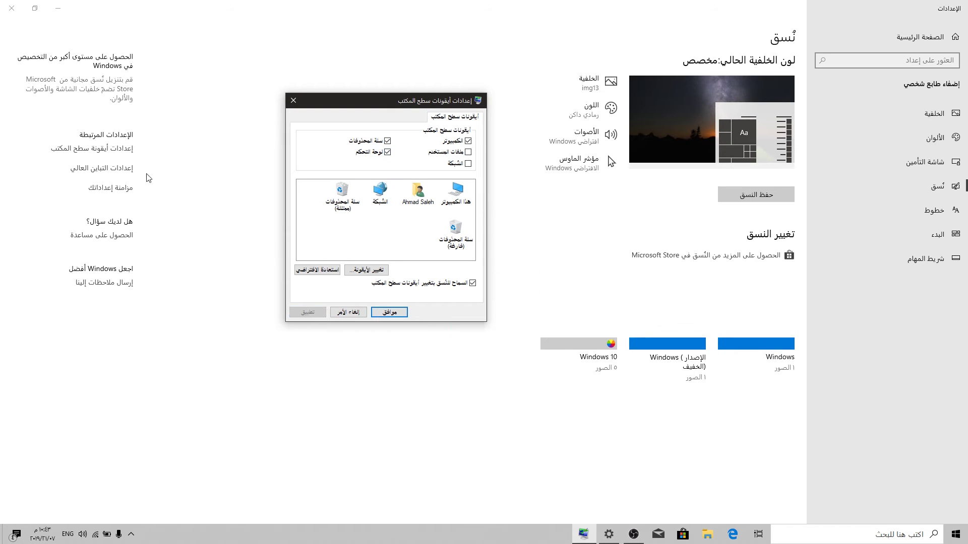
{"action": "left_click", "coordinate": [58, 8]}
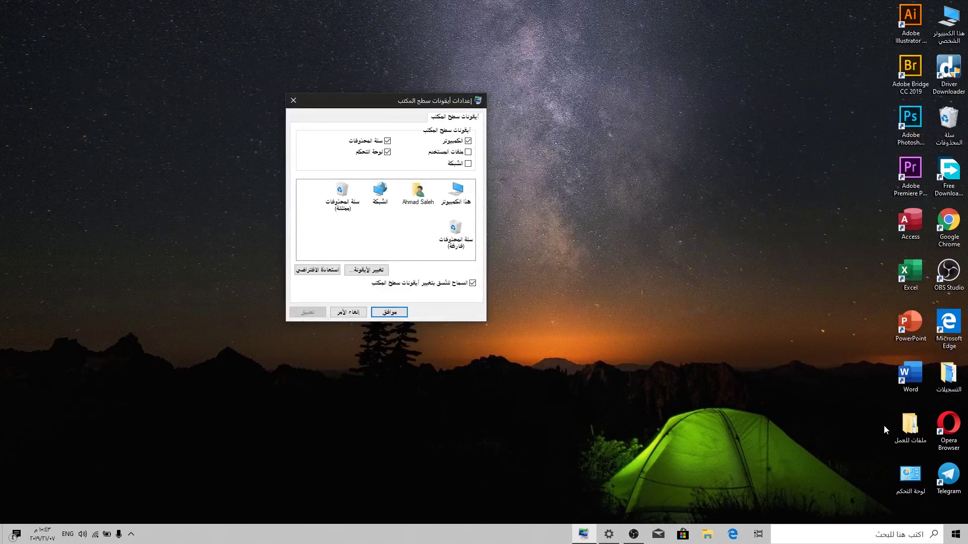
{"action": "left_click", "coordinate": [909, 477]}
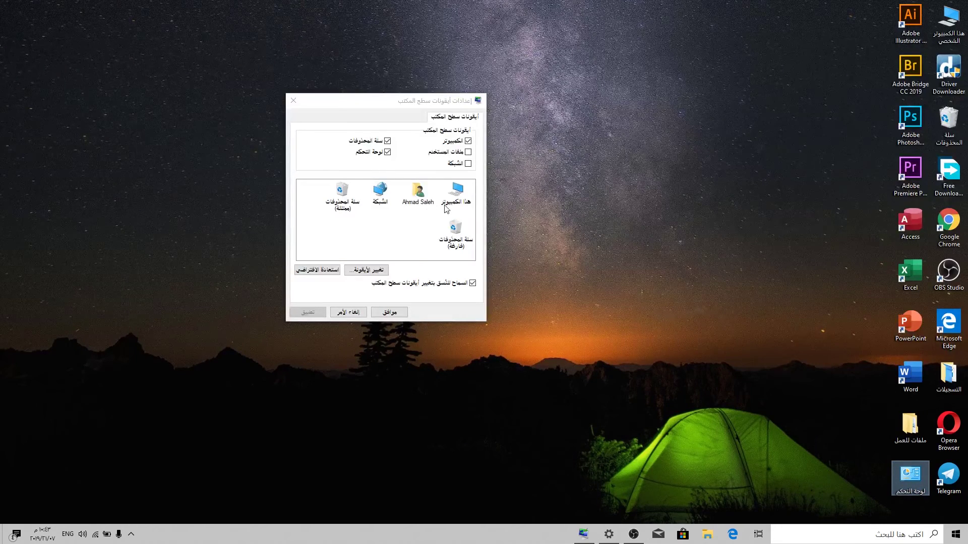
Change the This PC (هذا الكمبيوتر) icon to the command window with a user figure from imageres.dll, and save the desktop icon settings.
{"action": "left_click", "coordinate": [458, 196]}
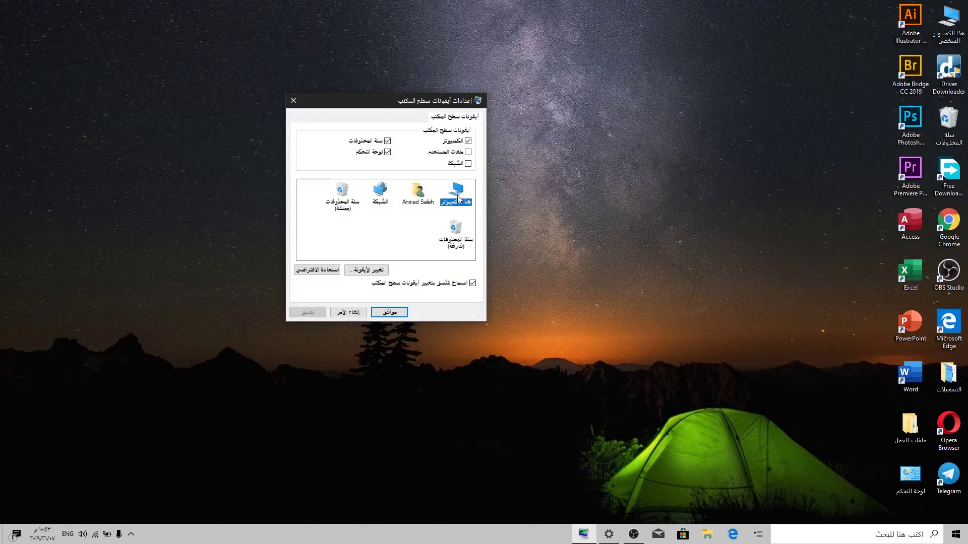
{"action": "left_click", "coordinate": [383, 269]}
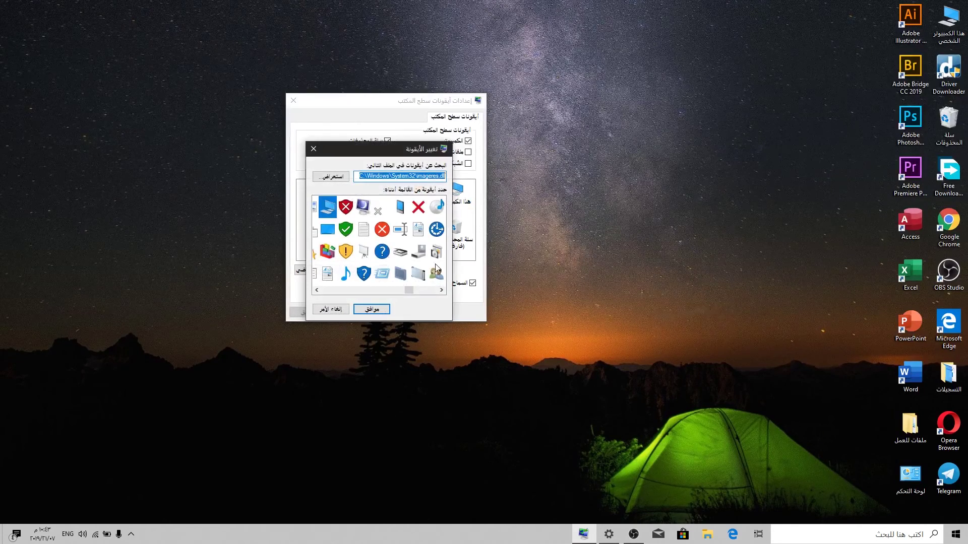
{"action": "left_click", "coordinate": [338, 178]}
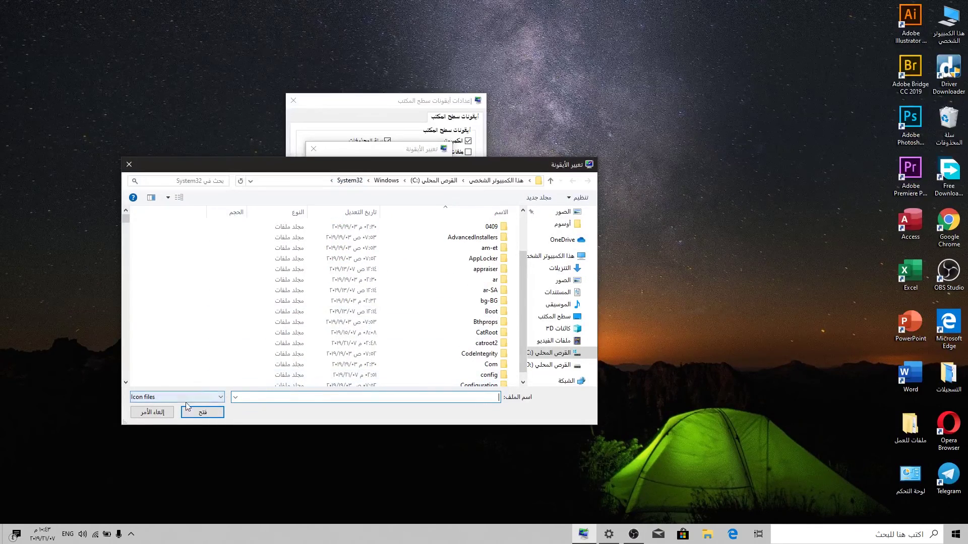
{"action": "left_click", "coordinate": [151, 412]}
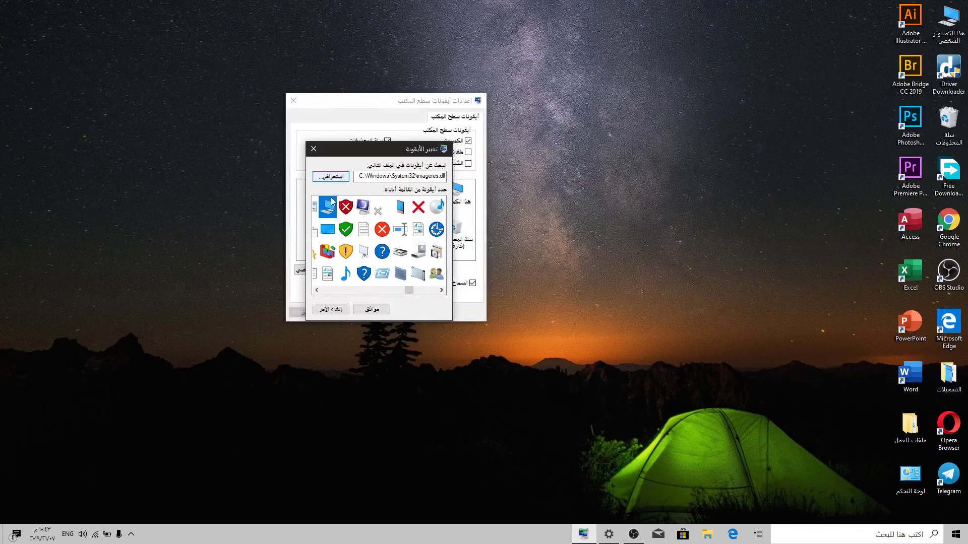
{"action": "left_click_drag", "start_coordinate": [410, 290], "coordinate": [361, 294]}
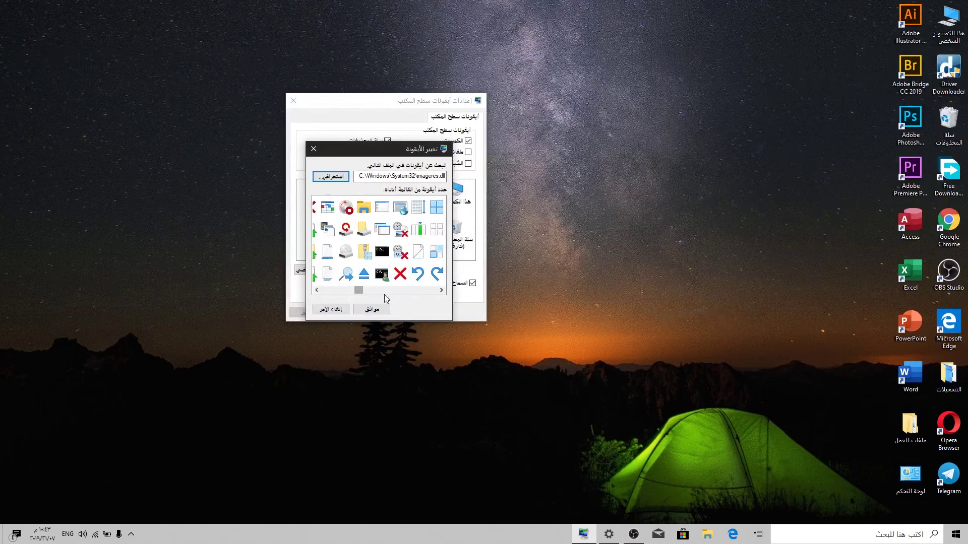
{"action": "left_click", "coordinate": [382, 273]}
{"action": "left_click", "coordinate": [372, 309]}
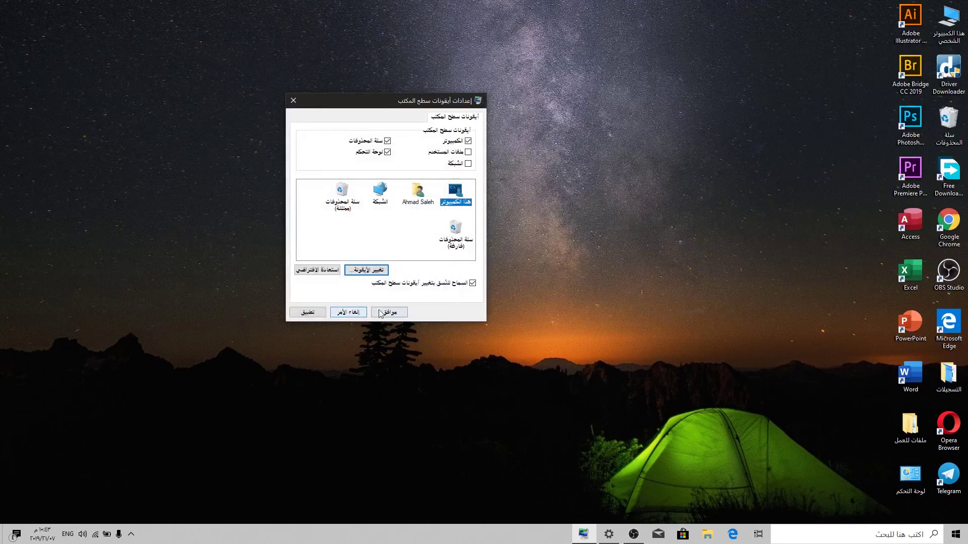
{"action": "left_click", "coordinate": [392, 312]}
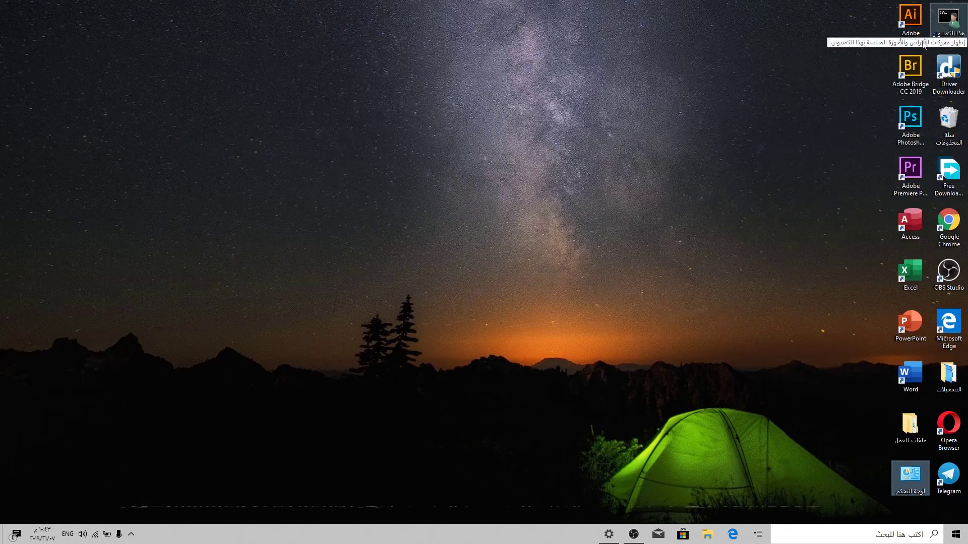
Restore the default icon of This PC (هذا الكمبيوتر) in the theme-related desktop icon settings, and apply the change.
{"action": "right_click", "coordinate": [806, 99]}
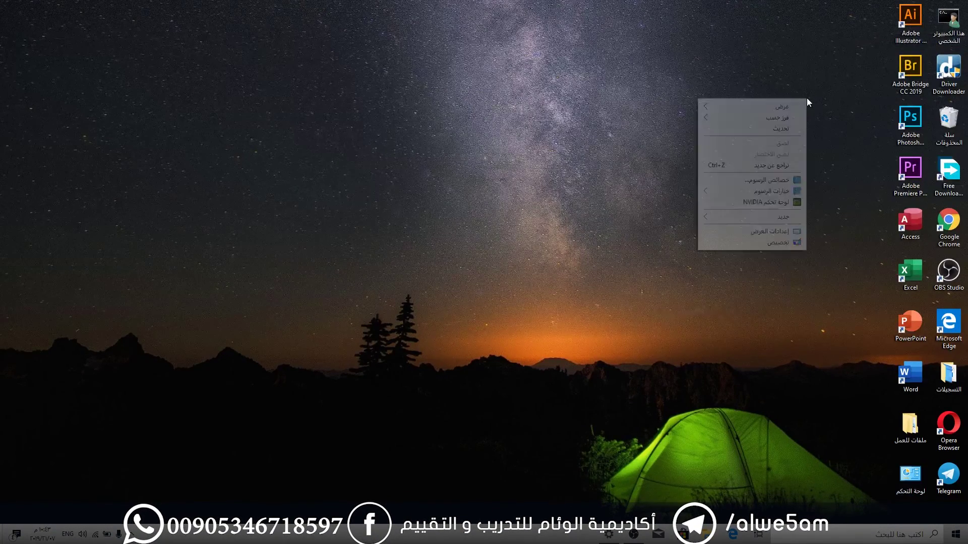
{"action": "left_click", "coordinate": [750, 244]}
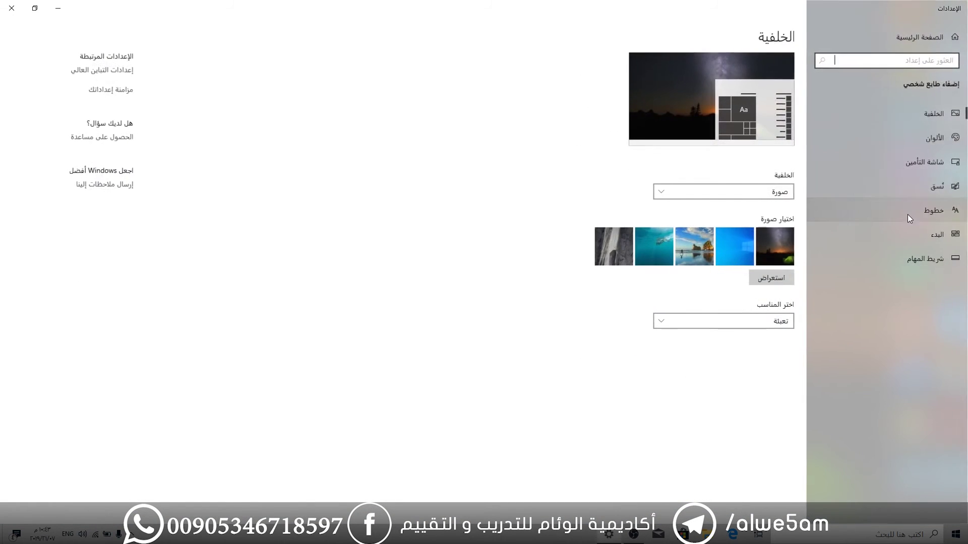
{"action": "left_click", "coordinate": [920, 187]}
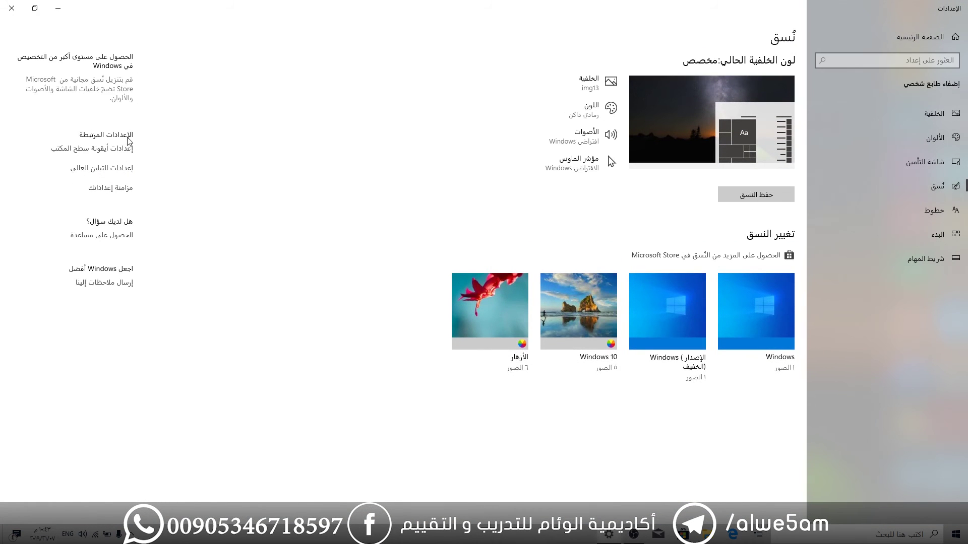
{"action": "left_click", "coordinate": [106, 149]}
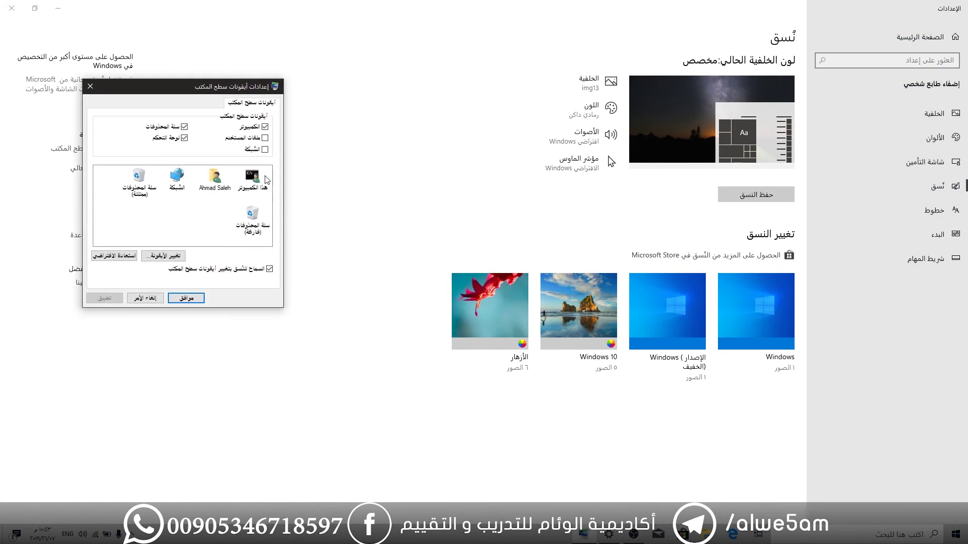
{"action": "left_click_drag", "start_coordinate": [251, 91], "coordinate": [409, 105]}
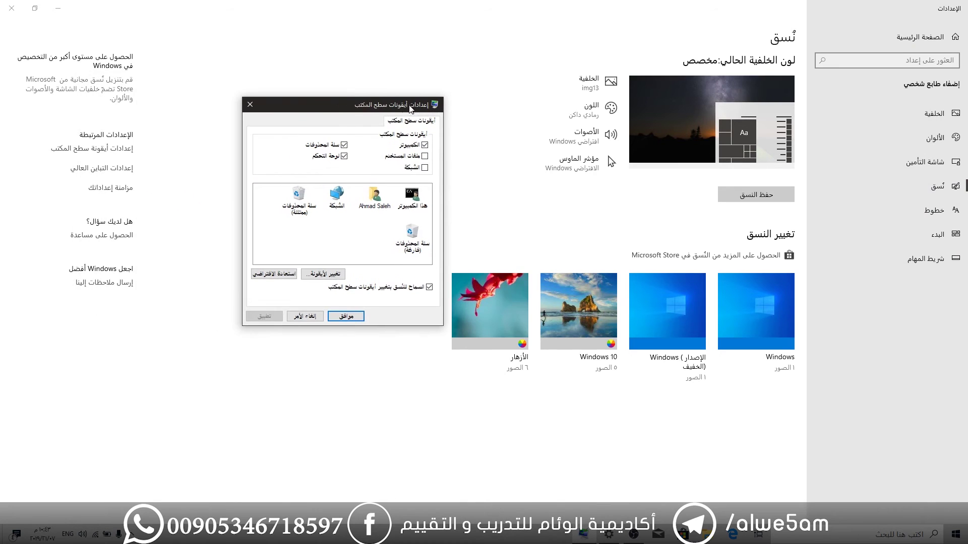
{"action": "left_click", "coordinate": [275, 274]}
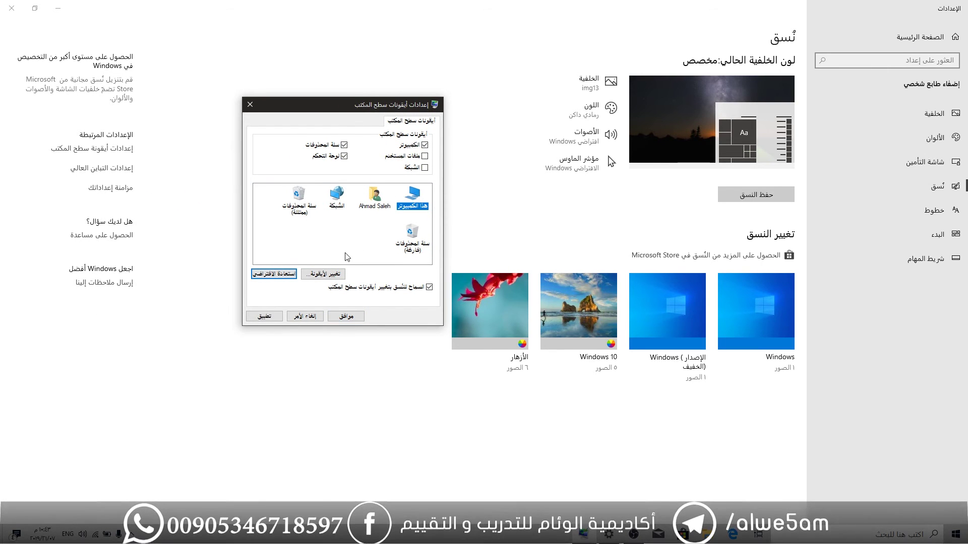
{"action": "left_click", "coordinate": [264, 316]}
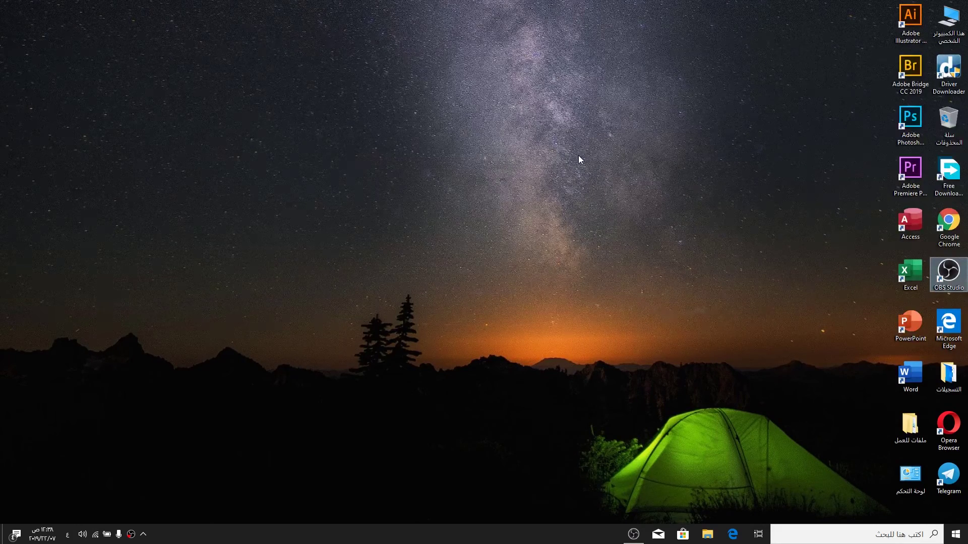
Create a new folder (مجلد) on the desktop with its default name, and delete it.
{"action": "right_click", "coordinate": [576, 119]}
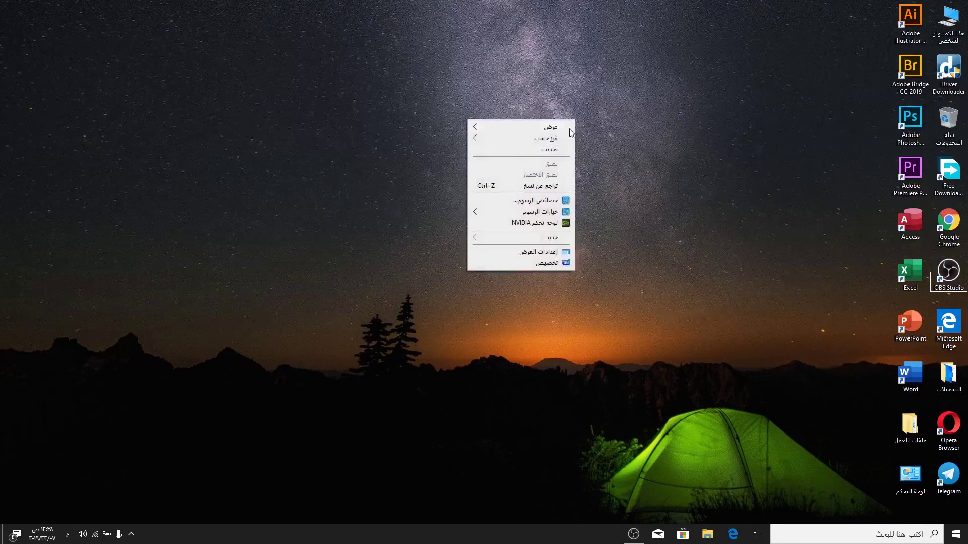
{"action": "mouse_move", "coordinate": [537, 236]}
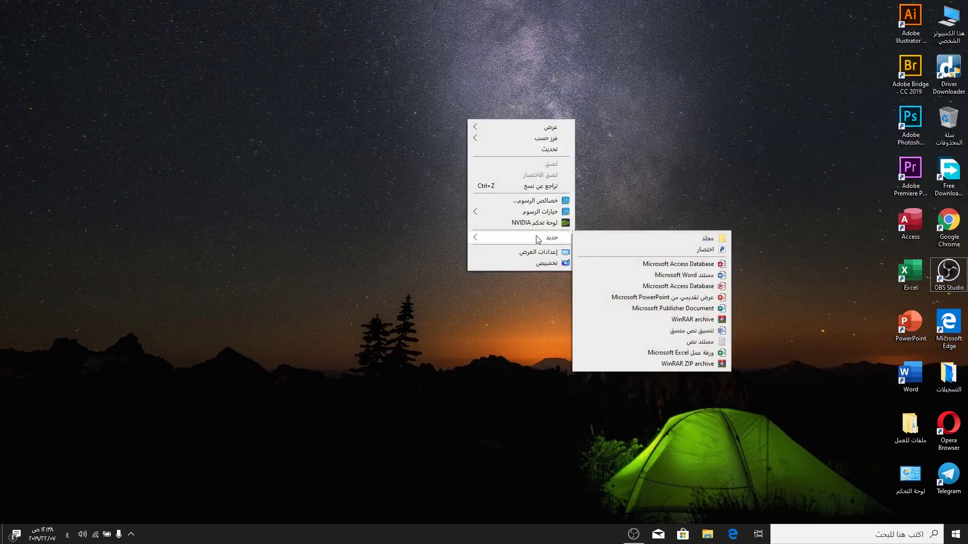
{"action": "left_click", "coordinate": [595, 239]}
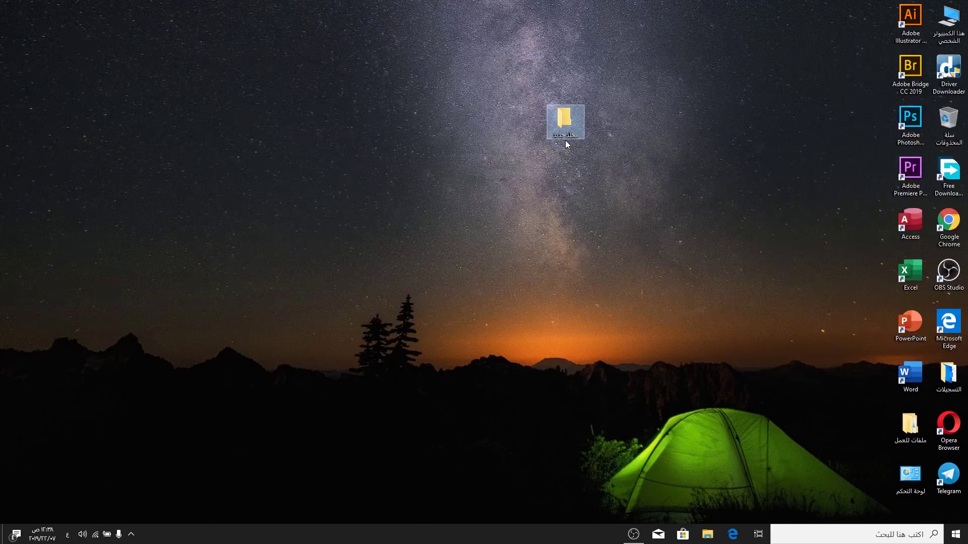
{"action": "key", "text": "Delete"}
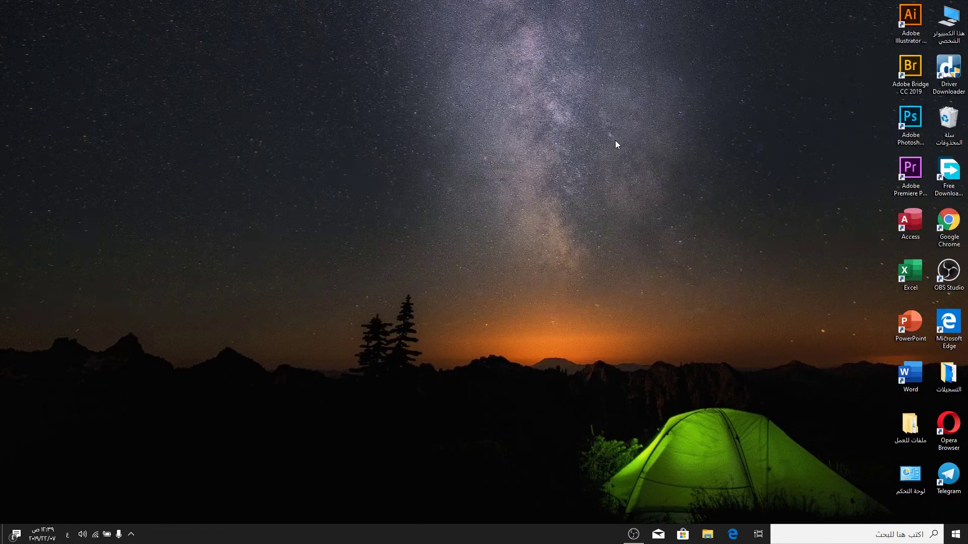
{"action": "right_click", "coordinate": [692, 118]}
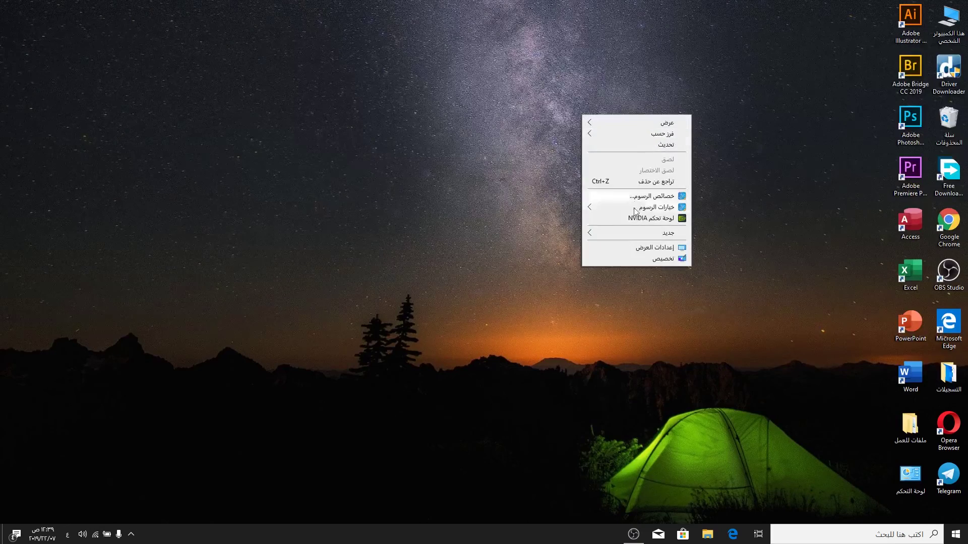
{"action": "mouse_move", "coordinate": [637, 235]}
{"action": "left_click", "coordinate": [830, 126]}
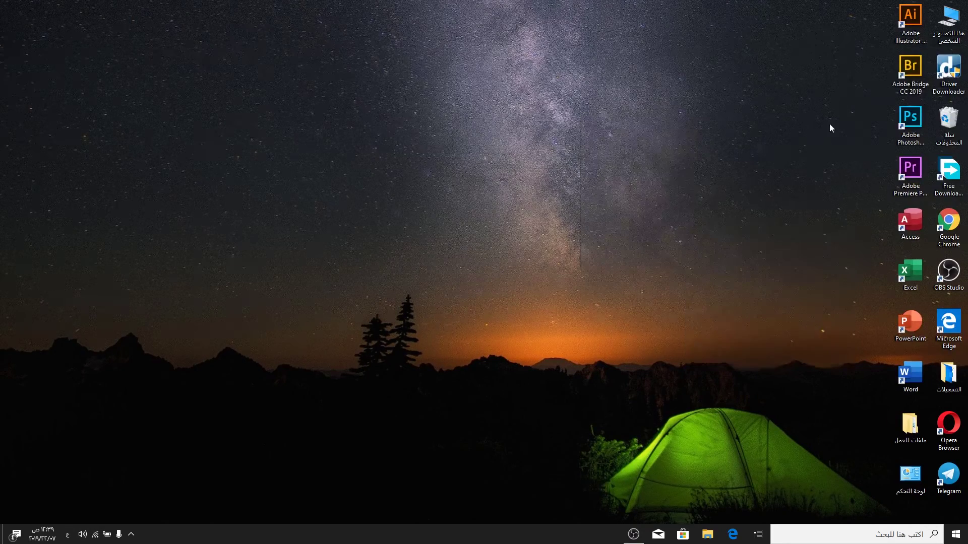
Open the Documents folder (المستندات) in File Explorer and display its contents as extra large icons.
{"action": "key", "text": "super+e"}
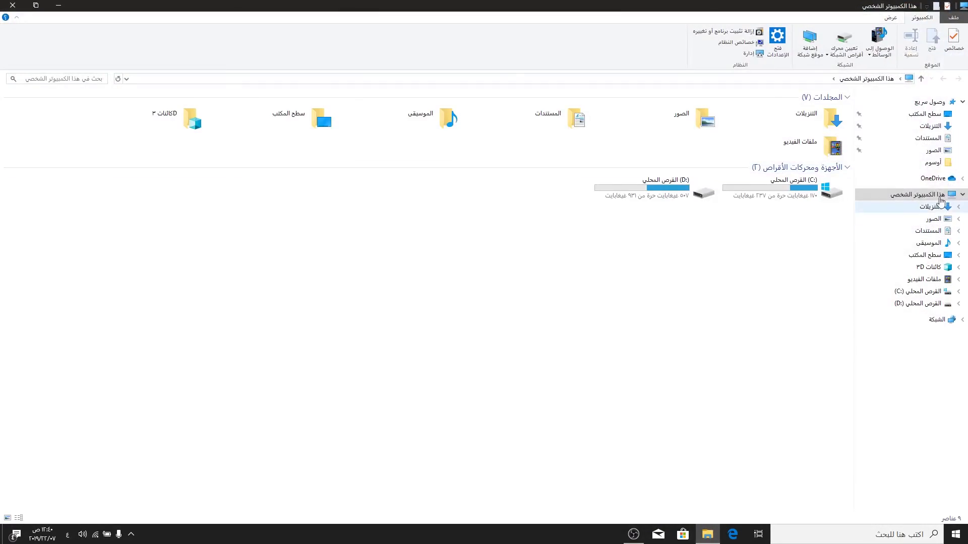
{"action": "left_click", "coordinate": [930, 139]}
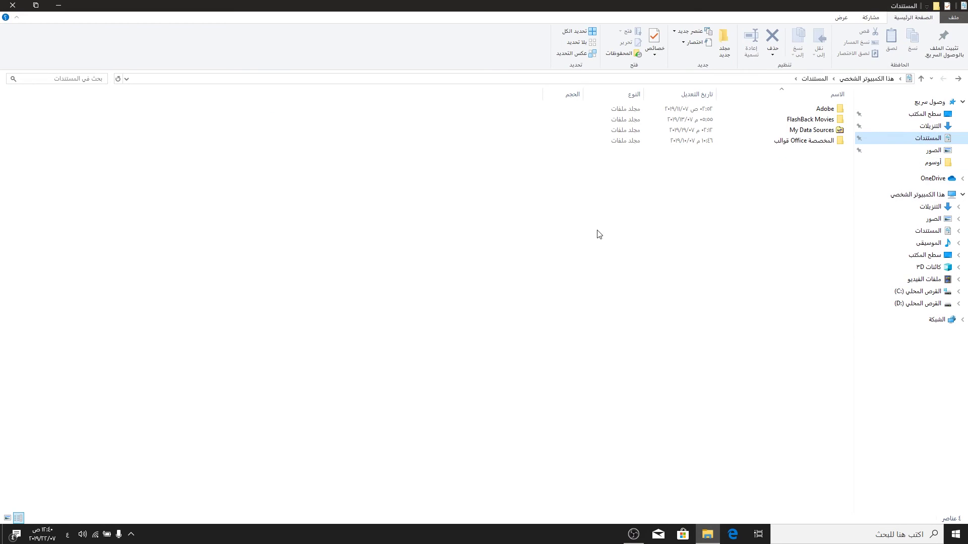
{"action": "right_click", "coordinate": [623, 188]}
{"action": "mouse_move", "coordinate": [592, 194]}
{"action": "left_click", "coordinate": [655, 191]}
Create a new Microsoft Word document in the Documents folder, keeping its default name.
{"action": "right_click", "coordinate": [619, 277]}
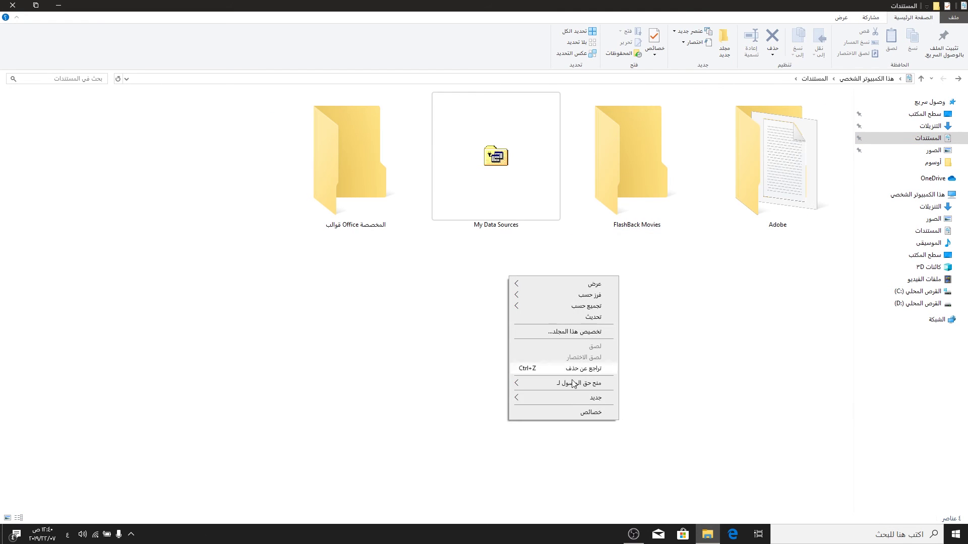
{"action": "mouse_move", "coordinate": [598, 398]}
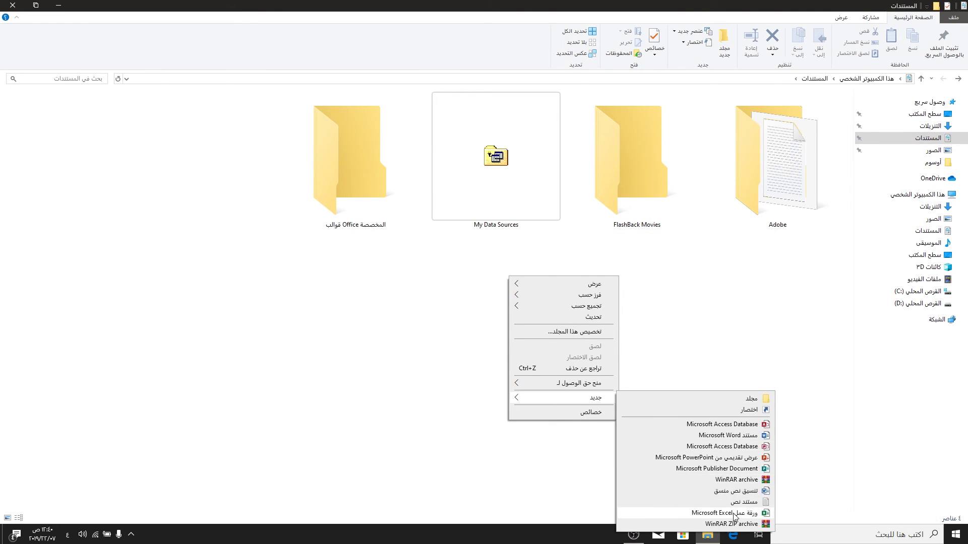
{"action": "left_click", "coordinate": [726, 436]}
{"action": "key", "text": "Return"}
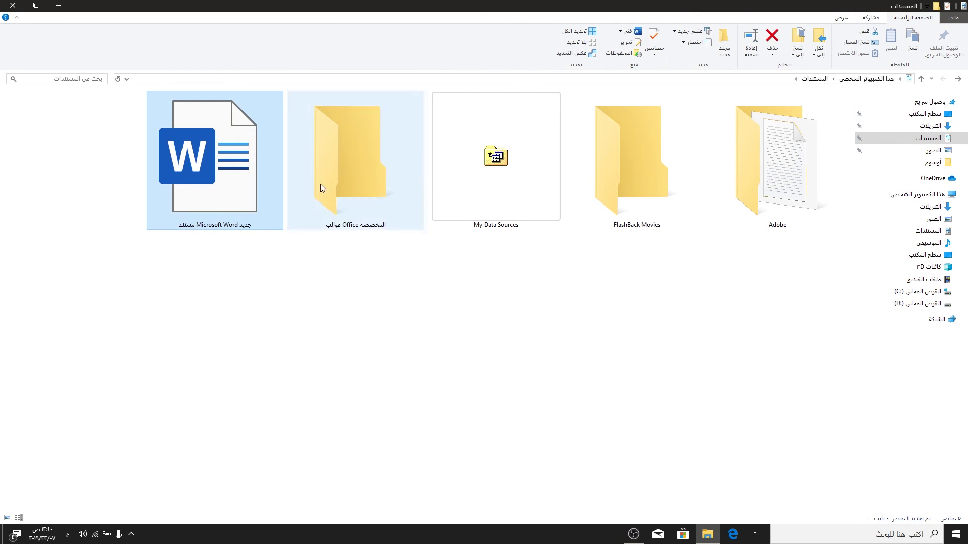
Deselect the new Word document and turn on the display of file name extensions (ملحقات أسماء الملفات).
{"action": "left_click", "coordinate": [617, 325]}
{"action": "left_click", "coordinate": [838, 16]}
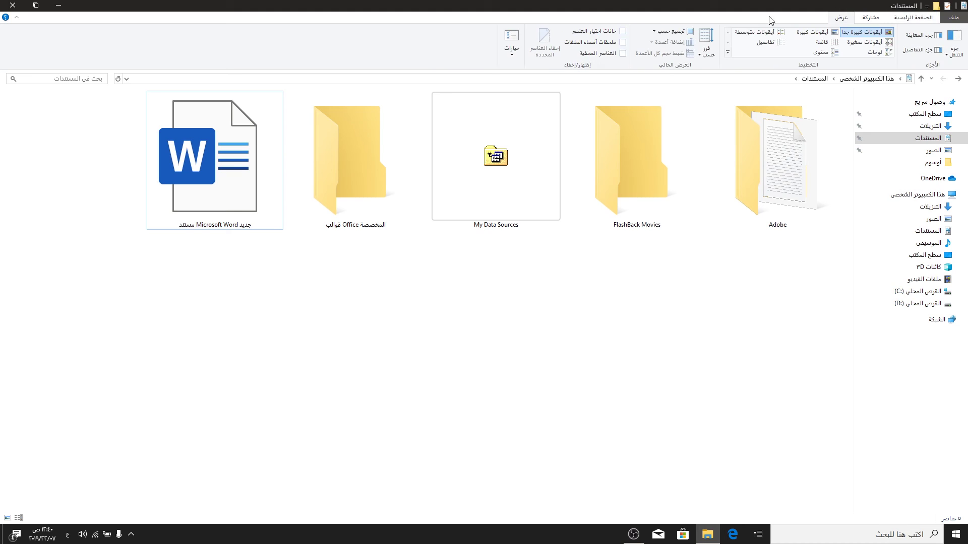
{"action": "left_click", "coordinate": [612, 46]}
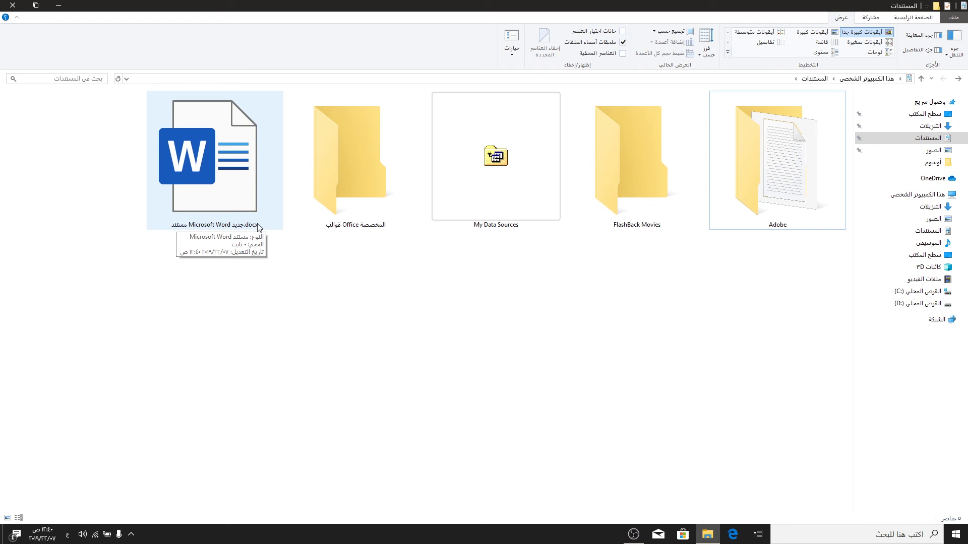
Rename the new Word document to هام, keeping its docx extension.
{"action": "right_click", "coordinate": [225, 202]}
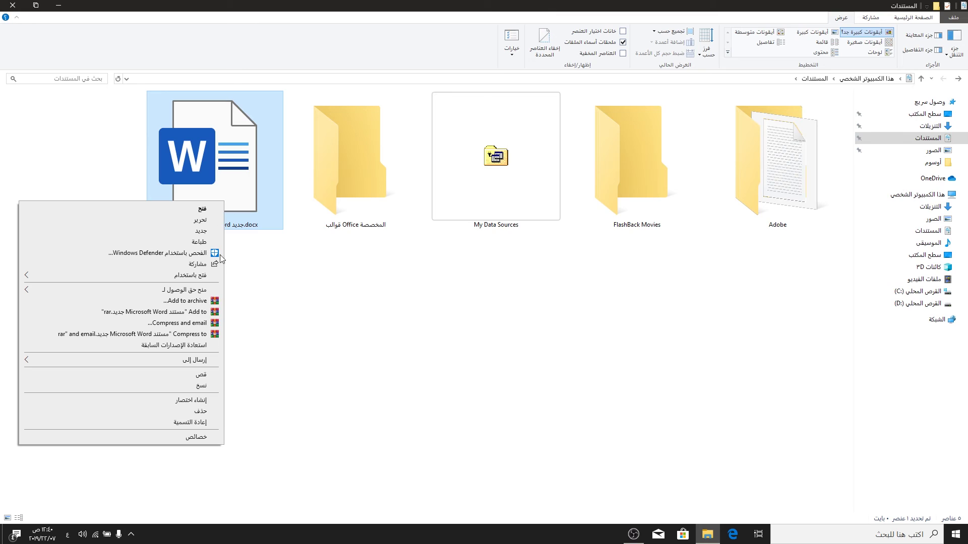
{"action": "left_click", "coordinate": [151, 423]}
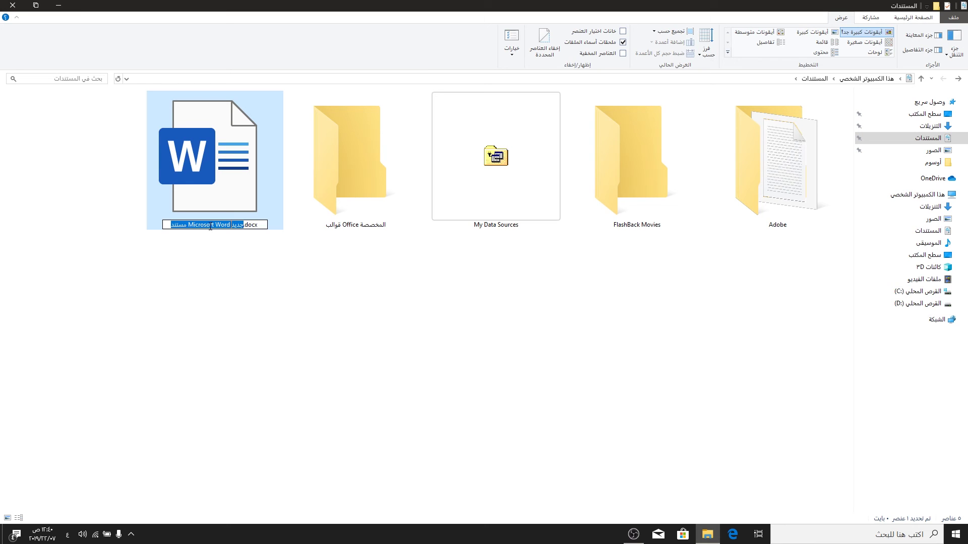
{"action": "type", "text": "ه"}
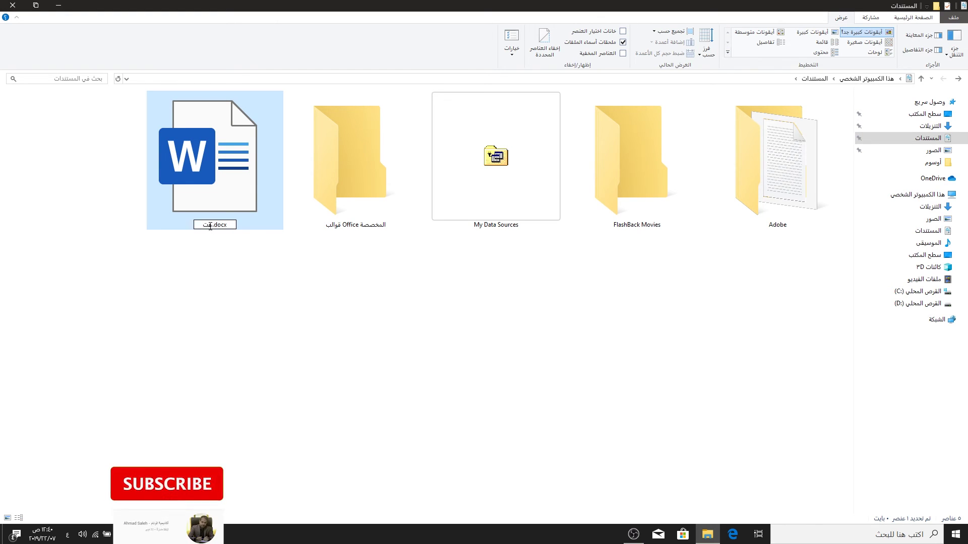
{"action": "type", "text": "ام"}
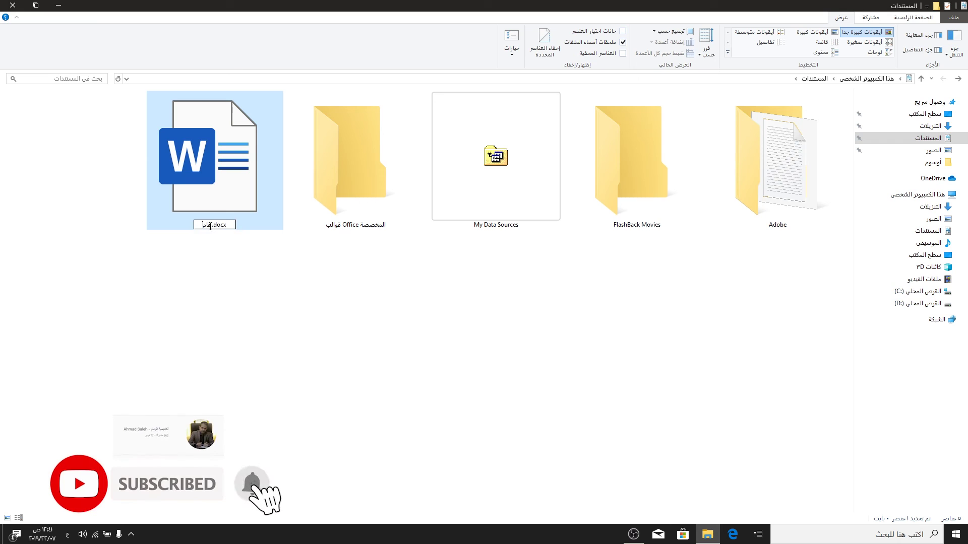
{"action": "key", "text": "Return"}
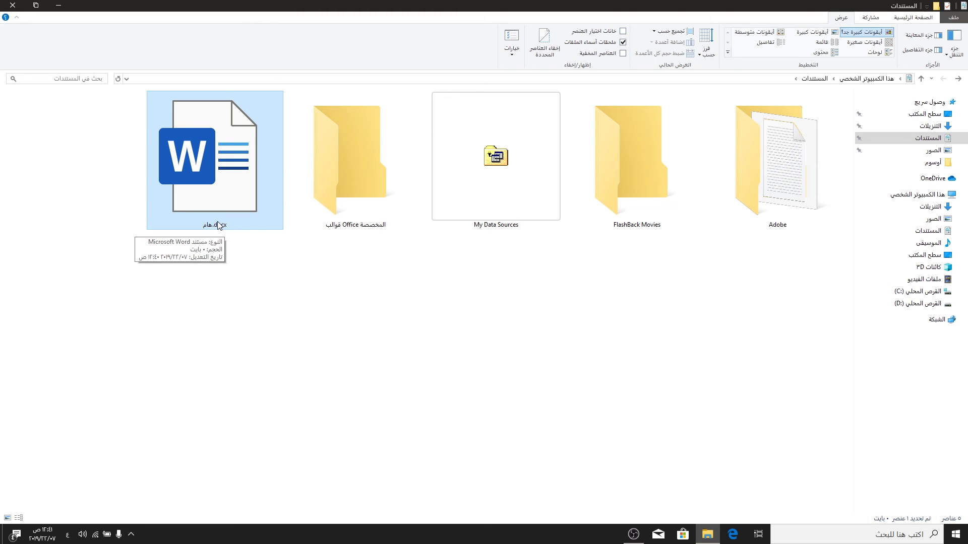
Change the extension of the هام document to mp3, and accept the extension change.
{"action": "right_click", "coordinate": [235, 196]}
{"action": "left_click", "coordinate": [206, 413]}
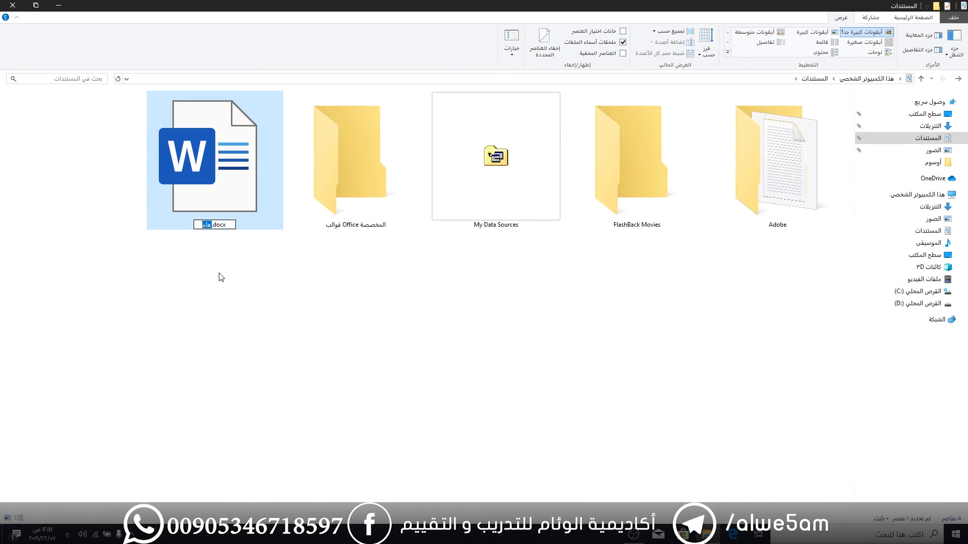
{"action": "left_click_drag", "start_coordinate": [212, 225], "coordinate": [228, 225]}
{"action": "key", "text": "alt+shift"}
{"action": "type", "text": "mp3"}
{"action": "key", "text": "Return"}
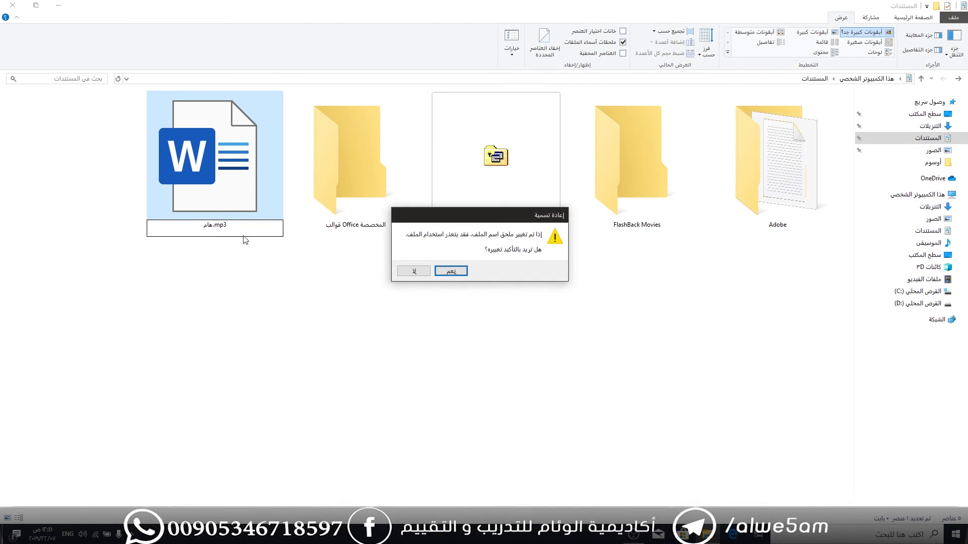
{"action": "left_click_drag", "start_coordinate": [530, 220], "coordinate": [518, 254]}
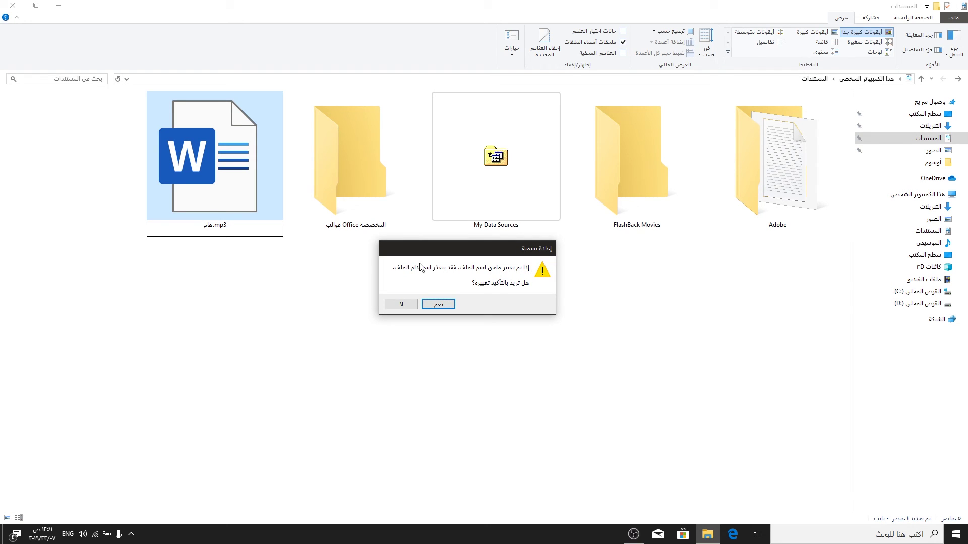
{"action": "left_click", "coordinate": [439, 304]}
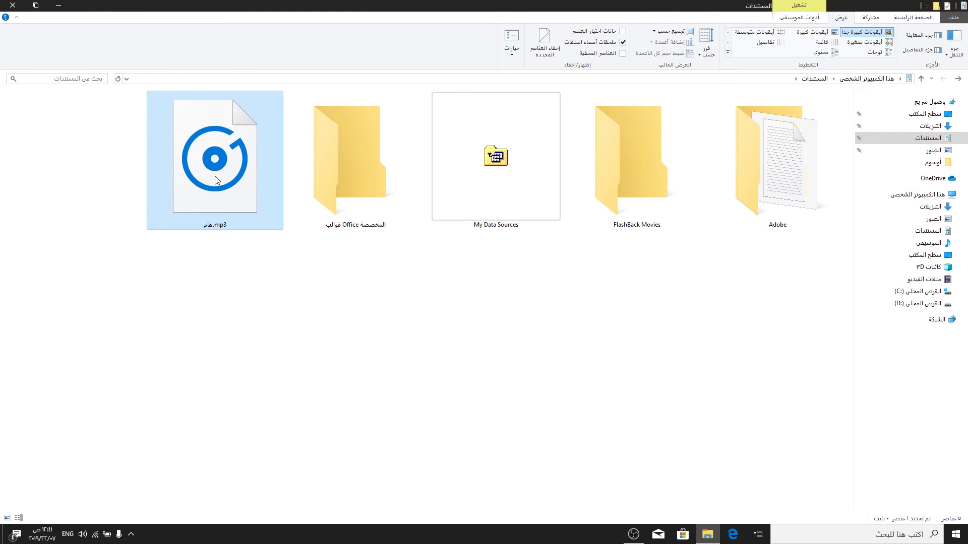
Change the extension of the هام file back to docx, and accept the extension change.
{"action": "mouse_move", "coordinate": [222, 177]}
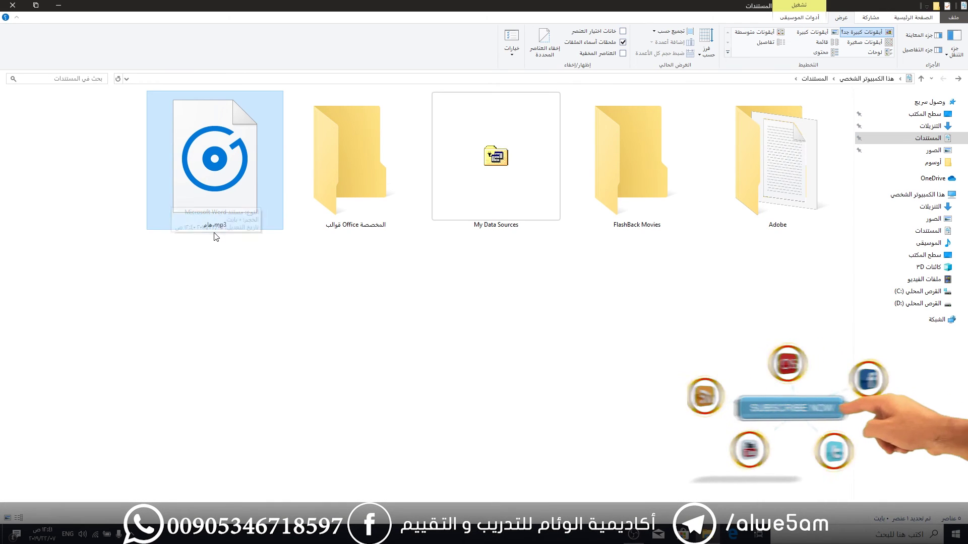
{"action": "mouse_move", "coordinate": [212, 230]}
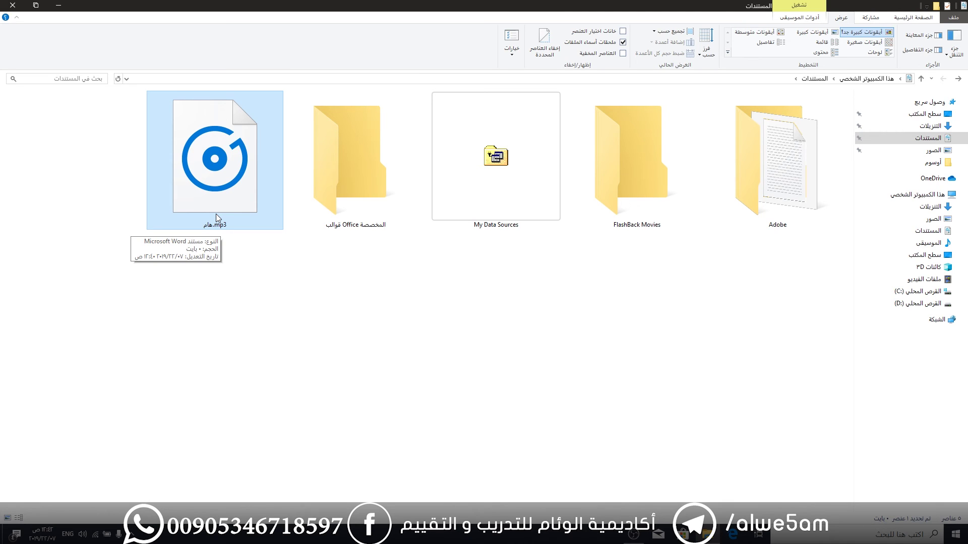
{"action": "right_click", "coordinate": [221, 216]}
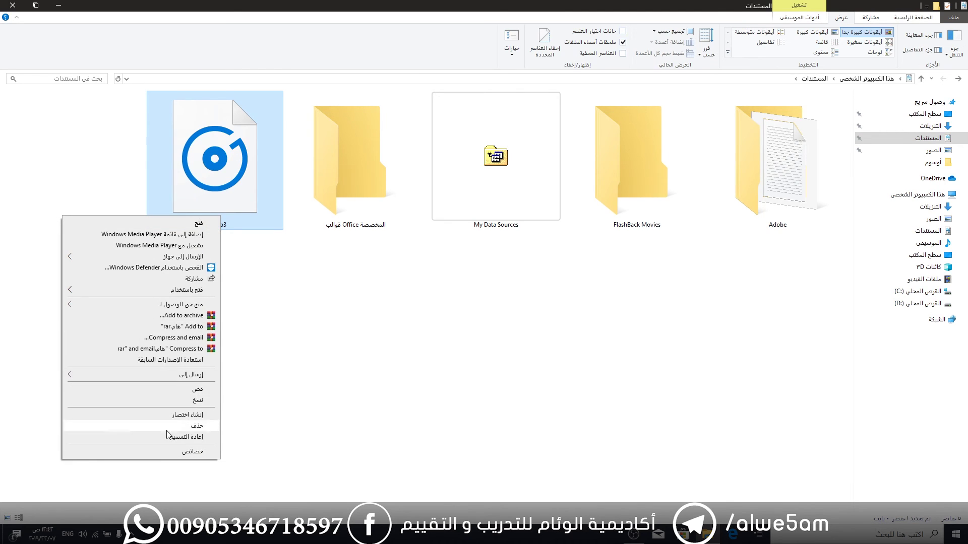
{"action": "left_click", "coordinate": [187, 434]}
{"action": "left_click_drag", "start_coordinate": [214, 225], "coordinate": [233, 225]}
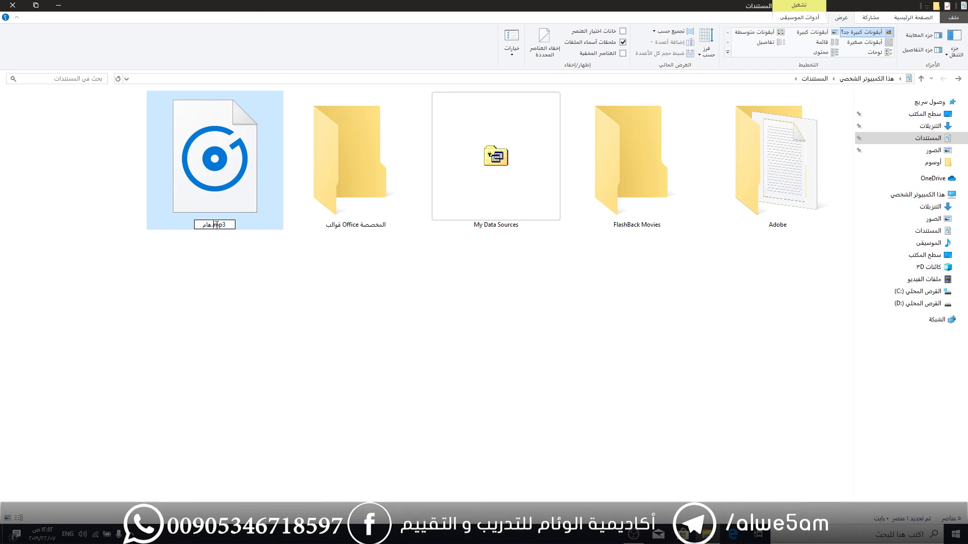
{"action": "type", "text": "docx"}
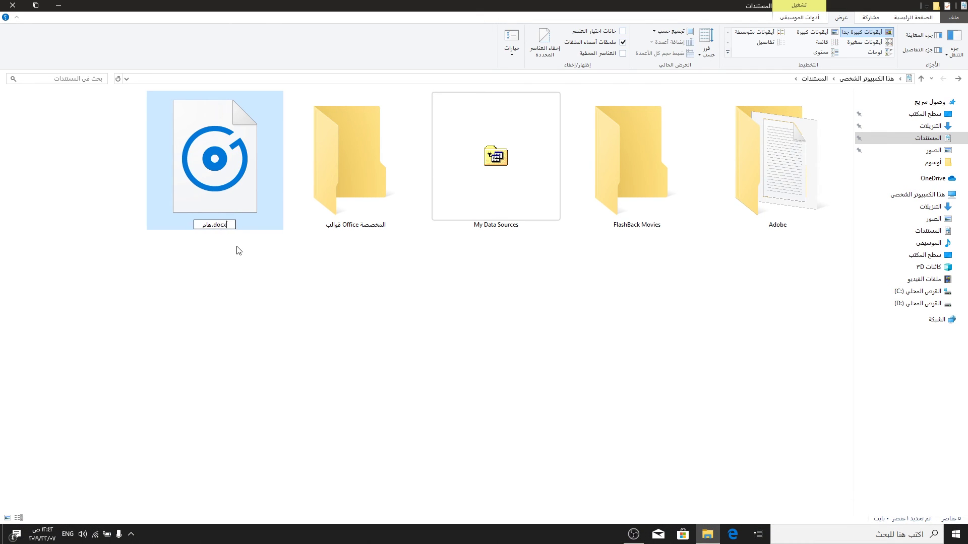
{"action": "key", "text": "Return"}
{"action": "key", "text": "Return"}
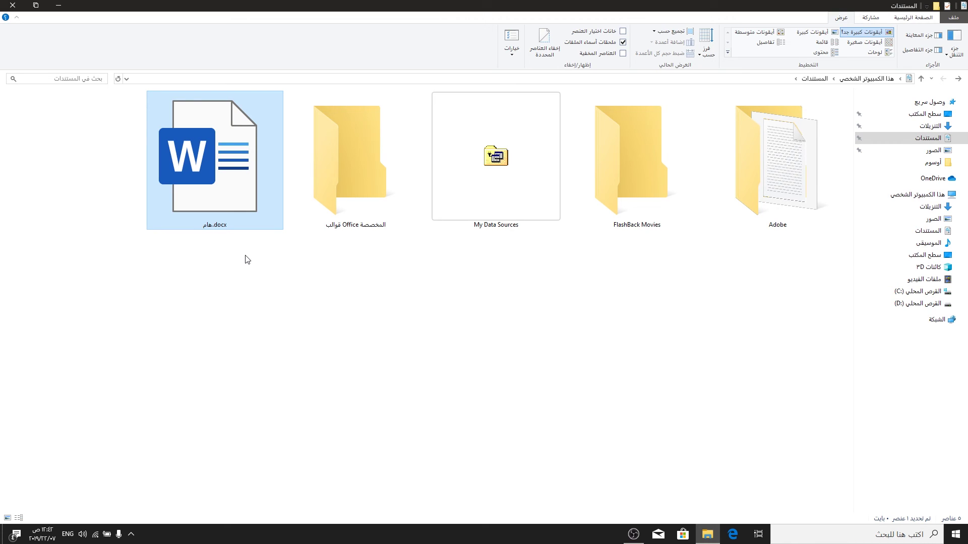
Show the desktop, find Adobe Bridge CC 2019 in the Start menu's app list and open its file location.
{"action": "key", "text": "super+d"}
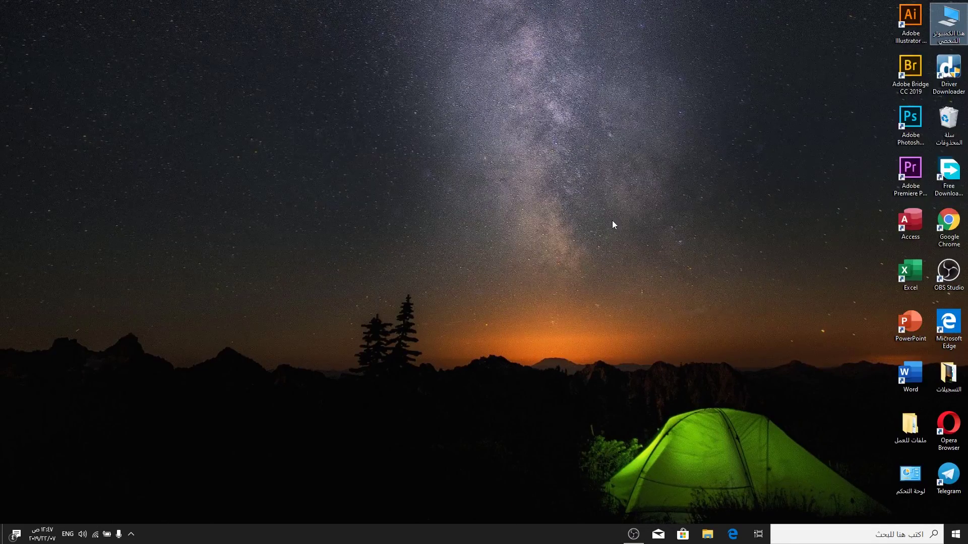
{"action": "left_click", "coordinate": [662, 262]}
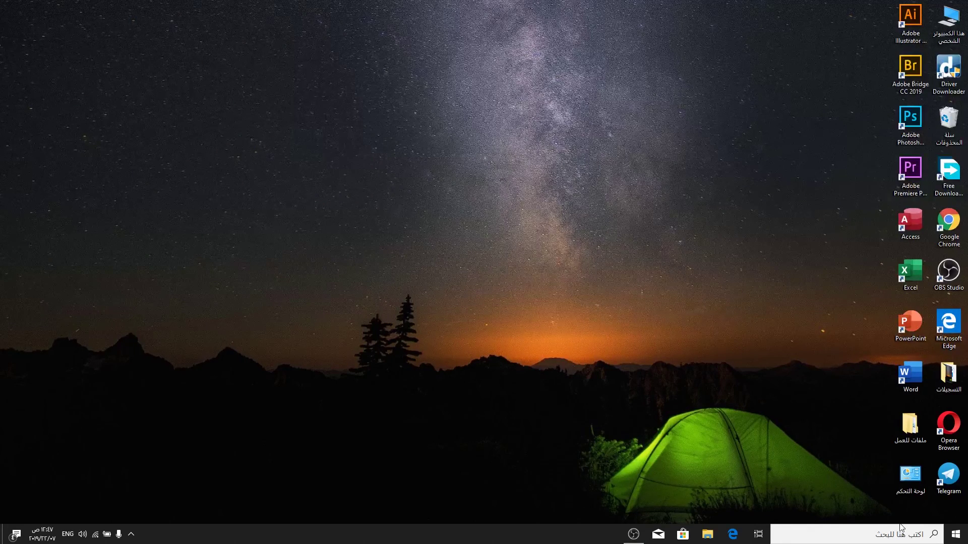
{"action": "left_click", "coordinate": [959, 539]}
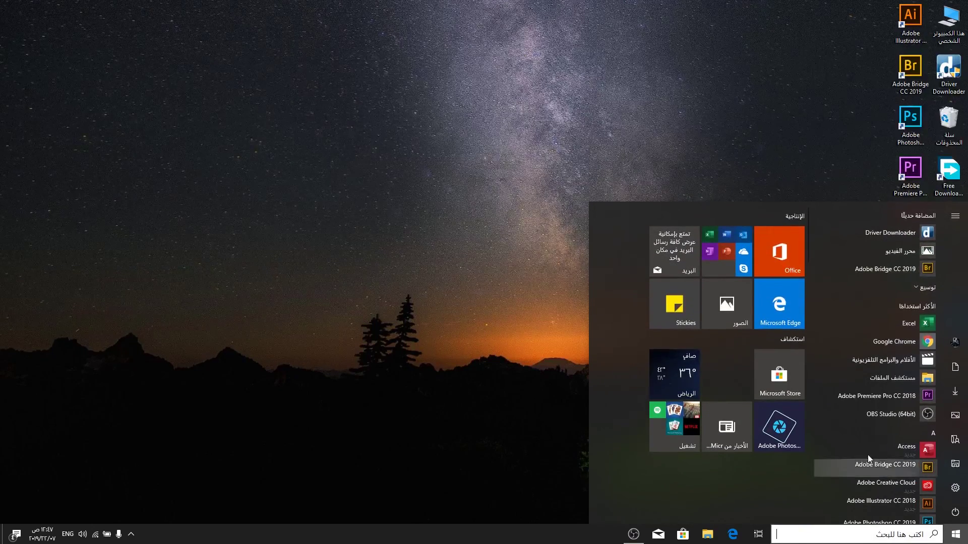
{"action": "scroll", "coordinate": [878, 449], "scroll_direction": "down", "scroll_amount": 4}
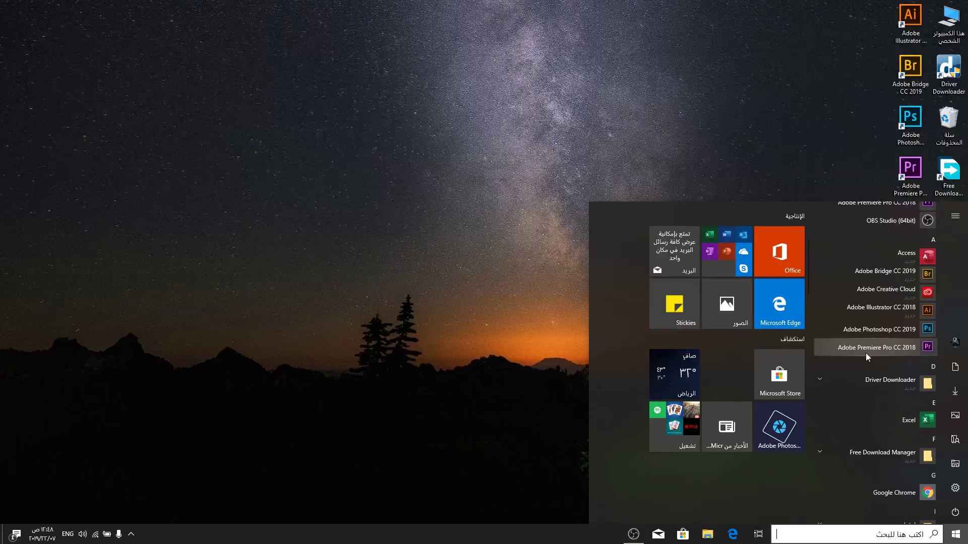
{"action": "scroll", "coordinate": [867, 356], "scroll_direction": "down", "scroll_amount": 4}
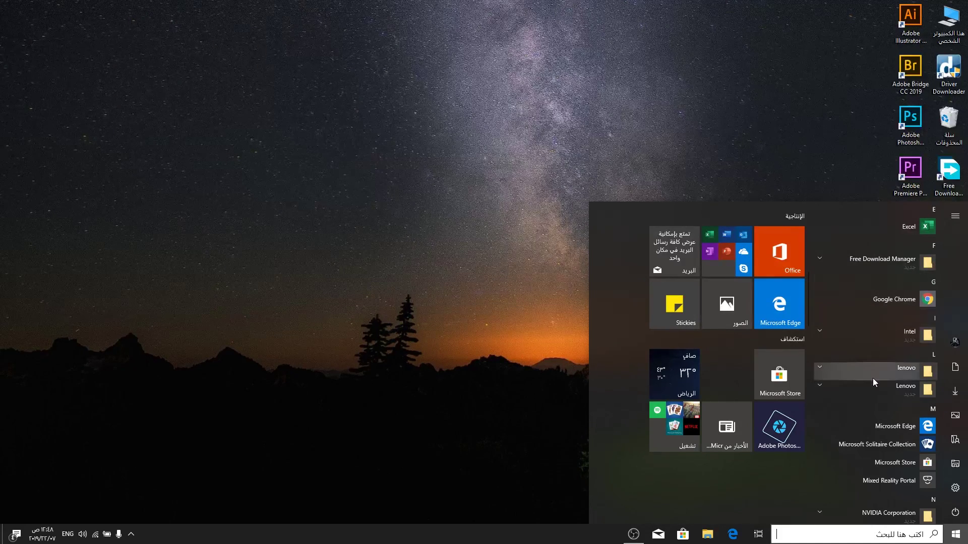
{"action": "scroll", "coordinate": [872, 378], "scroll_direction": "up", "scroll_amount": 5}
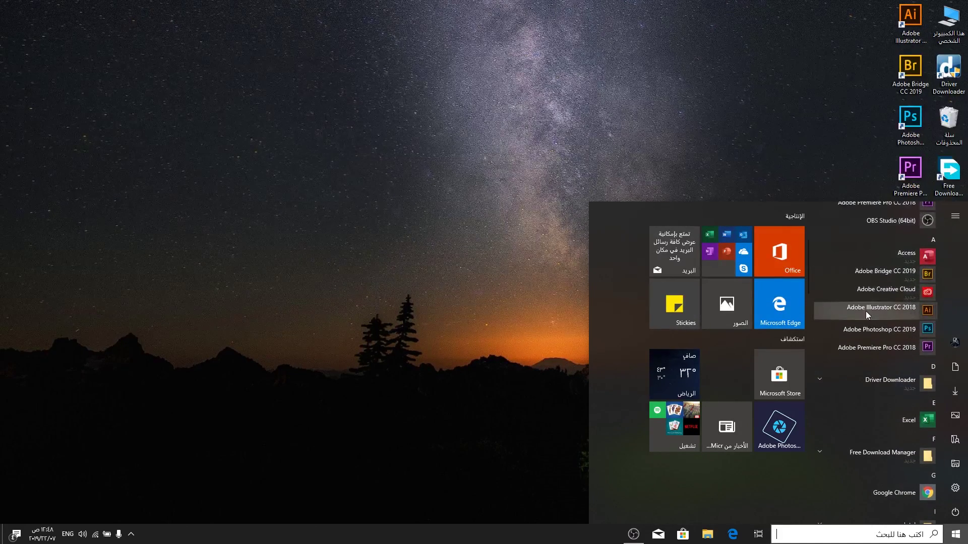
{"action": "right_click", "coordinate": [880, 277]}
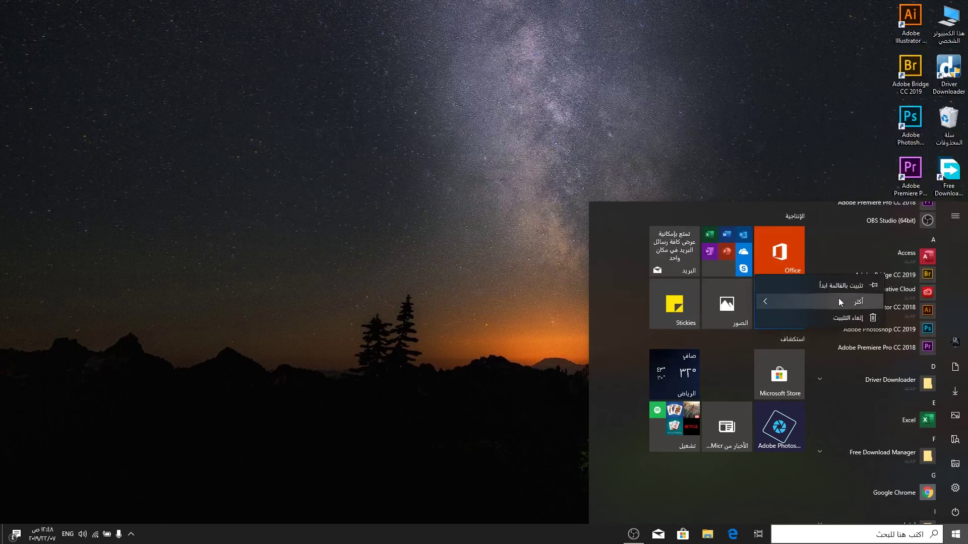
{"action": "mouse_move", "coordinate": [839, 298]}
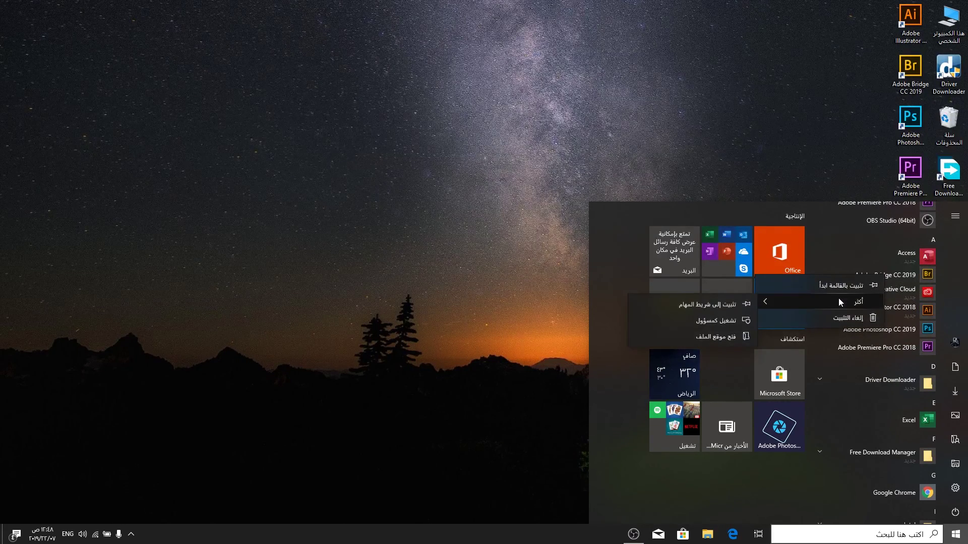
{"action": "left_click", "coordinate": [706, 337]}
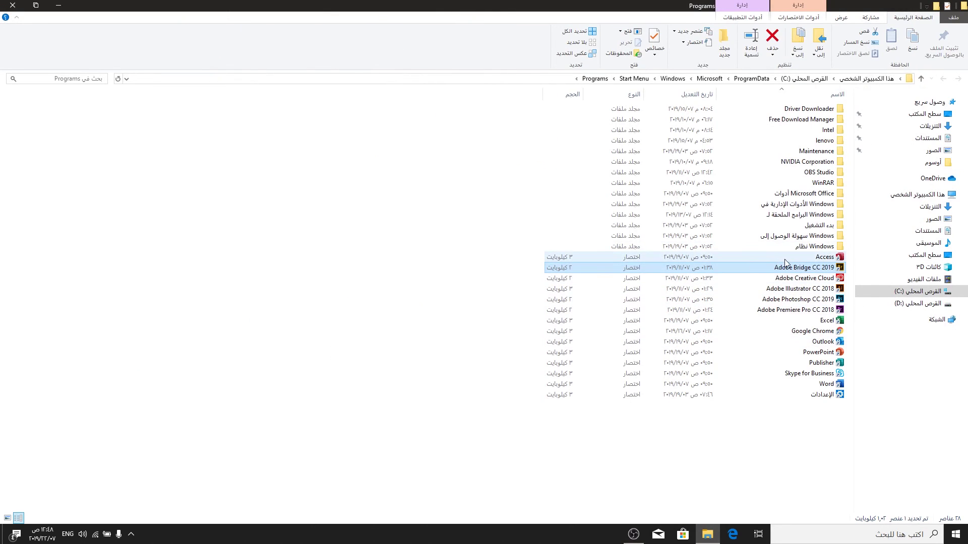
Send a desktop shortcut (سطح المكتب (إنشاء اختصار)) for Adobe Bridge CC 2019 from the Programs folder.
{"action": "double_click", "coordinate": [812, 266]}
{"action": "right_click", "coordinate": [814, 266]}
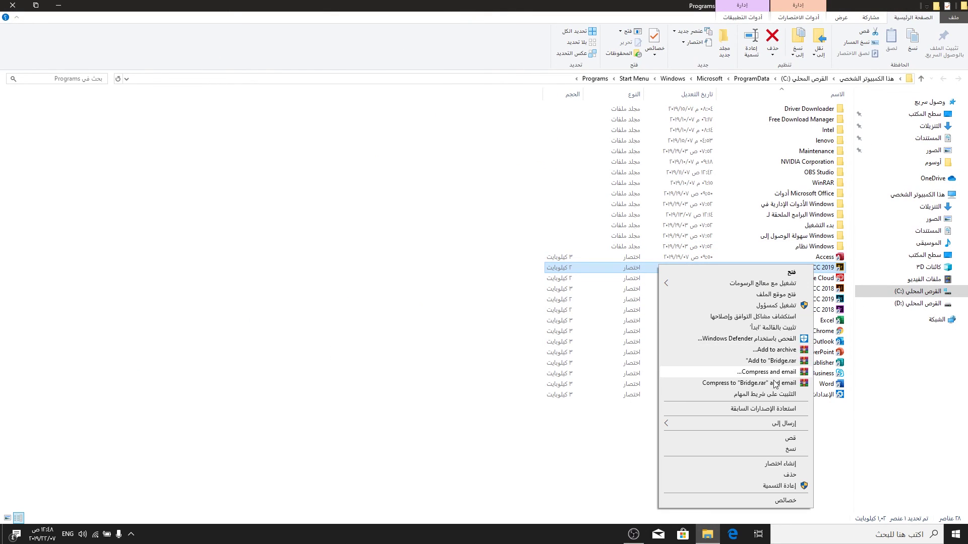
{"action": "mouse_move", "coordinate": [741, 424]}
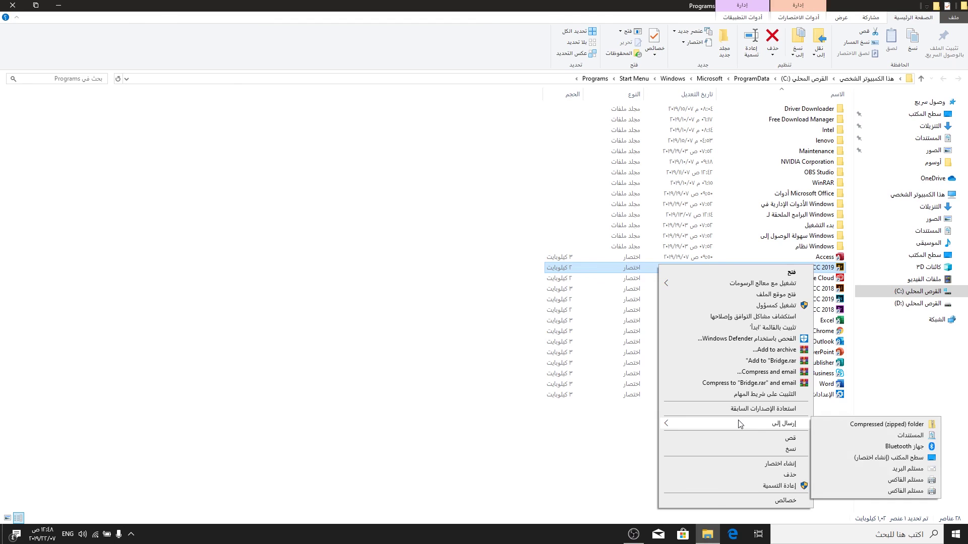
{"action": "left_click", "coordinate": [874, 461]}
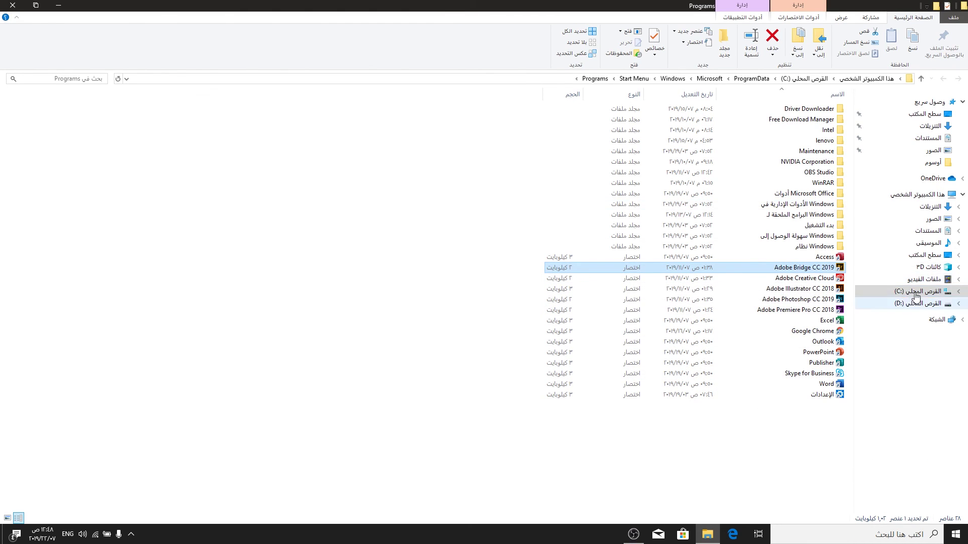
Go to This PC (هذا الكمبيوتر الشخصي), close the File Explorer window and leave no desktop icon selected.
{"action": "left_click", "coordinate": [924, 279]}
{"action": "left_click", "coordinate": [918, 194]}
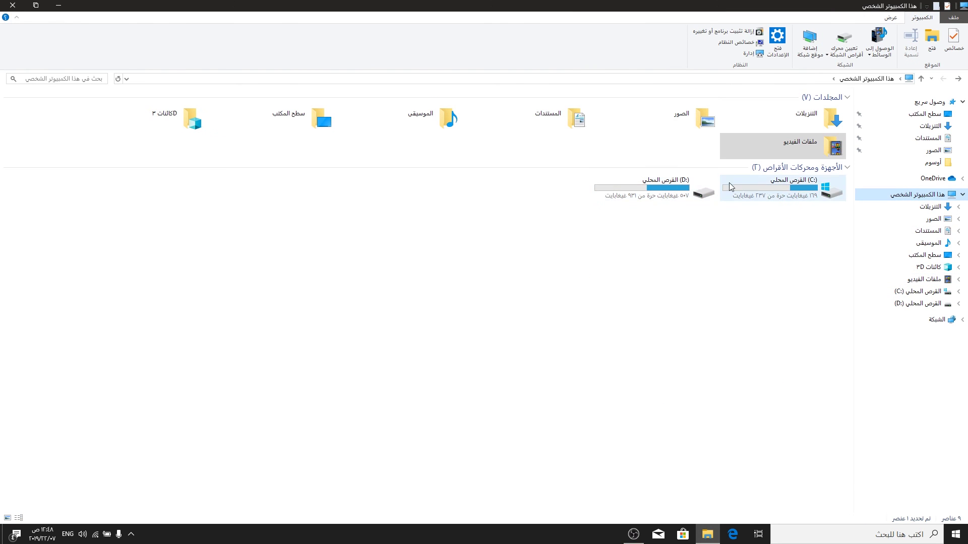
{"action": "left_click", "coordinate": [12, 6]}
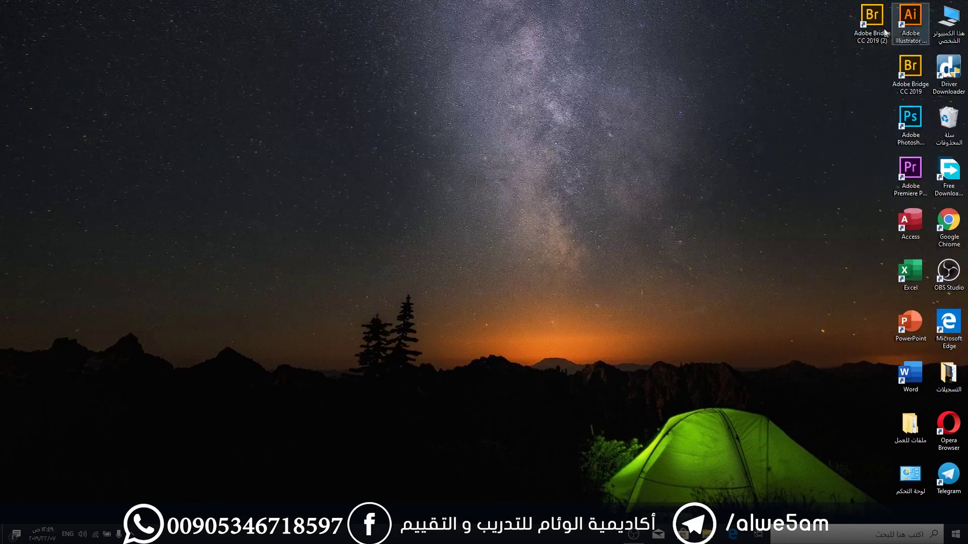
{"action": "left_click", "coordinate": [948, 121]}
{"action": "left_click", "coordinate": [802, 125]}
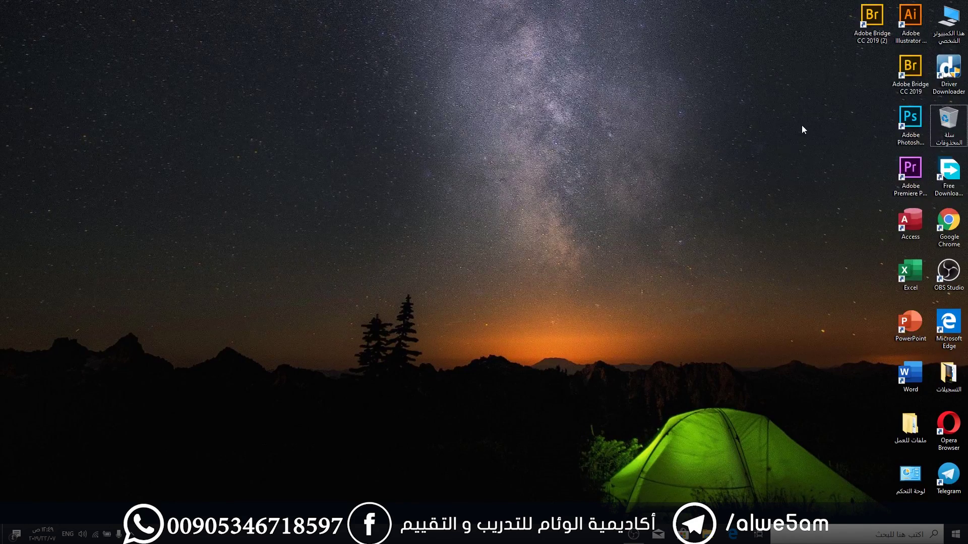
Send a desktop shortcut for the Drivers folder on drive C: and close the File Explorer window.
{"action": "double_click", "coordinate": [943, 38]}
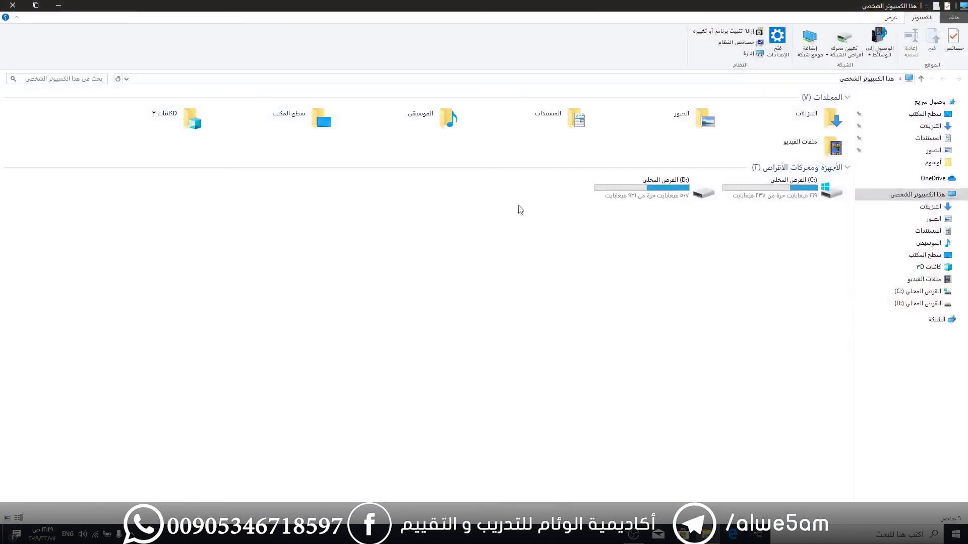
{"action": "double_click", "coordinate": [745, 187]}
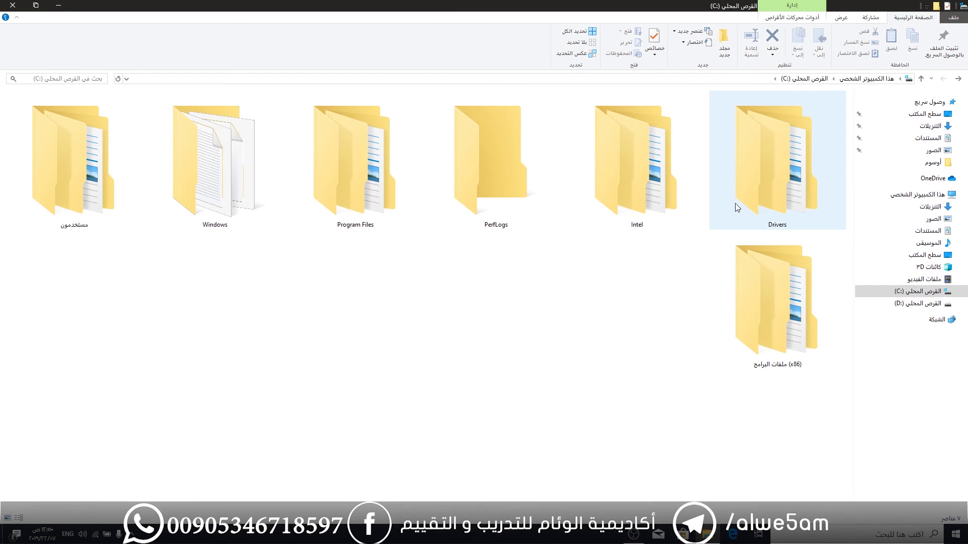
{"action": "right_click", "coordinate": [735, 203]}
{"action": "mouse_move", "coordinate": [695, 362]}
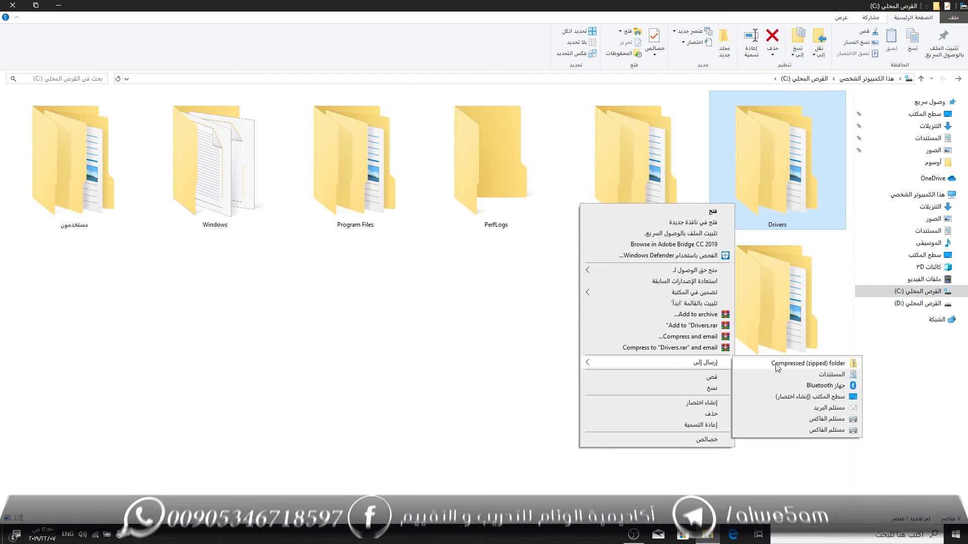
{"action": "left_click", "coordinate": [785, 397]}
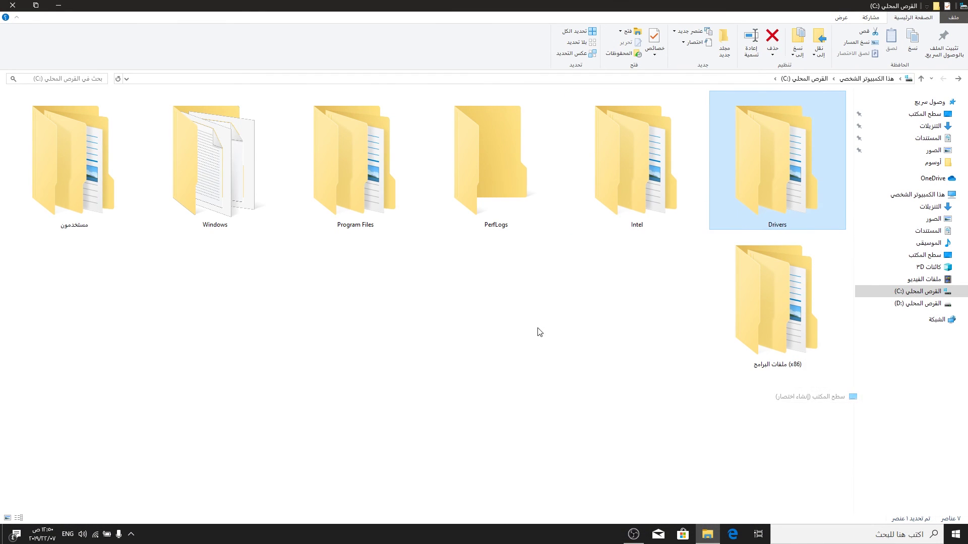
{"action": "left_click", "coordinate": [12, 5]}
Delete the Drivers folder's shortcut from the desktop and accept the permanent deletion.
{"action": "left_click", "coordinate": [867, 95]}
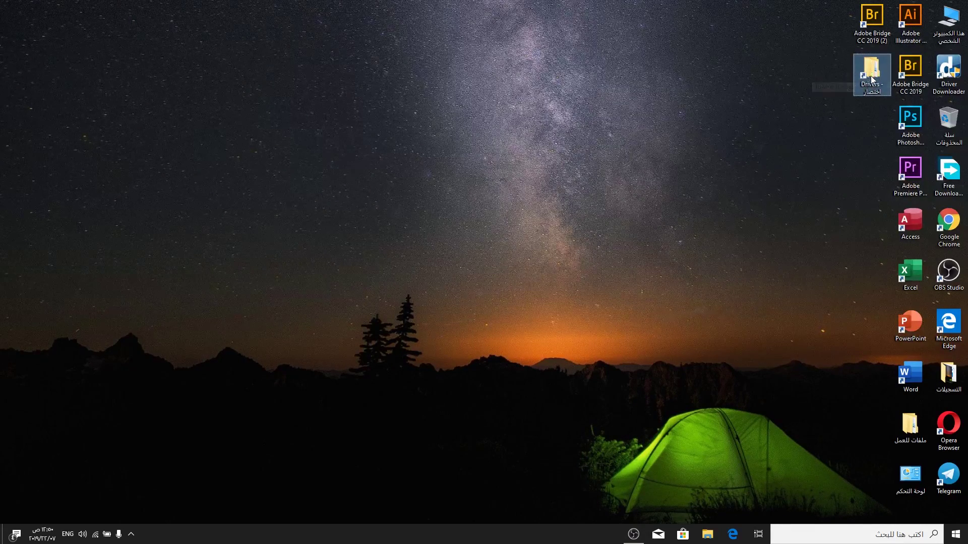
{"action": "key", "text": "Delete"}
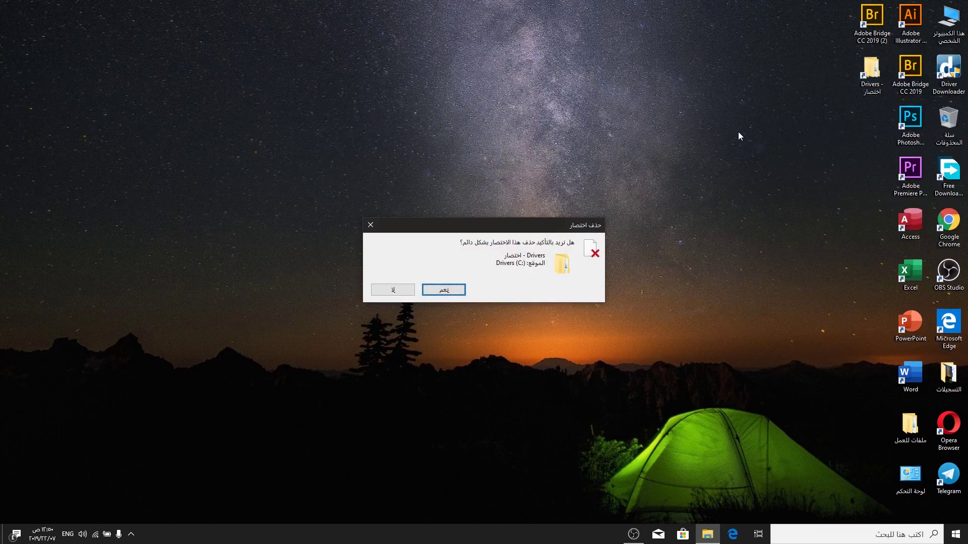
{"action": "key", "text": "Return"}
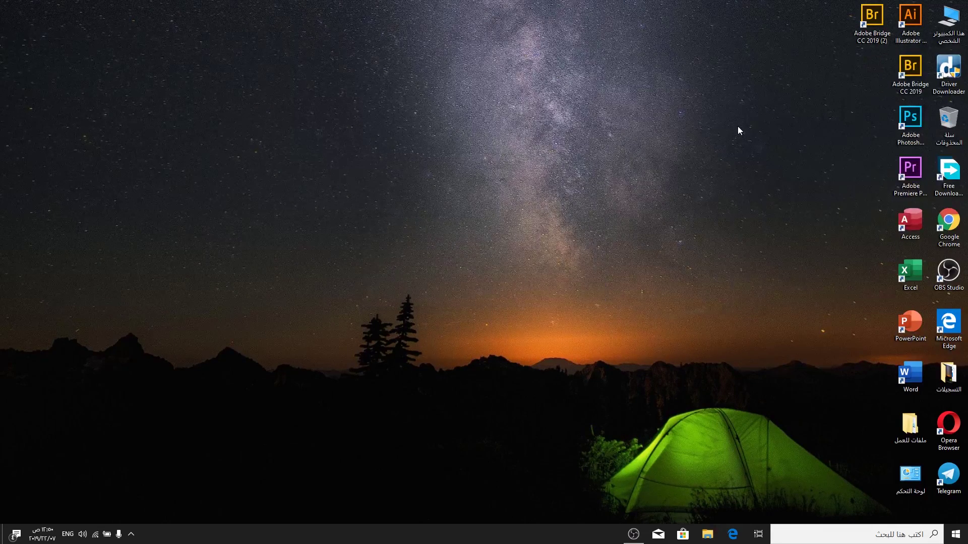